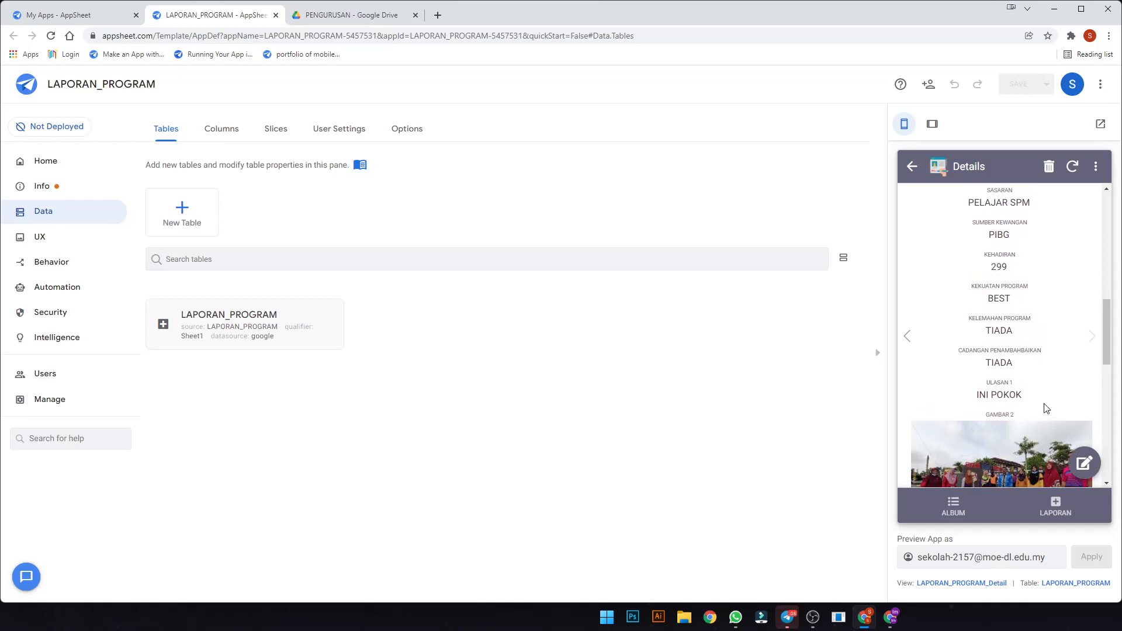
- Review the record's details in the app preview and read through its CAKNA BAHASA.pdf report
{"action": "scroll", "coordinate": [1009, 251], "scroll_direction": "up", "scroll_amount": 1}
{"action": "scroll", "coordinate": [1003, 374], "scroll_direction": "down", "scroll_amount": 3}
{"action": "scroll", "coordinate": [1003, 386], "scroll_direction": "down", "scroll_amount": 7}
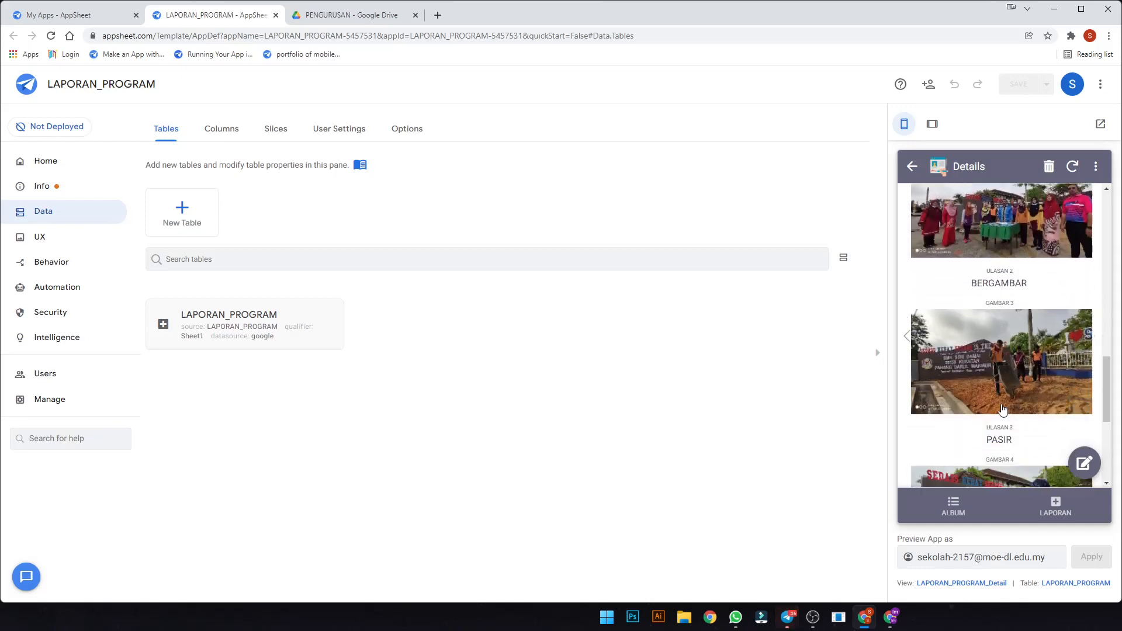
{"action": "left_click", "coordinate": [1002, 434]}
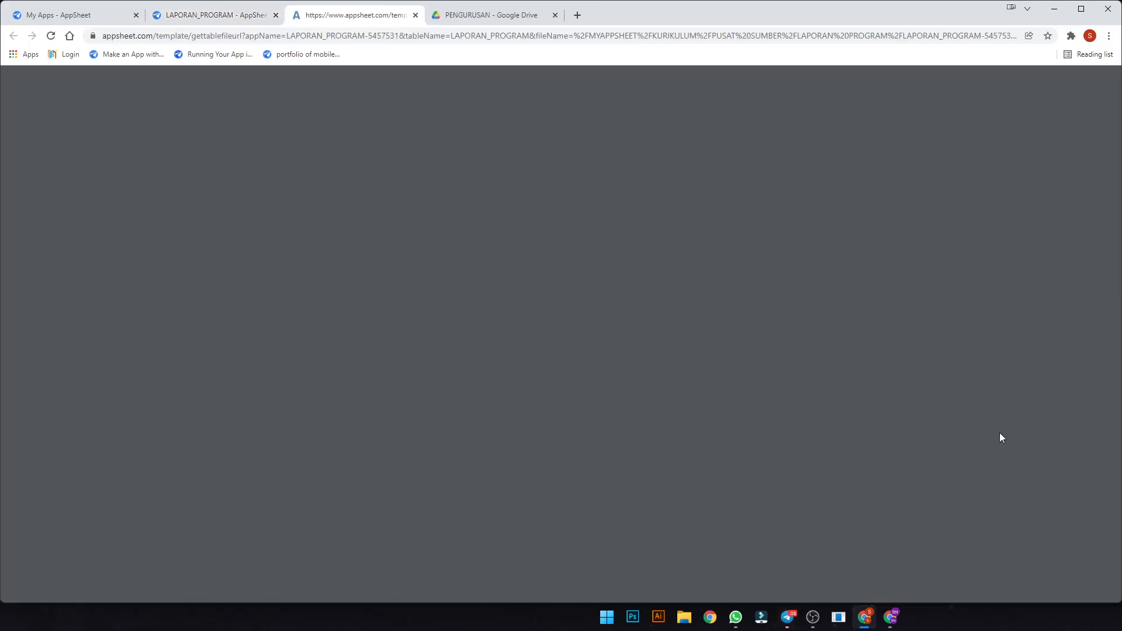
{"action": "scroll", "coordinate": [777, 425], "scroll_direction": "down", "scroll_amount": 5}
{"action": "scroll", "coordinate": [777, 425], "scroll_direction": "up", "scroll_amount": 3}
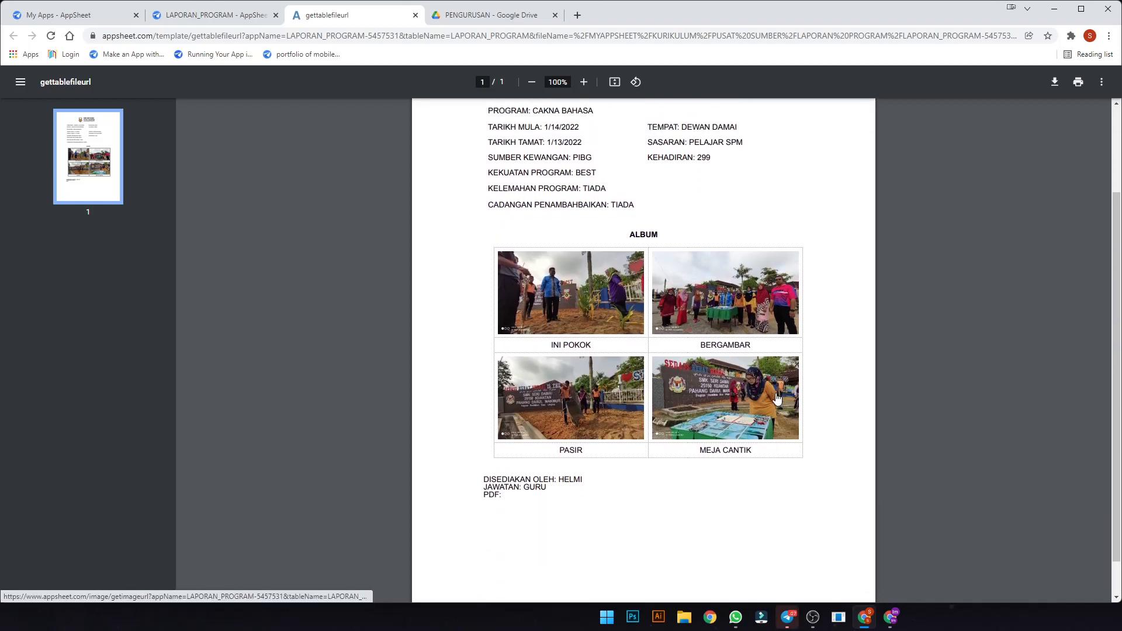
{"action": "scroll", "coordinate": [773, 528], "scroll_direction": "down", "scroll_amount": 3}
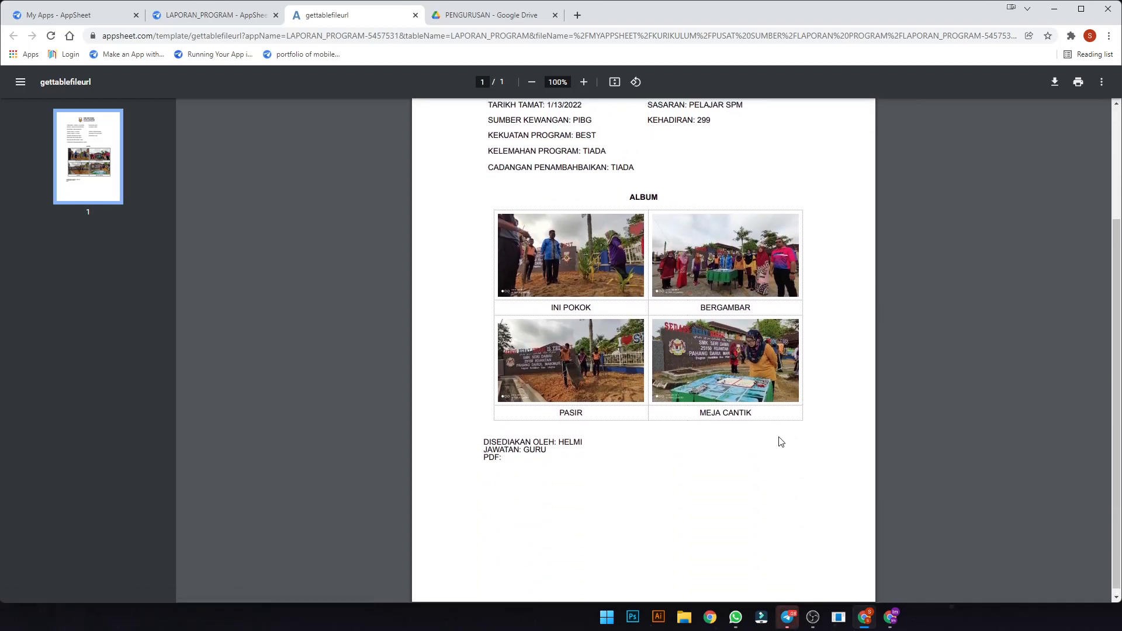
{"action": "scroll", "coordinate": [781, 442], "scroll_direction": "up", "scroll_amount": 3}
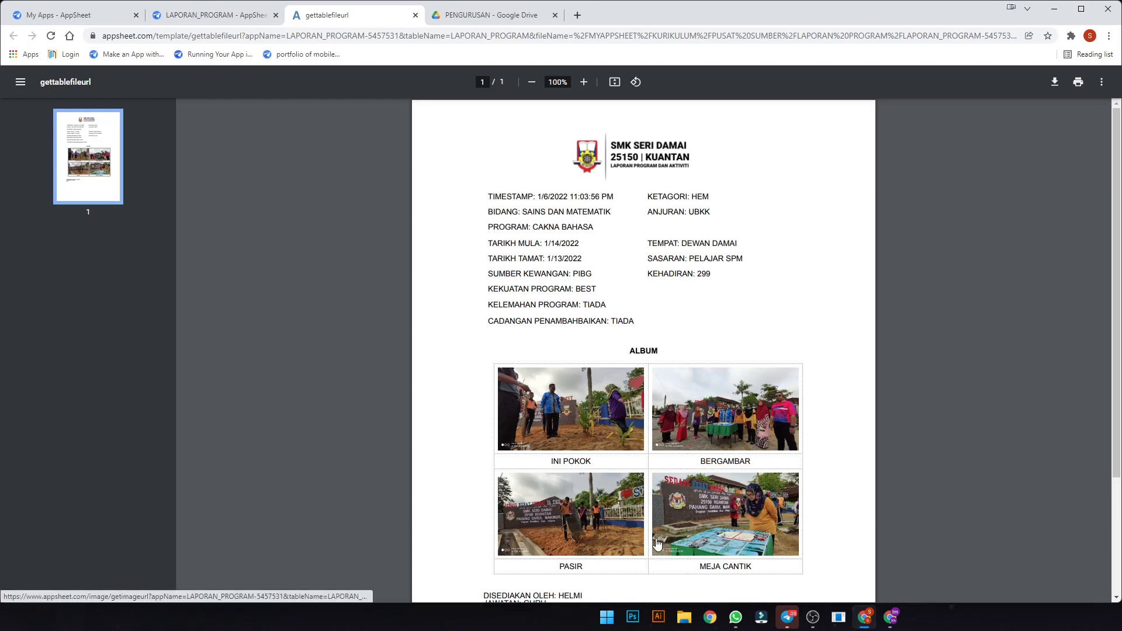
{"action": "left_click", "coordinate": [415, 15]}
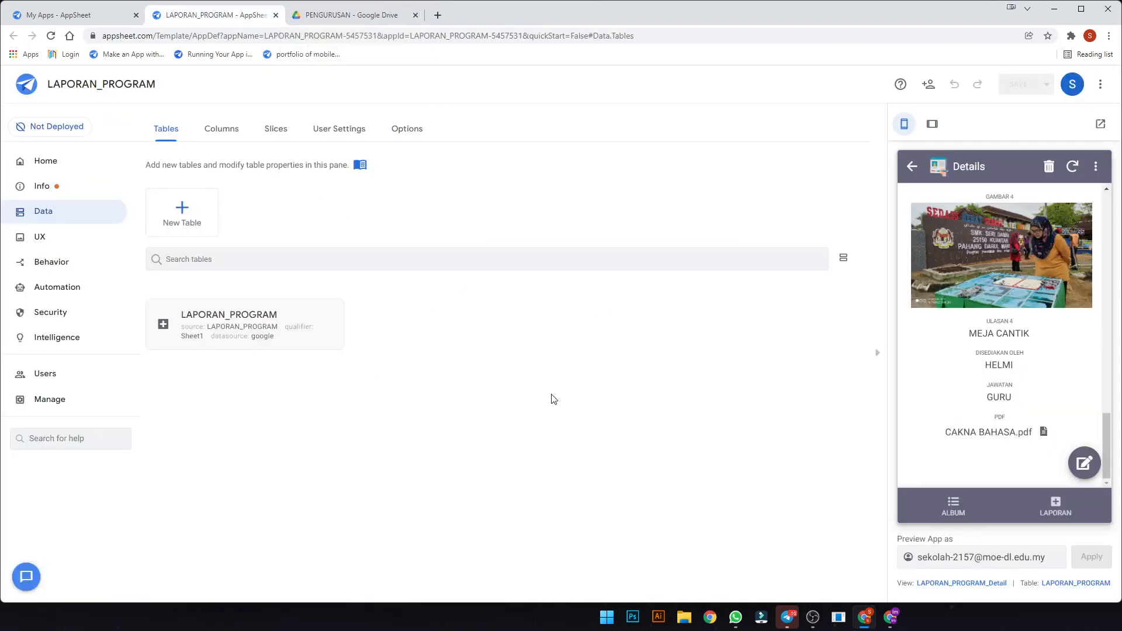
- Switch to Google Drive and open the MYAPPSHEET folder in My Drive
{"action": "left_click", "coordinate": [325, 16]}
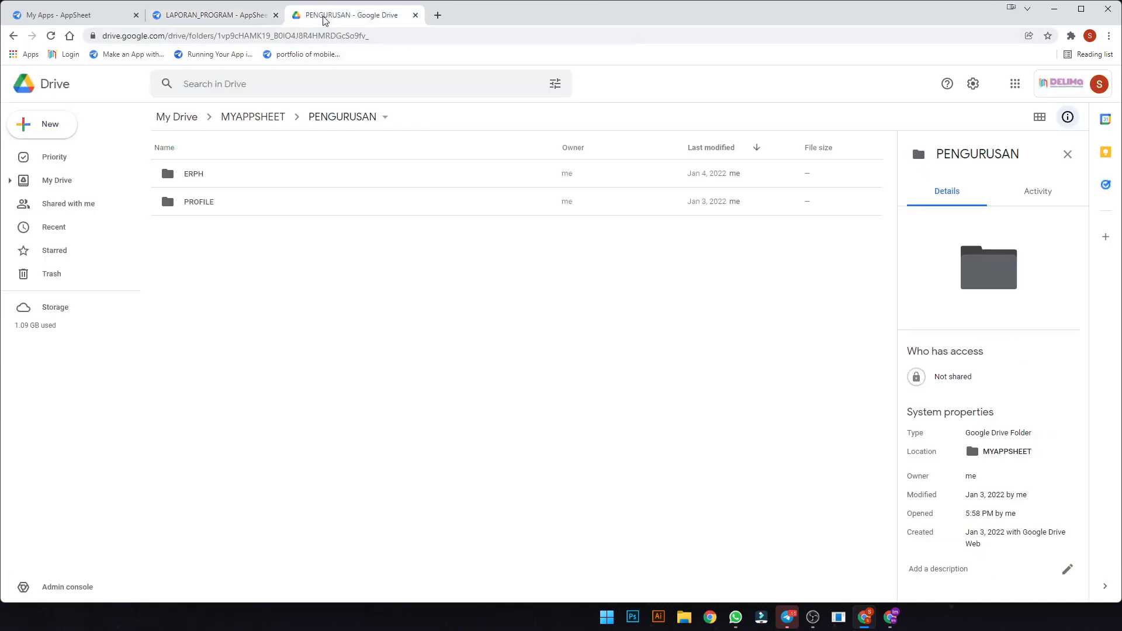
{"action": "left_click", "coordinate": [179, 119]}
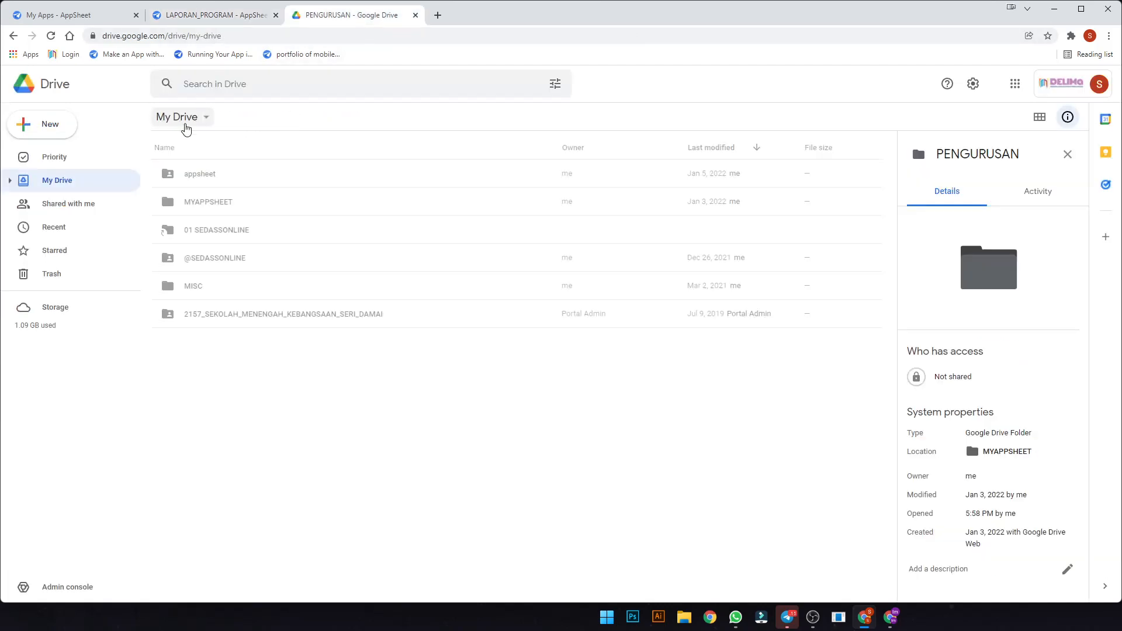
{"action": "left_click", "coordinate": [237, 210]}
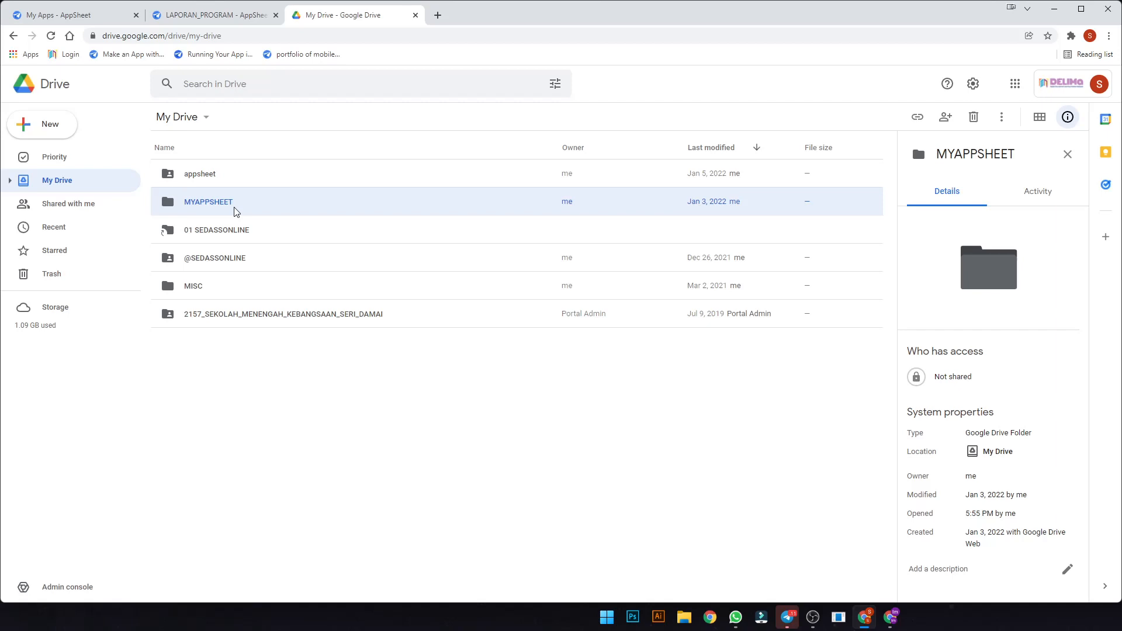
{"action": "double_click", "coordinate": [236, 210]}
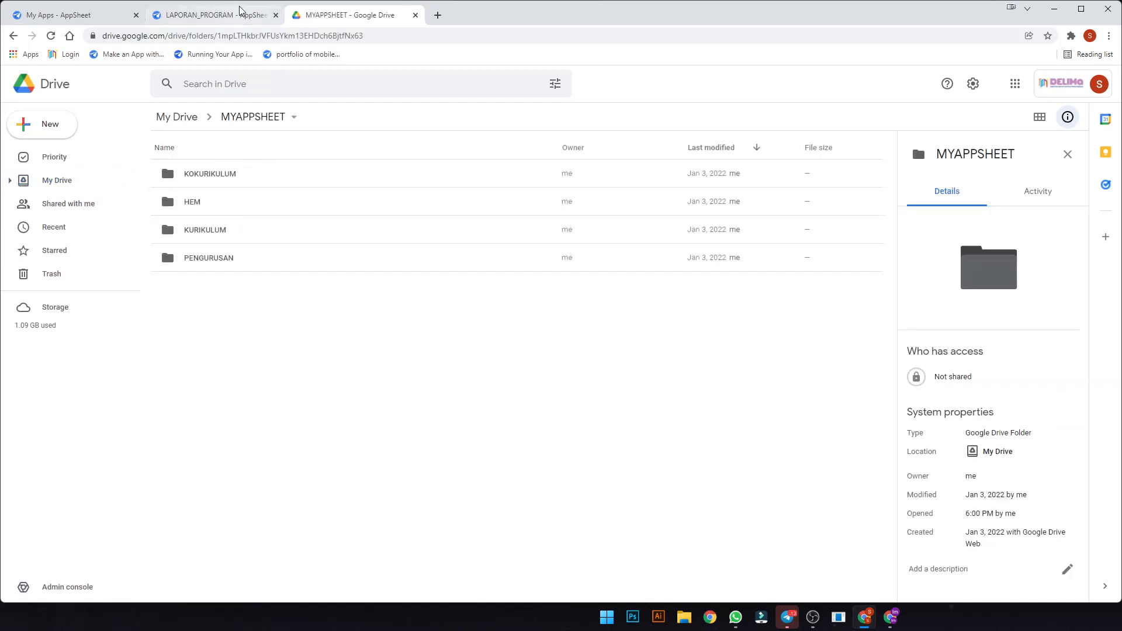
{"action": "left_click", "coordinate": [193, 18]}
{"action": "left_click", "coordinate": [350, 16]}
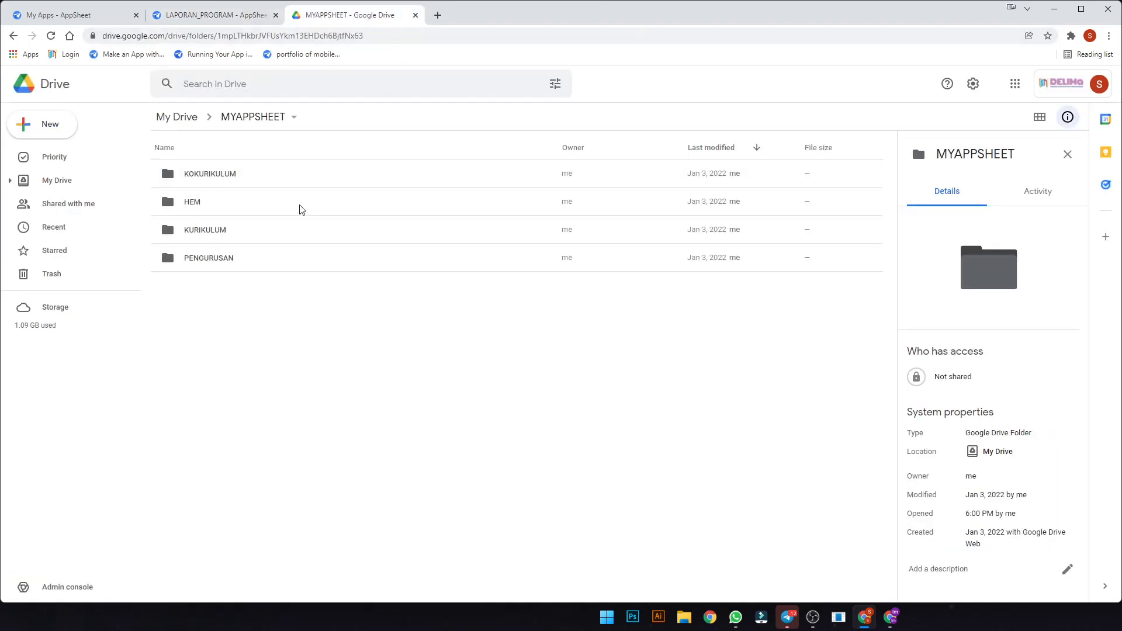
- Look inside the KURIKULUM folder and its PUSAT SUMBER subfolder
{"action": "left_click", "coordinate": [264, 234]}
{"action": "double_click", "coordinate": [264, 233]}
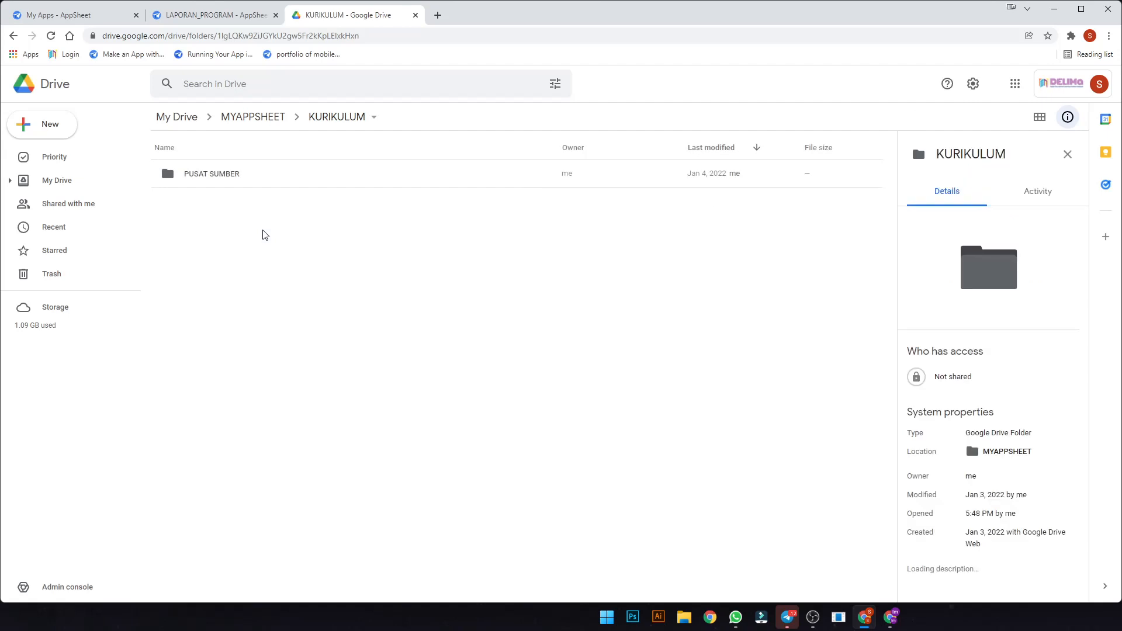
{"action": "double_click", "coordinate": [296, 178]}
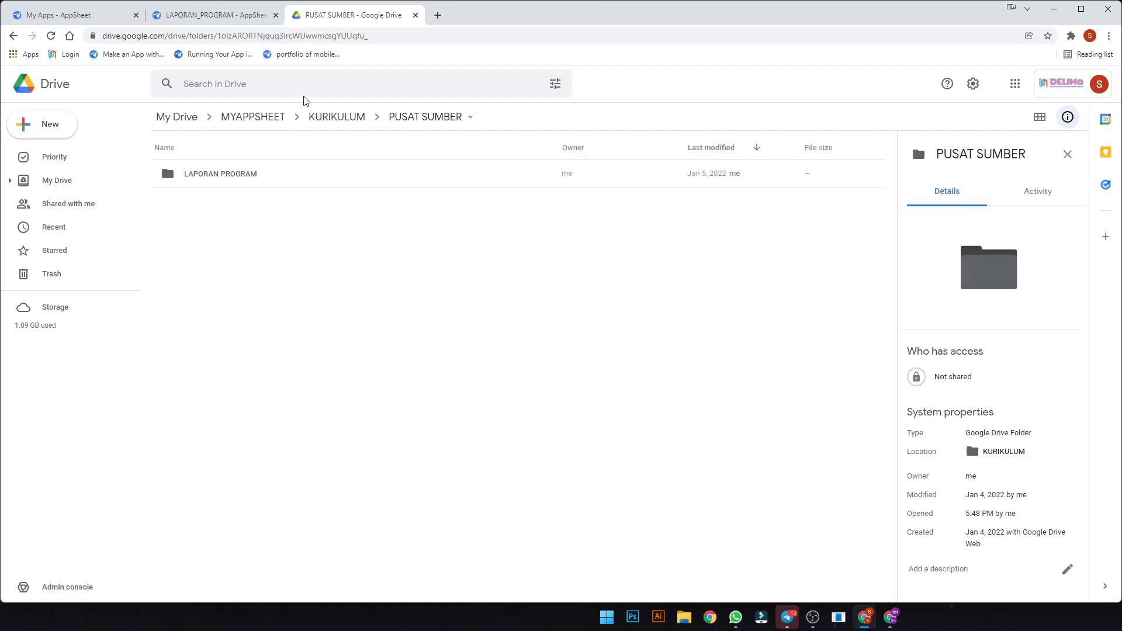
- Delete the LAPORAN HEM folder from the HEM folder inside MYAPPSHEET
{"action": "left_click", "coordinate": [261, 117]}
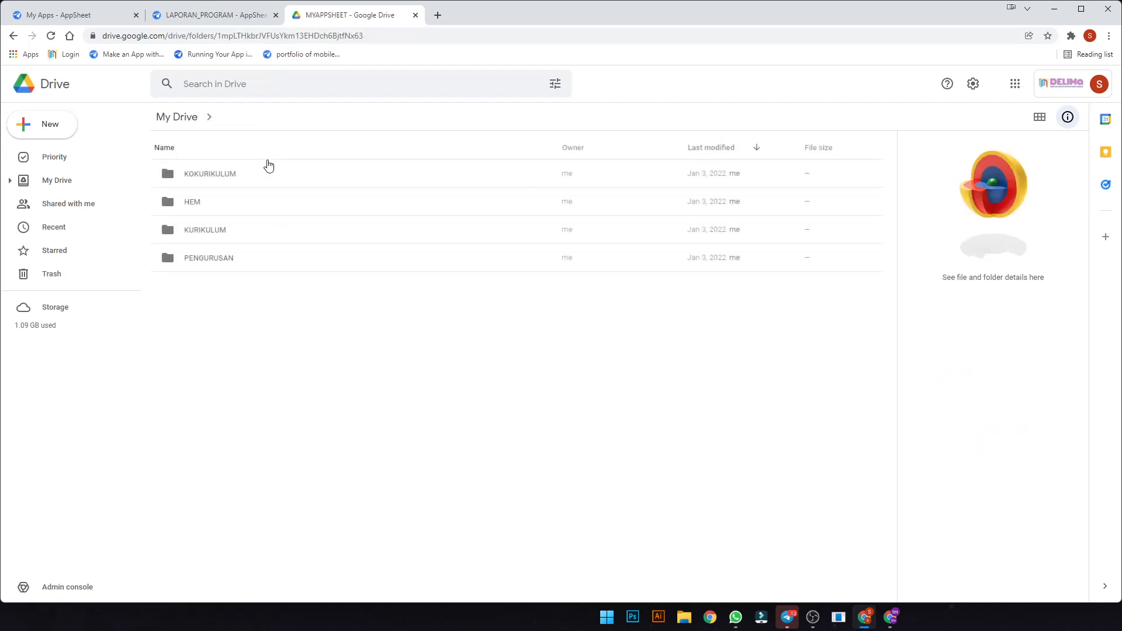
{"action": "double_click", "coordinate": [247, 210]}
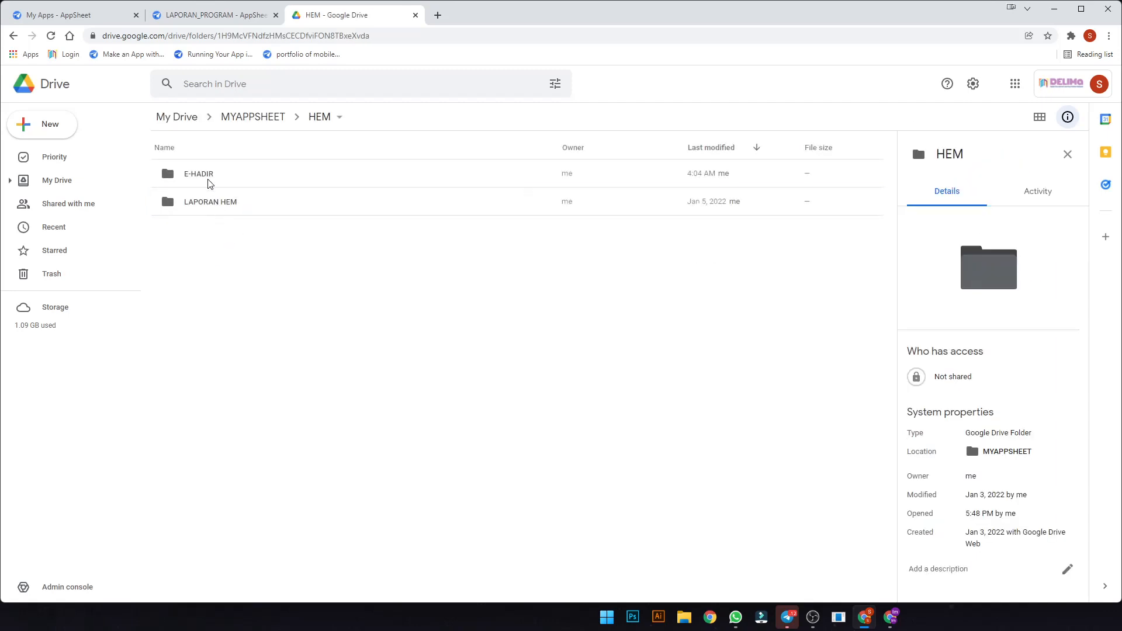
{"action": "left_click", "coordinate": [213, 214]}
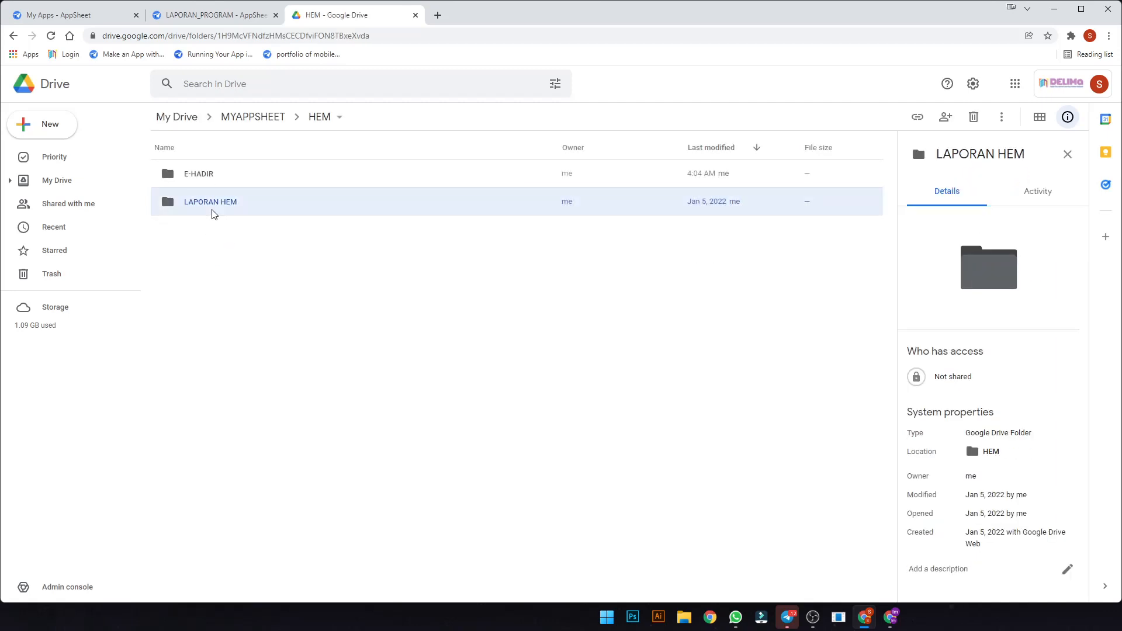
{"action": "key", "text": "Delete"}
- Create a new folder named LAPORAN inside the HEM folder
{"action": "right_click", "coordinate": [285, 250]}
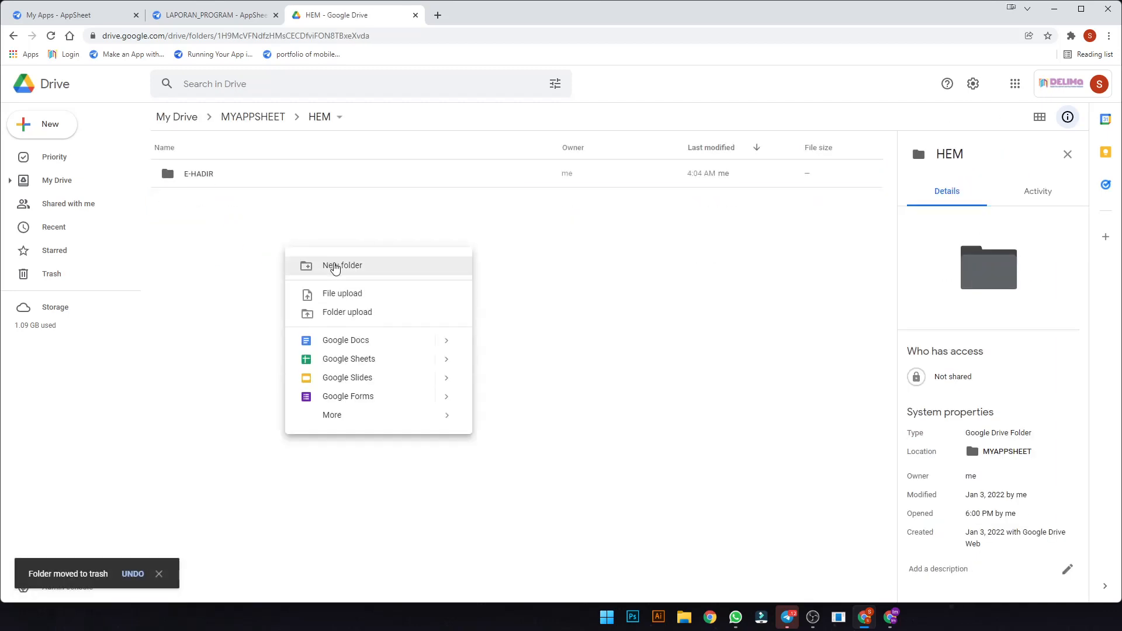
{"action": "left_click", "coordinate": [335, 267]}
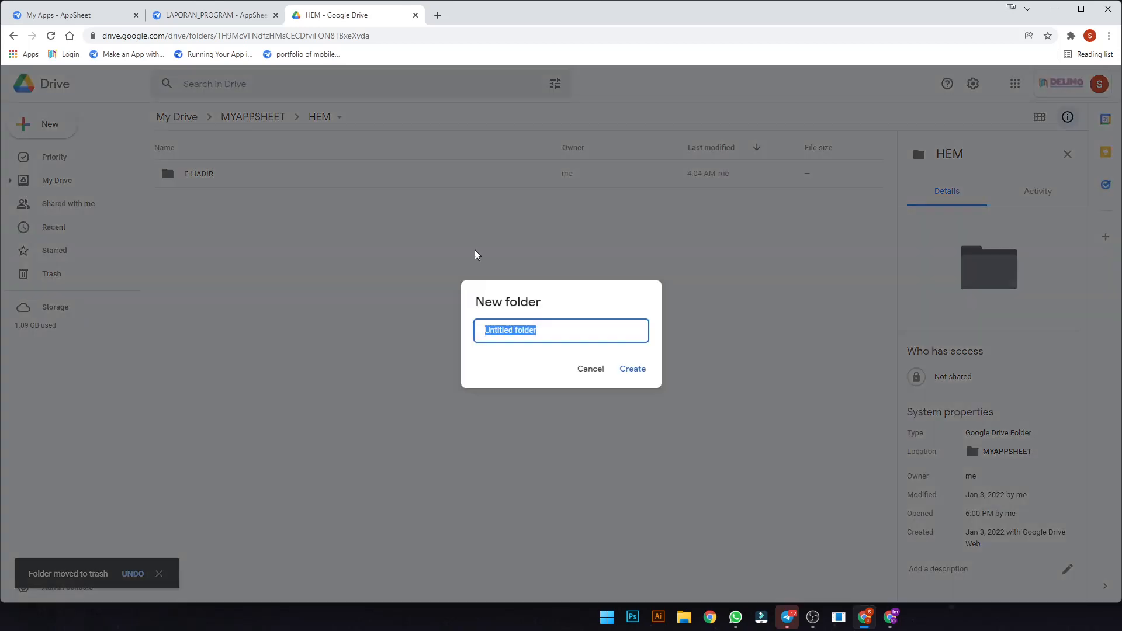
{"action": "type", "text": "LP"}
{"action": "key", "text": "BackSpace"}
{"action": "type", "text": "APORAN"}
{"action": "key", "text": "Return"}
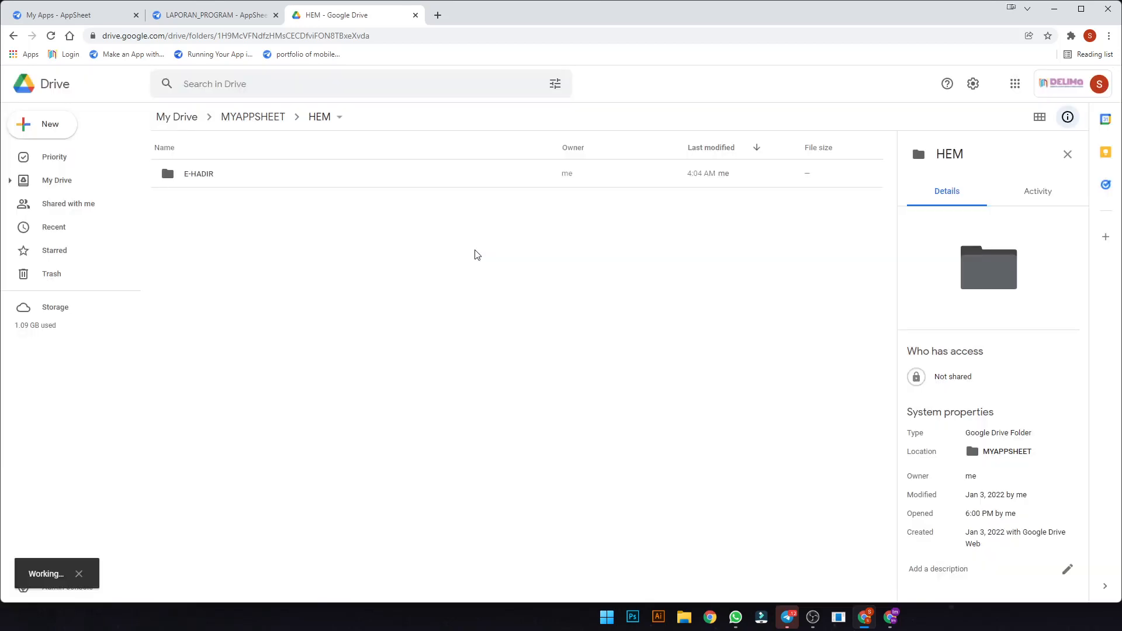
- Create a blank Google Sheets spreadsheet inside the LAPORAN folder
{"action": "double_click", "coordinate": [252, 183]}
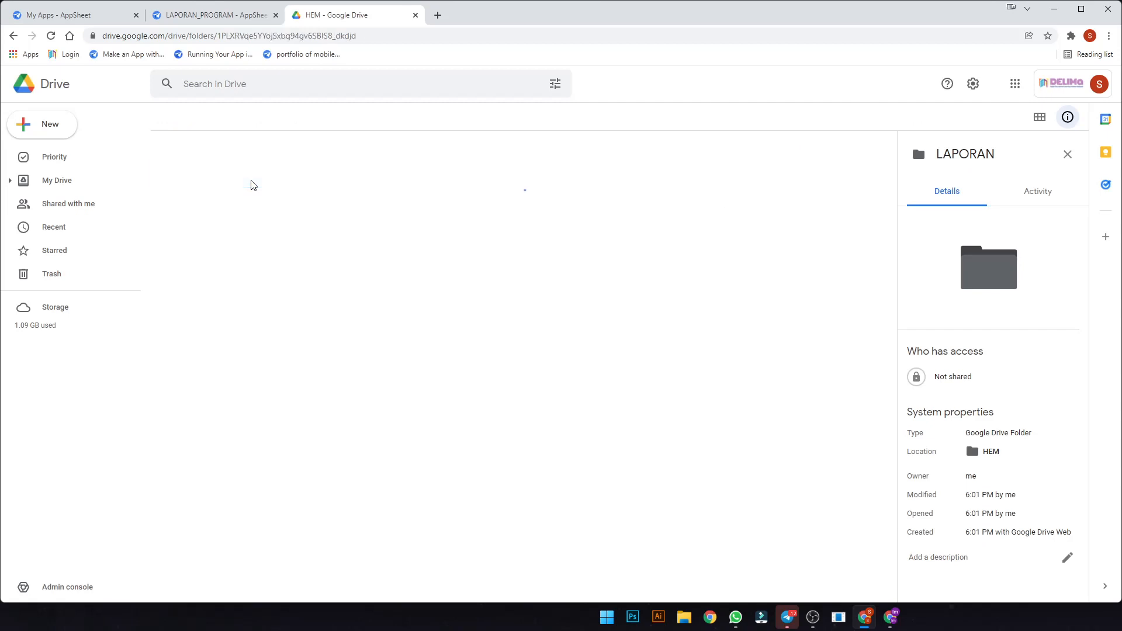
{"action": "right_click", "coordinate": [377, 185]}
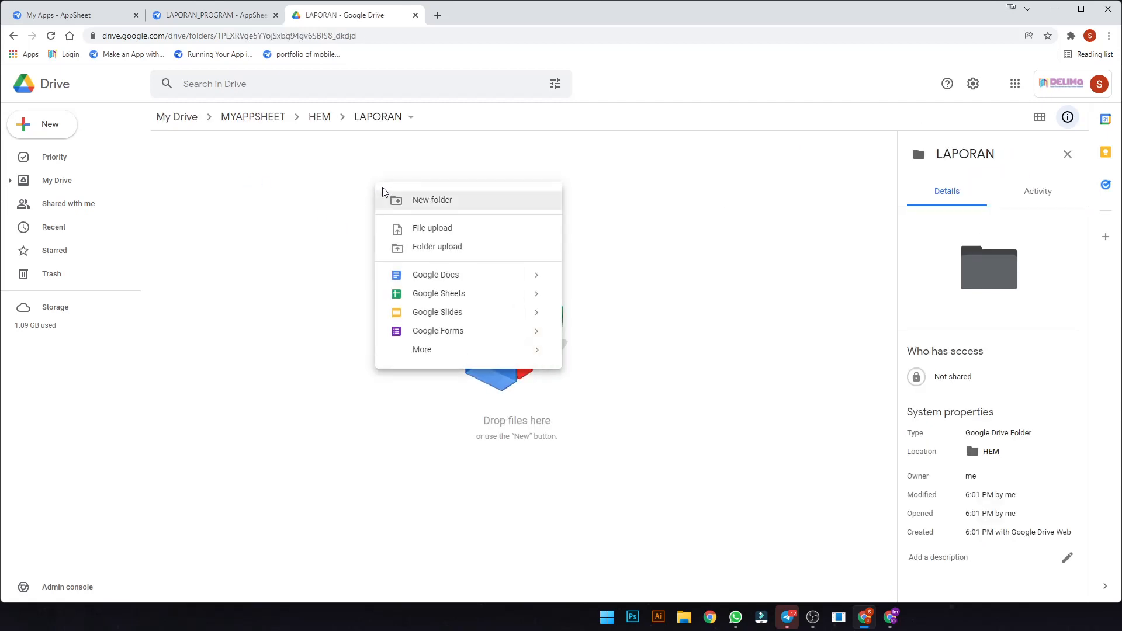
{"action": "left_click", "coordinate": [409, 293]}
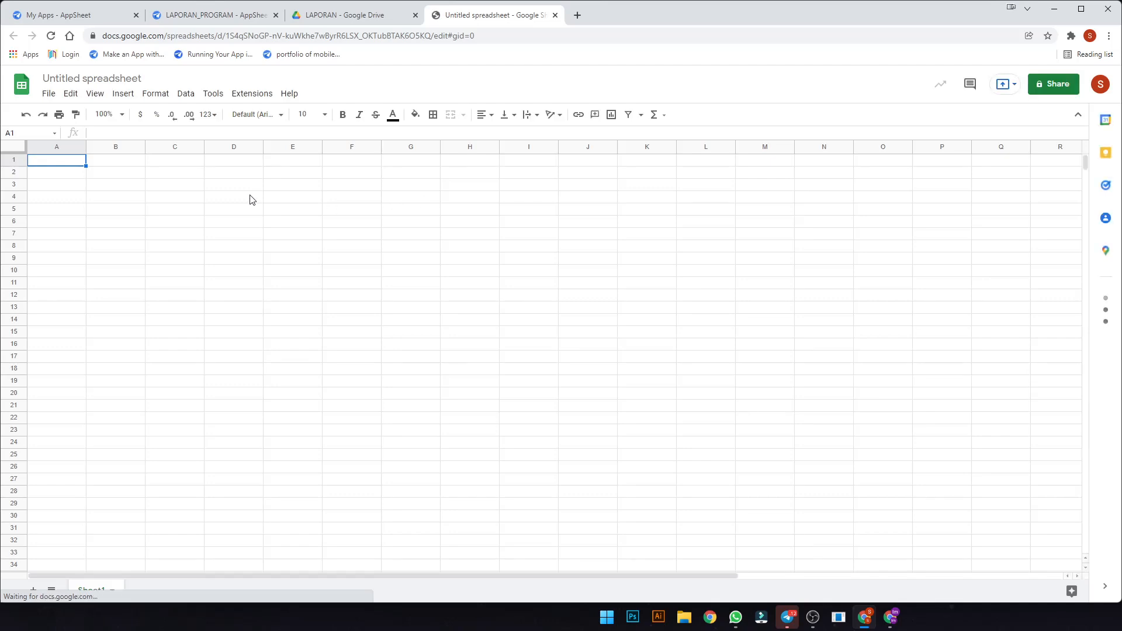
- Enter the headers TIMESTAMP, NAMA PROGRAM and TEMPAT in cells A1 to C1 and widen column B to fit its header
{"action": "type", "text": "I"}
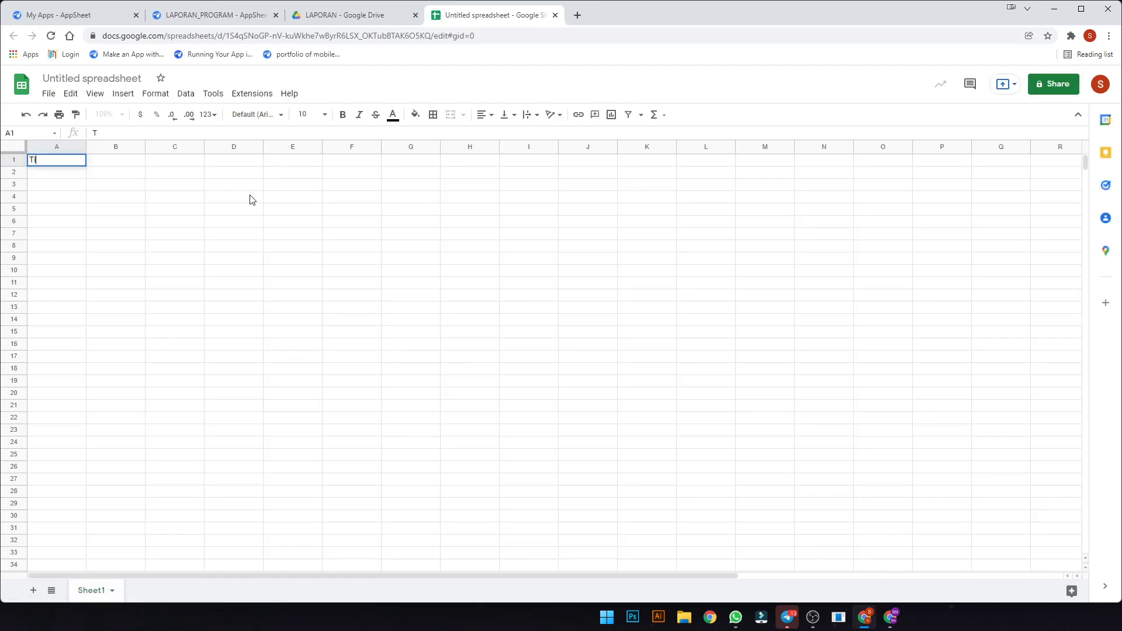
{"action": "type", "text": "MESTAMP"}
{"action": "key", "text": "Tab"}
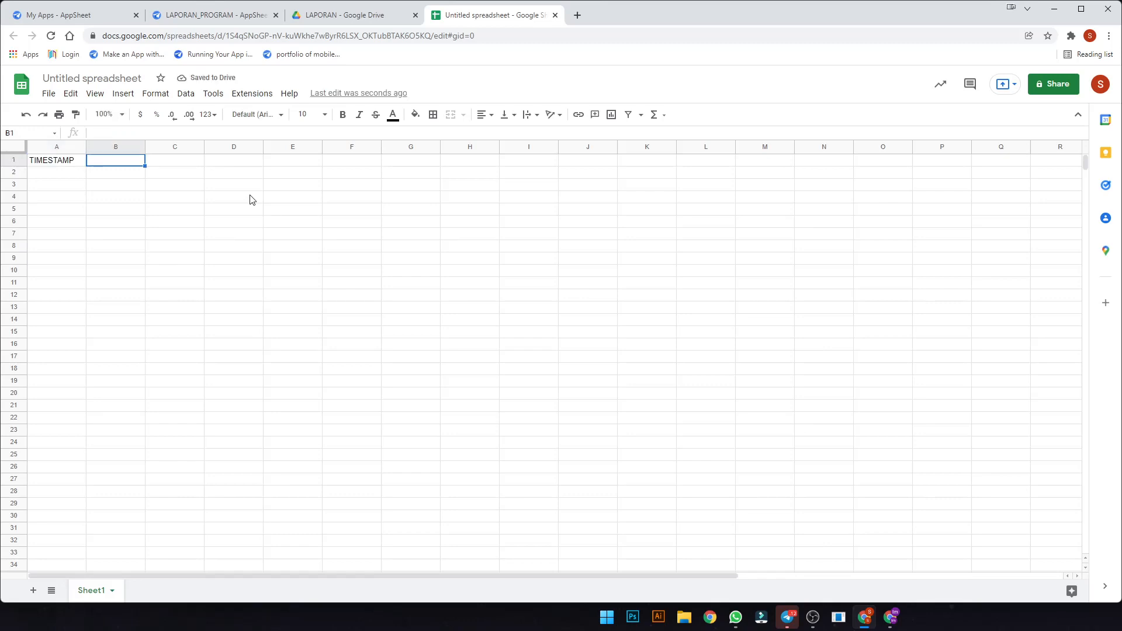
{"action": "type", "text": "NAMA PROGRAM"}
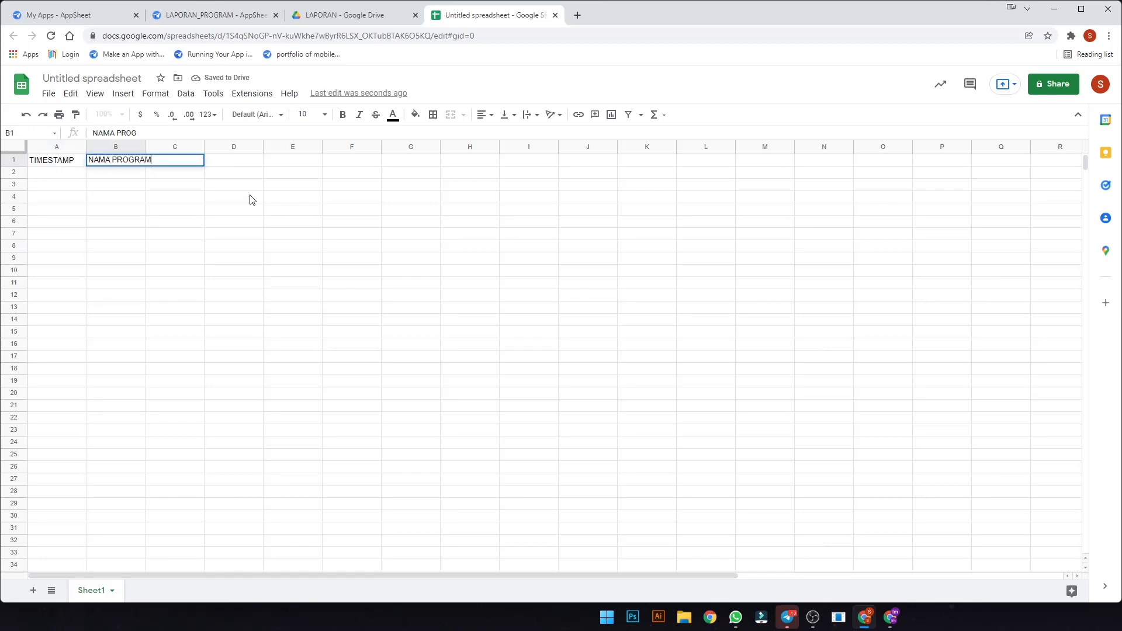
{"action": "key", "text": "Tab"}
{"action": "type", "text": "TE"}
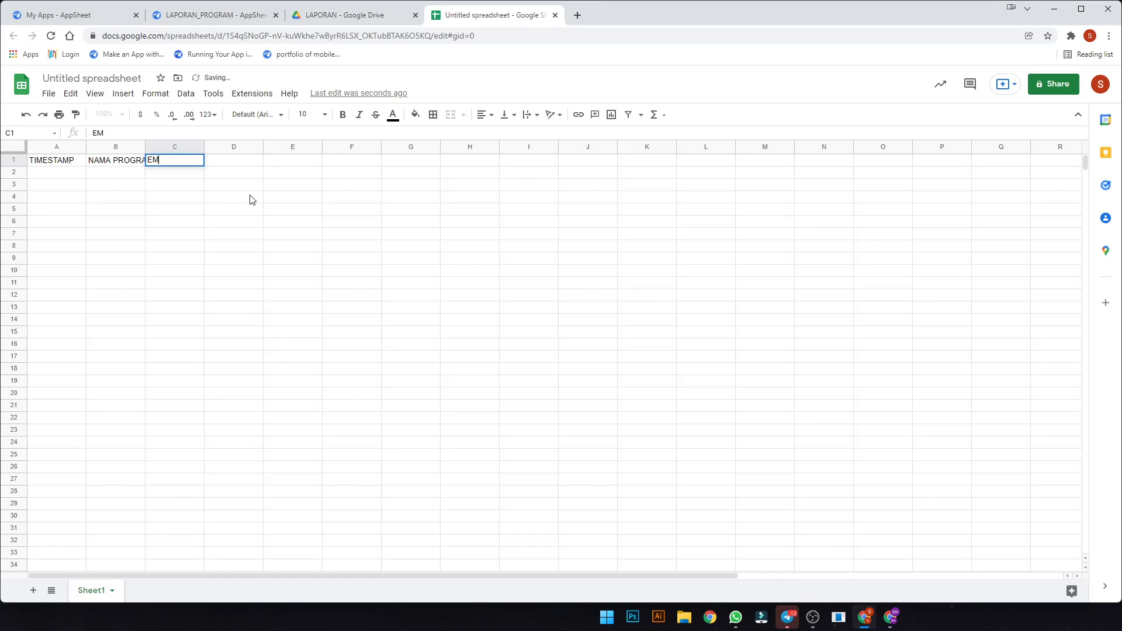
{"action": "type", "text": "MPAT"}
{"action": "key", "text": "Tab"}
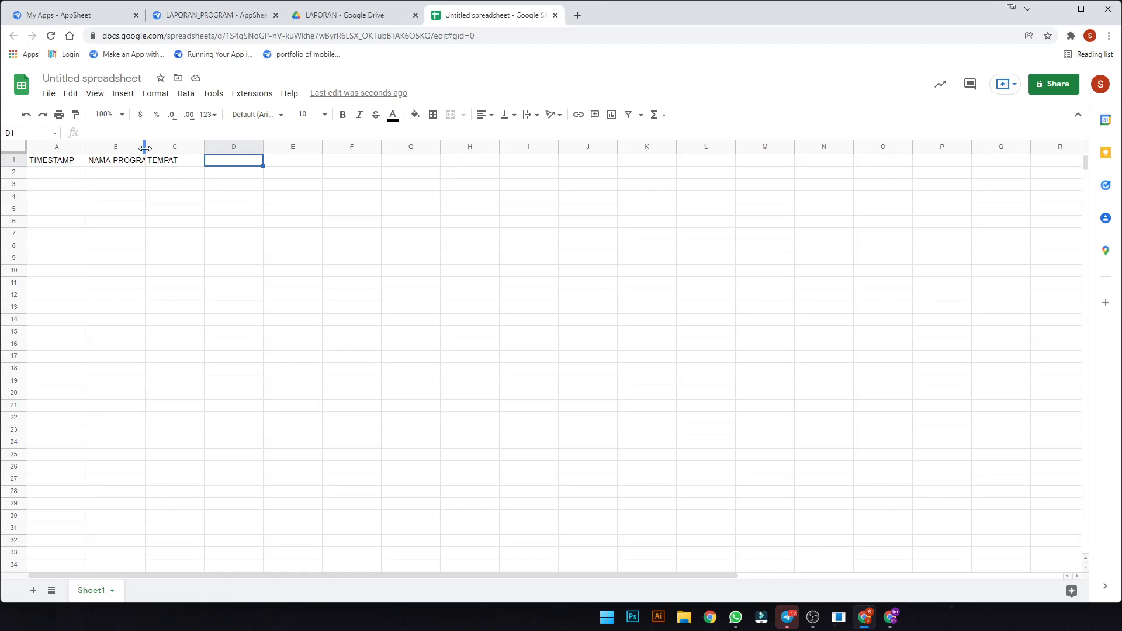
{"action": "left_click_drag", "start_coordinate": [145, 147], "coordinate": [181, 147]}
- Enter the header GAMBAR 1 in cell D1
{"action": "type", "text": "Gmba"}
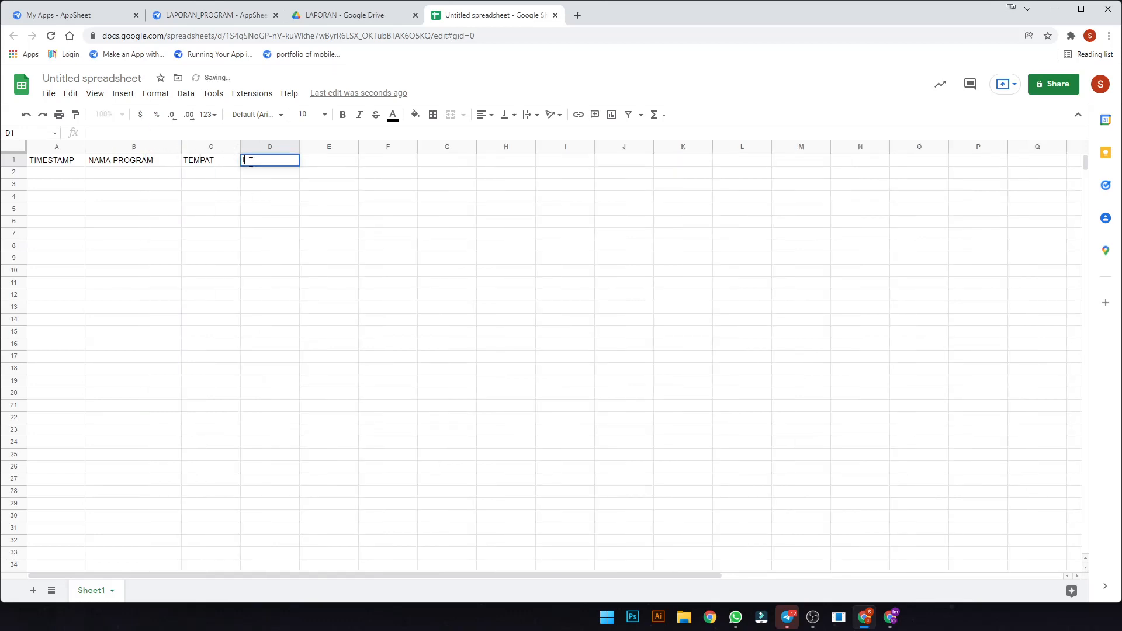
{"action": "key", "text": "BackSpace"}
{"action": "key", "text": "BackSpace"}
{"action": "key", "text": "BackSpace"}
{"action": "key", "text": "BackSpace"}
{"action": "type", "text": "gMB"}
{"action": "key", "text": "BackSpace"}
{"action": "key", "text": "BackSpace"}
{"action": "key", "text": "BackSpace"}
{"action": "type", "text": "GMBAR "}
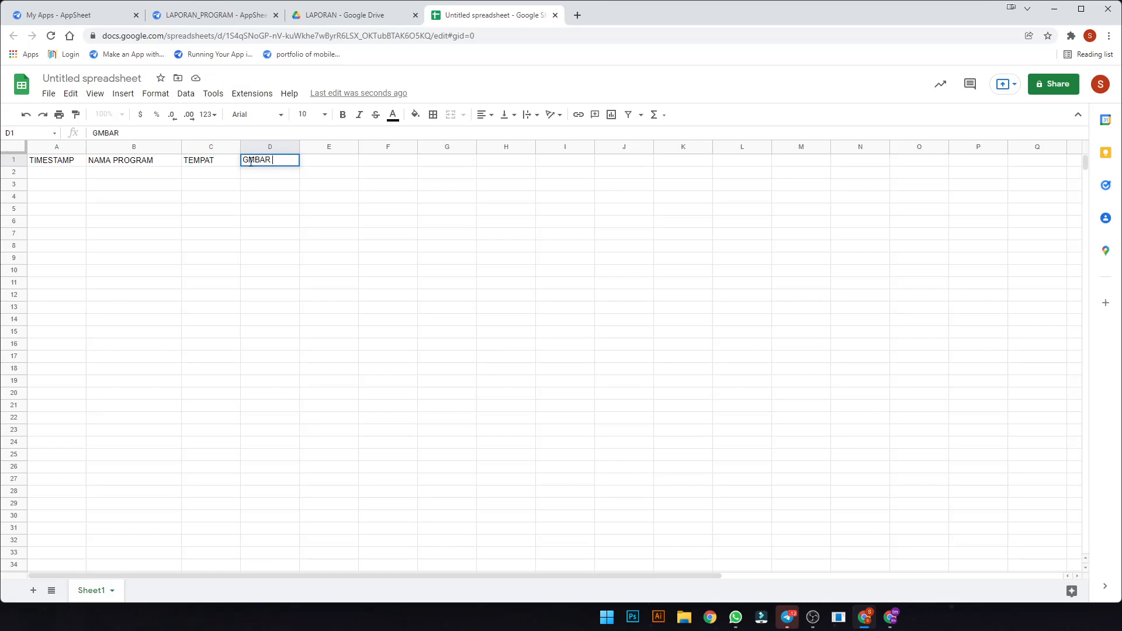
{"action": "type", "text": "1"}
{"action": "key", "text": "Tab"}
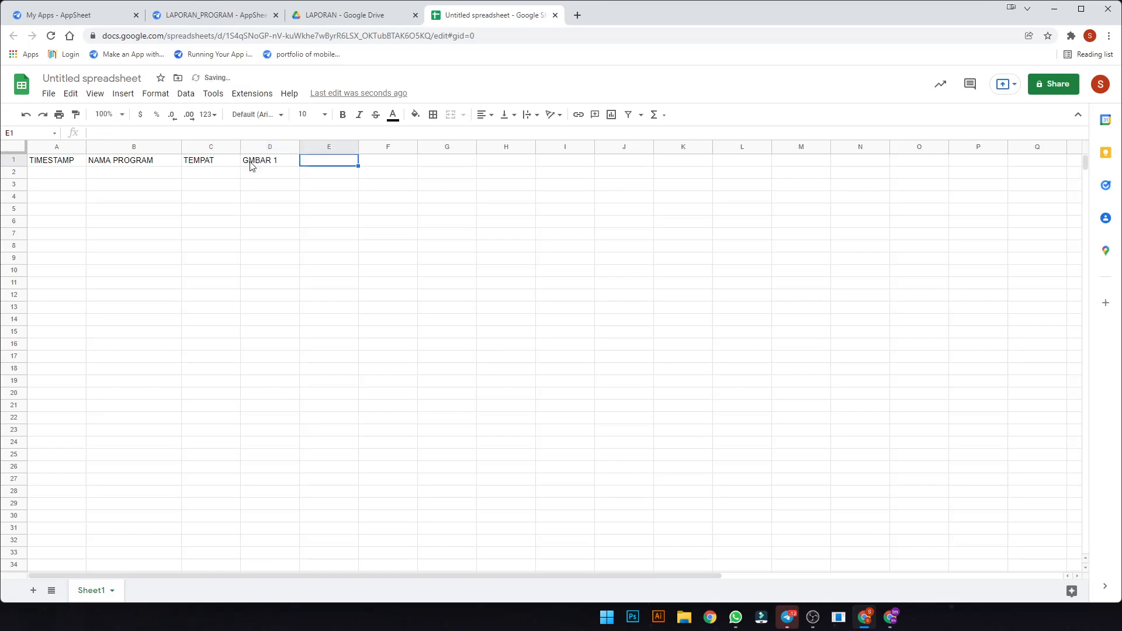
{"action": "double_click", "coordinate": [251, 164]}
{"action": "left_click", "coordinate": [251, 162]}
{"action": "type", "text": "A"}
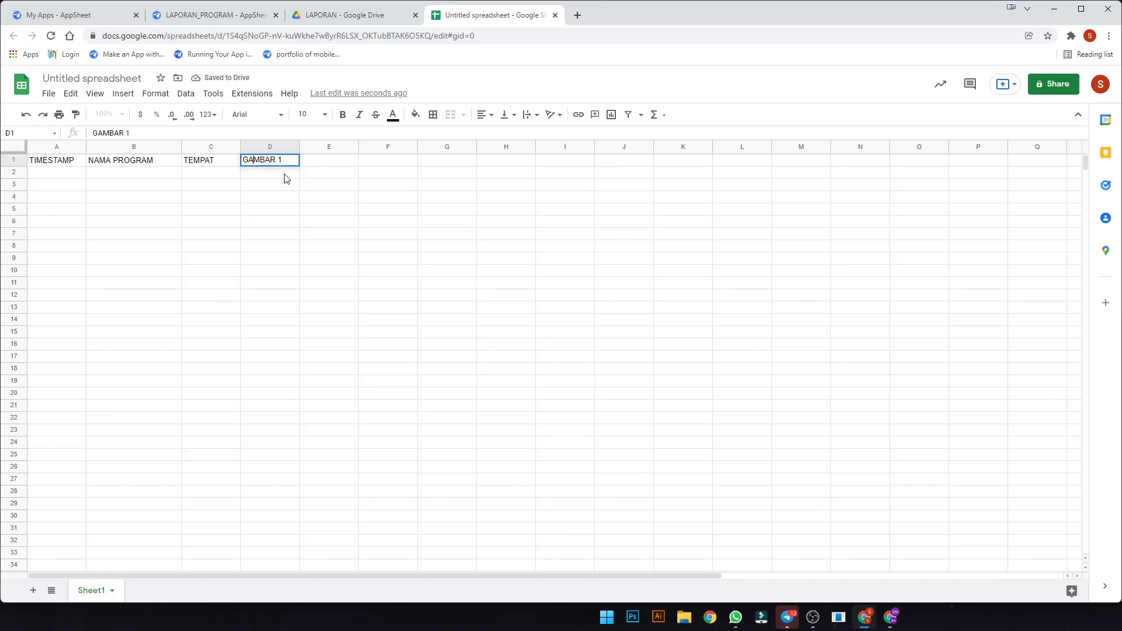
{"action": "left_click", "coordinate": [333, 163]}
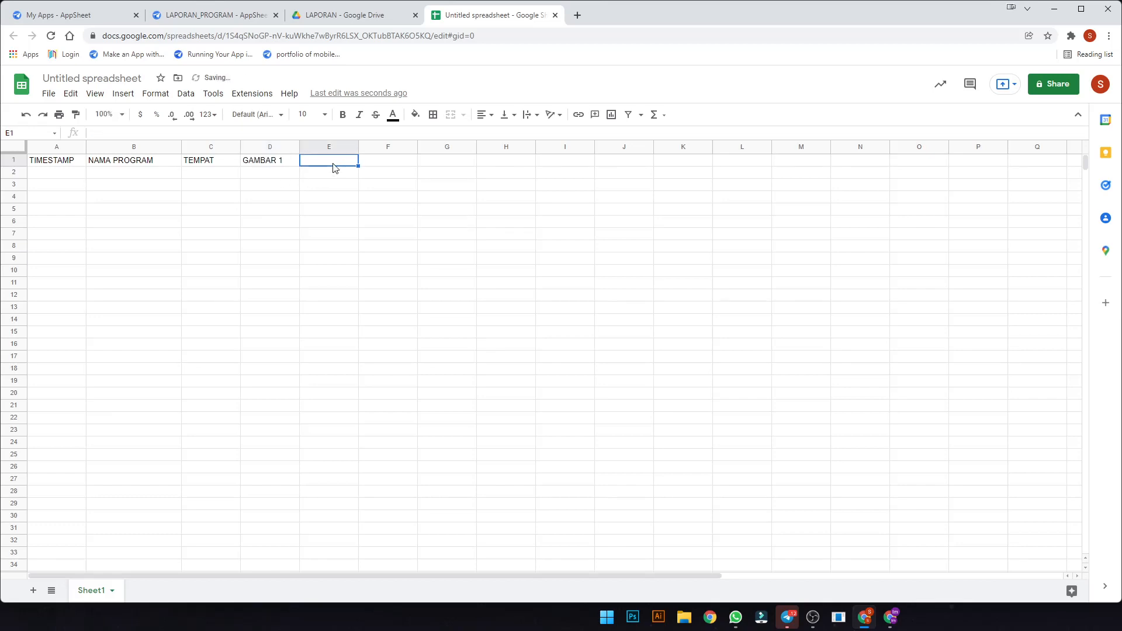
- Enter the headers PDF in cell E1 and LINK in cell F1
{"action": "type", "text": "PF"}
{"action": "key", "text": "BackSpace"}
{"action": "type", "text": "DF"}
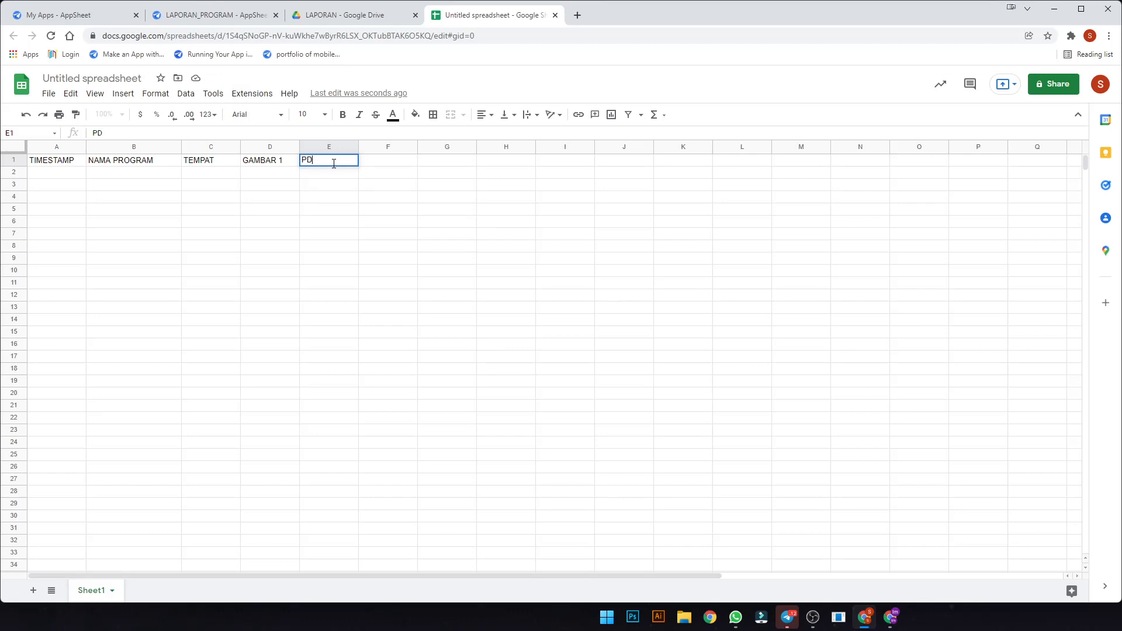
{"action": "key", "text": "Tab"}
{"action": "type", "text": "LINK"}
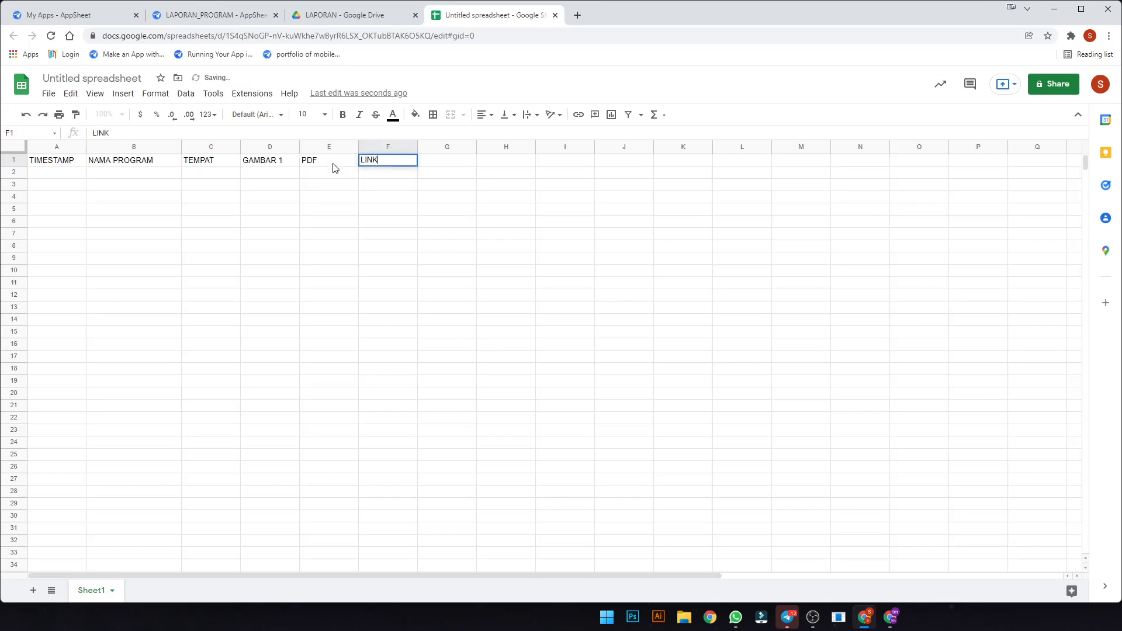
{"action": "left_click", "coordinate": [338, 286]}
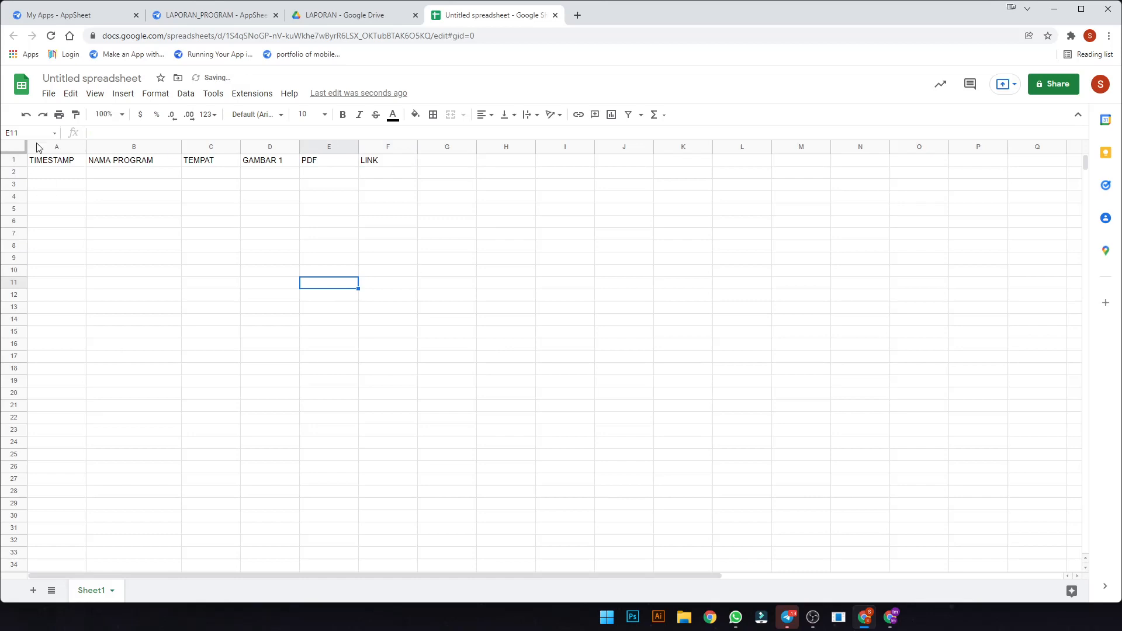
- Rename the spreadsheet as LAPORANPROGAMSEKOLAH
{"action": "left_click", "coordinate": [50, 80]}
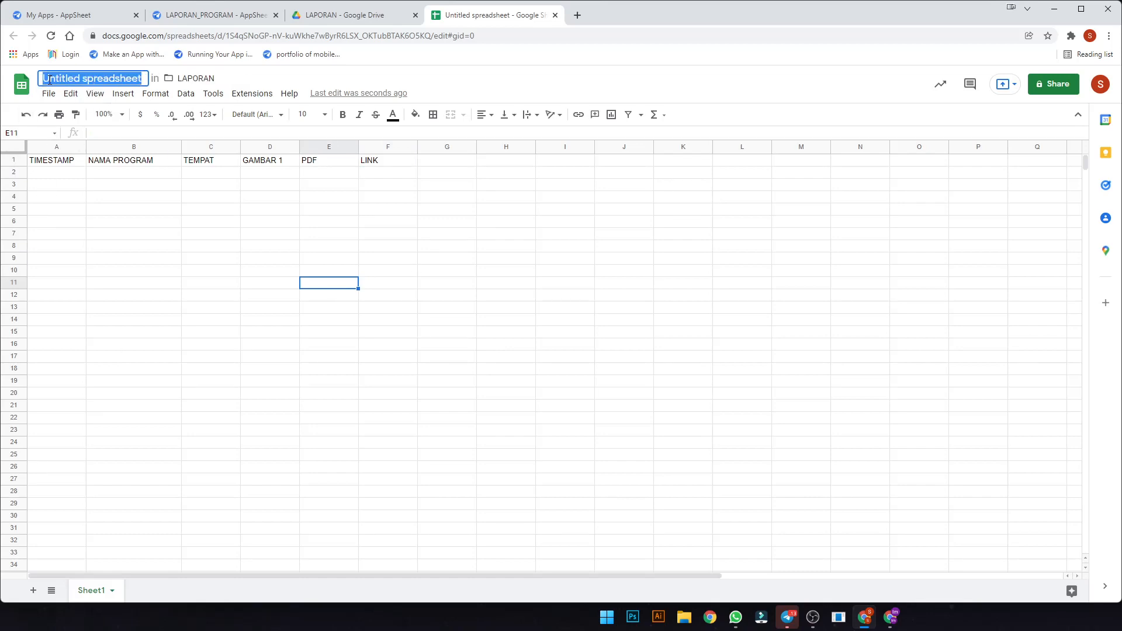
{"action": "type", "text": "LP"}
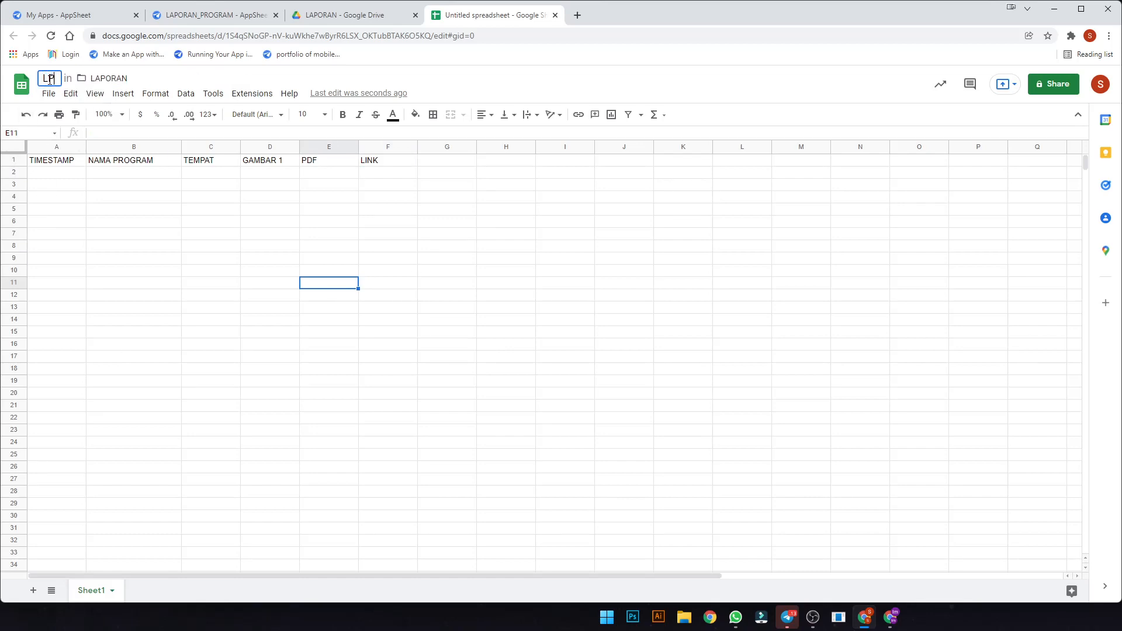
{"action": "type", "text": "PORA"}
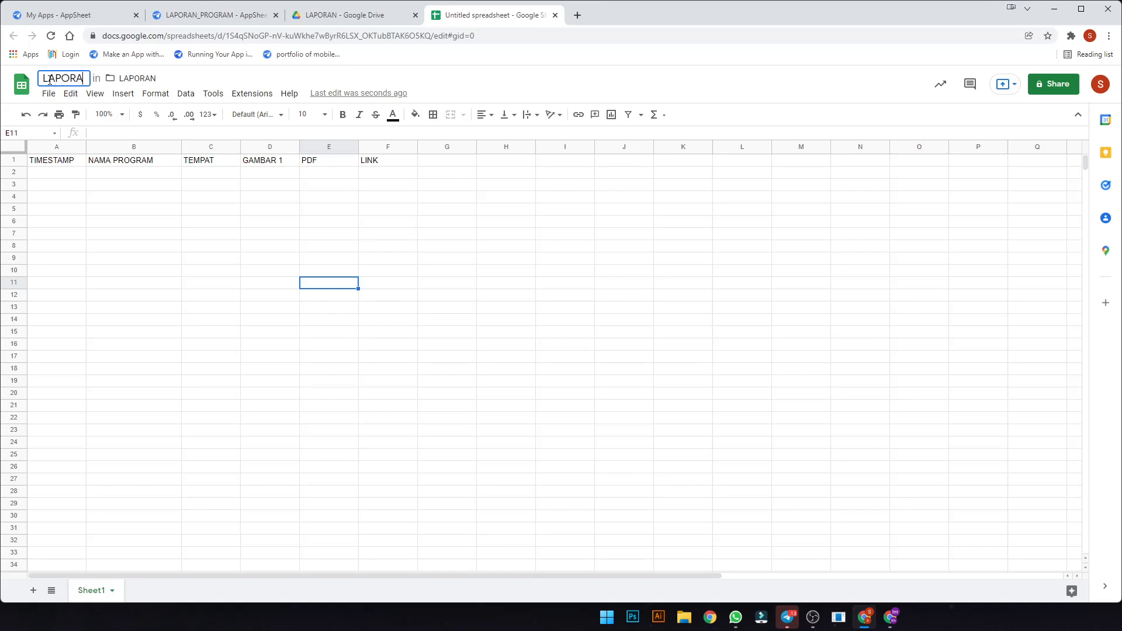
{"action": "type", "text": "NPROGAMS"}
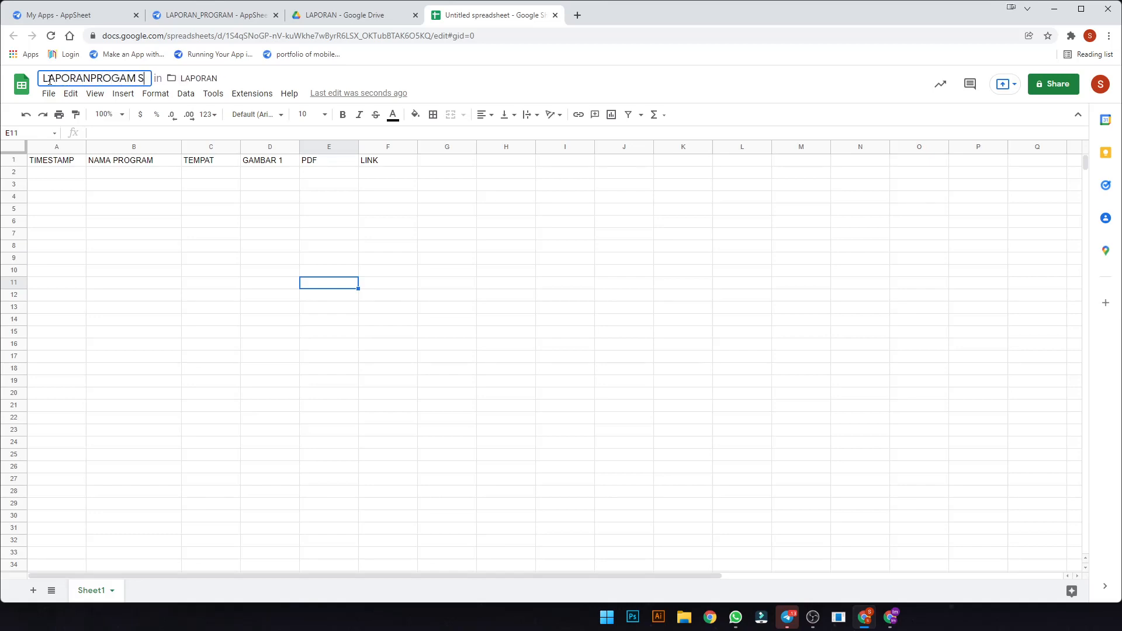
{"action": "type", "text": "EKOLAH"}
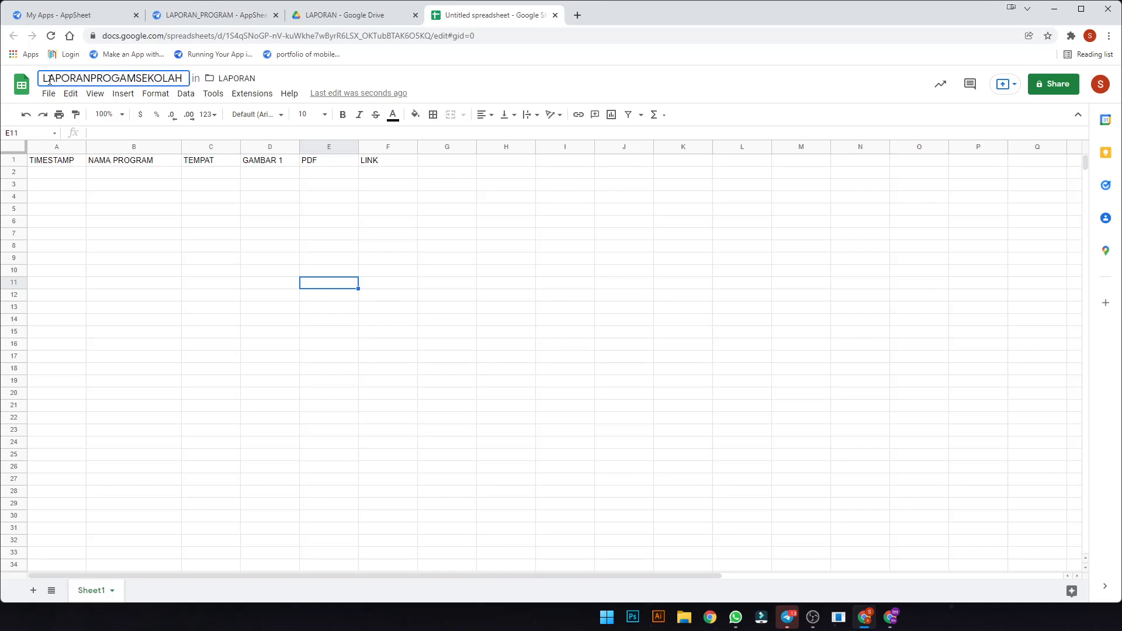
{"action": "key", "text": "ctrl+a"}
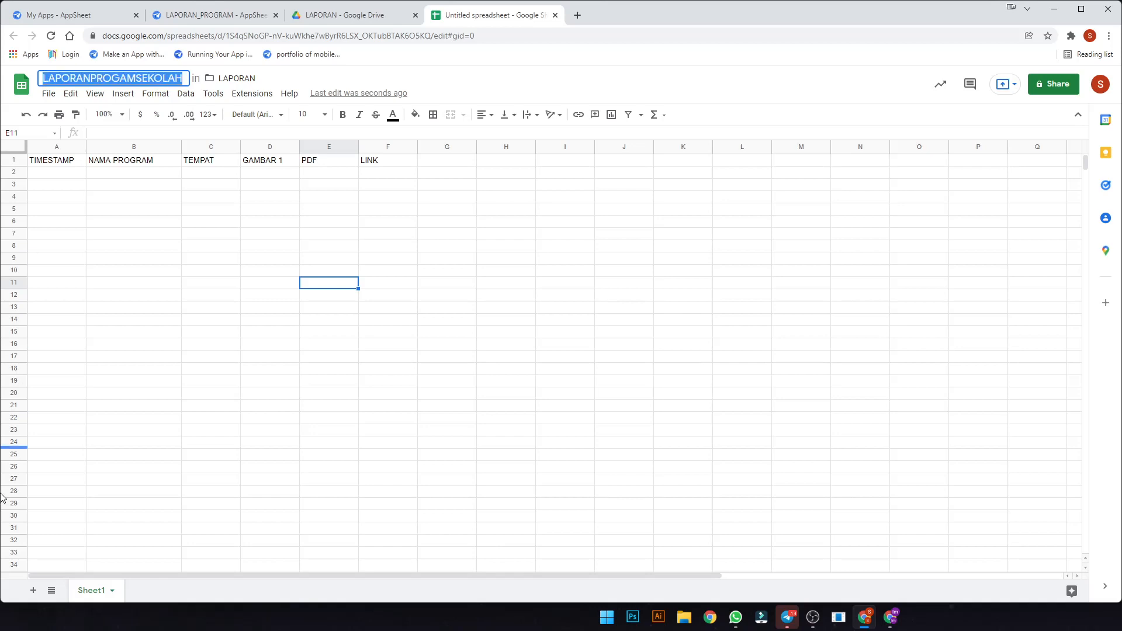
- Rename Sheet1 as LAPORAN
{"action": "double_click", "coordinate": [92, 590]}
{"action": "type", "text": "LAPORAN"}
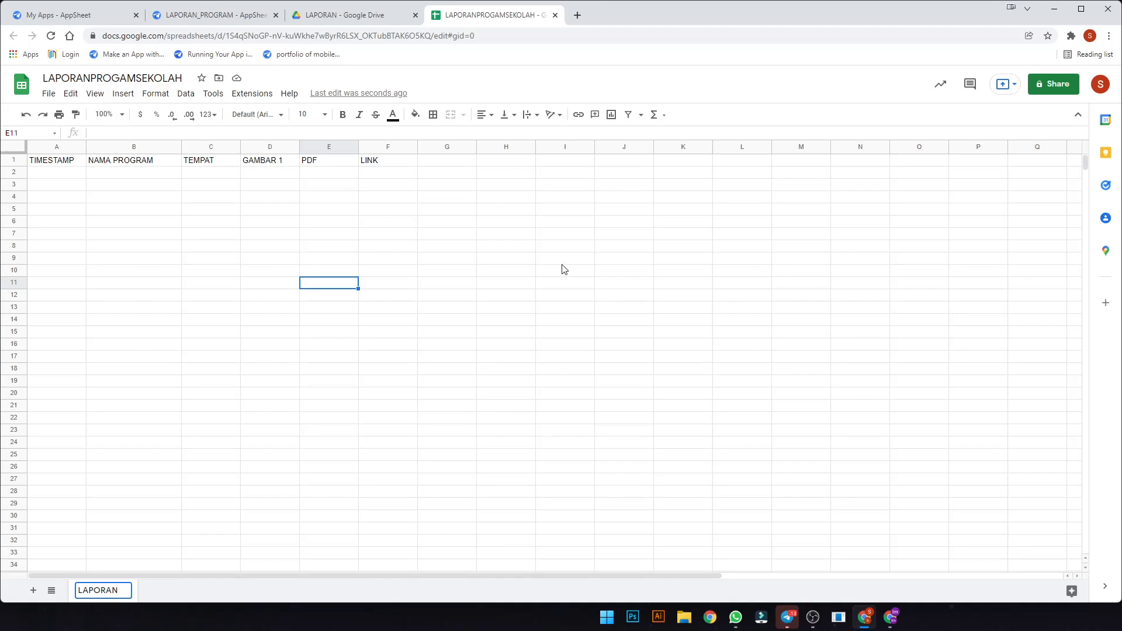
{"action": "left_click", "coordinate": [555, 323]}
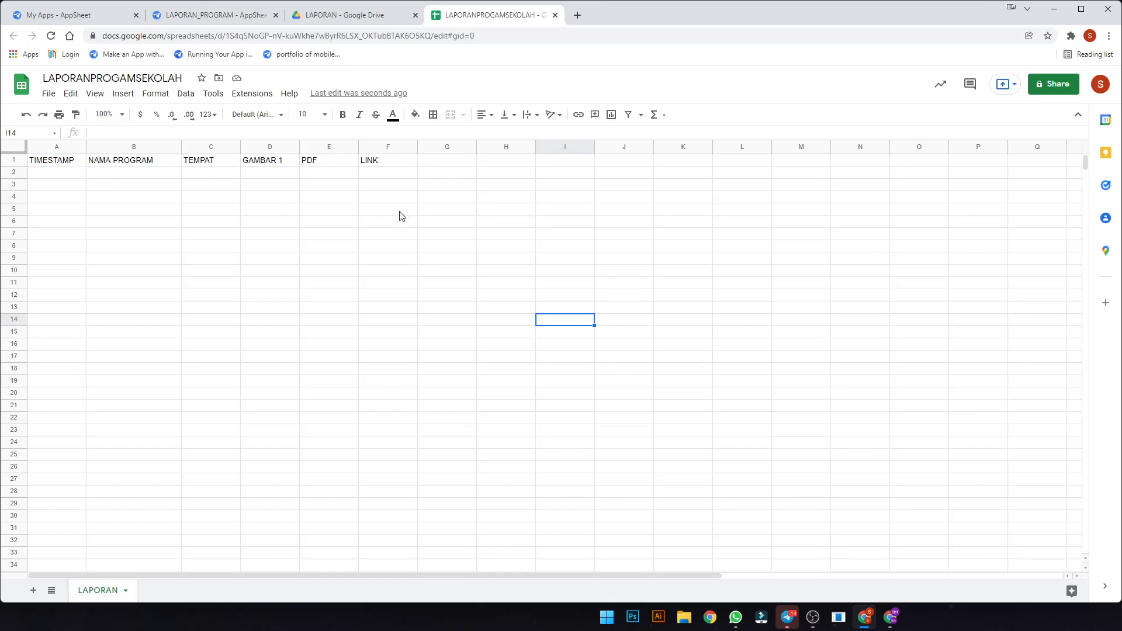
- Create an AppSheet app from the LAPORANPROGAMSEKOLAH spreadsheet
{"action": "left_click", "coordinate": [252, 96]}
{"action": "mouse_move", "coordinate": [290, 182]}
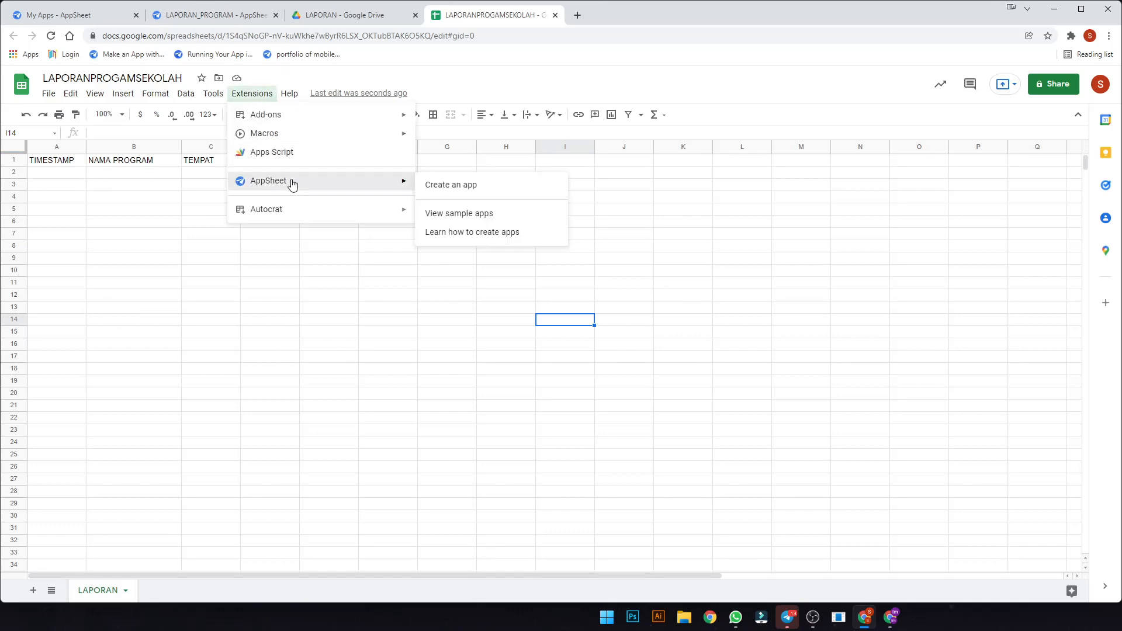
{"action": "left_click", "coordinate": [431, 184]}
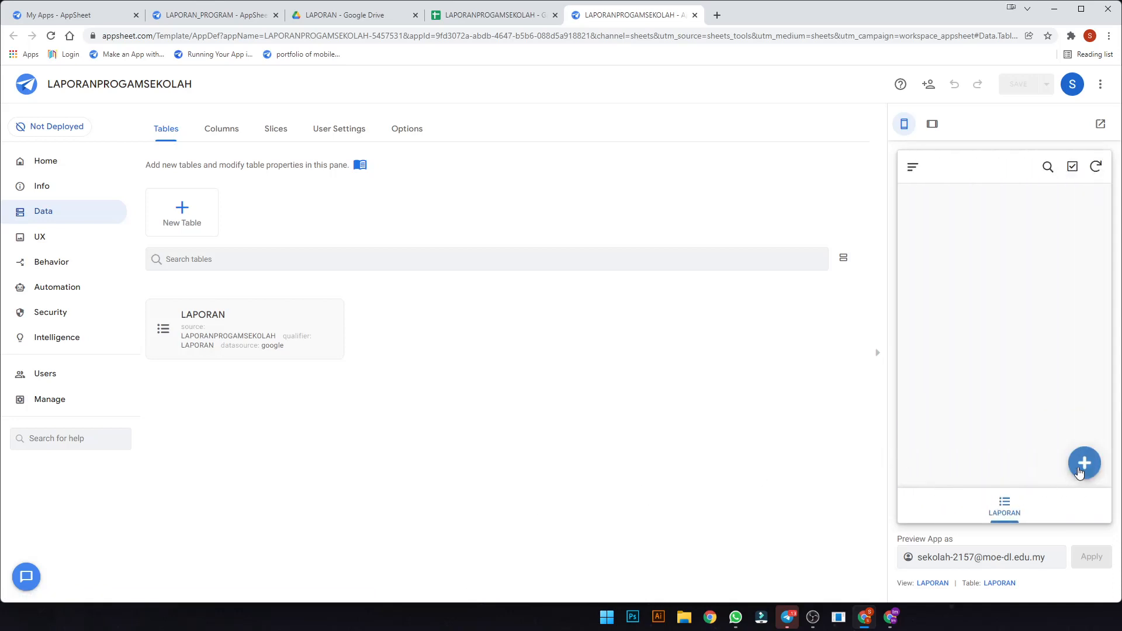
- Open the column settings of the LAPORAN table and set the GAMBAR 1 column type to Image
{"action": "left_click", "coordinate": [209, 319]}
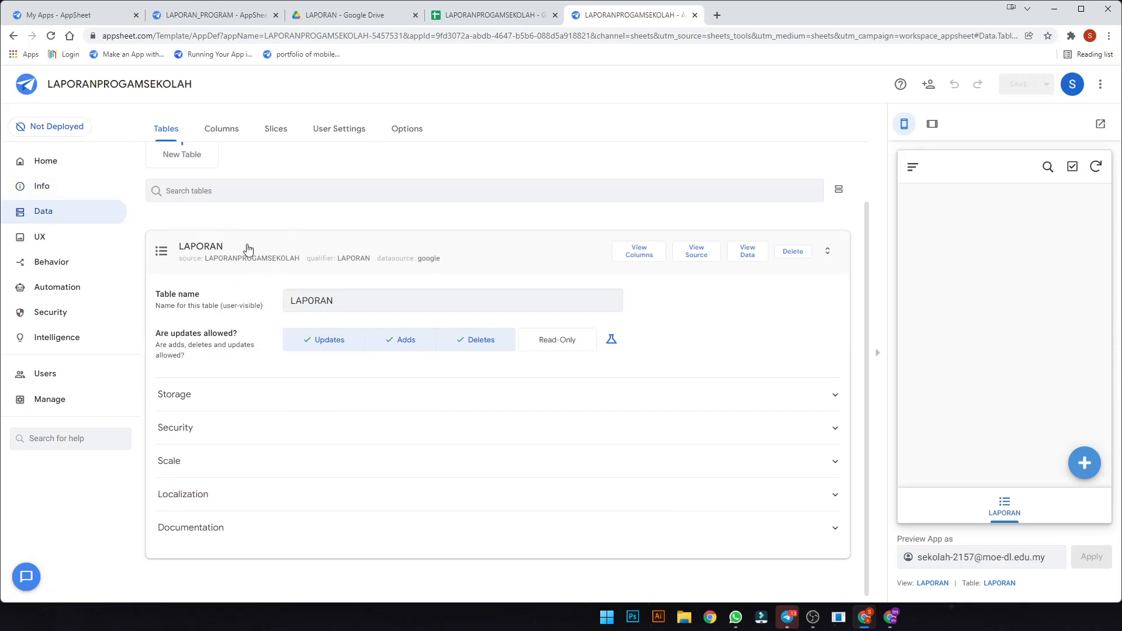
{"action": "left_click", "coordinate": [222, 132]}
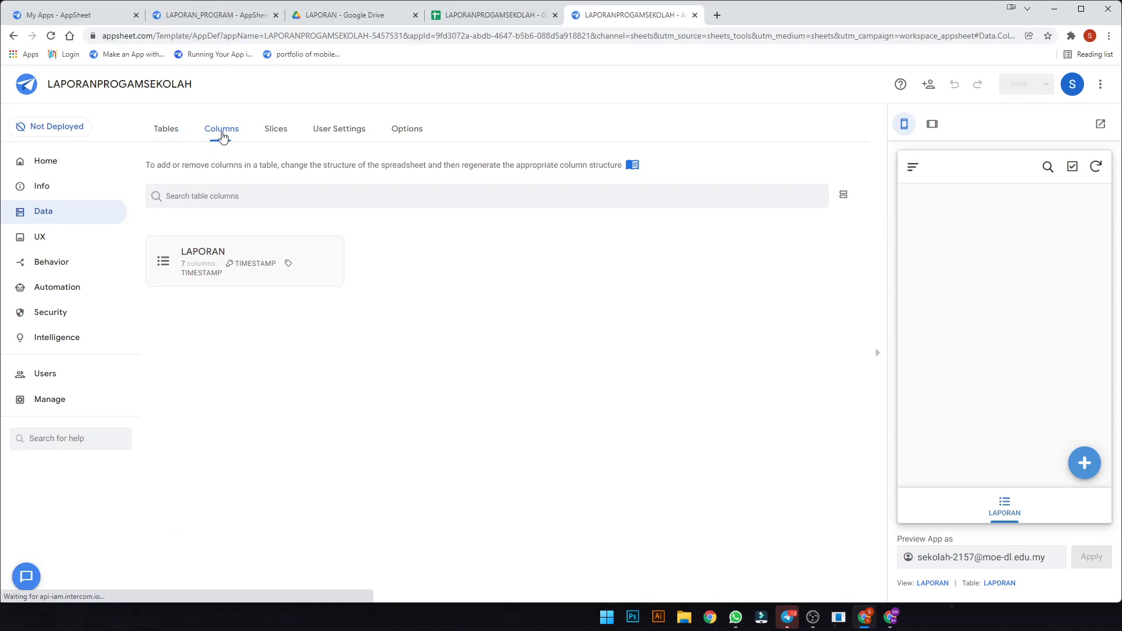
{"action": "left_click", "coordinate": [215, 270]}
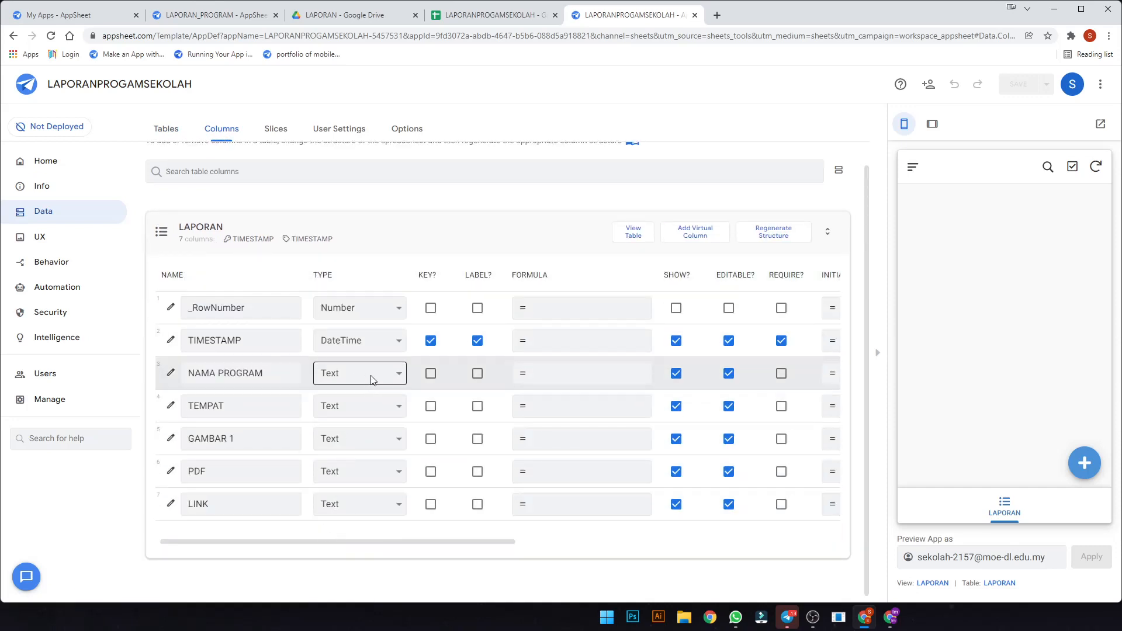
{"action": "left_click", "coordinate": [359, 444]}
{"action": "key", "text": "i"}
{"action": "key", "text": "Return"}
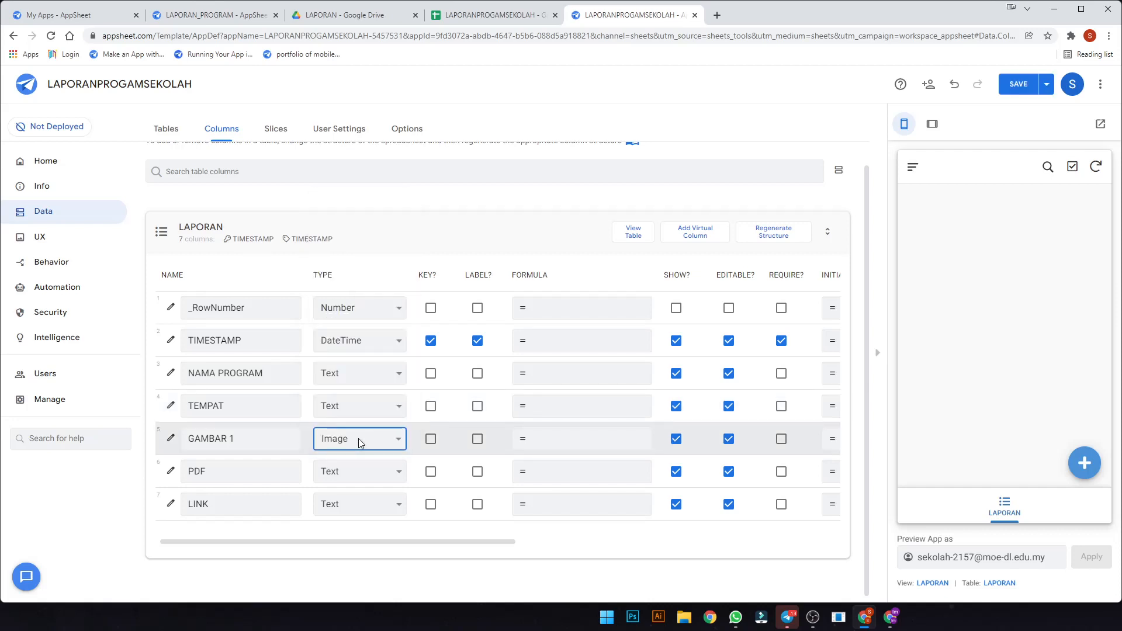
- Set the PDF column type to File and the LINK column type to Url
{"action": "left_click", "coordinate": [359, 471]}
{"action": "left_click", "coordinate": [359, 472]}
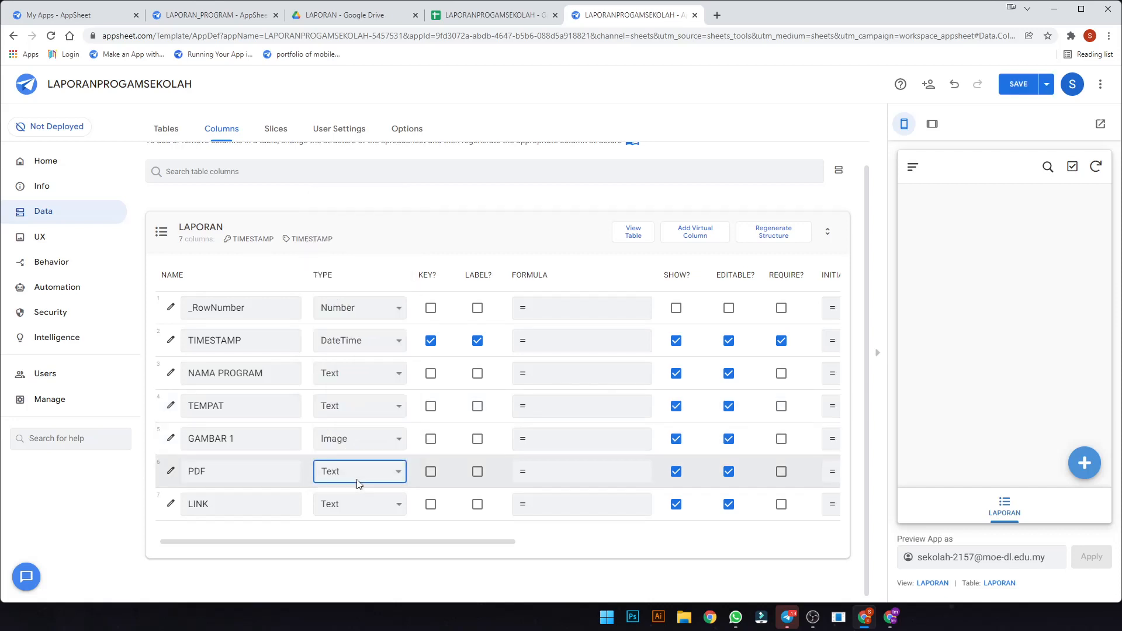
{"action": "key", "text": "f"}
{"action": "left_click", "coordinate": [359, 504]}
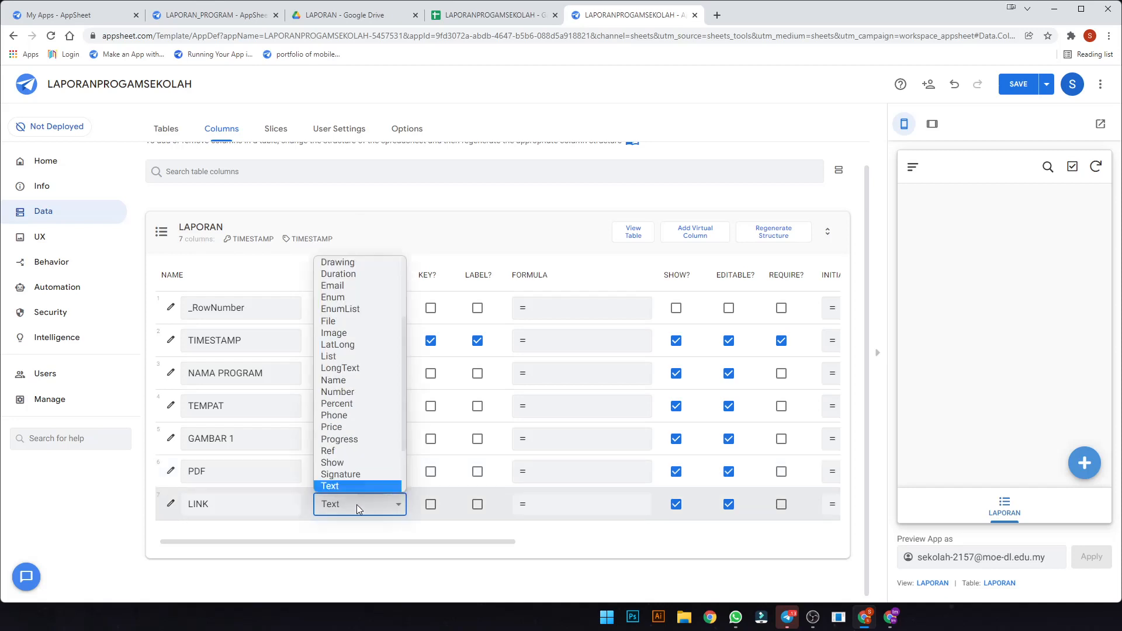
{"action": "left_click", "coordinate": [359, 506]}
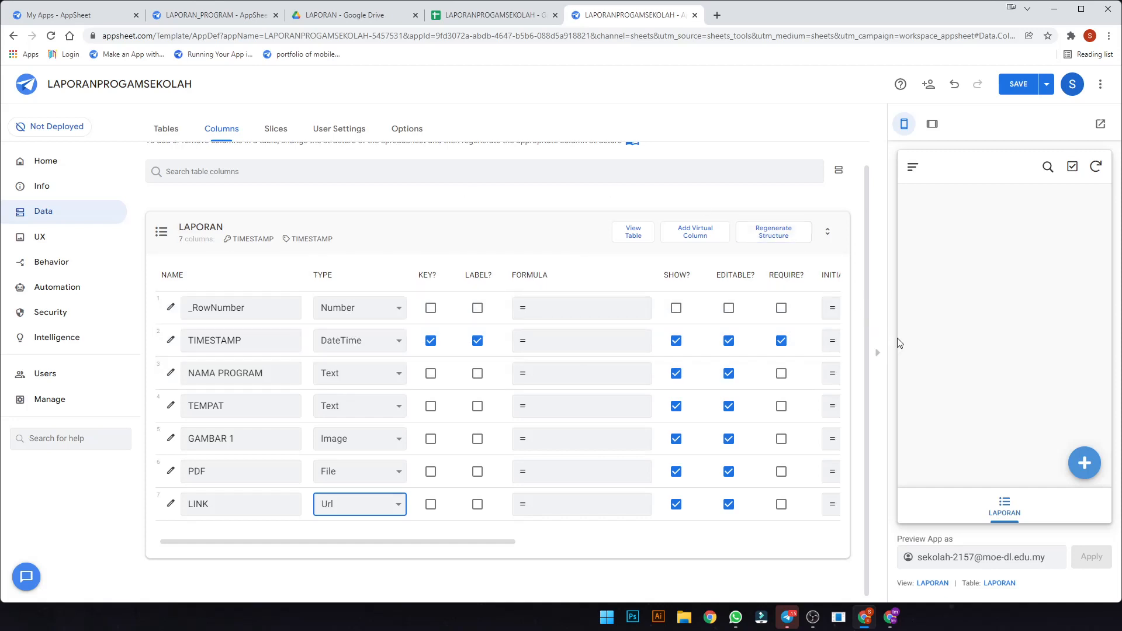
- Review the new-entry form for the LAPORAN table in the app preview and save the app
{"action": "left_click", "coordinate": [1083, 465]}
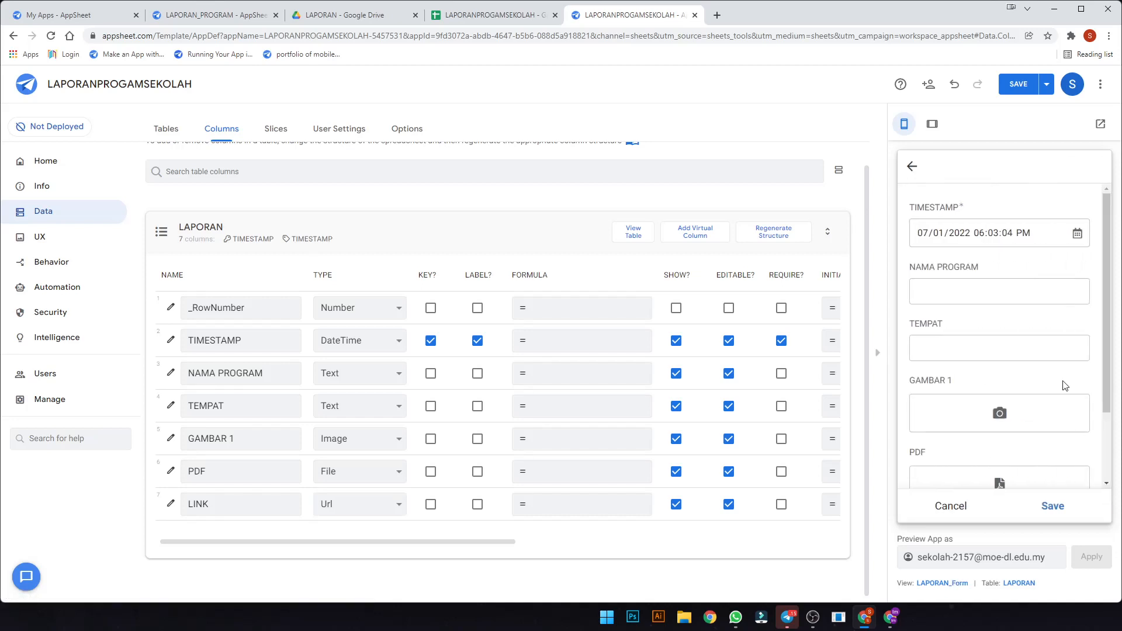
{"action": "scroll", "coordinate": [1030, 344], "scroll_direction": "down", "scroll_amount": 1}
{"action": "scroll", "coordinate": [1028, 358], "scroll_direction": "down", "scroll_amount": 2}
{"action": "scroll", "coordinate": [1028, 413], "scroll_direction": "up", "scroll_amount": 3}
{"action": "scroll", "coordinate": [493, 391], "scroll_direction": "up", "scroll_amount": 1}
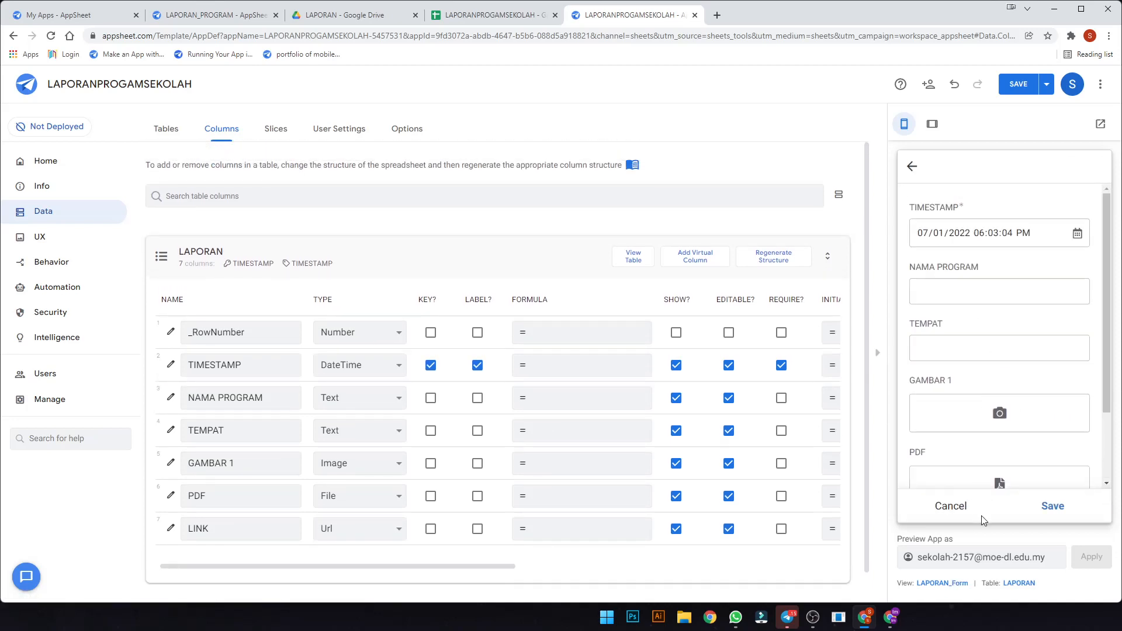
{"action": "scroll", "coordinate": [1007, 462], "scroll_direction": "down", "scroll_amount": 1}
{"action": "scroll", "coordinate": [1008, 461], "scroll_direction": "down", "scroll_amount": 1}
{"action": "scroll", "coordinate": [1009, 456], "scroll_direction": "up", "scroll_amount": 3}
{"action": "left_click", "coordinate": [1017, 84]}
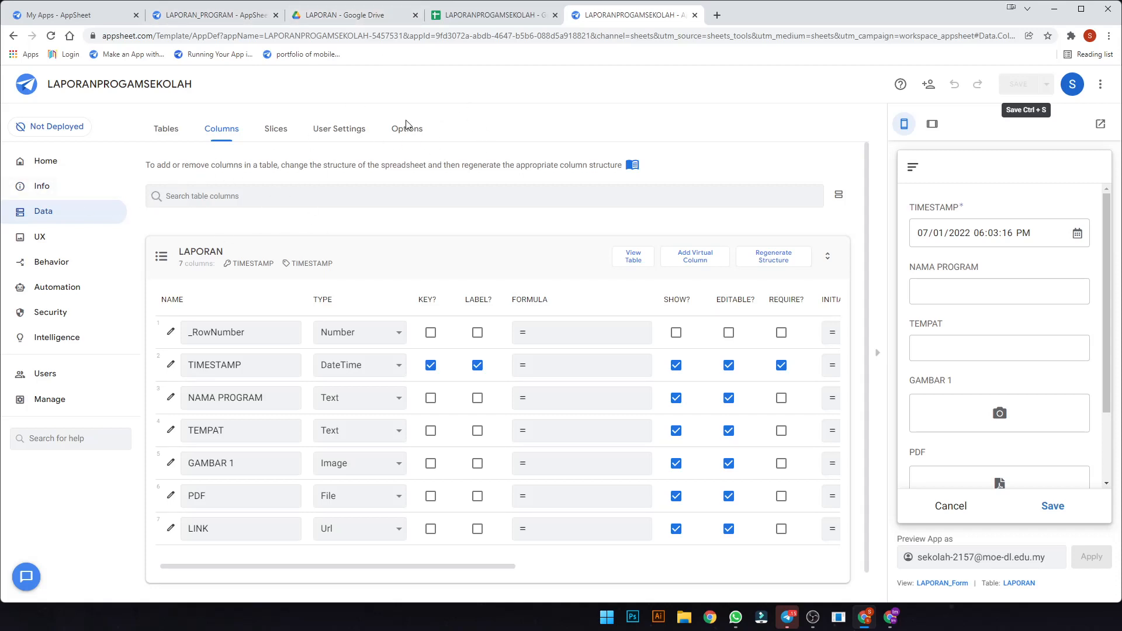
- Switch to Google Drive to check the LAPORAN folder's path and return to the AppSheet editor
{"action": "left_click", "coordinate": [363, 5]}
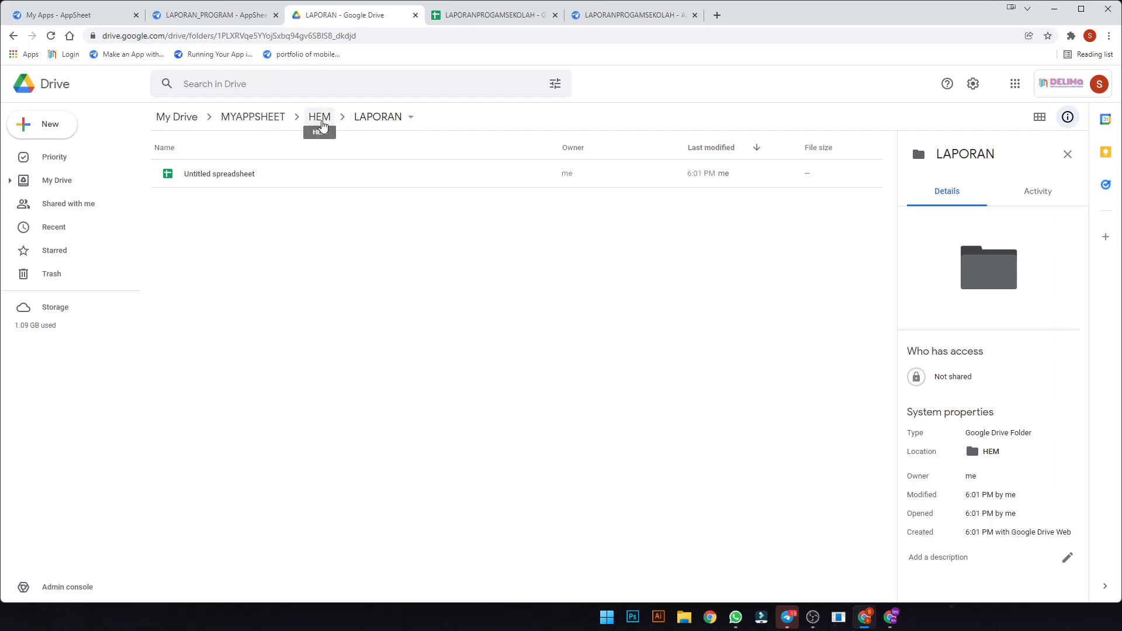
{"action": "left_click", "coordinate": [456, 21]}
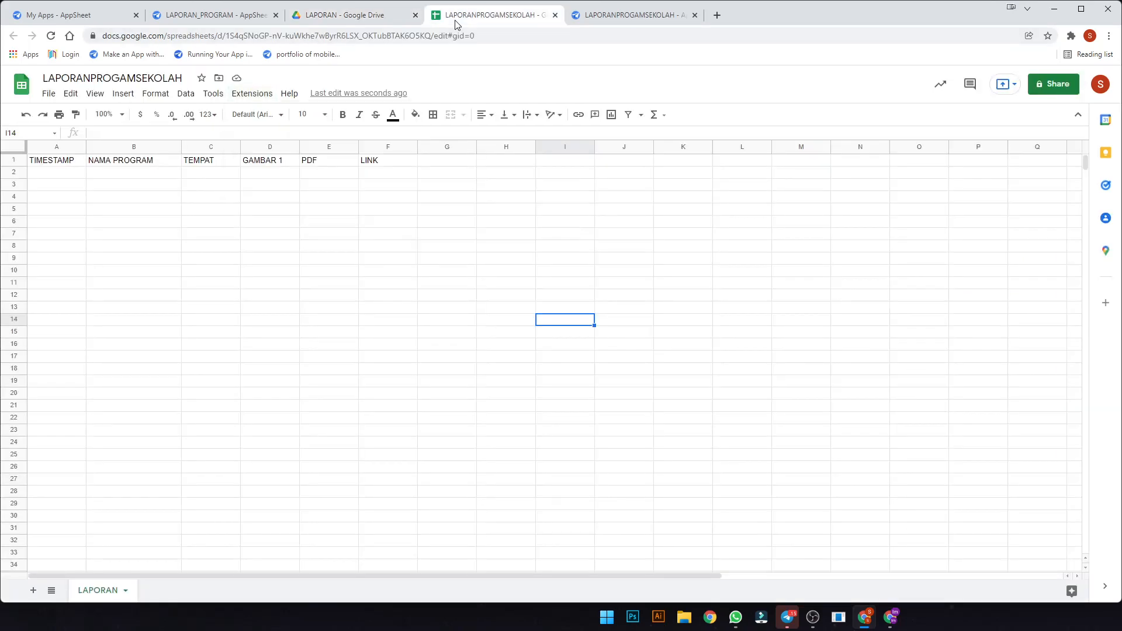
{"action": "left_click", "coordinate": [619, 23]}
- In the app's properties, replace the parent path of the default app folder with /MYAPPSHEET/HEM/LAPORAN
{"action": "left_click", "coordinate": [67, 194]}
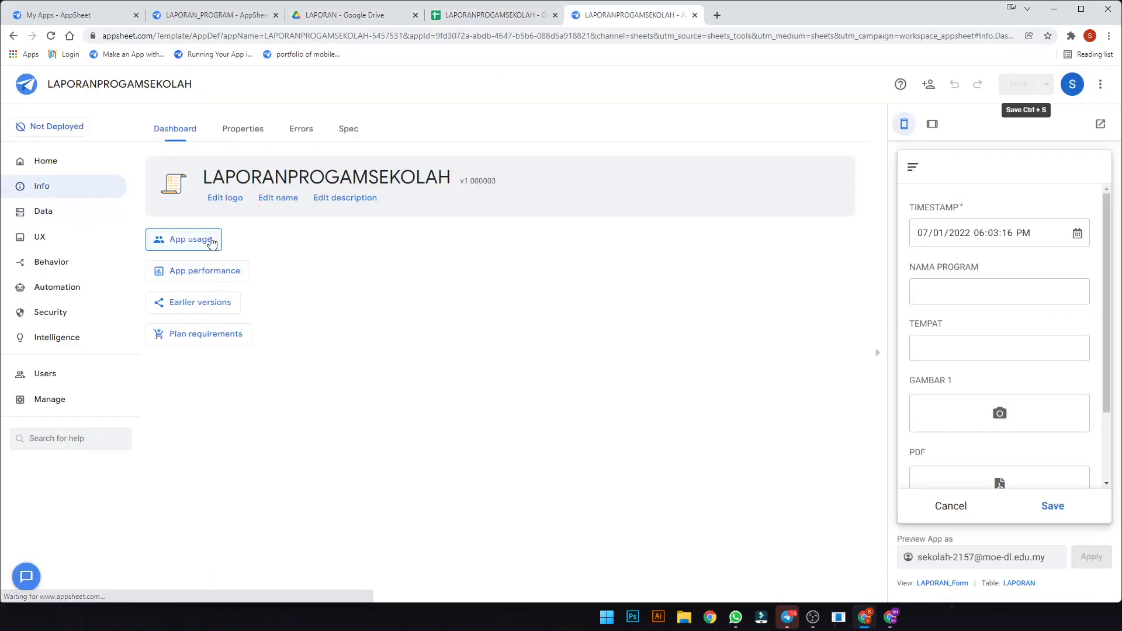
{"action": "left_click", "coordinate": [256, 137]}
{"action": "left_click", "coordinate": [233, 193]}
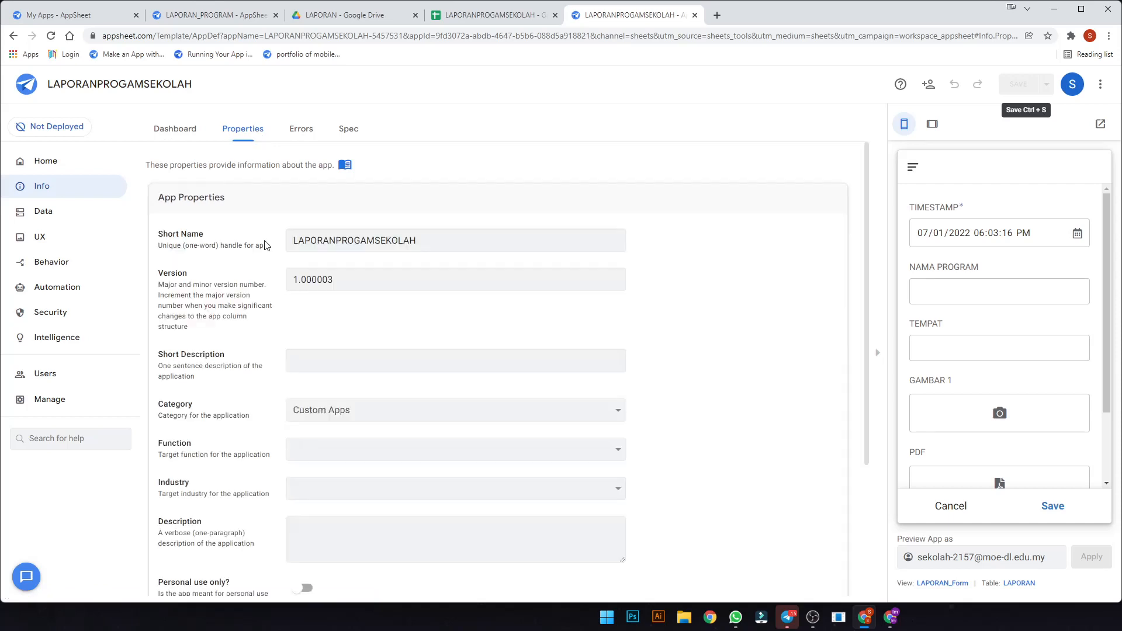
{"action": "scroll", "coordinate": [377, 372], "scroll_direction": "down", "scroll_amount": 3}
{"action": "double_click", "coordinate": [379, 464]}
{"action": "triple_click", "coordinate": [378, 465]}
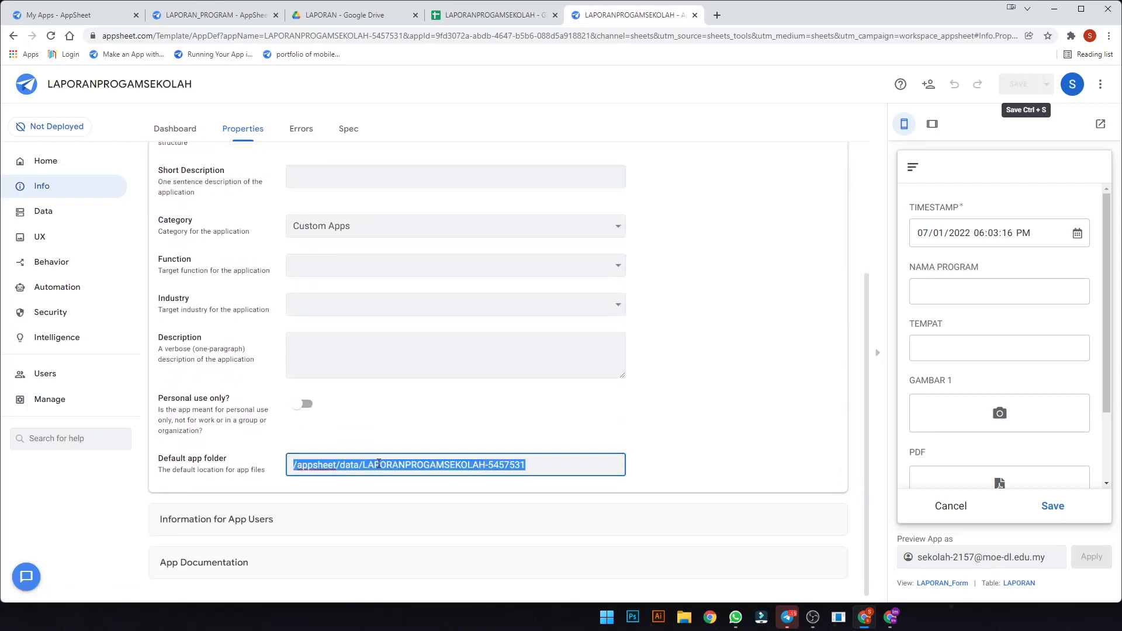
{"action": "left_click", "coordinate": [329, 465]}
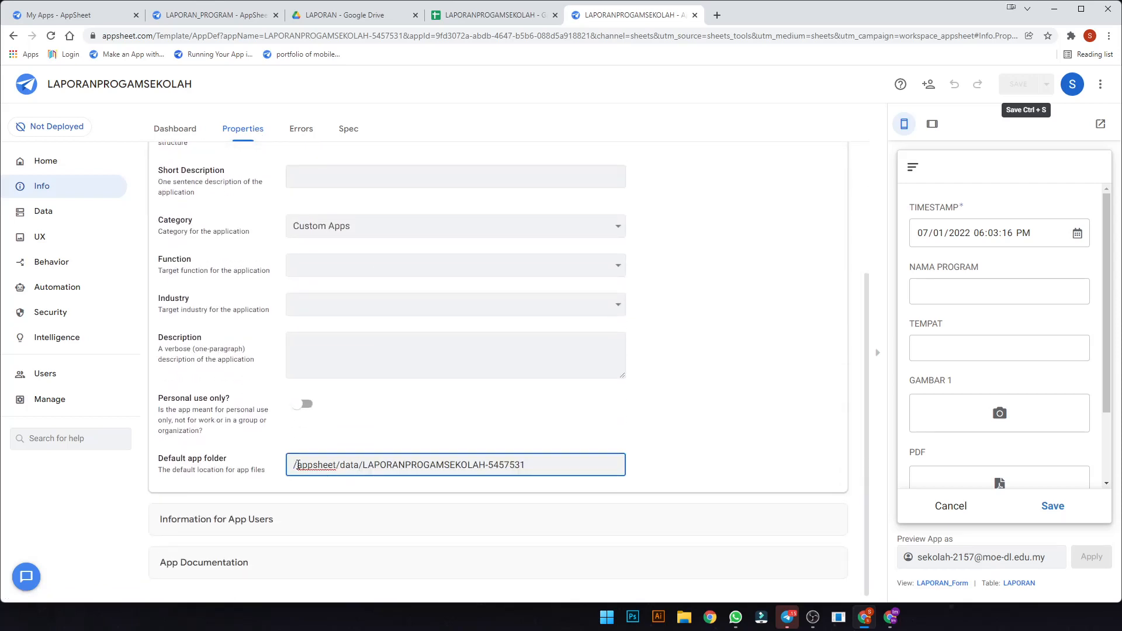
{"action": "left_click_drag", "start_coordinate": [298, 465], "coordinate": [359, 466]}
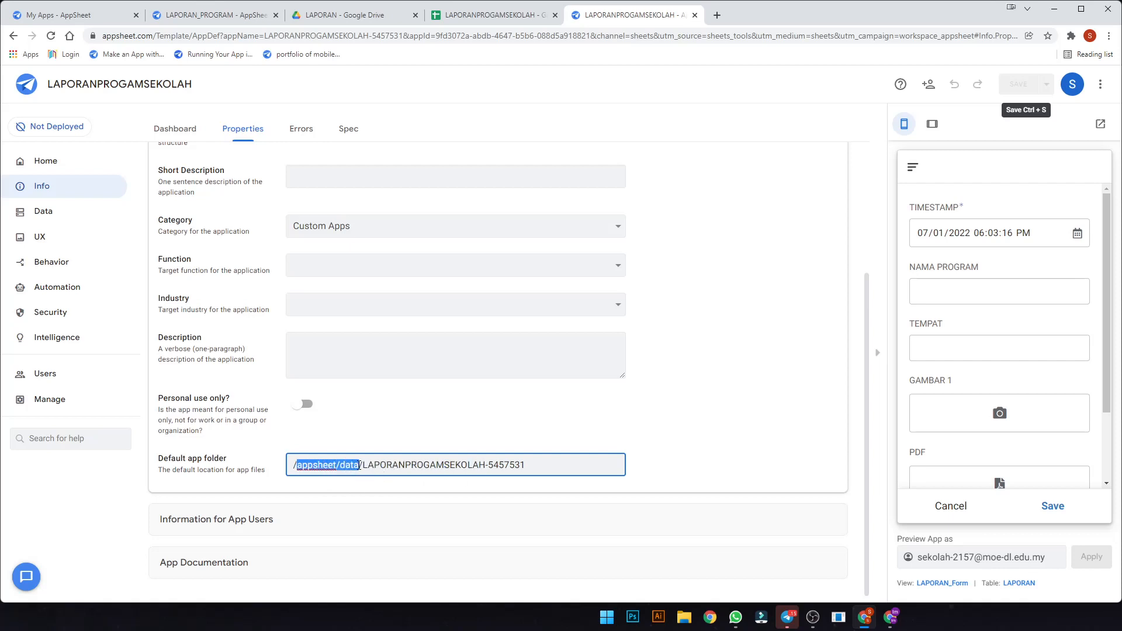
{"action": "type", "text": "MYAPPSHEET"}
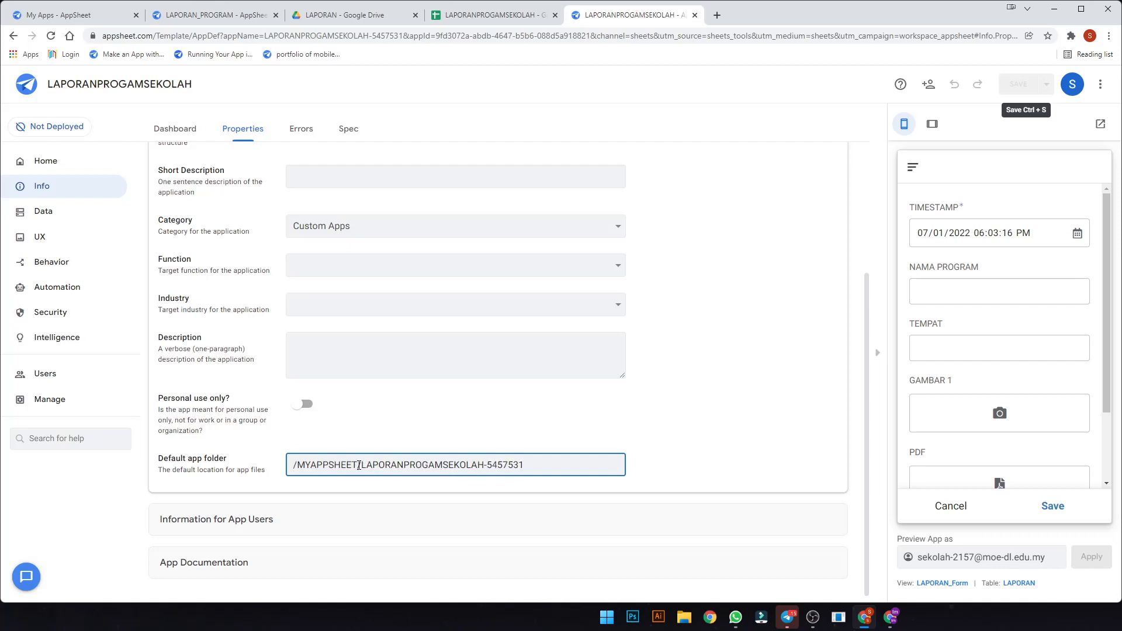
{"action": "type", "text": "/"}
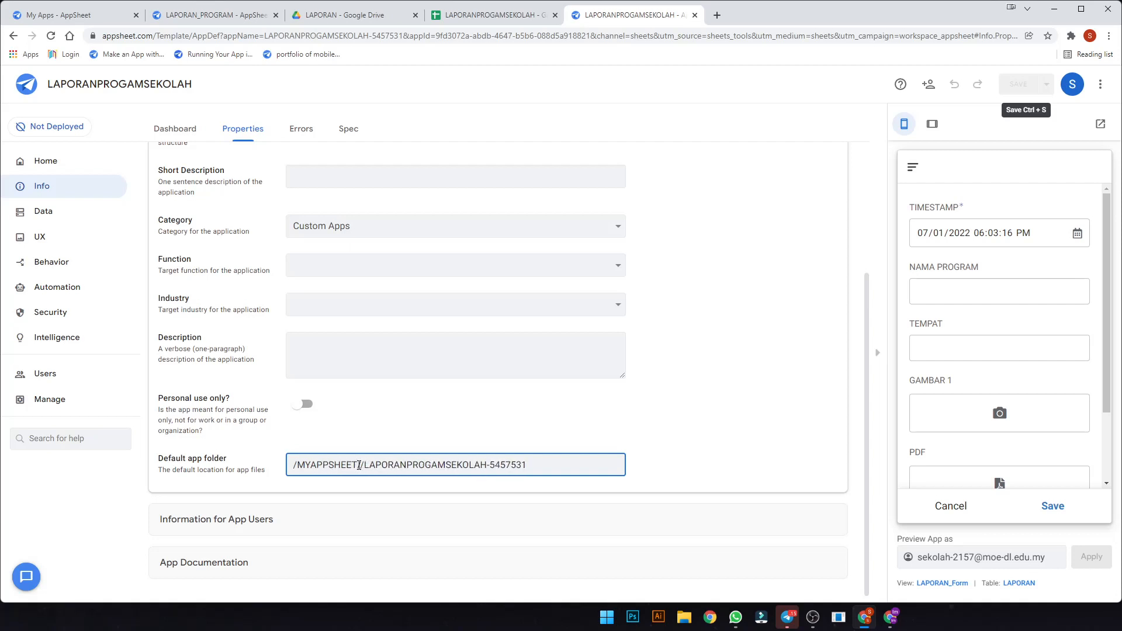
{"action": "type", "text": "HEM"}
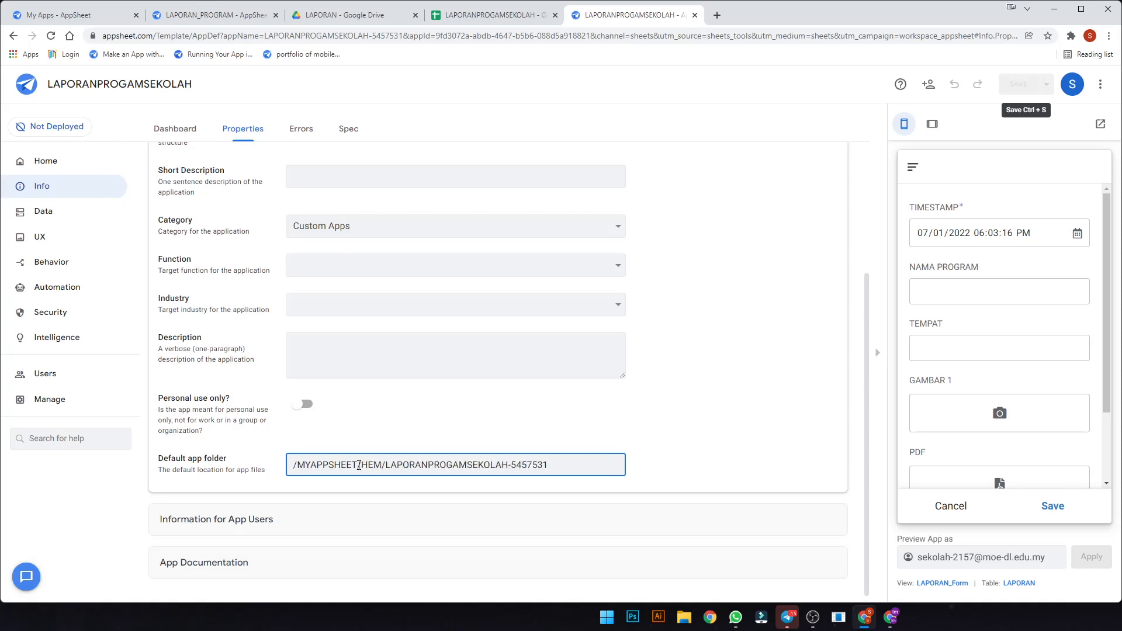
{"action": "type", "text": "/LP"}
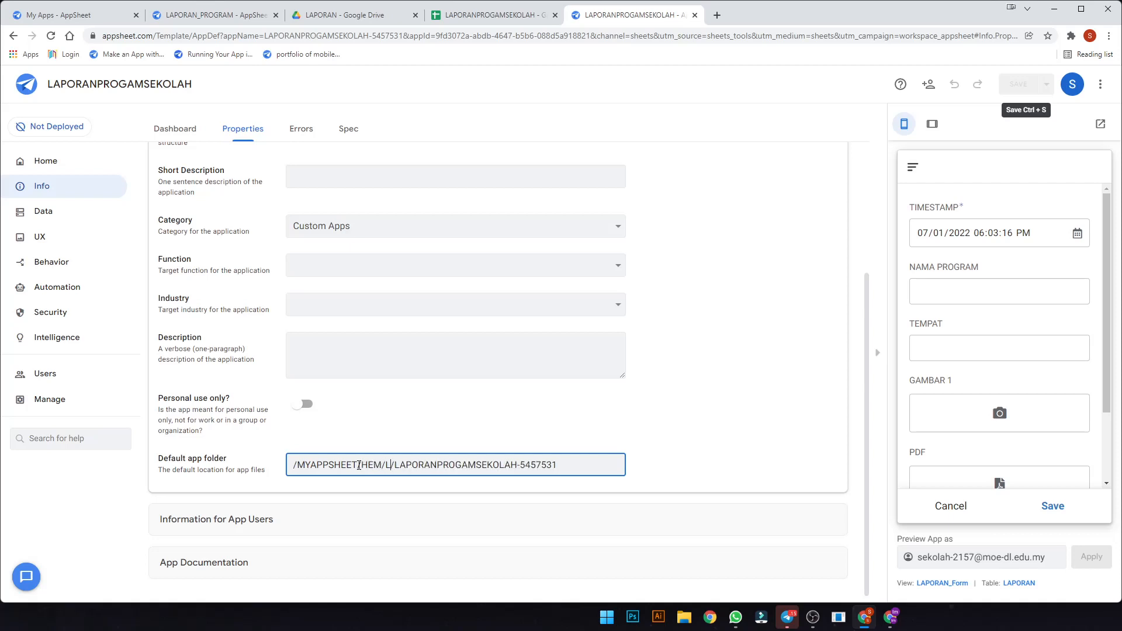
{"action": "key", "text": "BackSpace"}
{"action": "type", "text": "APORAN"}
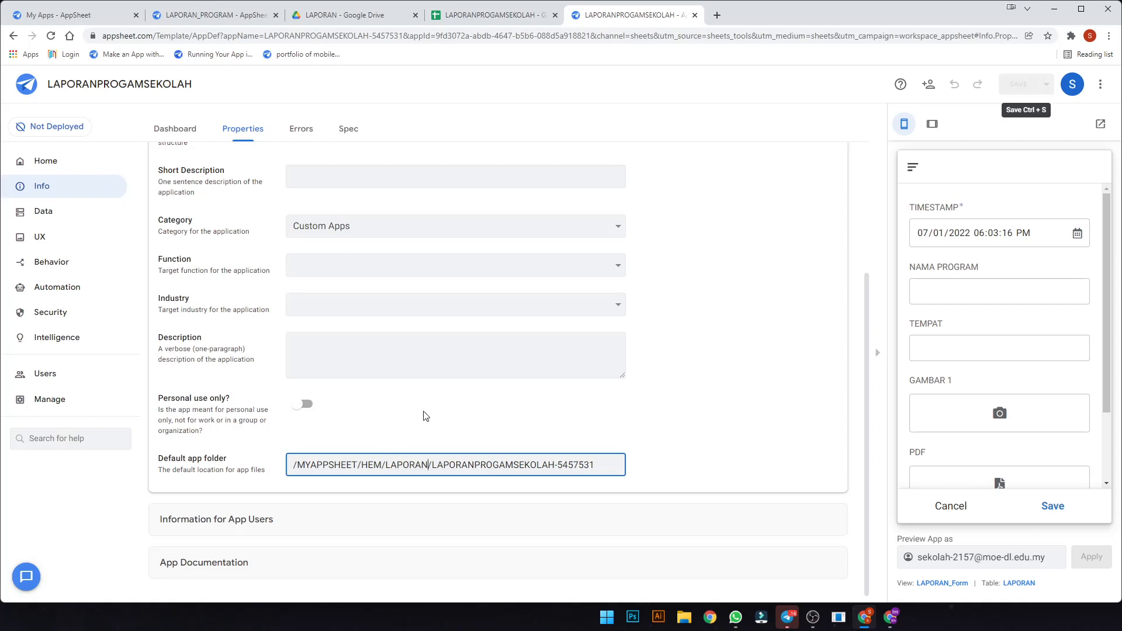
- Switch to Google Drive and open the LAPORAN folder inside MYAPPSHEET and HEM to check the path
{"action": "left_click", "coordinate": [372, 16]}
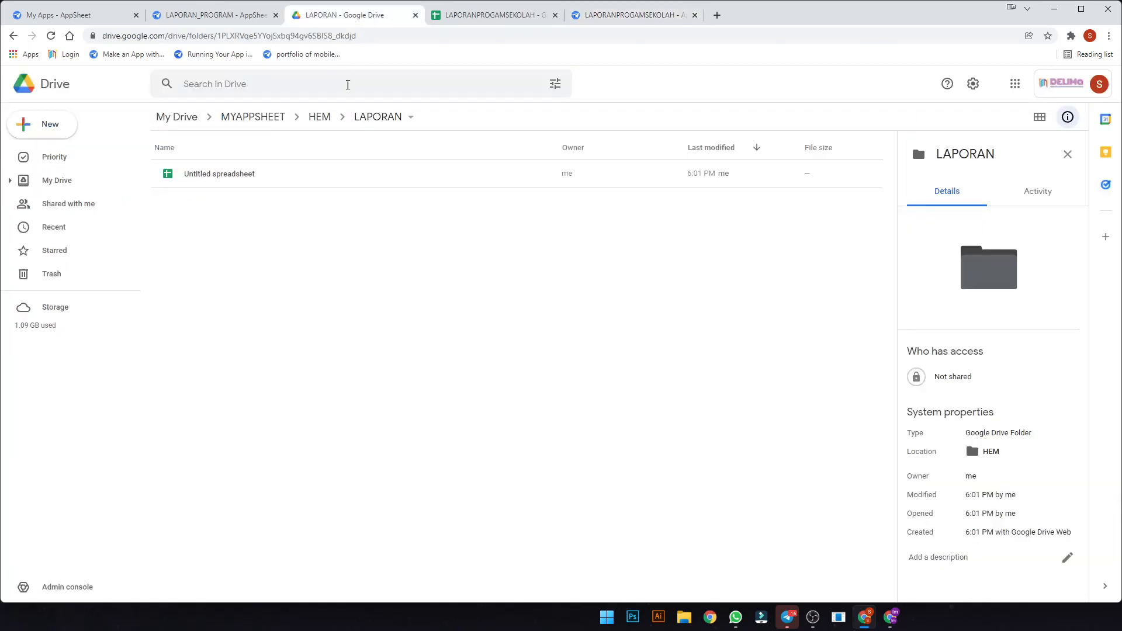
{"action": "left_click", "coordinate": [239, 127]}
{"action": "double_click", "coordinate": [228, 201]}
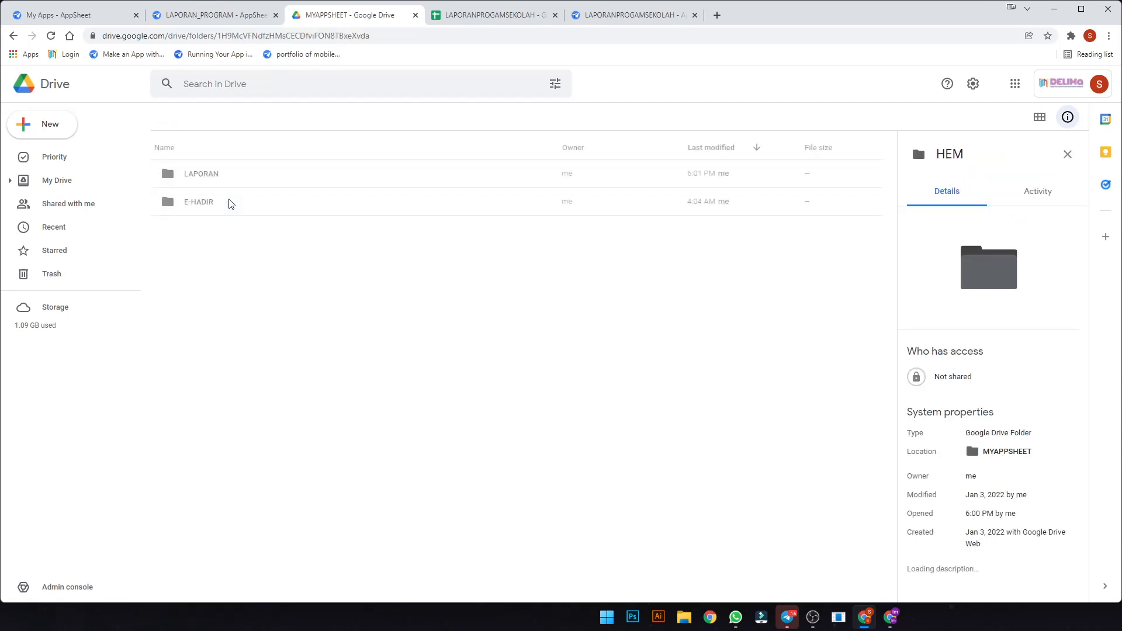
{"action": "double_click", "coordinate": [226, 174]}
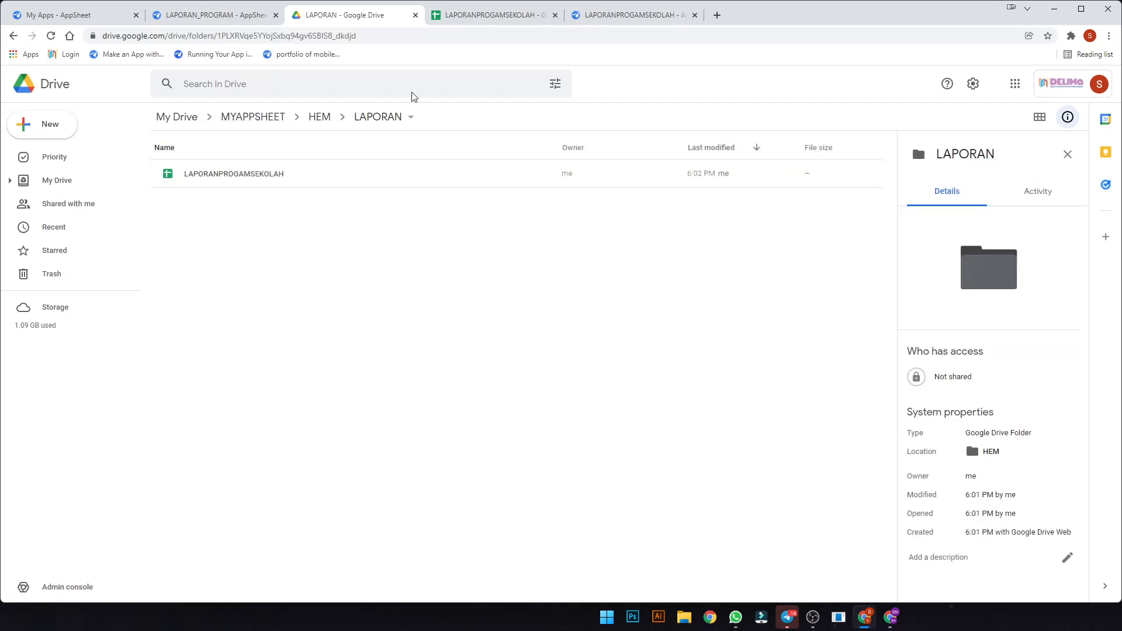
- Return to the AppSheet editor, select the LAPORANPROGAMSEKOLAH-5457531 part of the default app folder path and save the app
{"action": "left_click", "coordinate": [631, 15]}
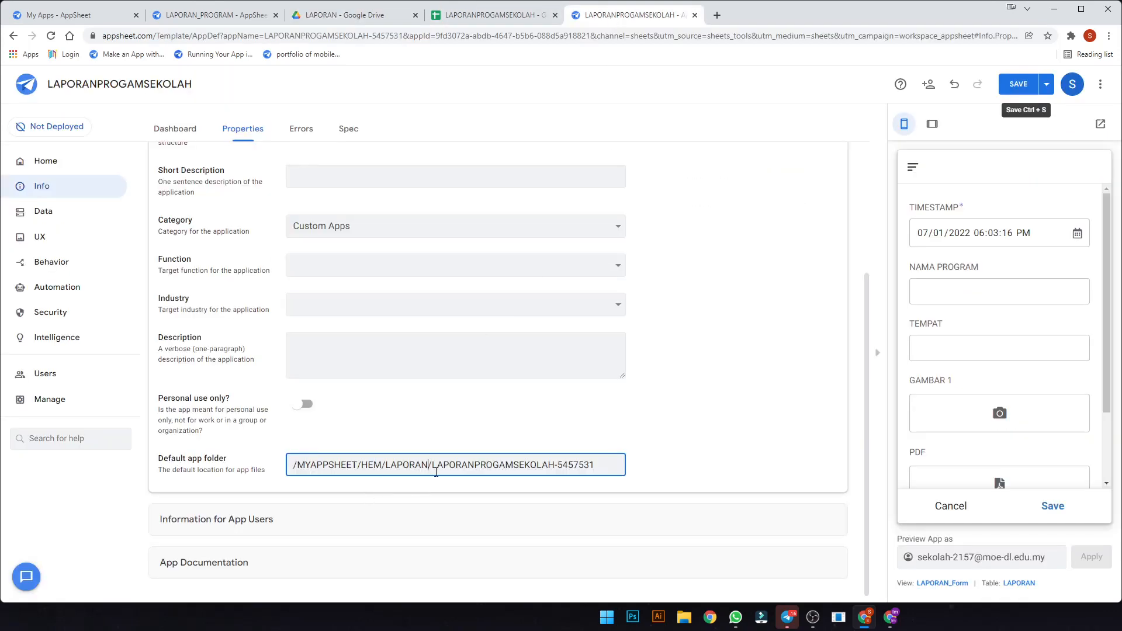
{"action": "left_click_drag", "start_coordinate": [434, 467], "coordinate": [605, 472]}
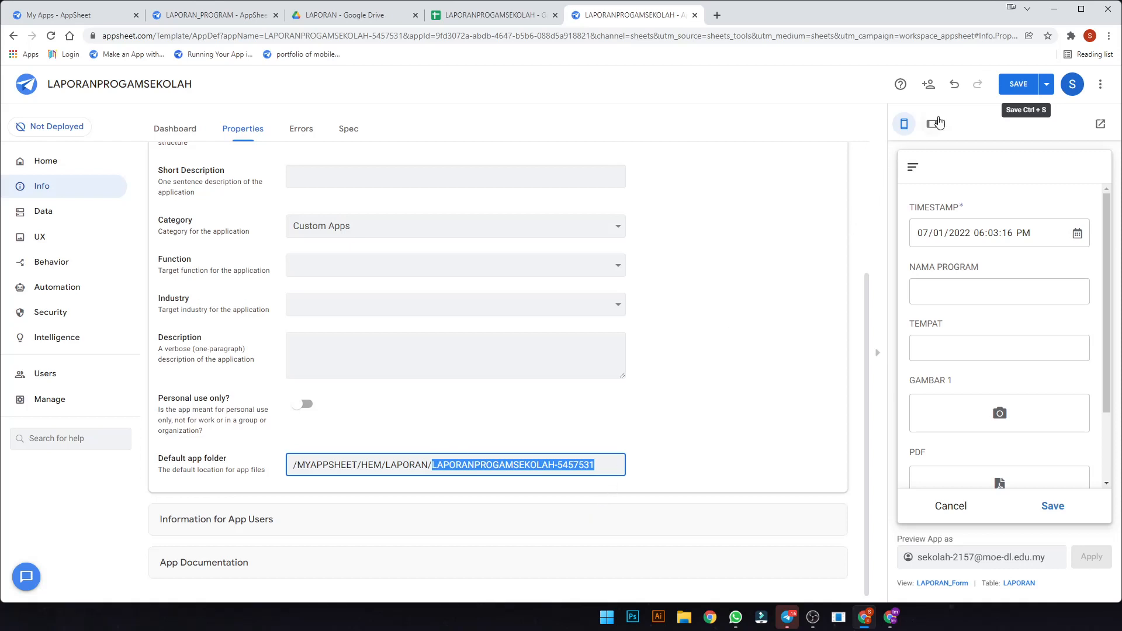
{"action": "left_click", "coordinate": [1018, 85]}
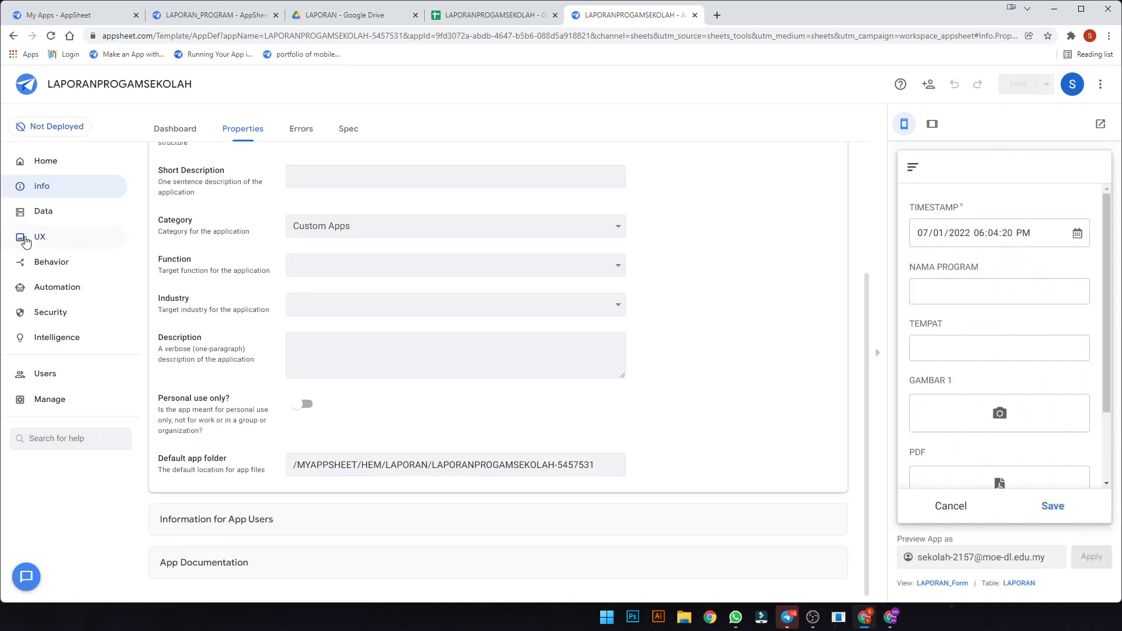
- Review the app's list of UX views and look through the LAPORAN form's fields in the app preview
{"action": "left_click", "coordinate": [93, 242]}
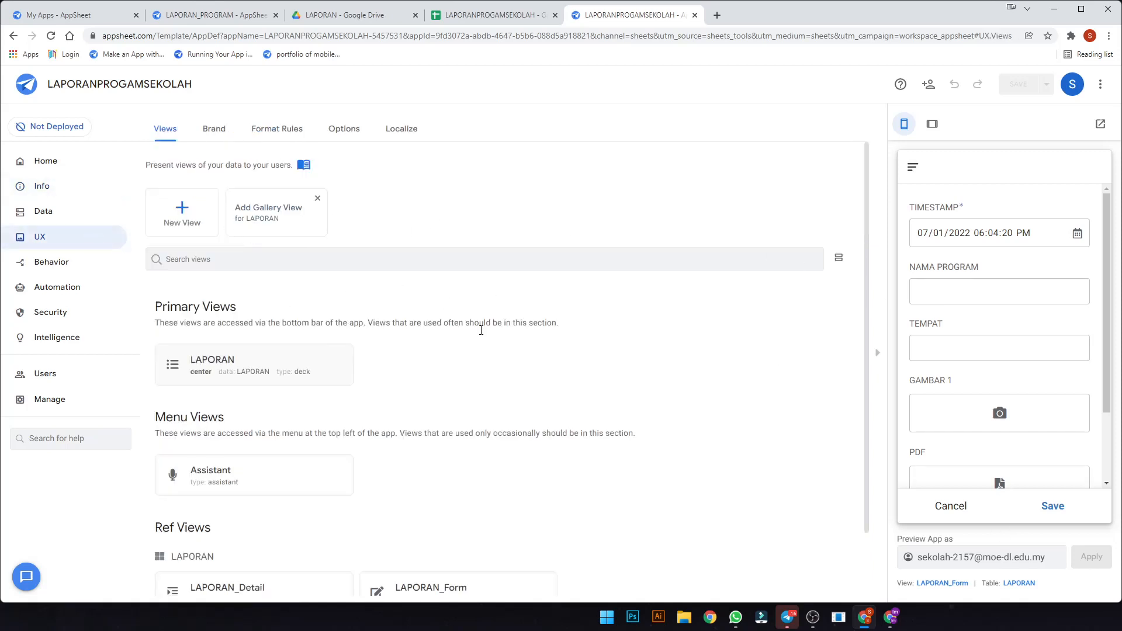
{"action": "scroll", "coordinate": [955, 320], "scroll_direction": "down", "scroll_amount": 1}
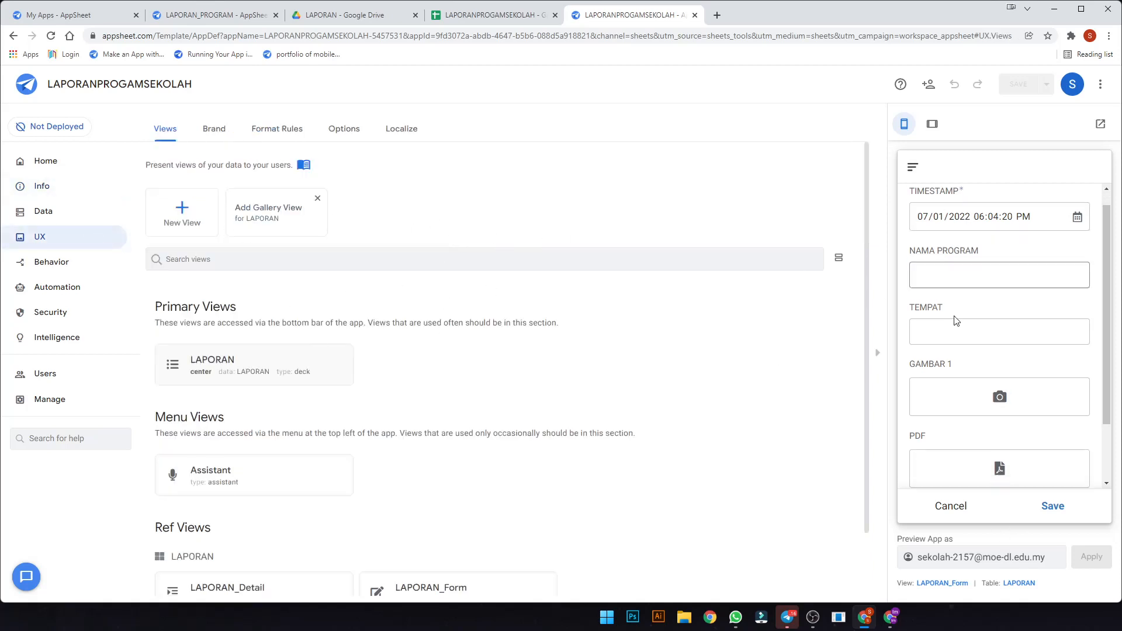
{"action": "scroll", "coordinate": [955, 320], "scroll_direction": "down", "scroll_amount": 2}
{"action": "scroll", "coordinate": [972, 328], "scroll_direction": "up", "scroll_amount": 3}
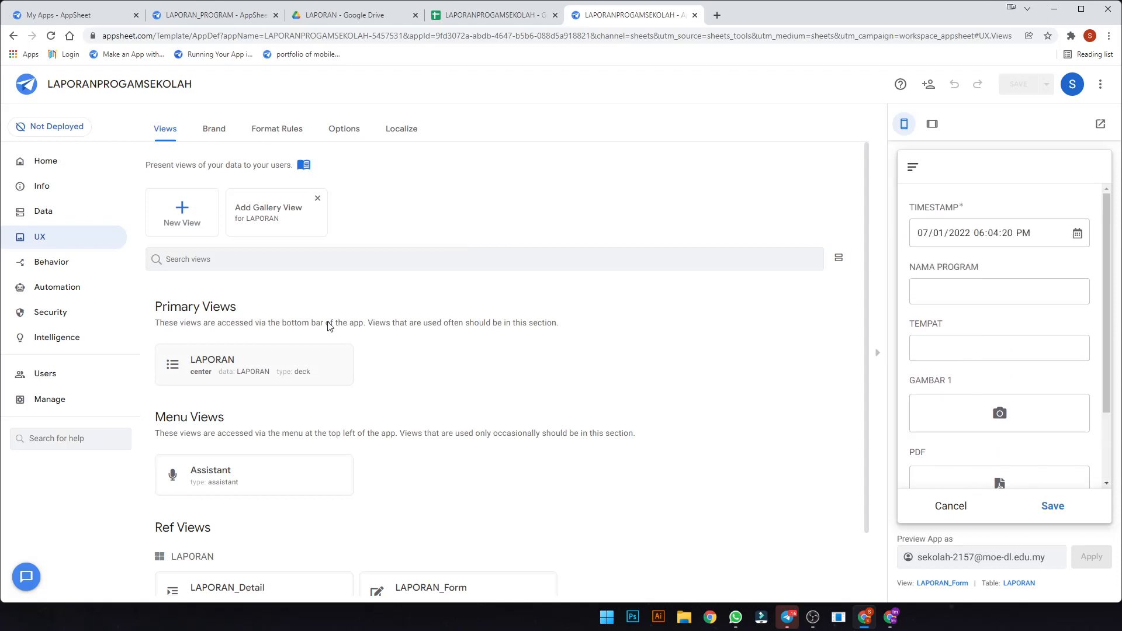
- Create a custom automation bot named CREATE PFD
{"action": "left_click", "coordinate": [56, 294]}
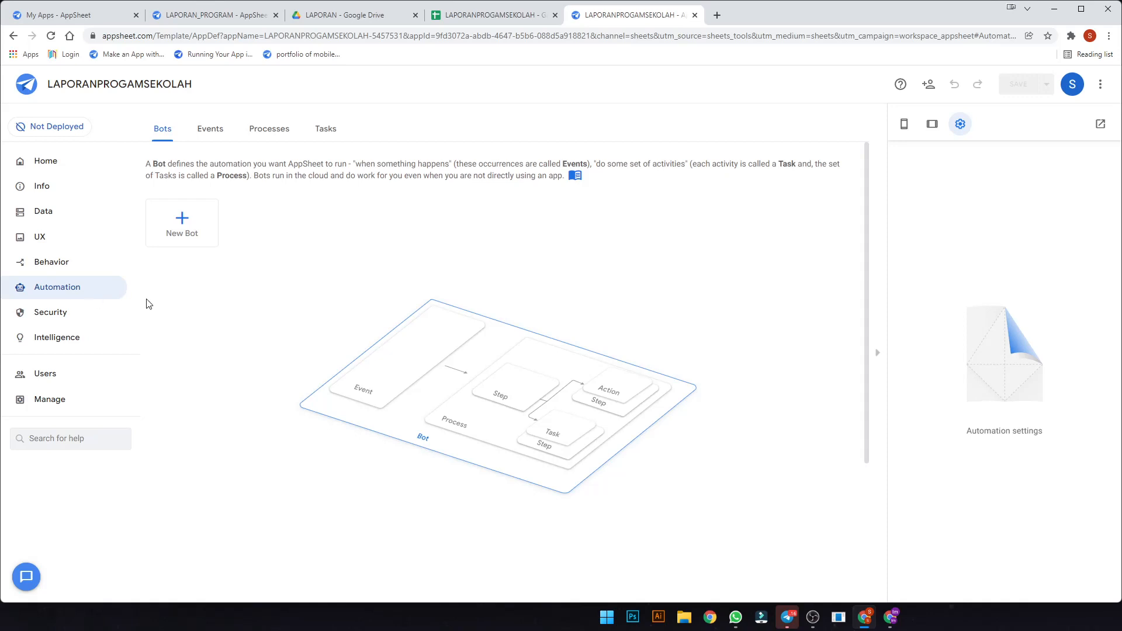
{"action": "scroll", "coordinate": [303, 379], "scroll_direction": "down", "scroll_amount": 1}
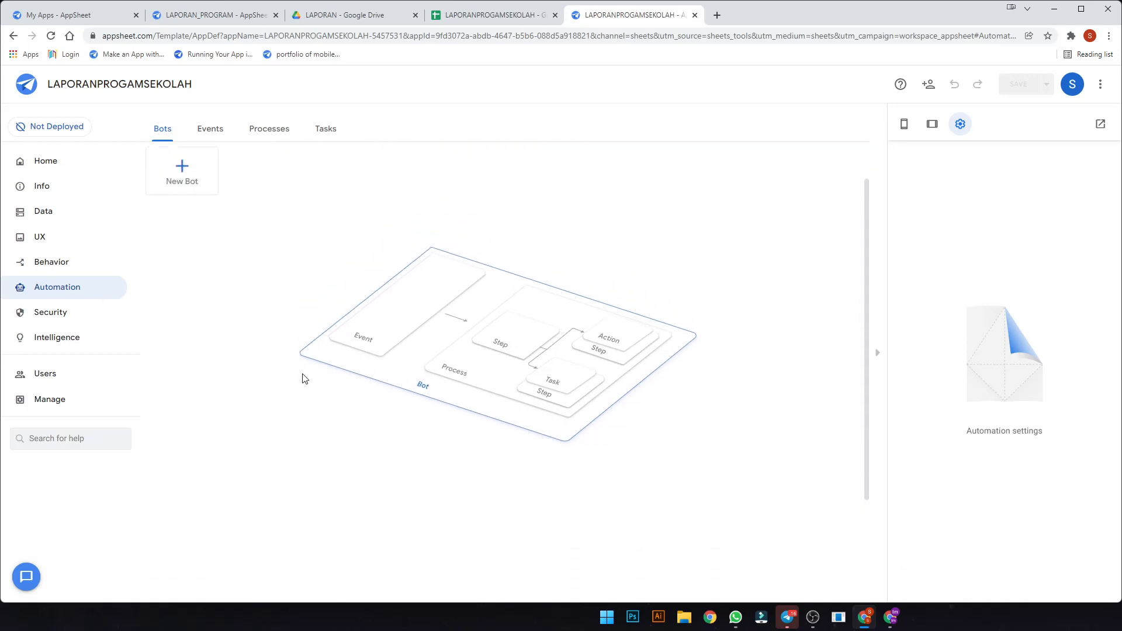
{"action": "scroll", "coordinate": [303, 379], "scroll_direction": "up", "scroll_amount": 1}
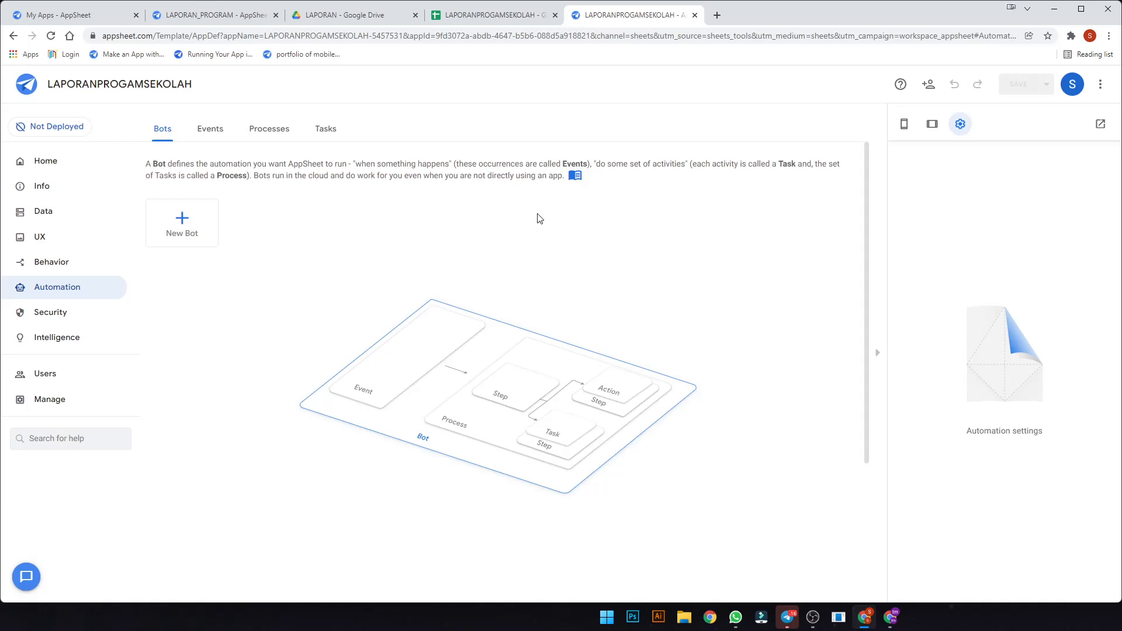
{"action": "left_click", "coordinate": [200, 238]}
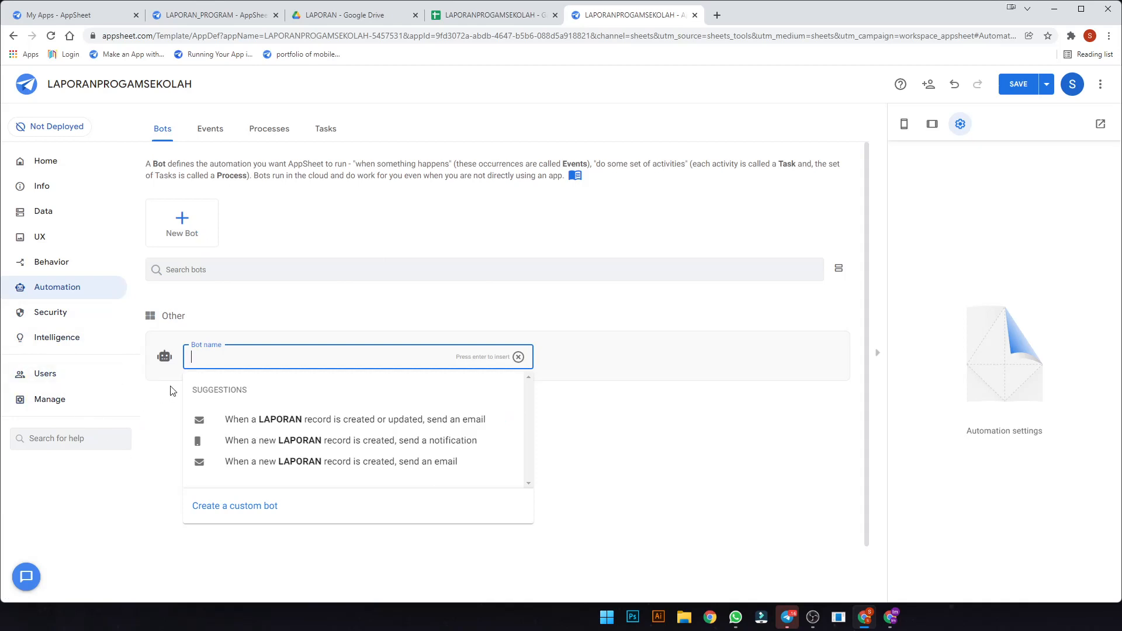
{"action": "type", "text": "CREATE PFD"}
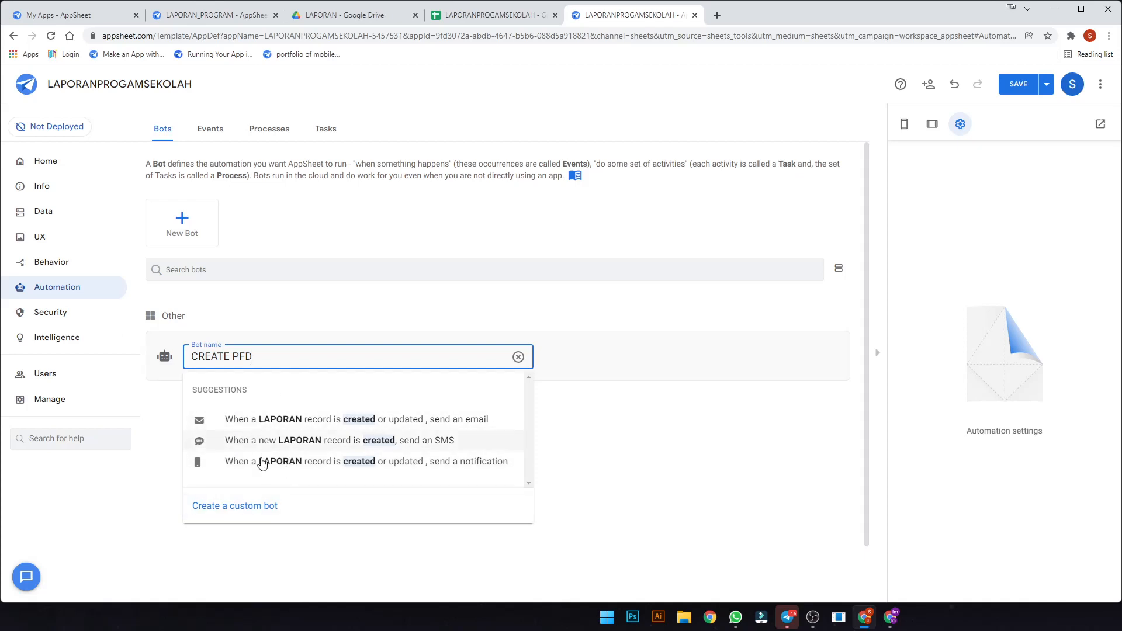
{"action": "left_click", "coordinate": [229, 506]}
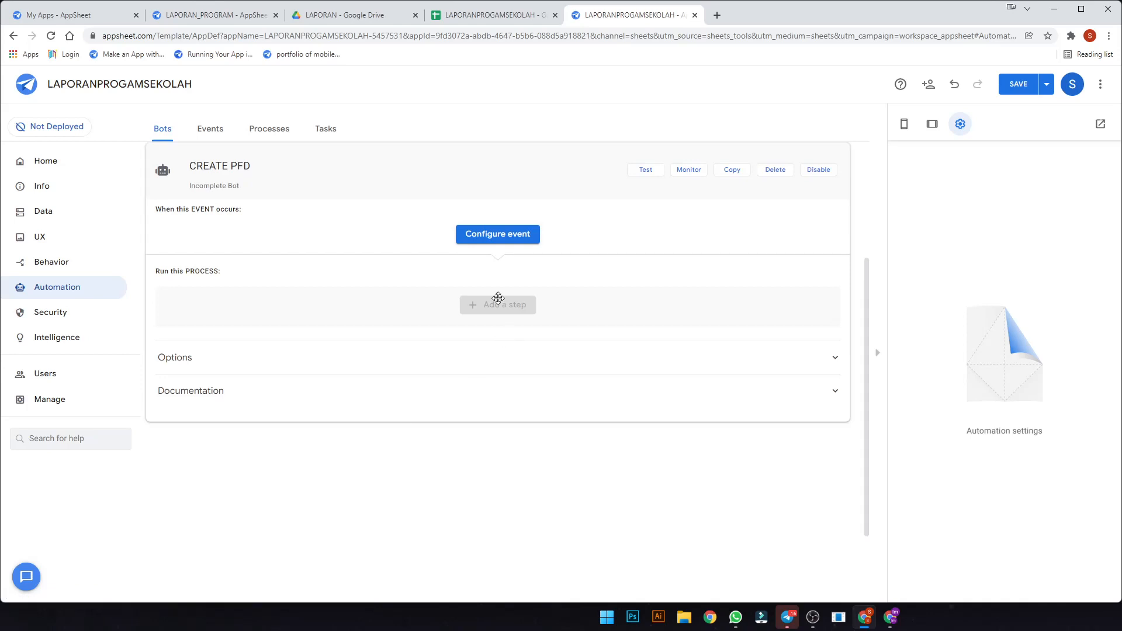
- Add a custom event to the CREATE PFD bot and check the column headers in the LAPORANPROGAMSEKOLAH spreadsheet
{"action": "left_click", "coordinate": [478, 236]}
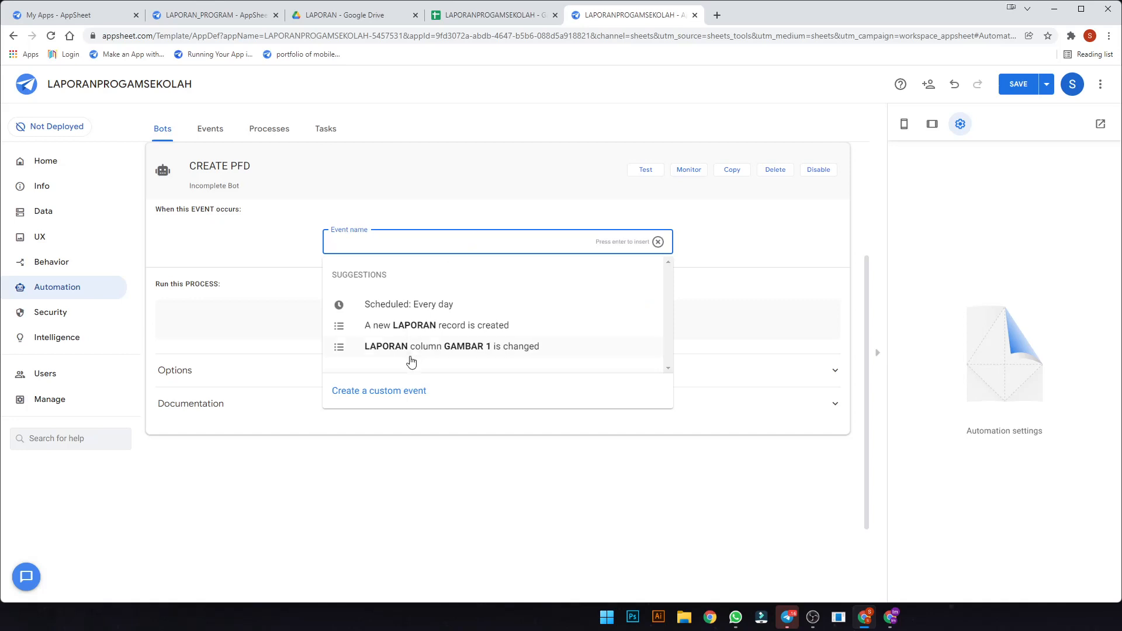
{"action": "left_click", "coordinate": [420, 395]}
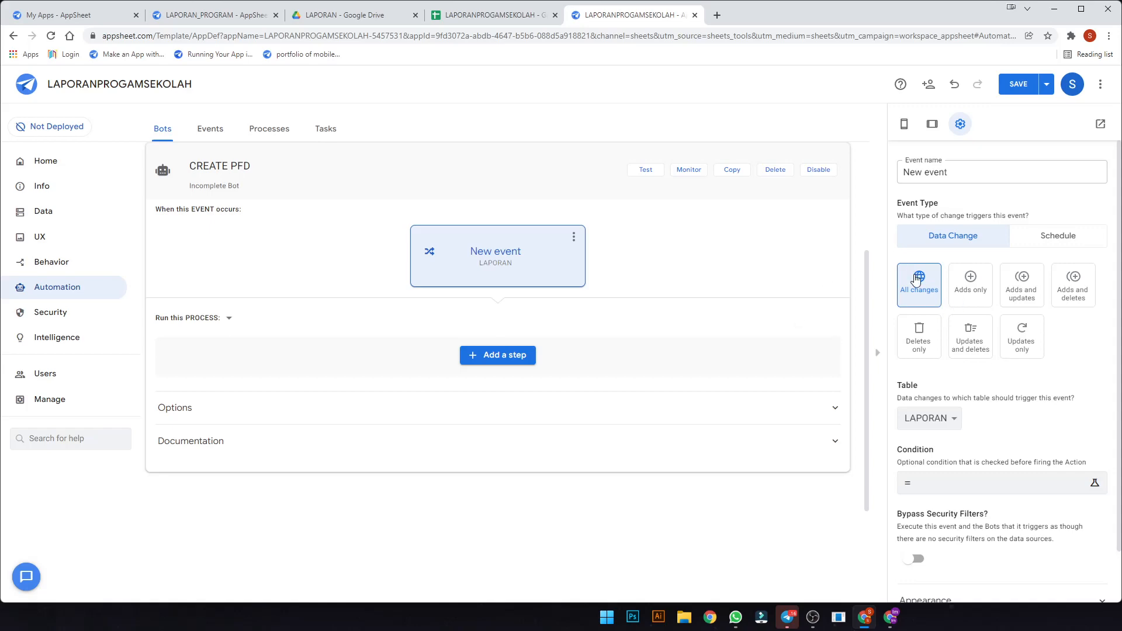
{"action": "left_click", "coordinate": [510, 17]}
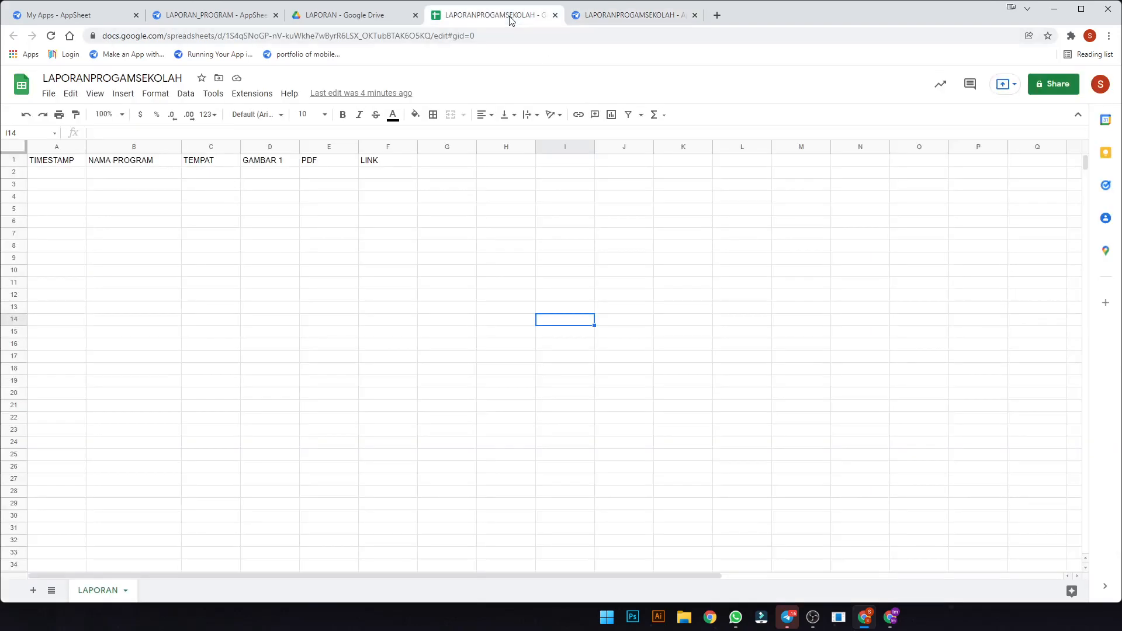
{"action": "left_click", "coordinate": [621, 17]}
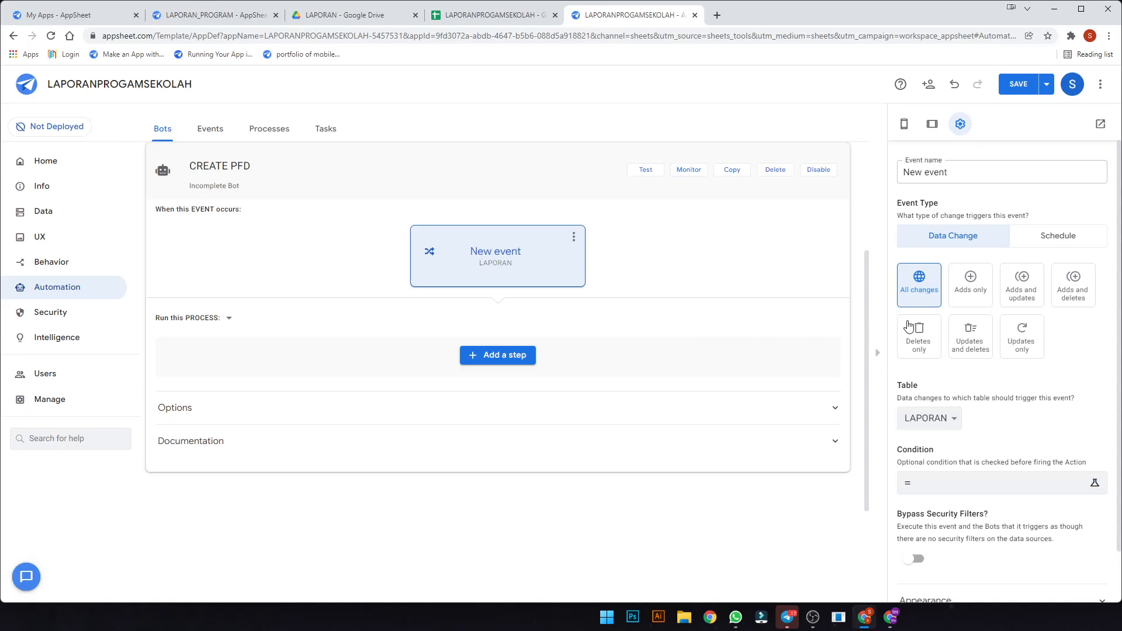
- Rename the bot's new event as PDF
{"action": "triple_click", "coordinate": [932, 170]}
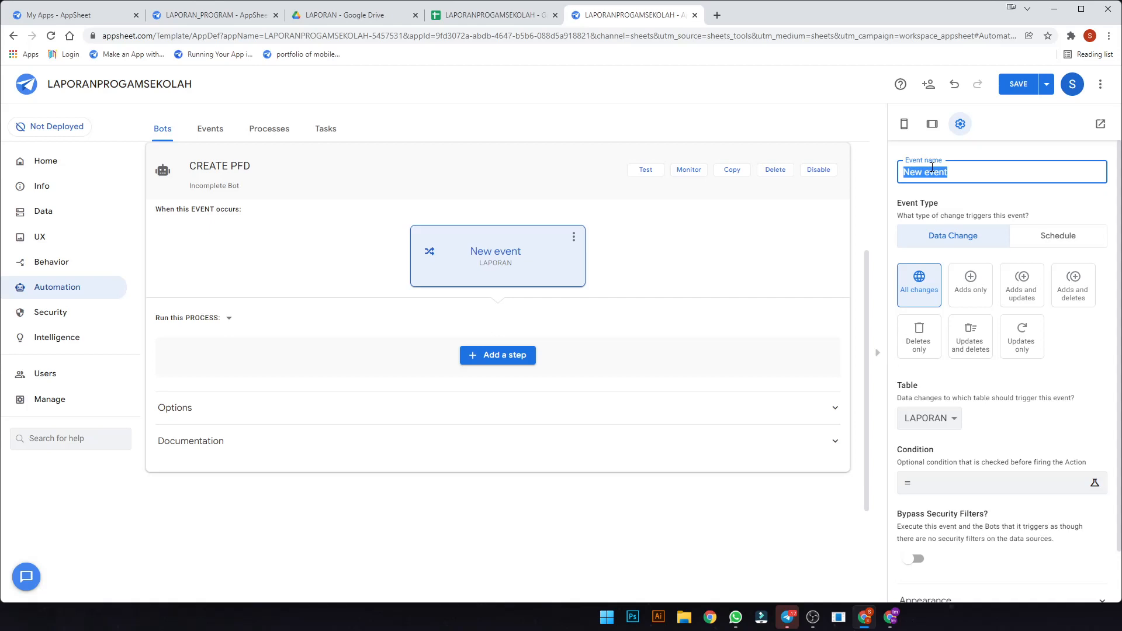
{"action": "type", "text": "CREAT"}
{"action": "key", "text": "BackSpace"}
{"action": "key", "text": "BackSpace"}
{"action": "key", "text": "BackSpace"}
{"action": "key", "text": "BackSpace"}
{"action": "key", "text": "BackSpace"}
{"action": "type", "text": "PD"}
{"action": "left_click", "coordinate": [767, 260]}
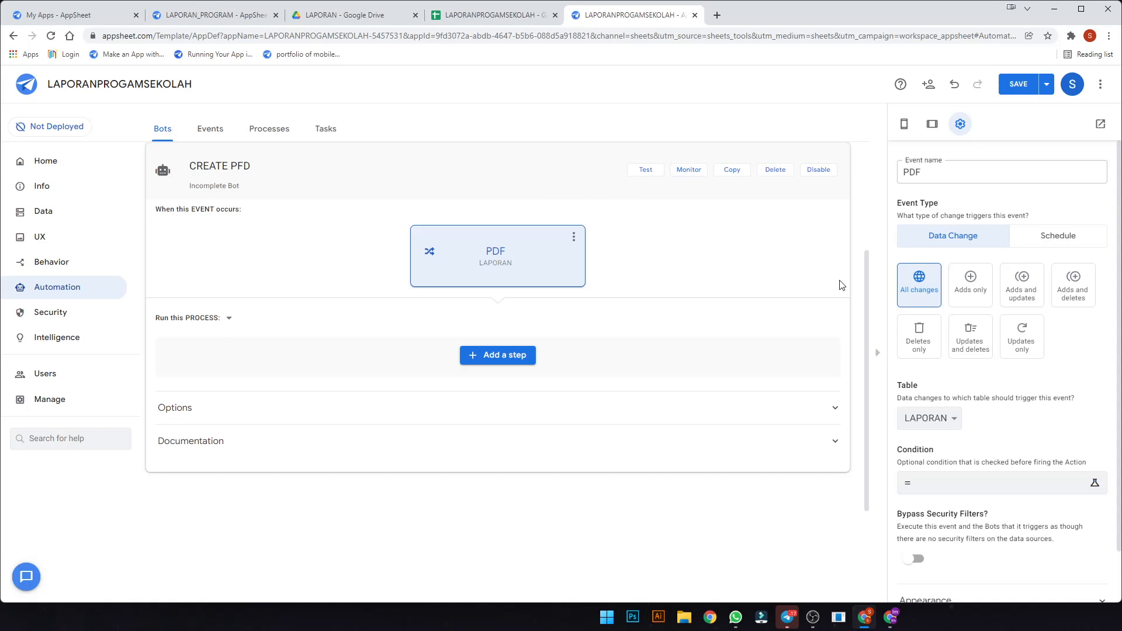
- Add a custom step to the bot's process and name it CREATE FILE
{"action": "left_click", "coordinate": [526, 356]}
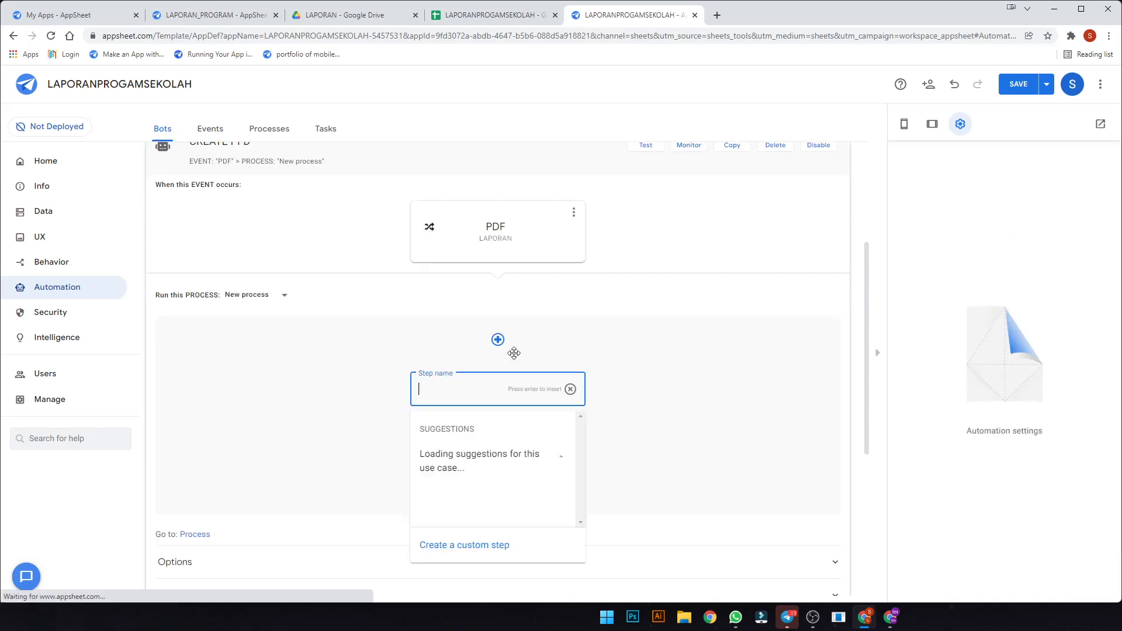
{"action": "scroll", "coordinate": [658, 463], "scroll_direction": "down", "scroll_amount": 1}
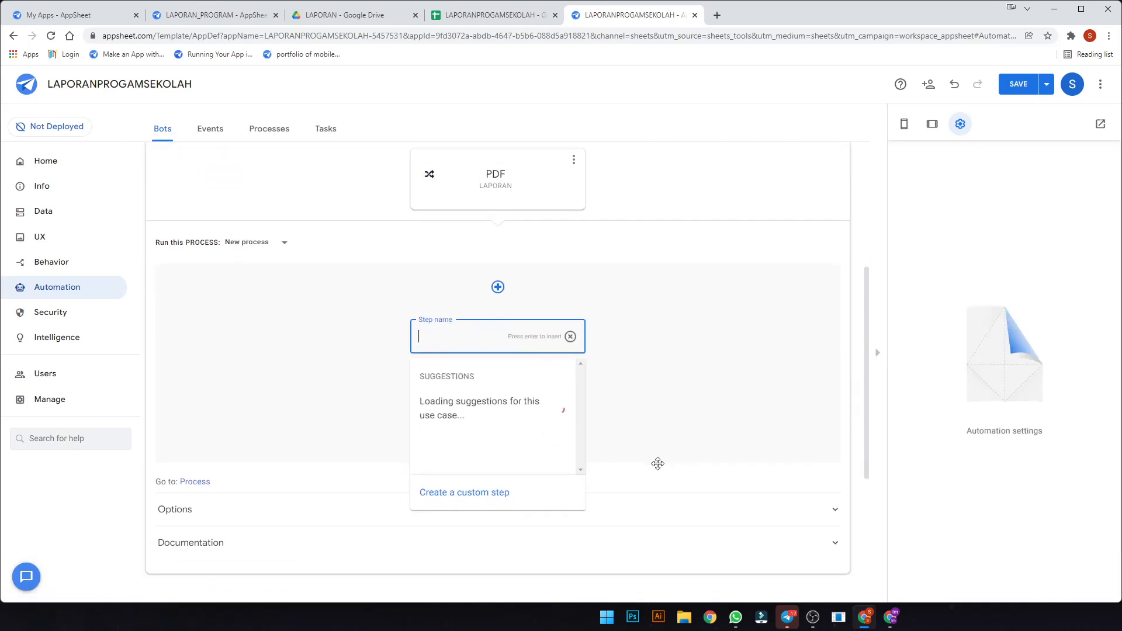
{"action": "left_click", "coordinate": [470, 488]}
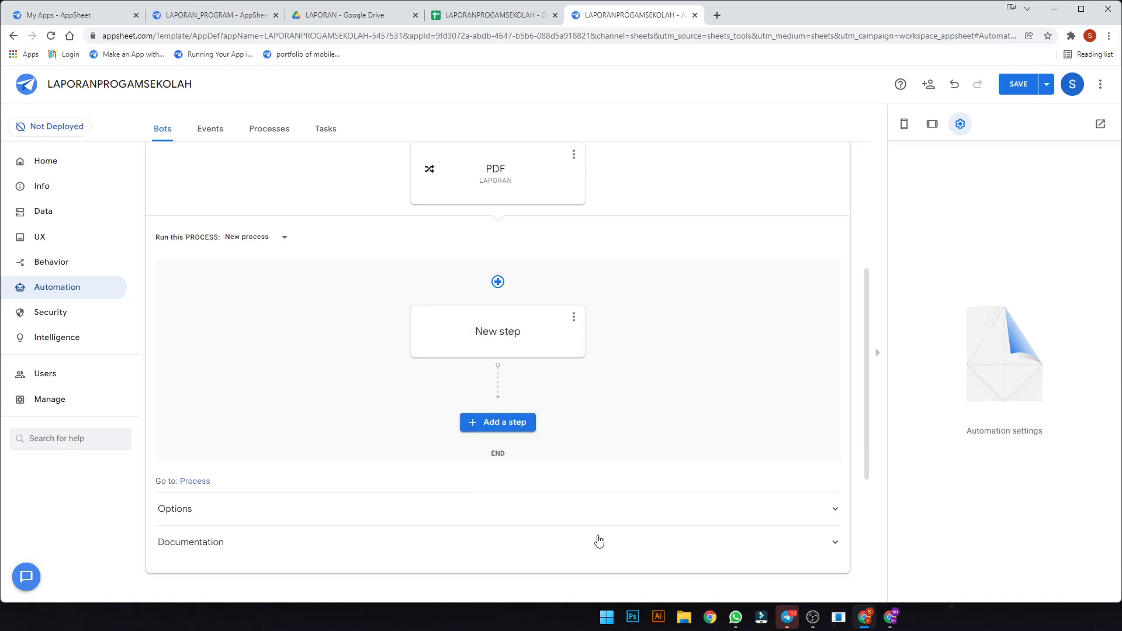
{"action": "left_click", "coordinate": [504, 335]}
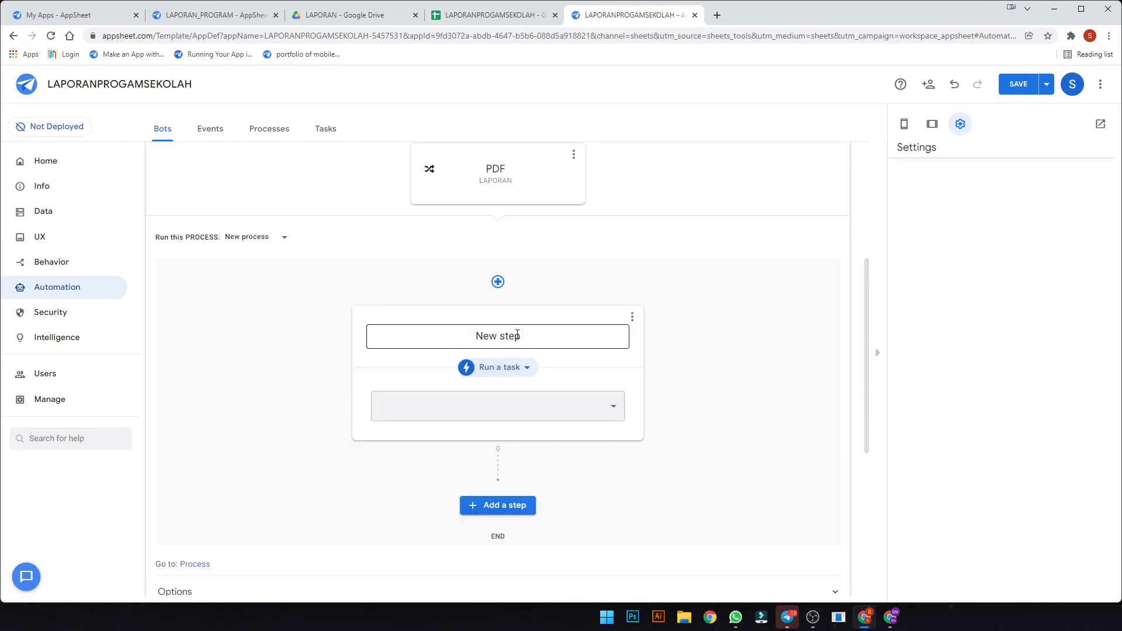
{"action": "triple_click", "coordinate": [517, 335]}
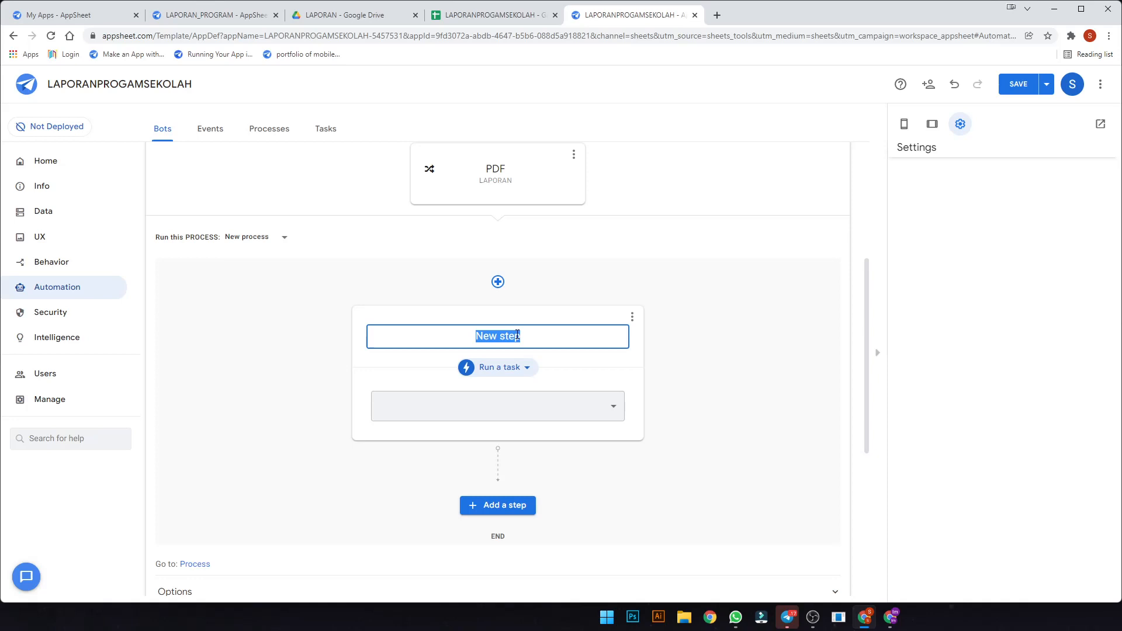
{"action": "type", "text": "FR"}
{"action": "type", "text": "CREATE E"}
{"action": "type", "text": "ILE"}
- Have the CREATE FILE step run a new task of the type Create a new file
{"action": "left_click", "coordinate": [500, 367]}
{"action": "left_click", "coordinate": [496, 388]}
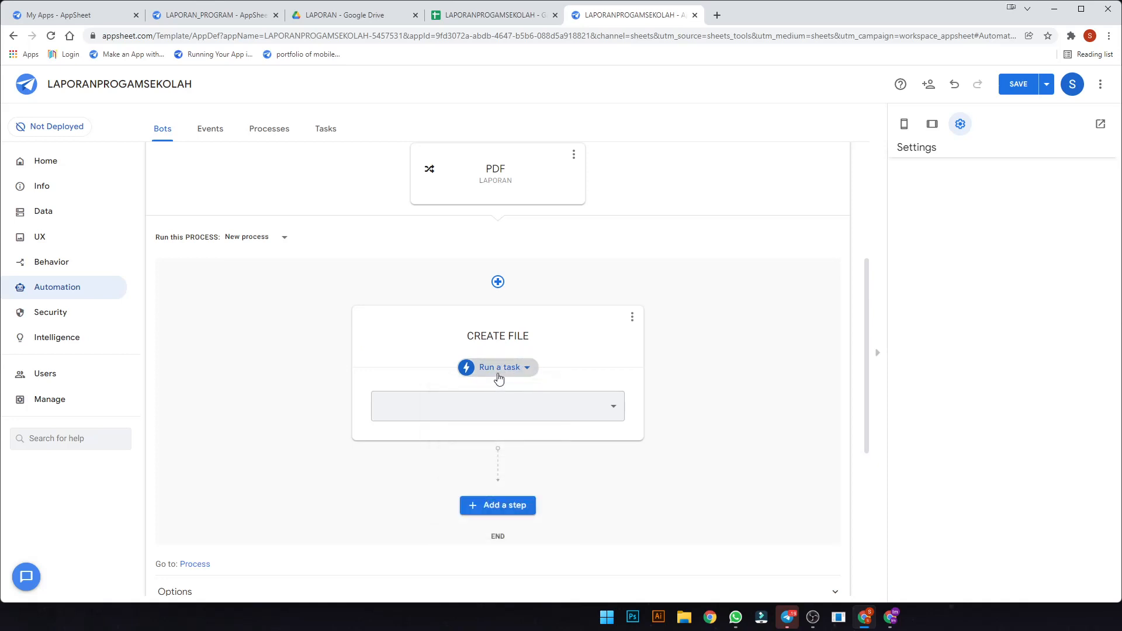
{"action": "left_click", "coordinate": [496, 407]}
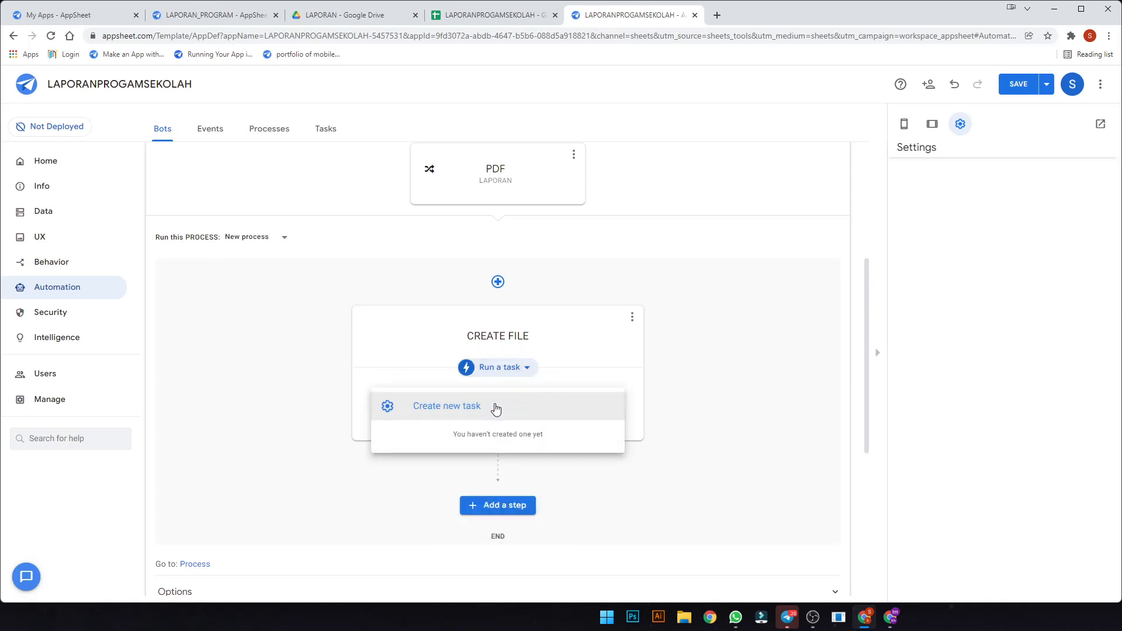
{"action": "left_click", "coordinate": [453, 413]}
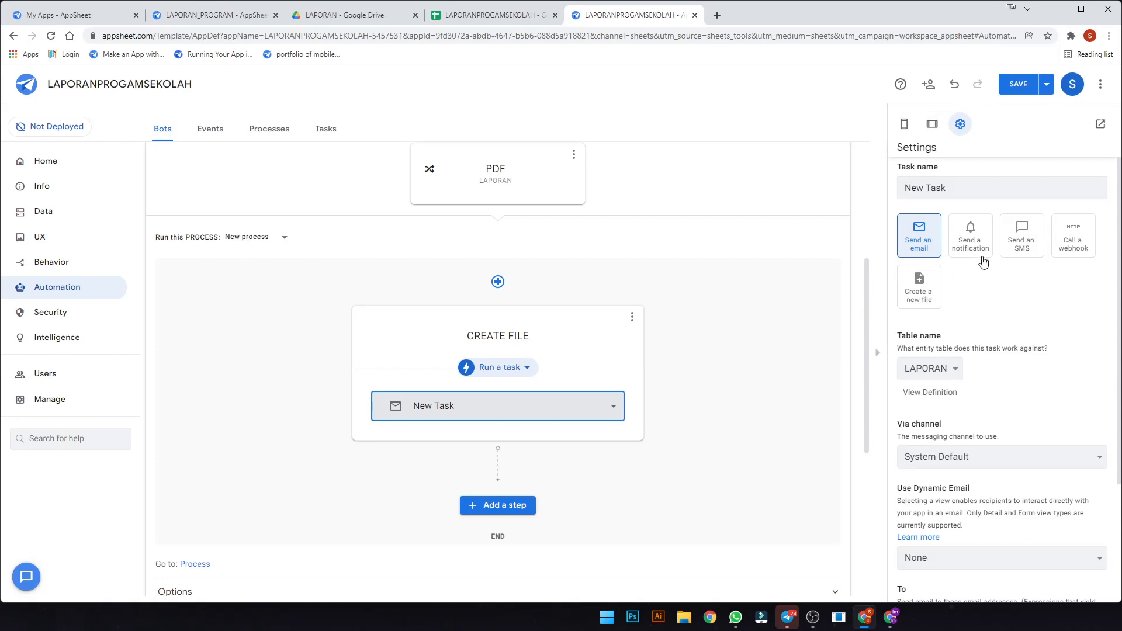
{"action": "left_click", "coordinate": [930, 300]}
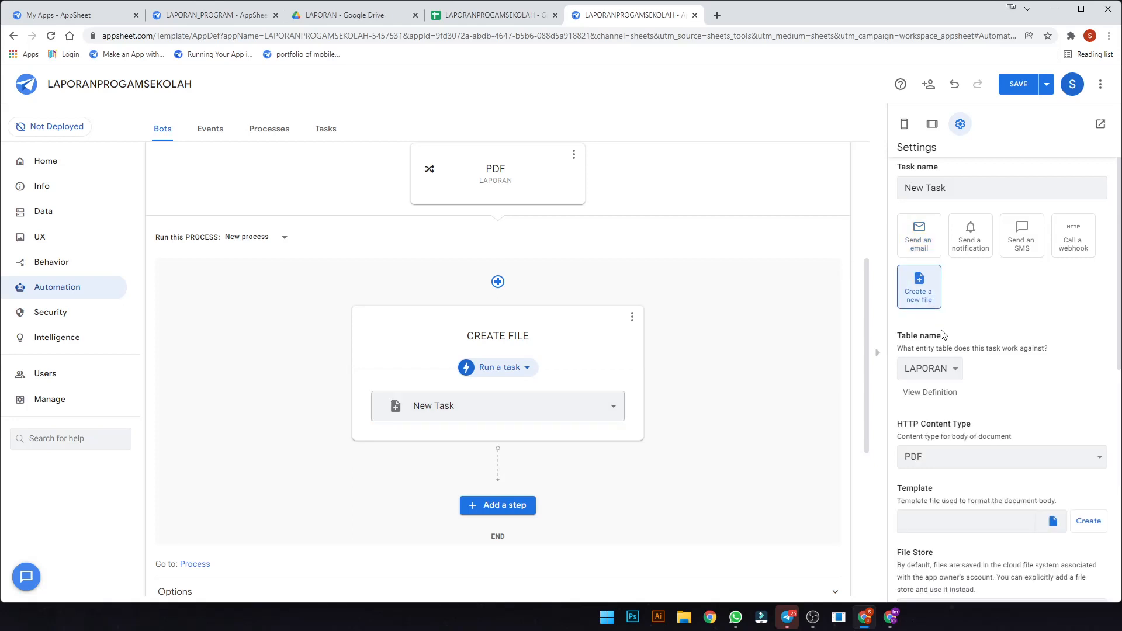
- Generate a body template for the task's PDF file and open the template document
{"action": "scroll", "coordinate": [942, 334], "scroll_direction": "down", "scroll_amount": 2}
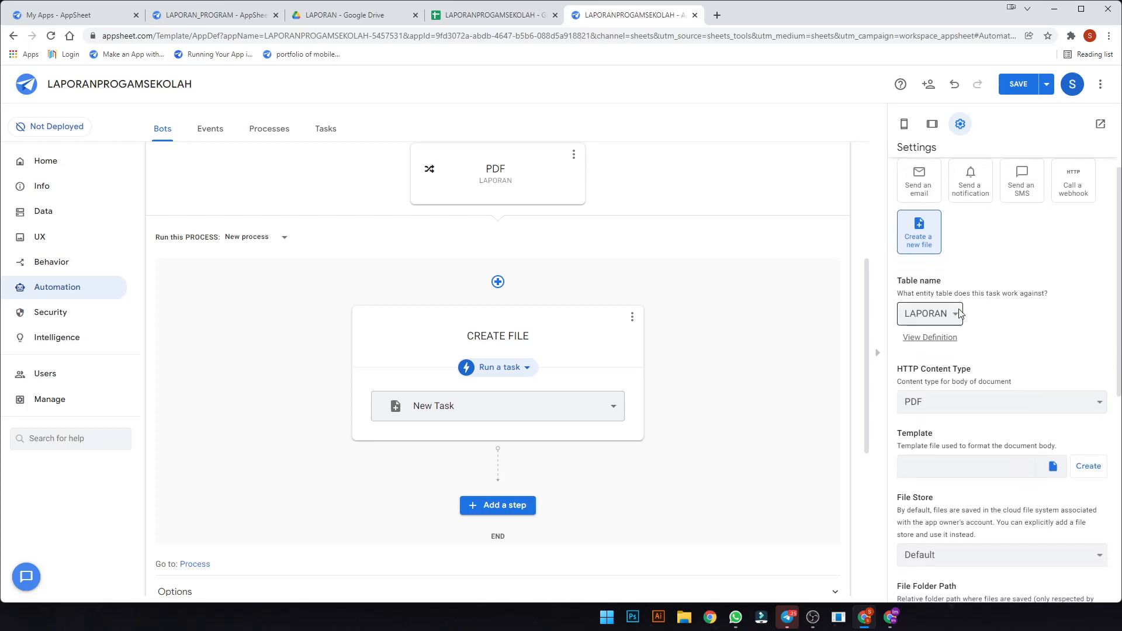
{"action": "scroll", "coordinate": [937, 412], "scroll_direction": "down", "scroll_amount": 3}
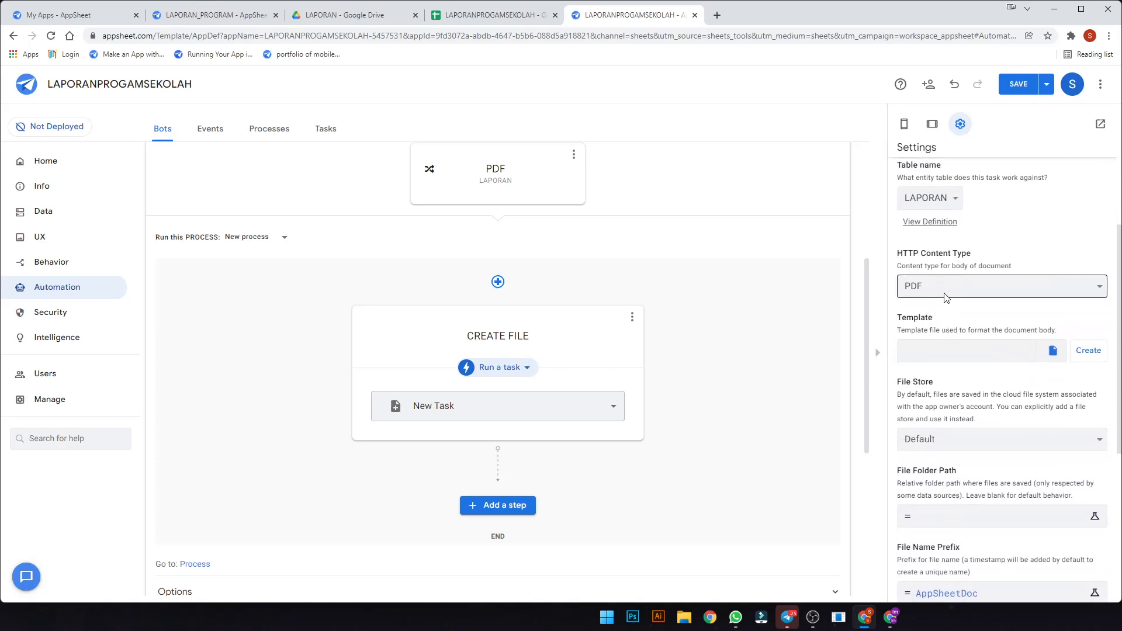
{"action": "left_click", "coordinate": [1085, 353]}
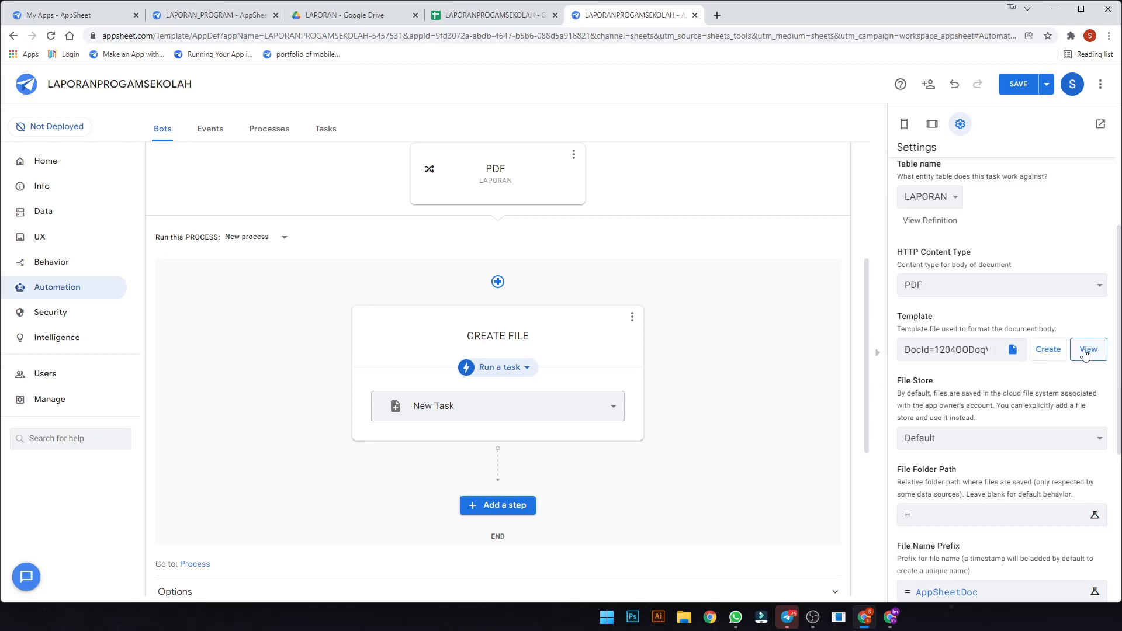
{"action": "left_click", "coordinate": [1085, 353]}
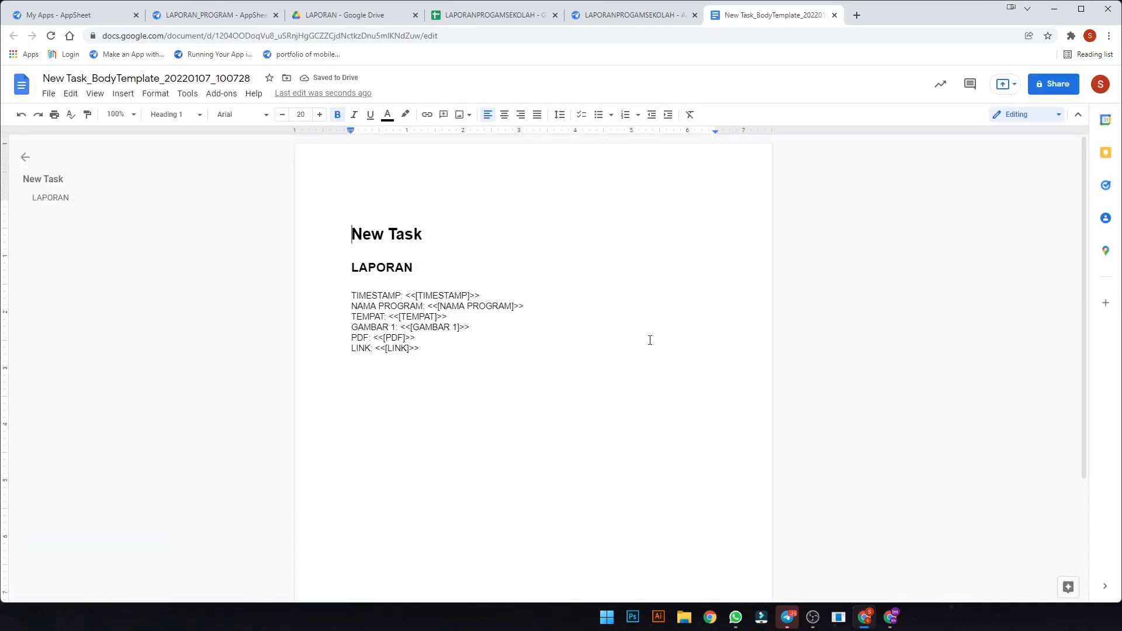
- Compare the template's column placeholders, such as <<[TIMESTAMP]>>, with the spreadsheet's headers and close the template document
{"action": "left_click_drag", "start_coordinate": [346, 292], "coordinate": [462, 328]}
{"action": "left_click", "coordinate": [461, 328]}
{"action": "left_click_drag", "start_coordinate": [407, 296], "coordinate": [477, 295]}
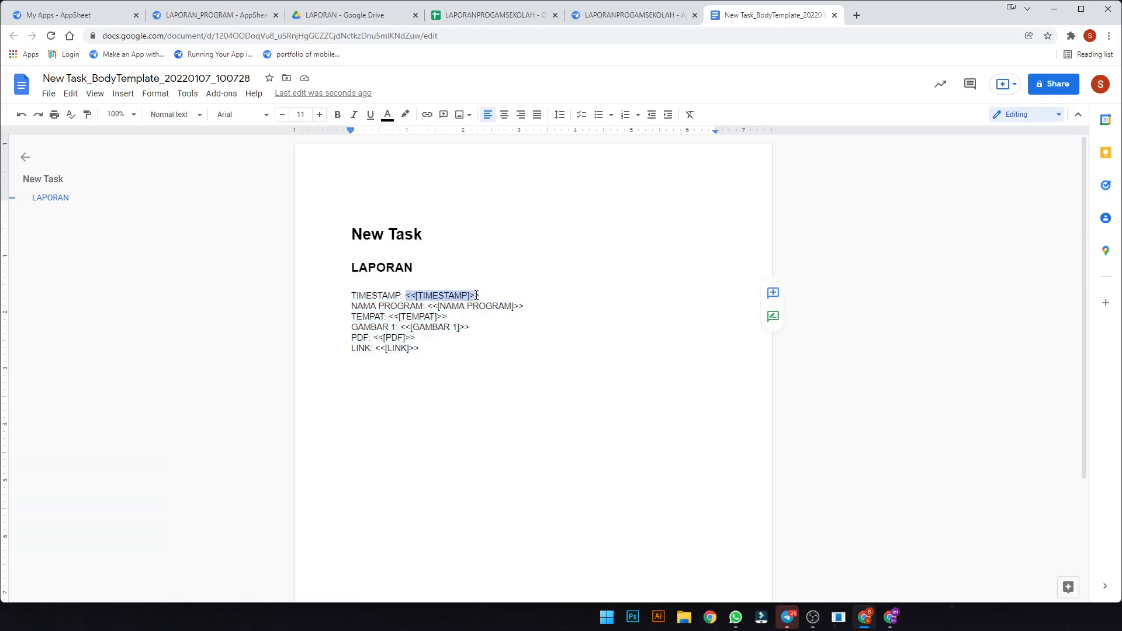
{"action": "left_click", "coordinate": [441, 296]}
{"action": "left_click_drag", "start_coordinate": [406, 296], "coordinate": [484, 296]}
{"action": "left_click", "coordinate": [475, 16]}
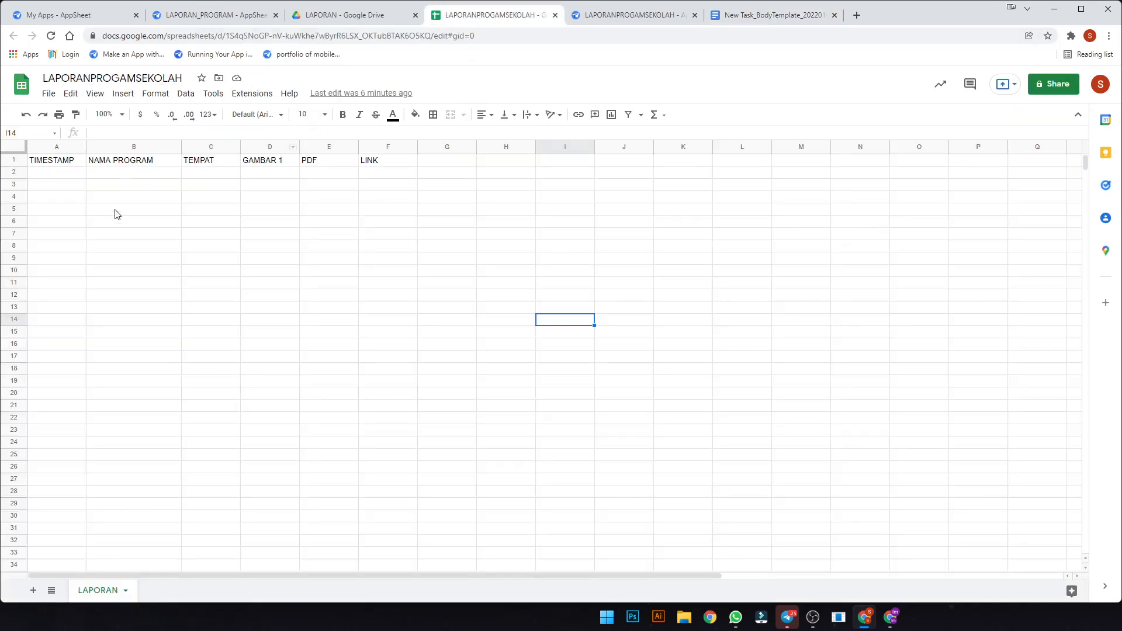
{"action": "left_click", "coordinate": [751, 13]}
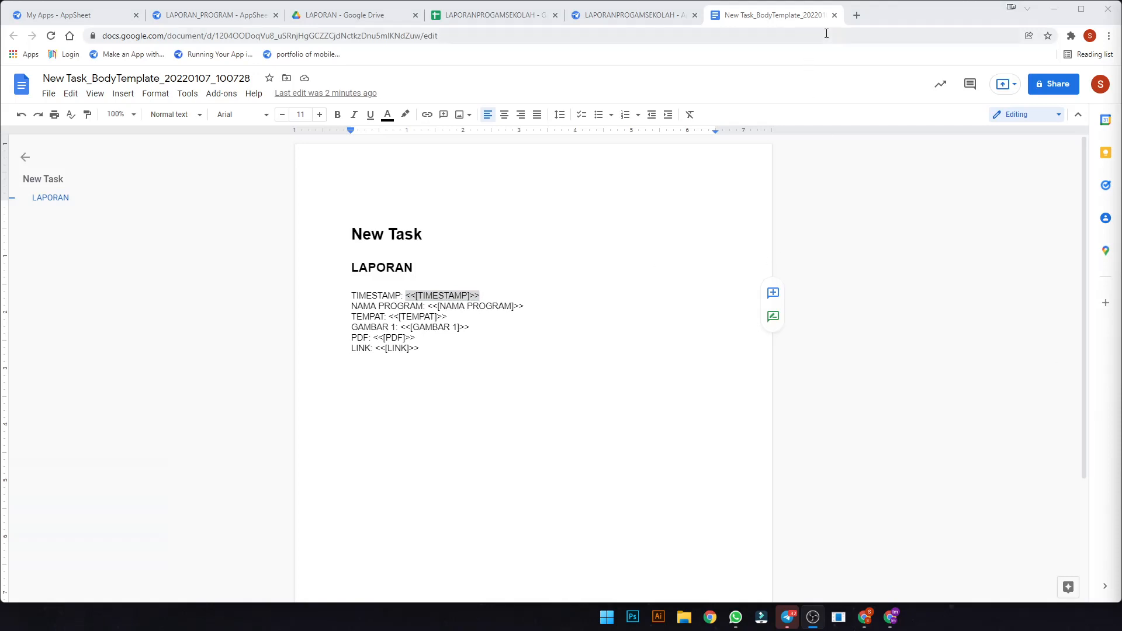
{"action": "left_click", "coordinate": [834, 15]}
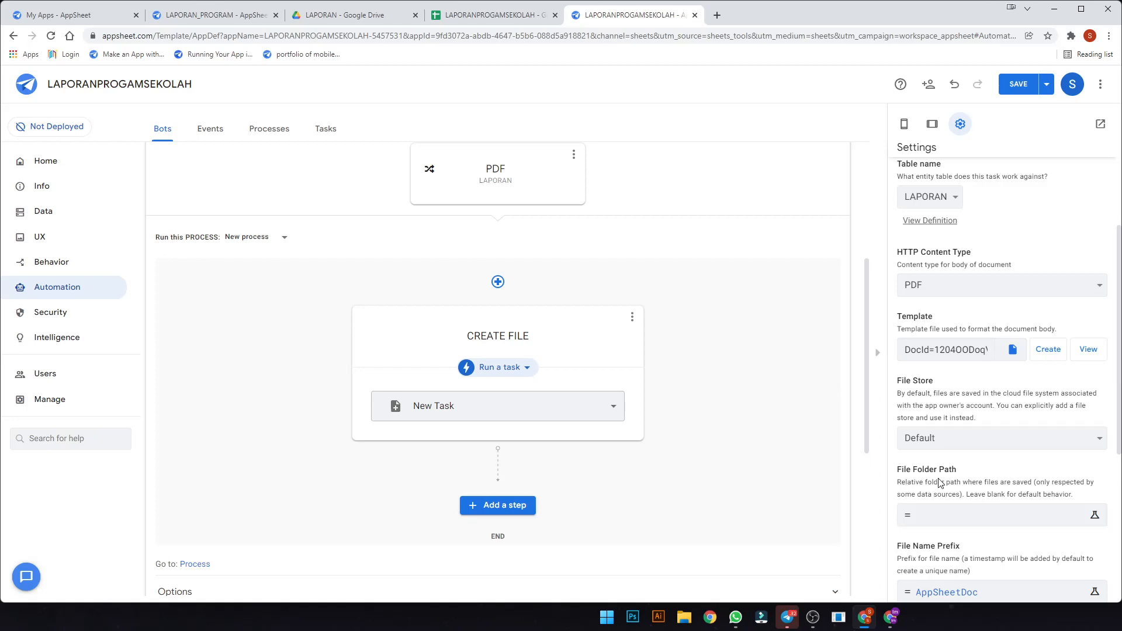
- Locate the app's own folder in Google Drive under MYAPPSHEET, HEM, LAPORAN and view its contents
{"action": "scroll", "coordinate": [939, 511], "scroll_direction": "down", "scroll_amount": 2}
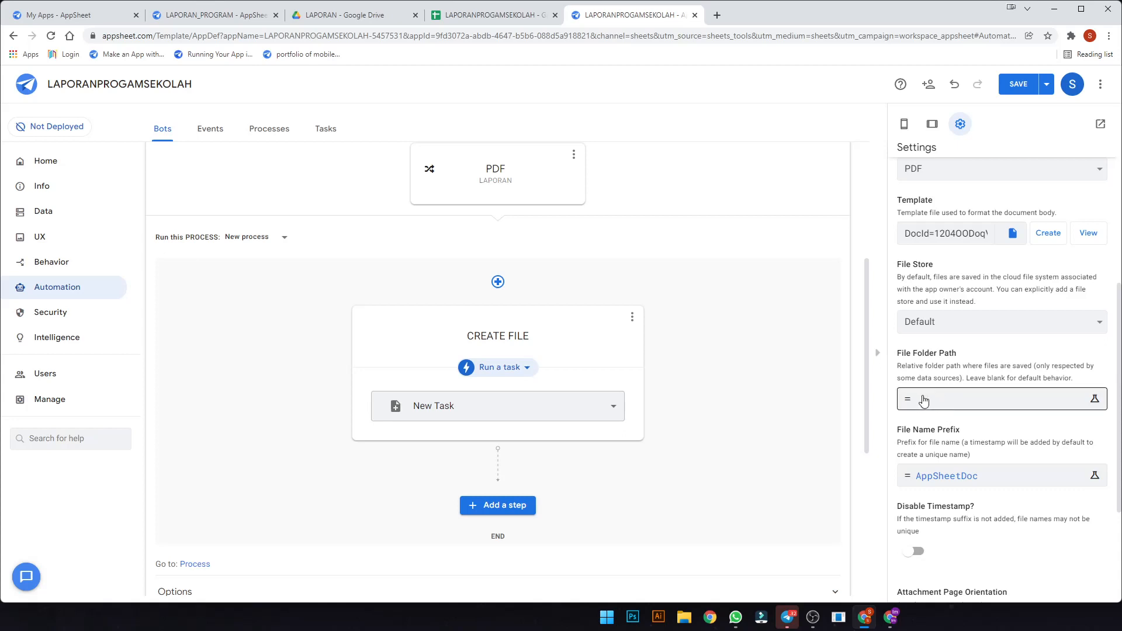
{"action": "left_click", "coordinate": [363, 20]}
{"action": "left_click", "coordinate": [279, 119]}
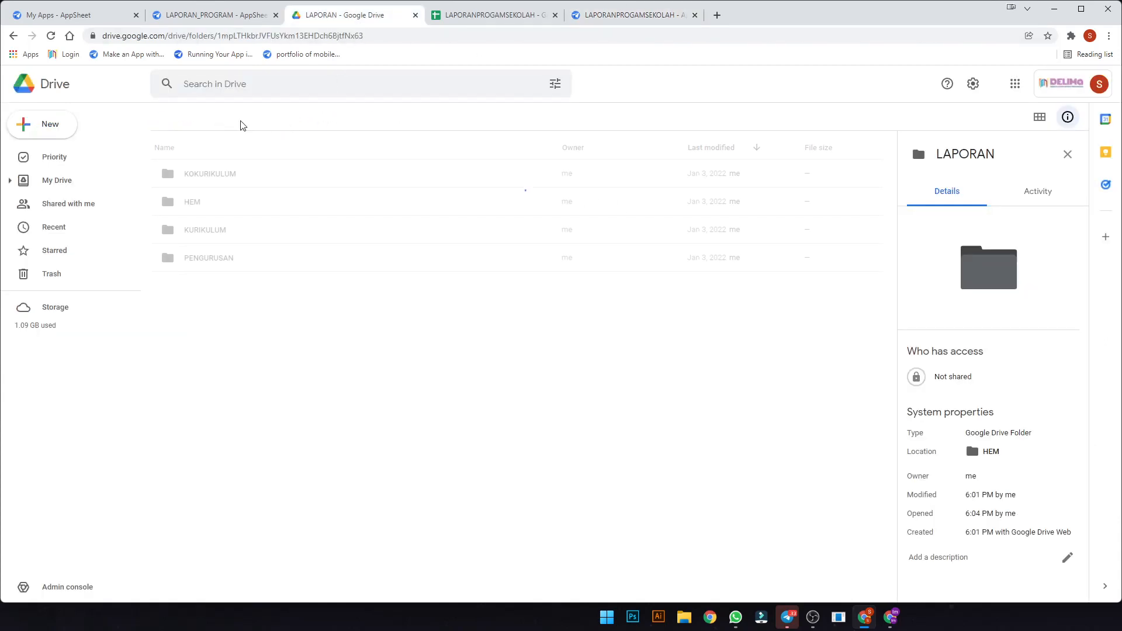
{"action": "double_click", "coordinate": [238, 209]}
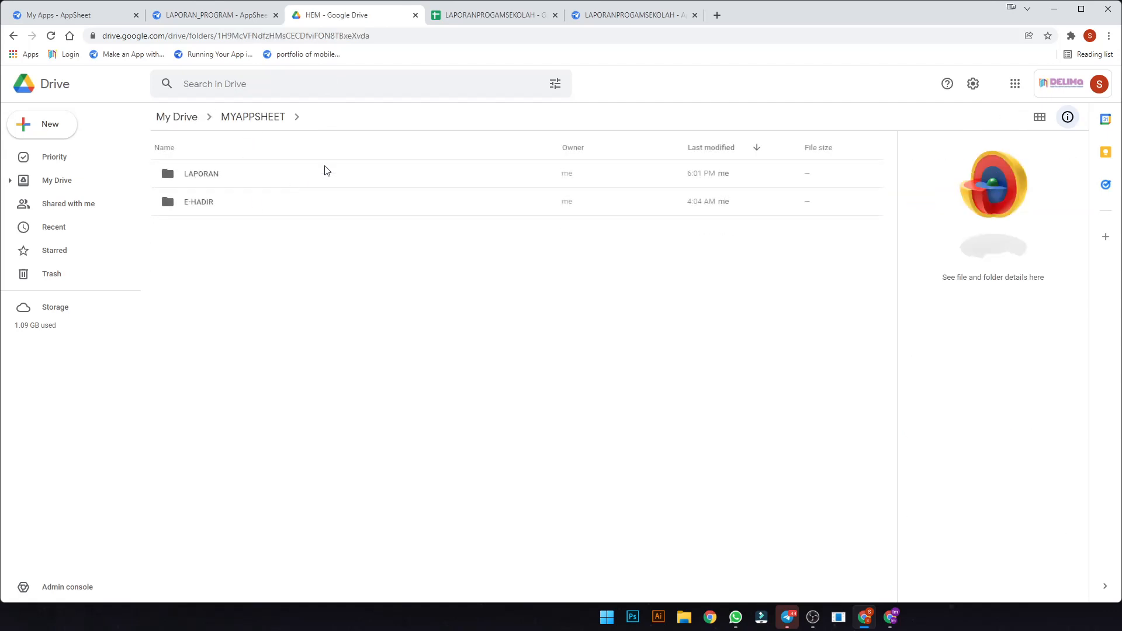
{"action": "left_click", "coordinate": [287, 183]}
{"action": "double_click", "coordinate": [286, 184]}
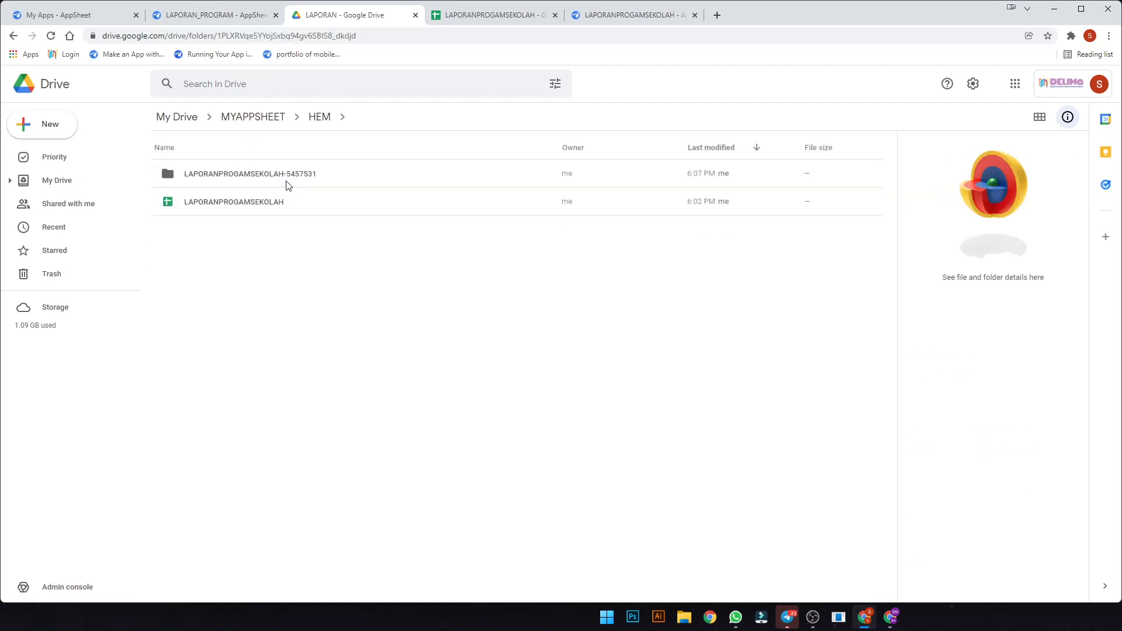
{"action": "double_click", "coordinate": [286, 183]}
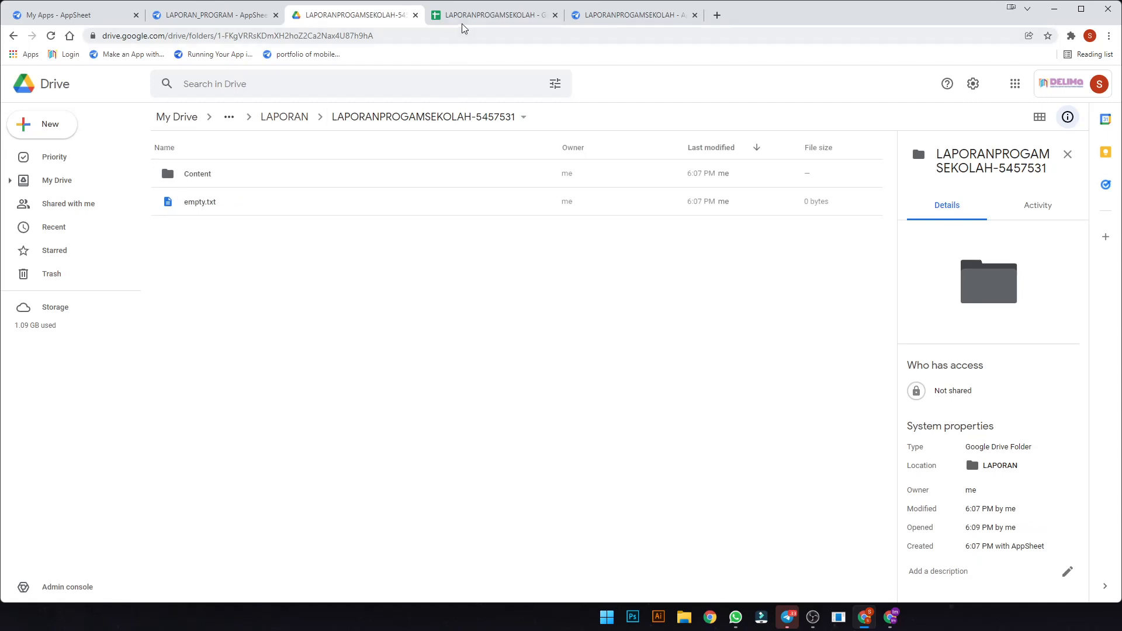
- Return to AppSheet and set the task's File Folder Path expression to '/LAPORAN/'
{"action": "left_click", "coordinate": [588, 18]}
{"action": "left_click", "coordinate": [946, 402]}
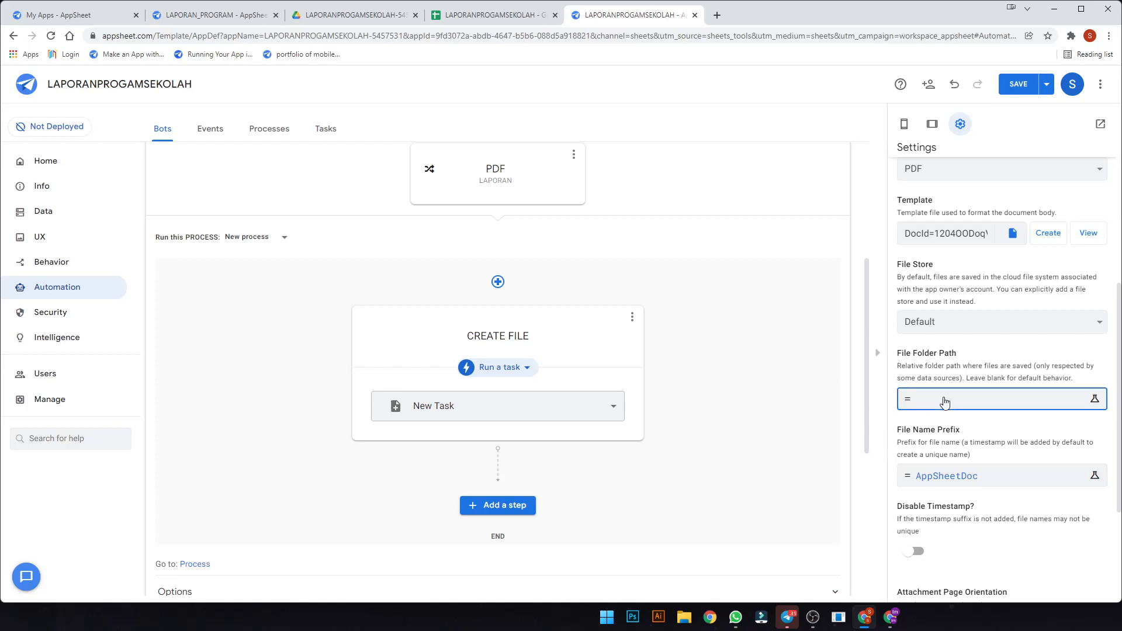
{"action": "type", "text": "''"}
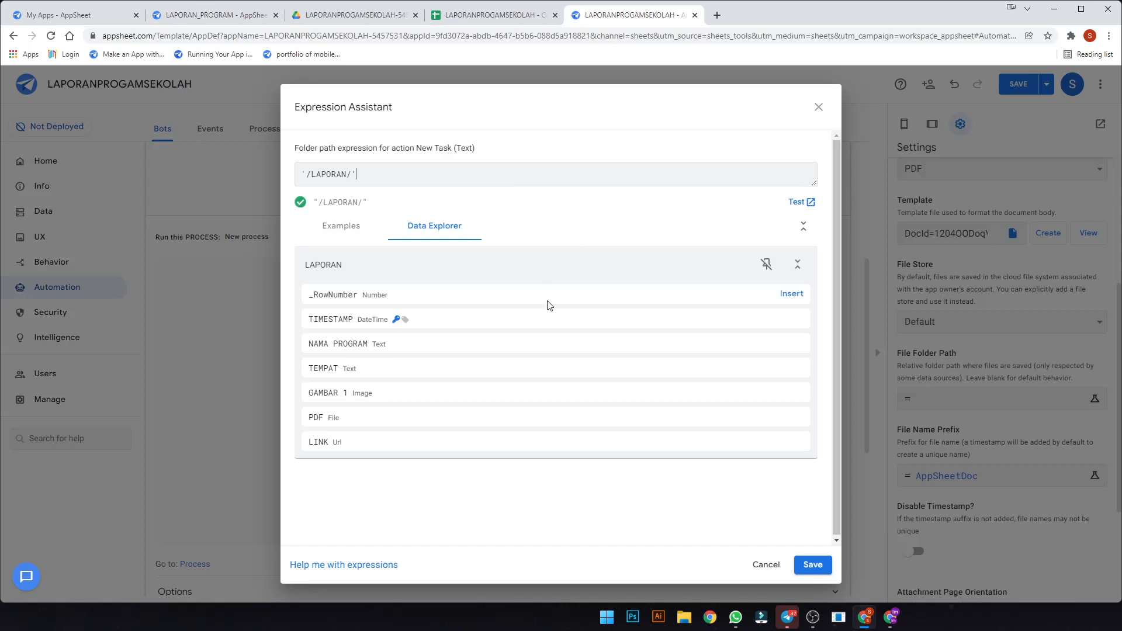
{"action": "mouse_move", "coordinate": [501, 370]}
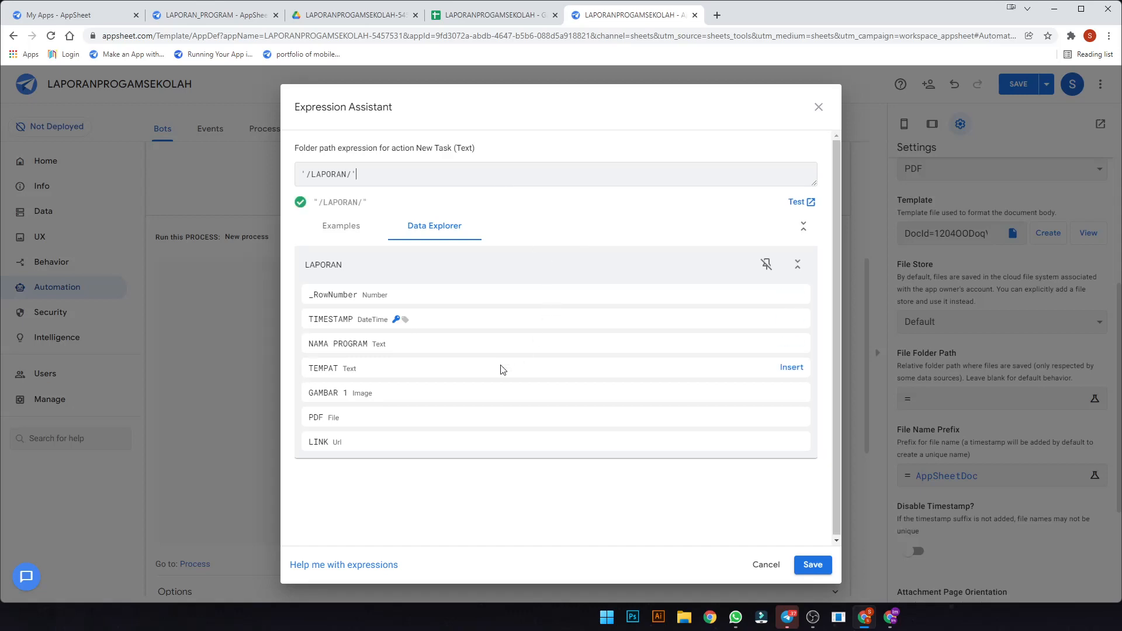
{"action": "left_click", "coordinate": [812, 565]}
- Review in Google Drive where the files will be saved, from the LAPORAN folder into the app's folder
{"action": "left_click", "coordinate": [339, 17]}
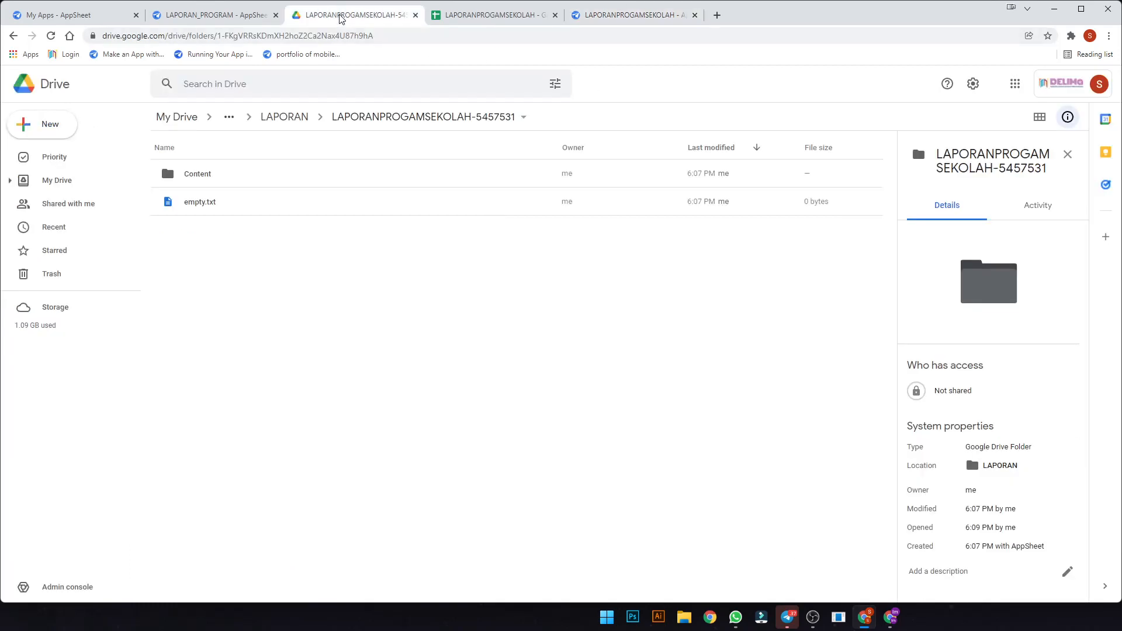
{"action": "left_click", "coordinate": [286, 118]}
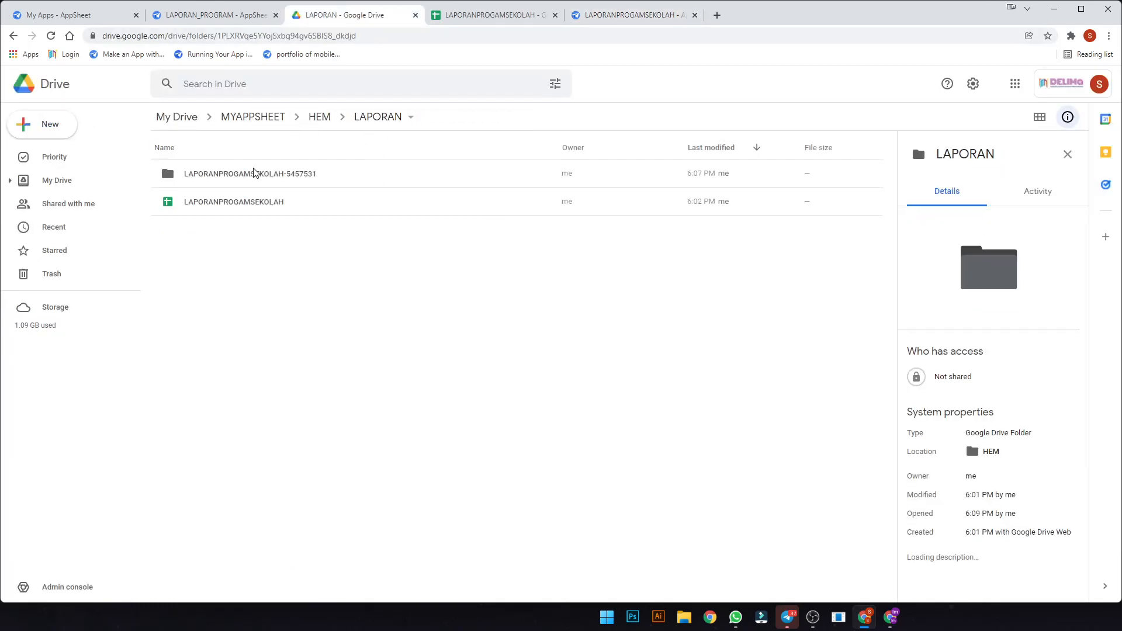
{"action": "left_click", "coordinate": [371, 117]}
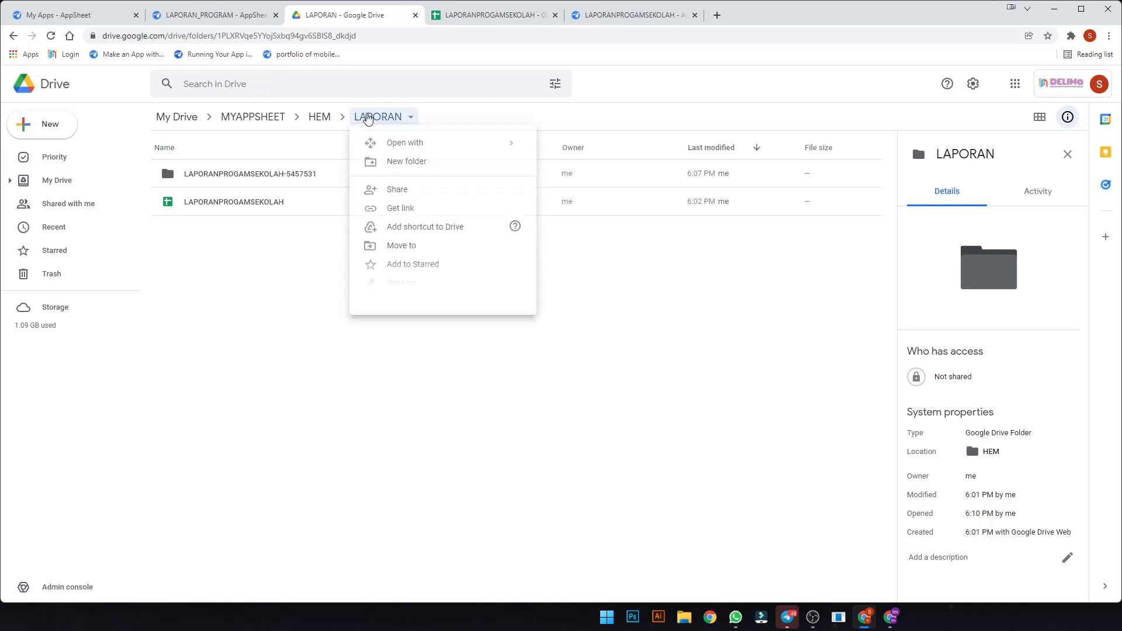
{"action": "left_click", "coordinate": [367, 117]}
{"action": "left_click", "coordinate": [368, 118]}
{"action": "left_click", "coordinate": [368, 118]}
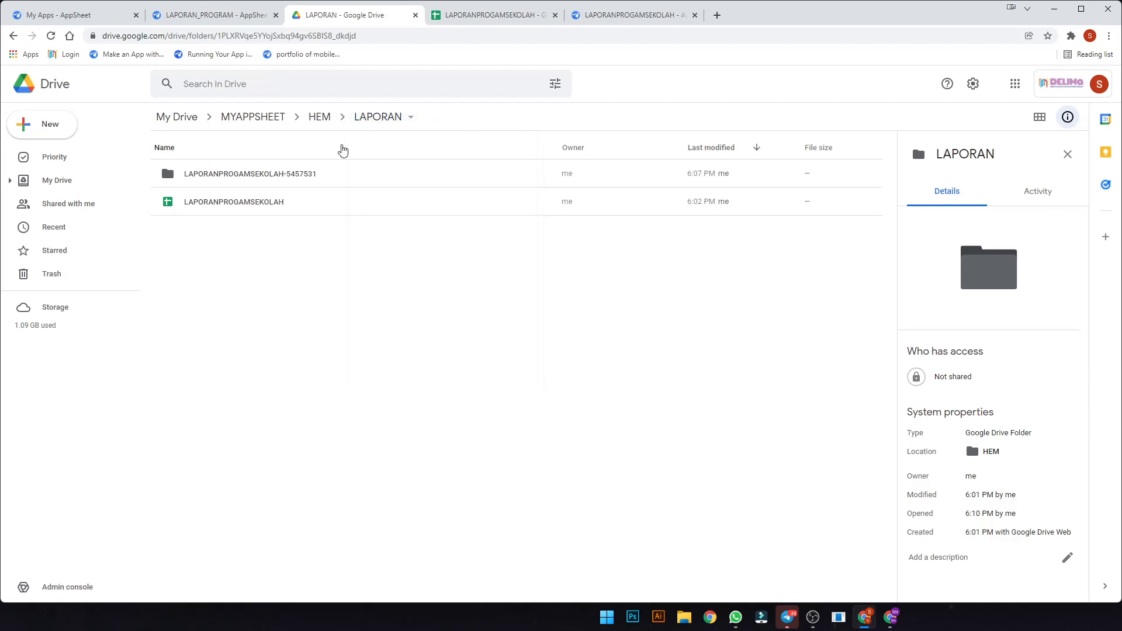
{"action": "left_click", "coordinate": [304, 179]}
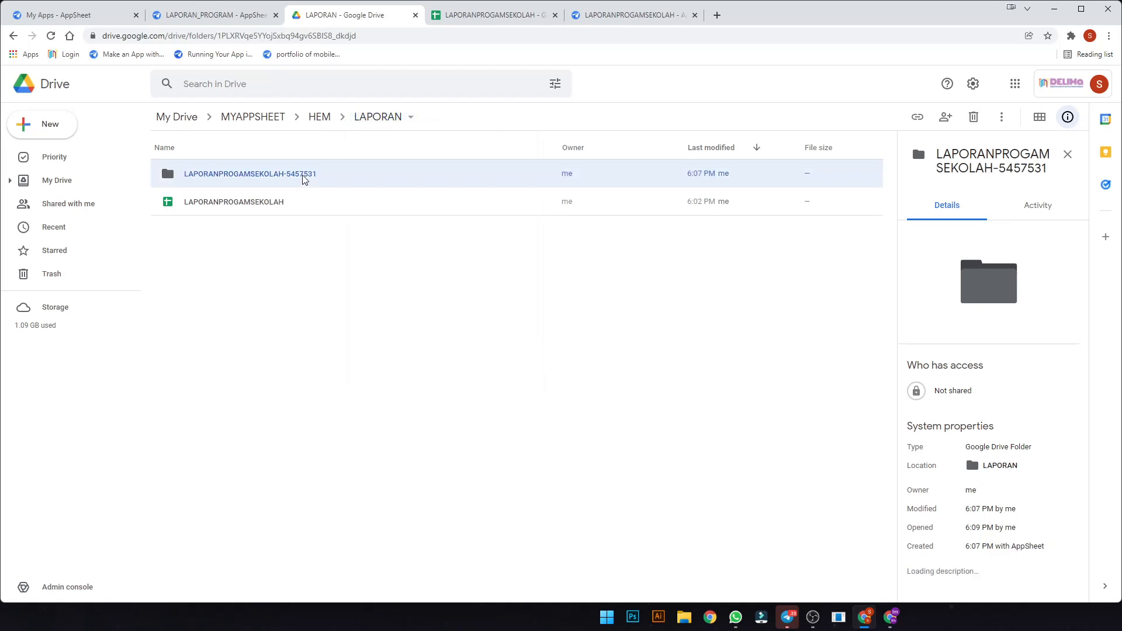
{"action": "double_click", "coordinate": [246, 186]}
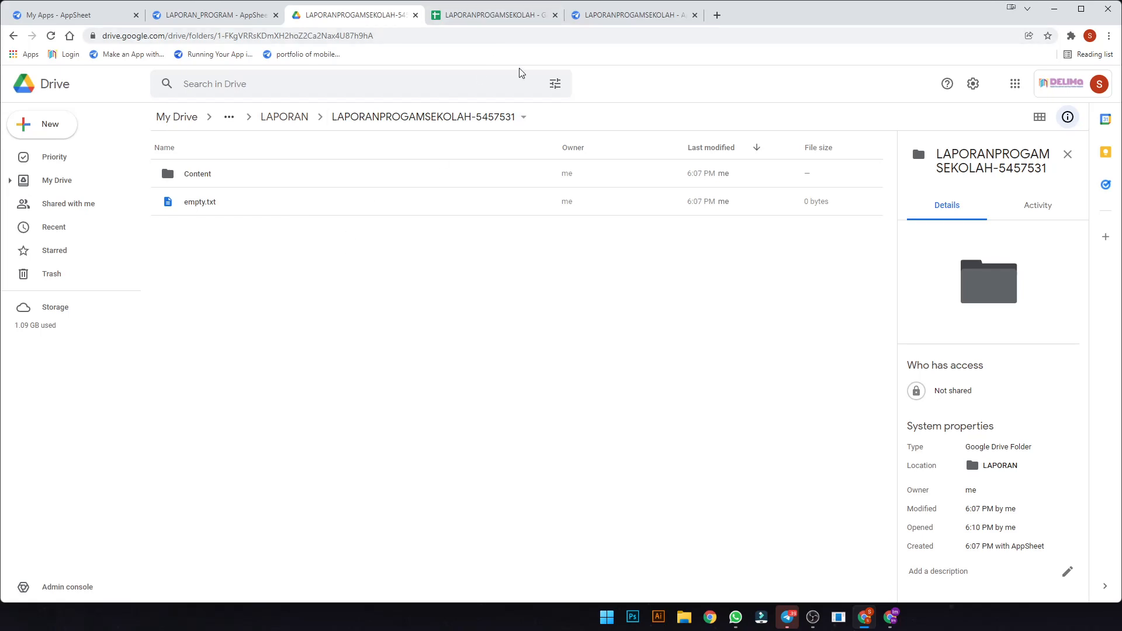
{"action": "left_click", "coordinate": [535, 19]}
- In AppSheet, replace the task's File Name Prefix expression with the column [NAMA PROGRAM]
{"action": "left_click", "coordinate": [581, 16]}
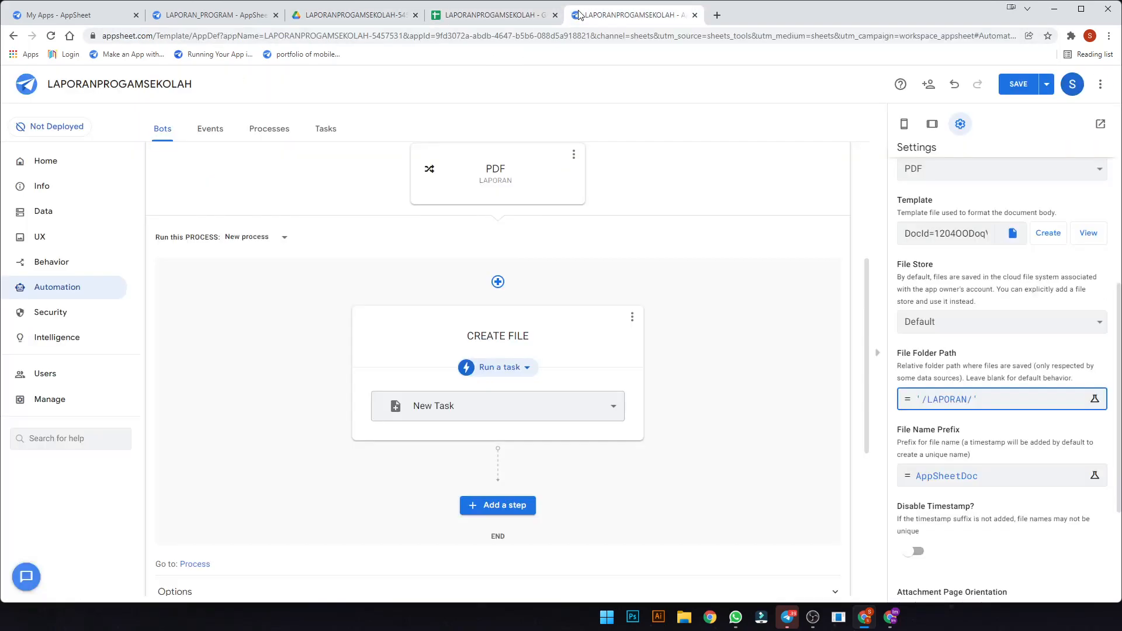
{"action": "scroll", "coordinate": [942, 383], "scroll_direction": "down", "scroll_amount": 2}
{"action": "left_click", "coordinate": [949, 358]}
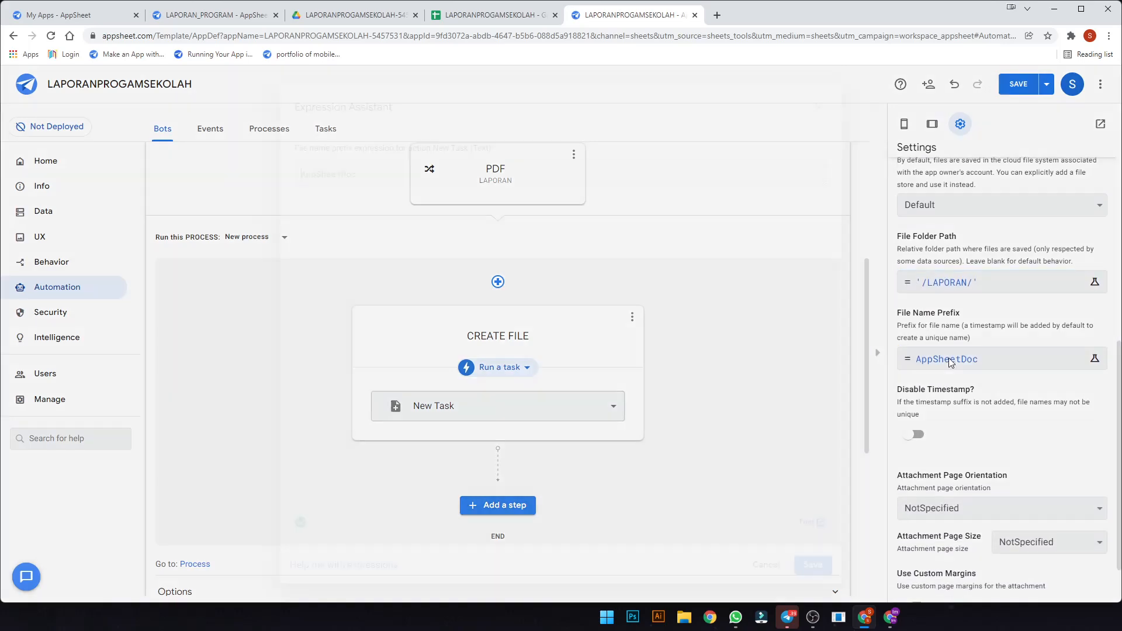
{"action": "left_click", "coordinate": [354, 175]}
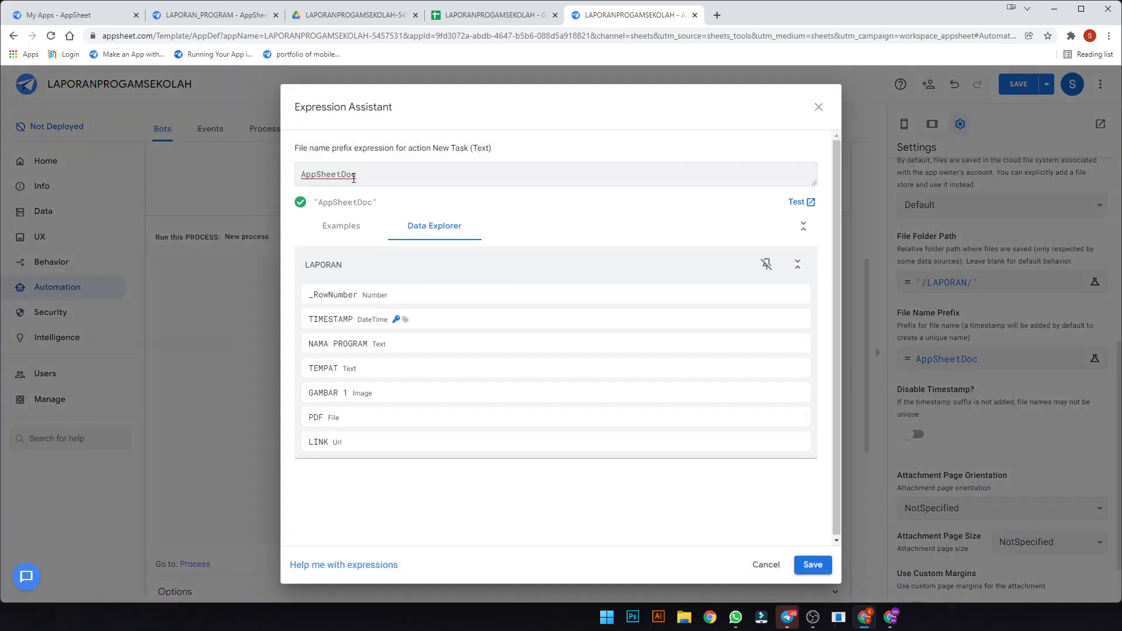
{"action": "key", "text": "ctrl+a"}
{"action": "key", "text": "BackSpace"}
{"action": "mouse_move", "coordinate": [390, 348]}
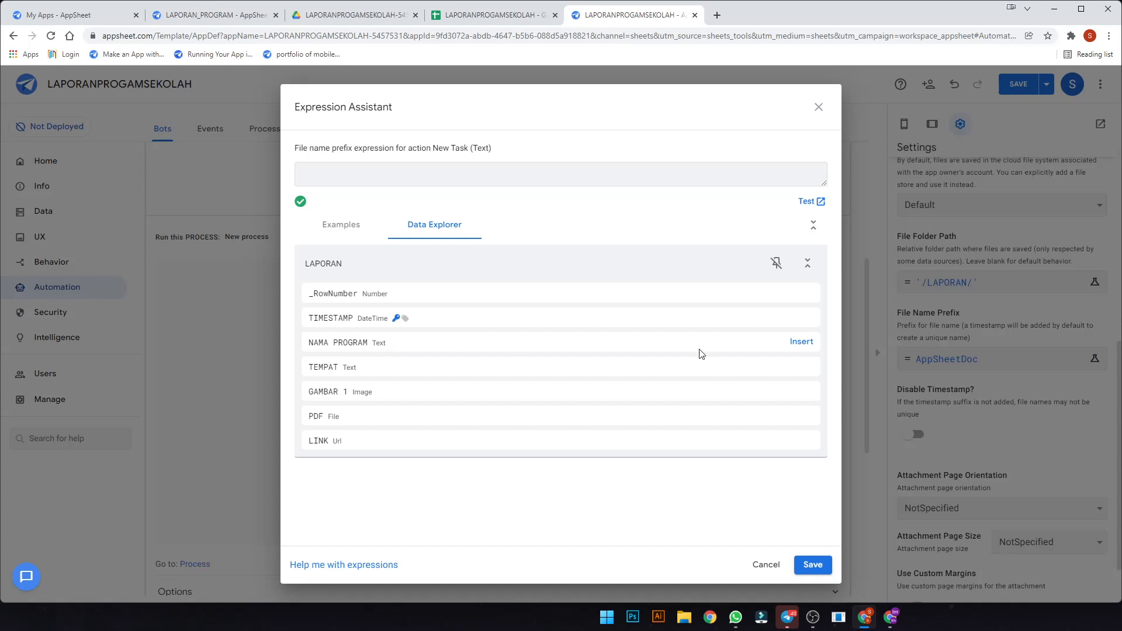
{"action": "left_click", "coordinate": [802, 343]}
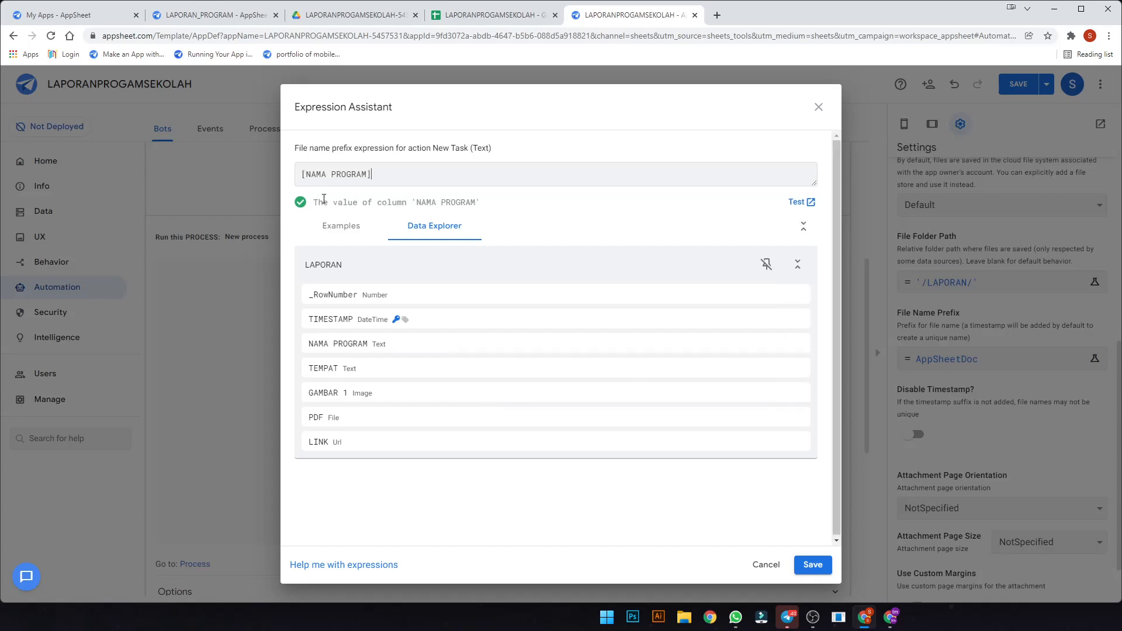
{"action": "left_click", "coordinate": [339, 230]}
{"action": "left_click", "coordinate": [442, 234]}
{"action": "left_click", "coordinate": [813, 565]}
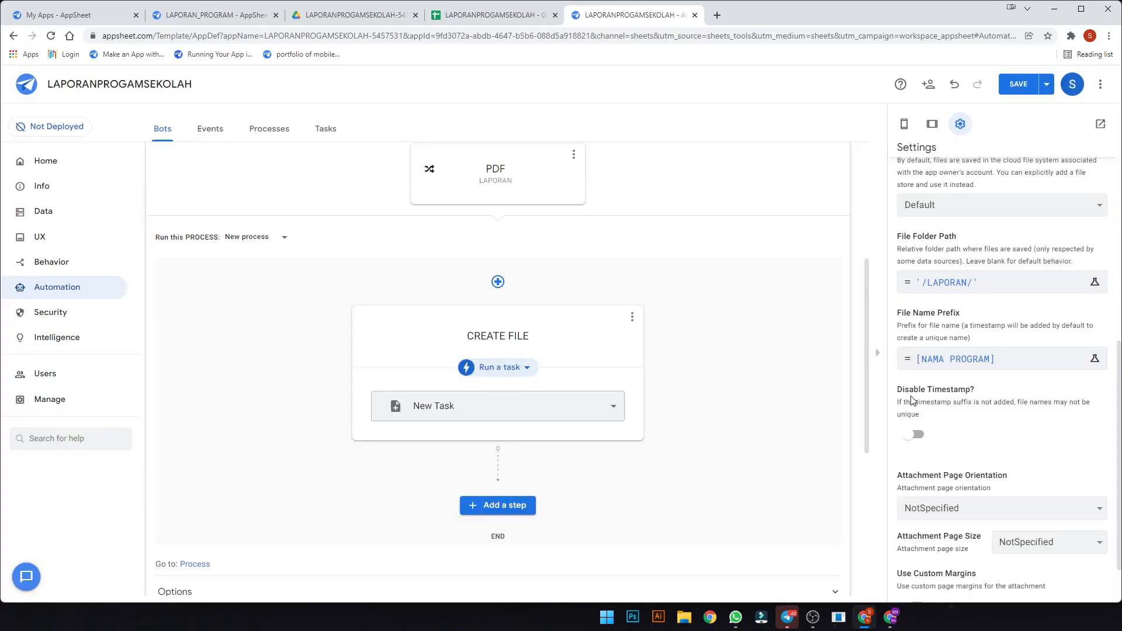
- Disable the file name timestamp and set the attachment page to Portrait orientation and A4 size
{"action": "left_click", "coordinate": [915, 434]}
{"action": "scroll", "coordinate": [925, 469], "scroll_direction": "down", "scroll_amount": 1}
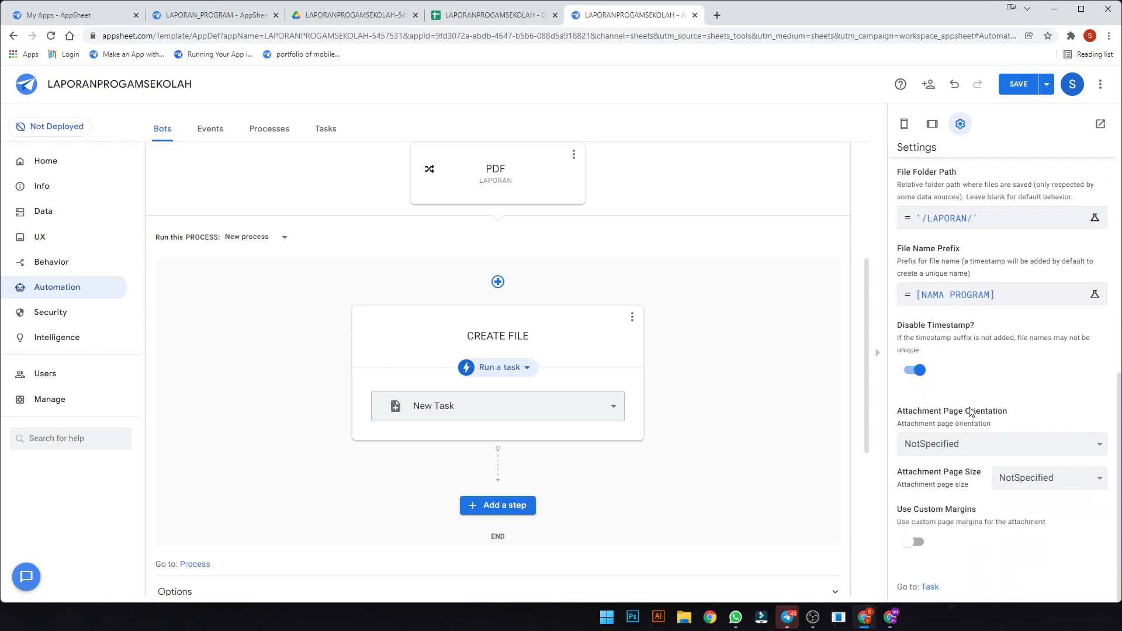
{"action": "left_click", "coordinate": [938, 456]}
{"action": "left_click", "coordinate": [938, 473]}
{"action": "left_click", "coordinate": [1019, 477]}
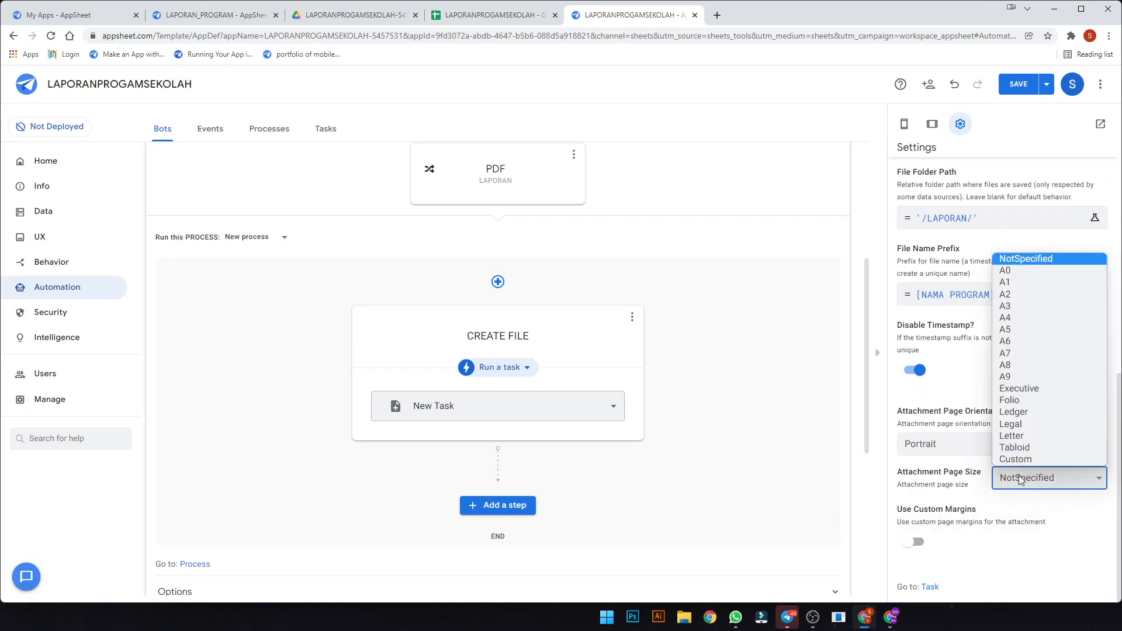
{"action": "left_click", "coordinate": [1020, 318]}
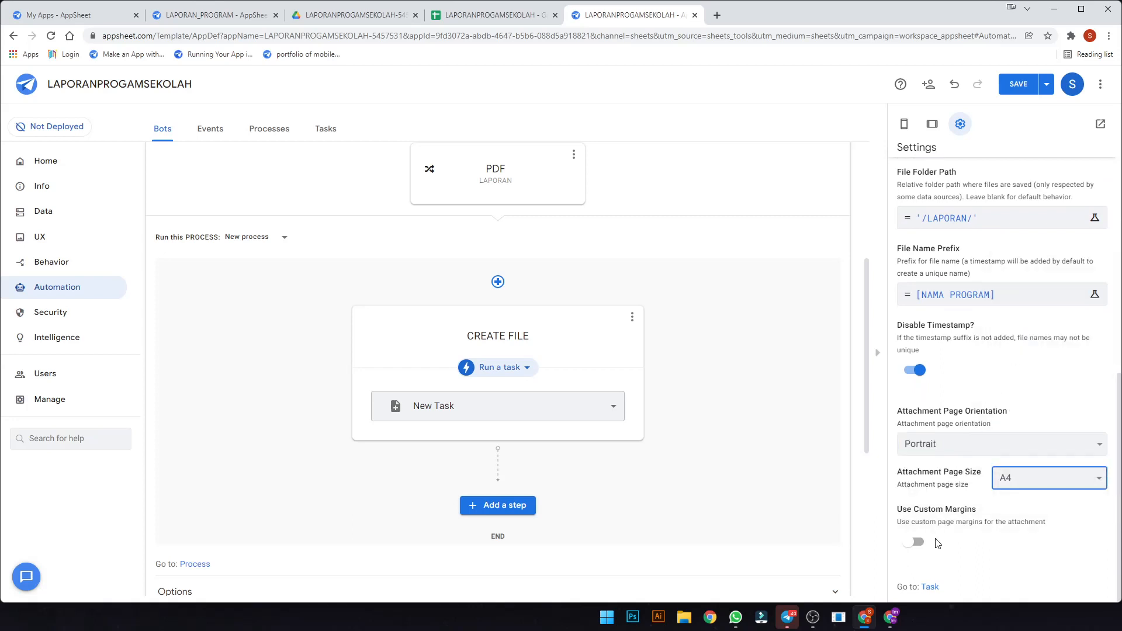
- Save the app with the configured CREATE FILE step and check the app's folder in Google Drive
{"action": "left_click", "coordinate": [794, 456]}
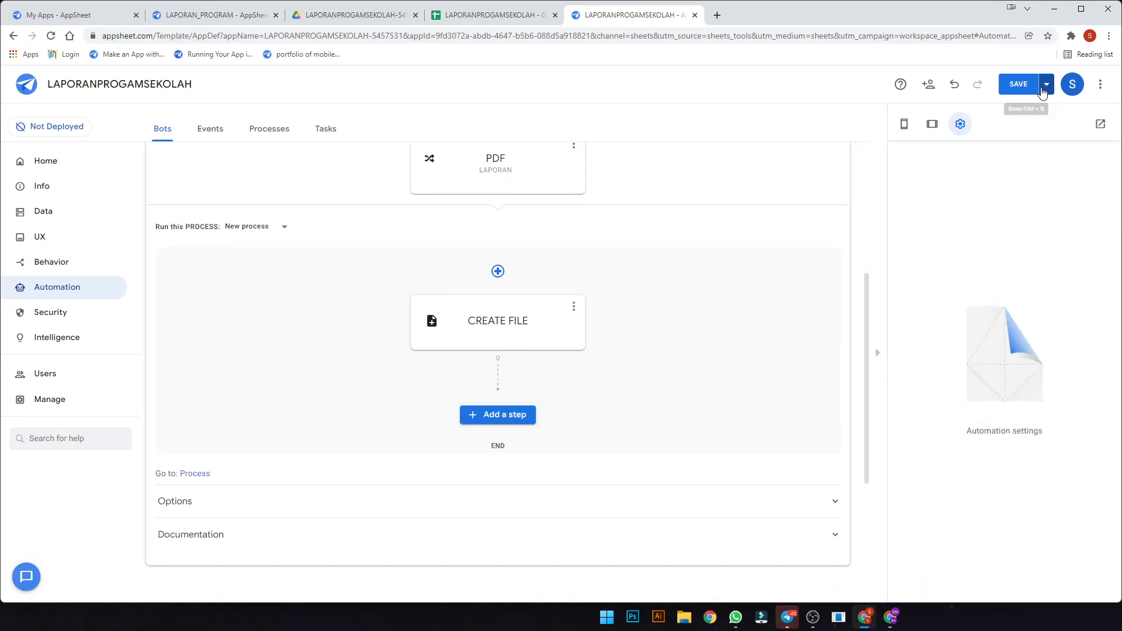
{"action": "left_click", "coordinate": [1025, 85]}
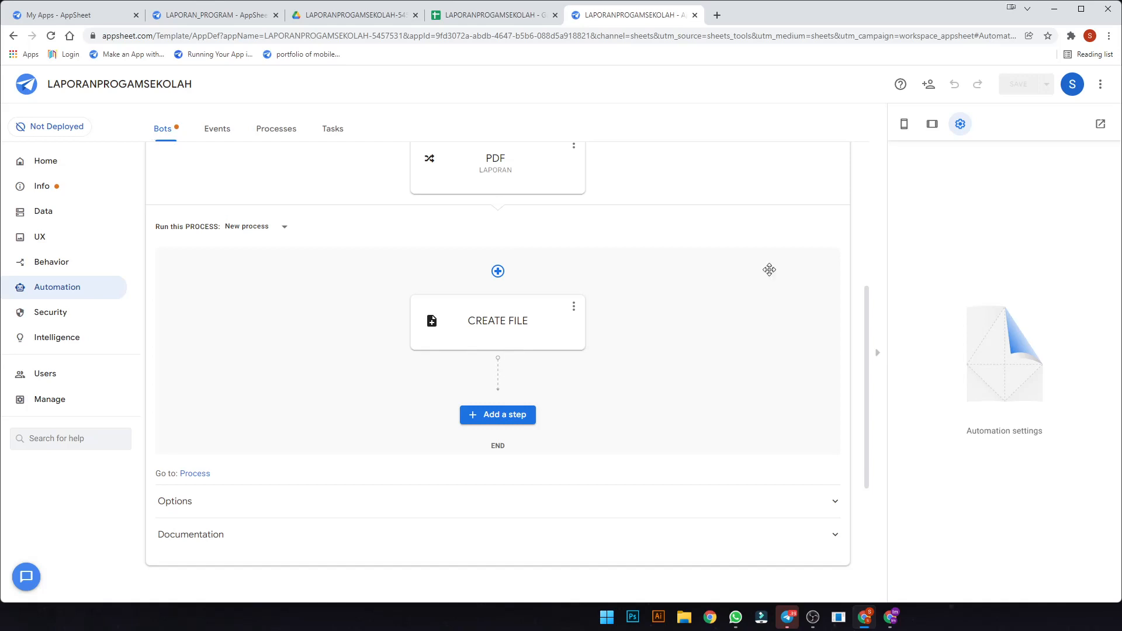
{"action": "left_click", "coordinate": [379, 17]}
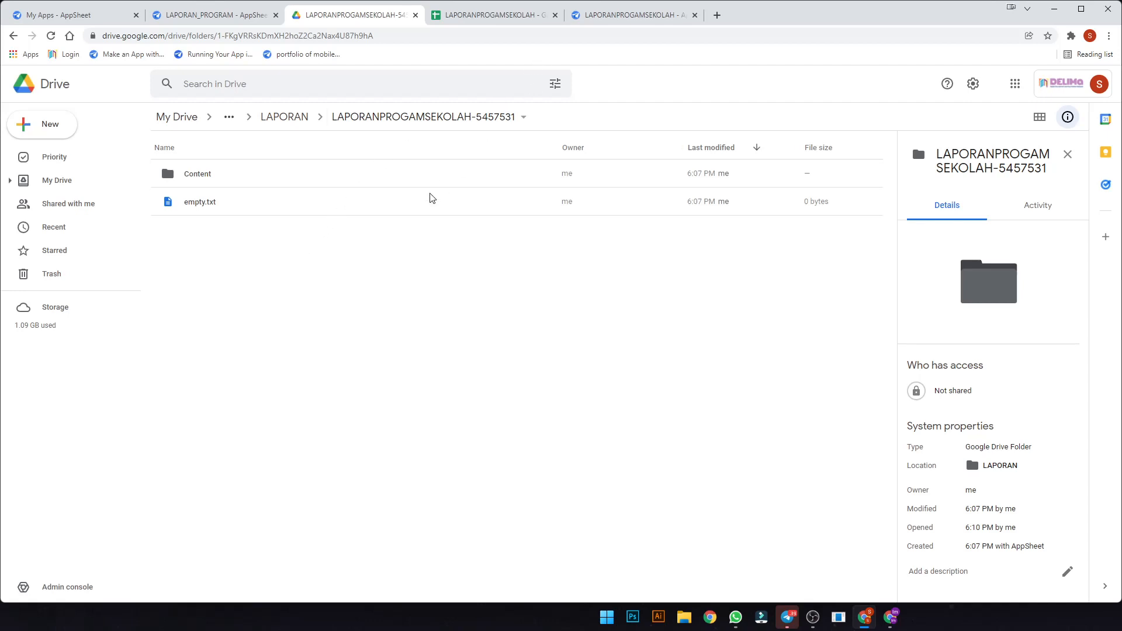
- In AppSheet, add a custom step after CREATE FILE that runs a new data action
{"action": "left_click", "coordinate": [634, 15]}
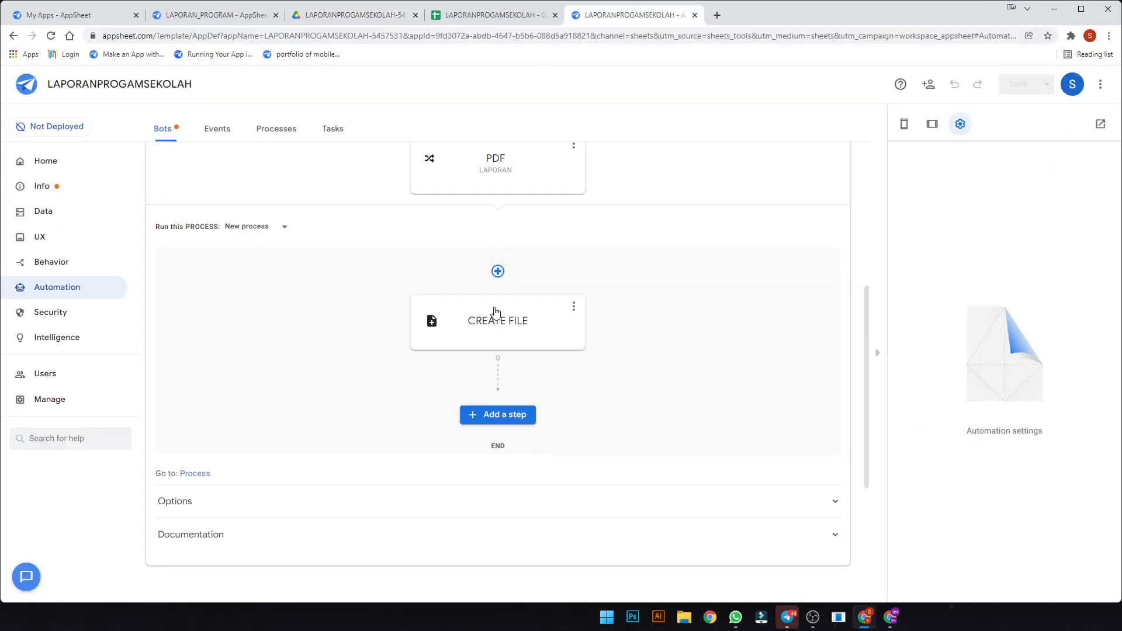
{"action": "left_click", "coordinate": [521, 417]}
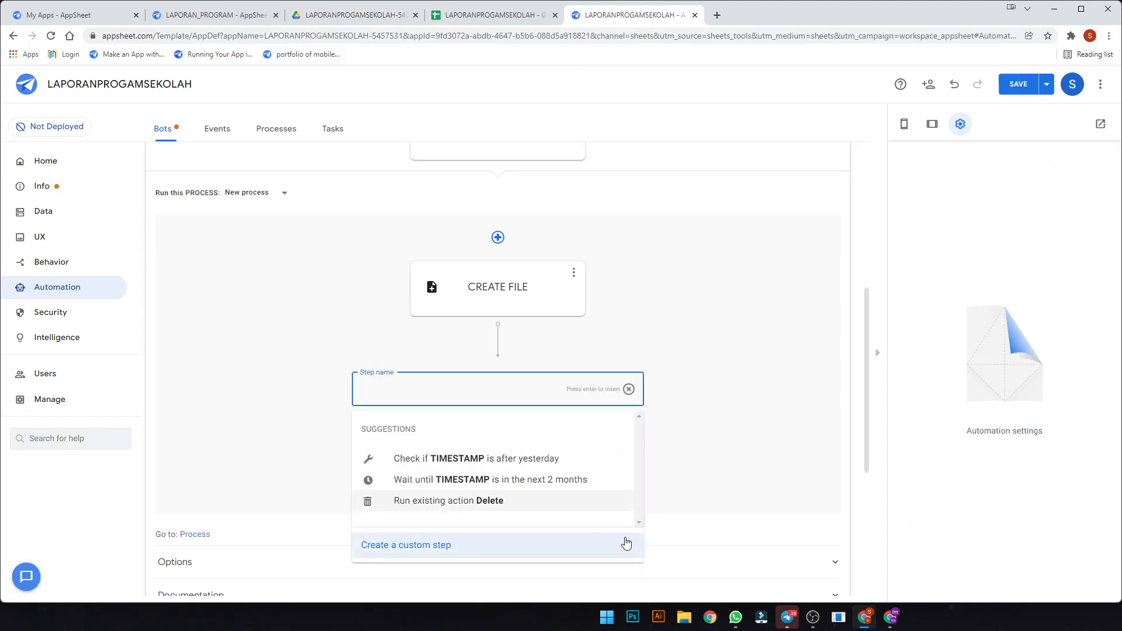
{"action": "left_click", "coordinate": [378, 547]}
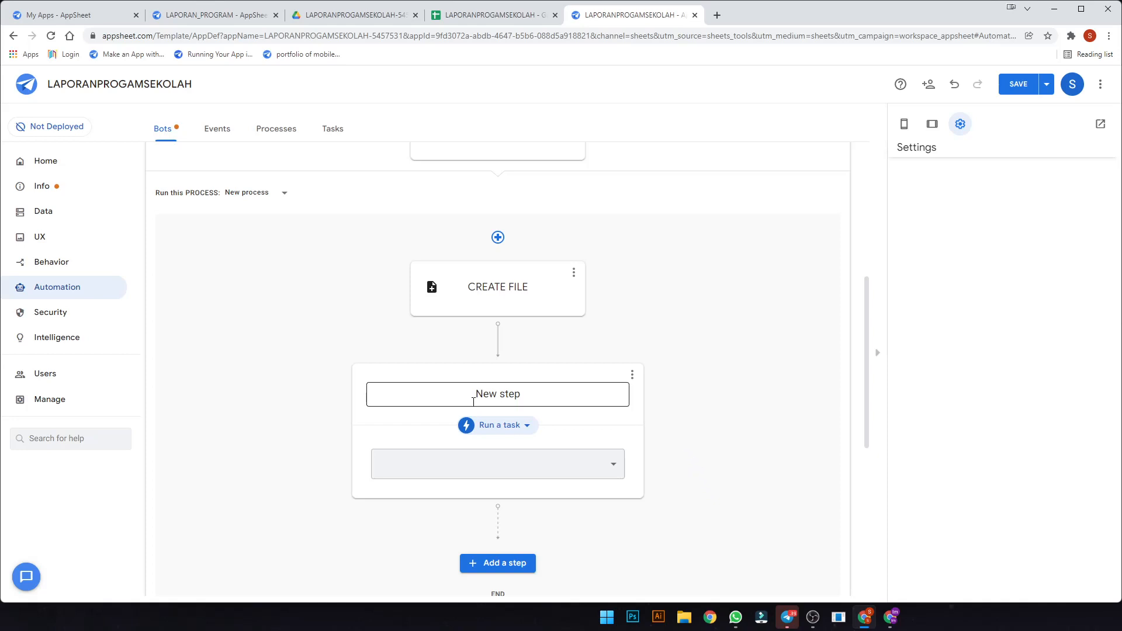
{"action": "left_click", "coordinate": [503, 427]}
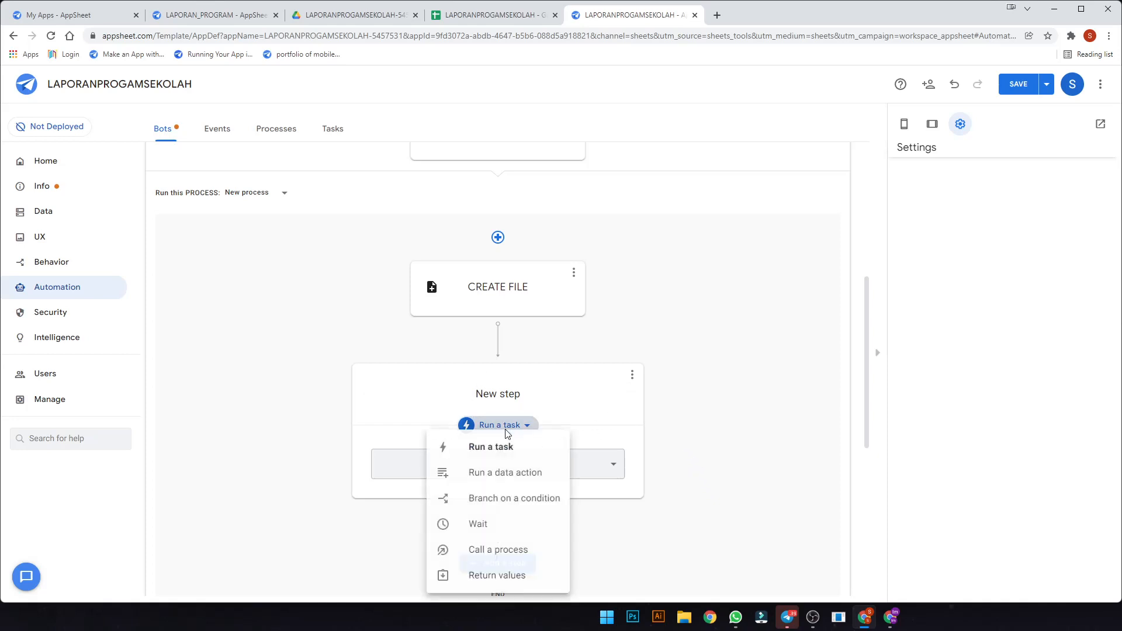
{"action": "left_click", "coordinate": [520, 473]}
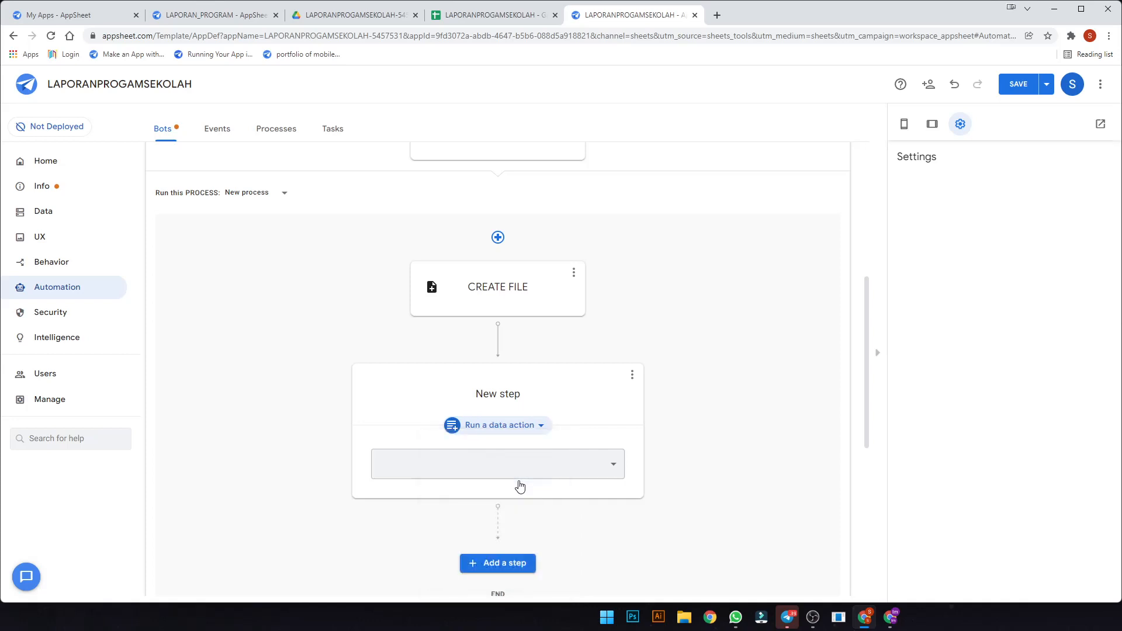
{"action": "left_click", "coordinate": [493, 458]}
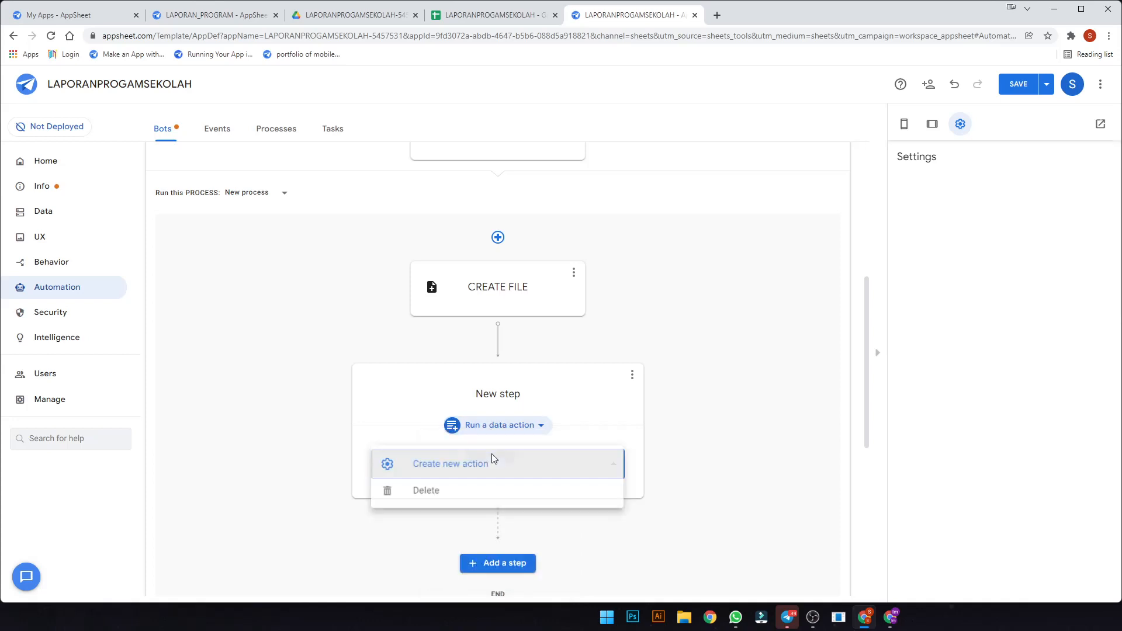
{"action": "left_click", "coordinate": [496, 467]}
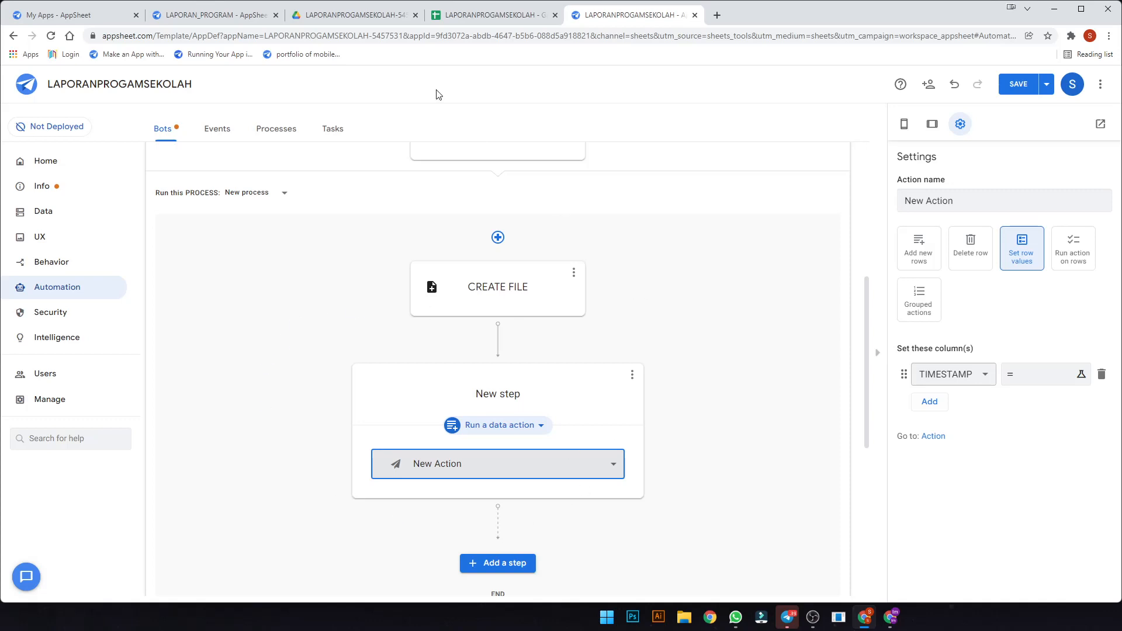
- Check the PDF column in the Google Sheet, set PDF as the column the new AppSheet action changes, and open its value expression
{"action": "left_click", "coordinate": [494, 14]}
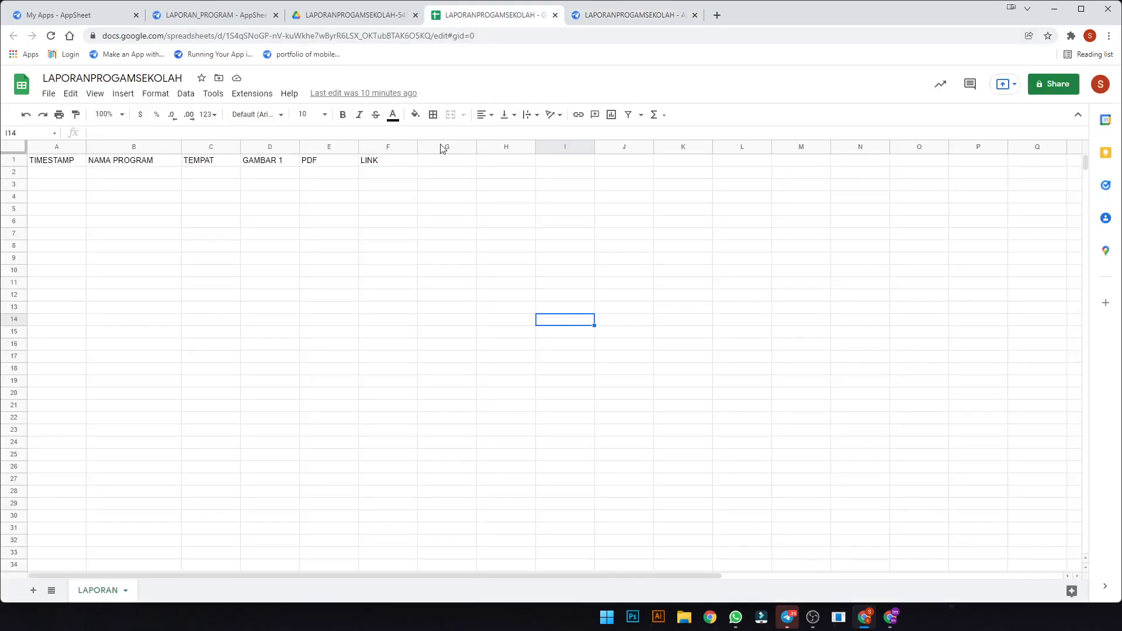
{"action": "left_click", "coordinate": [323, 173]}
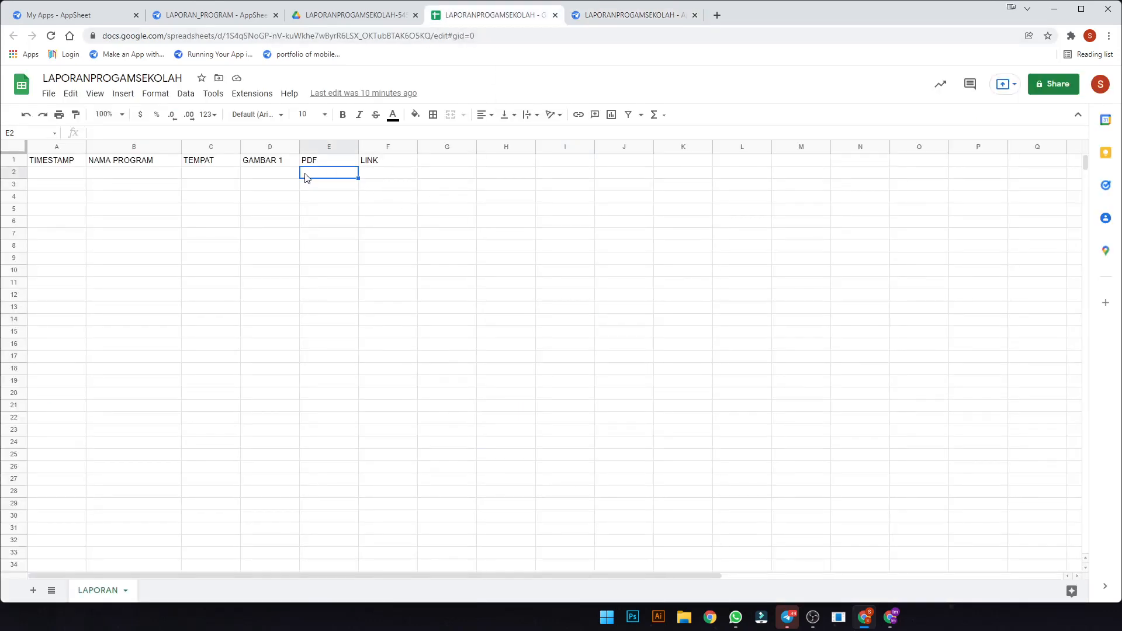
{"action": "left_click", "coordinate": [647, 17]}
{"action": "left_click", "coordinate": [982, 374]}
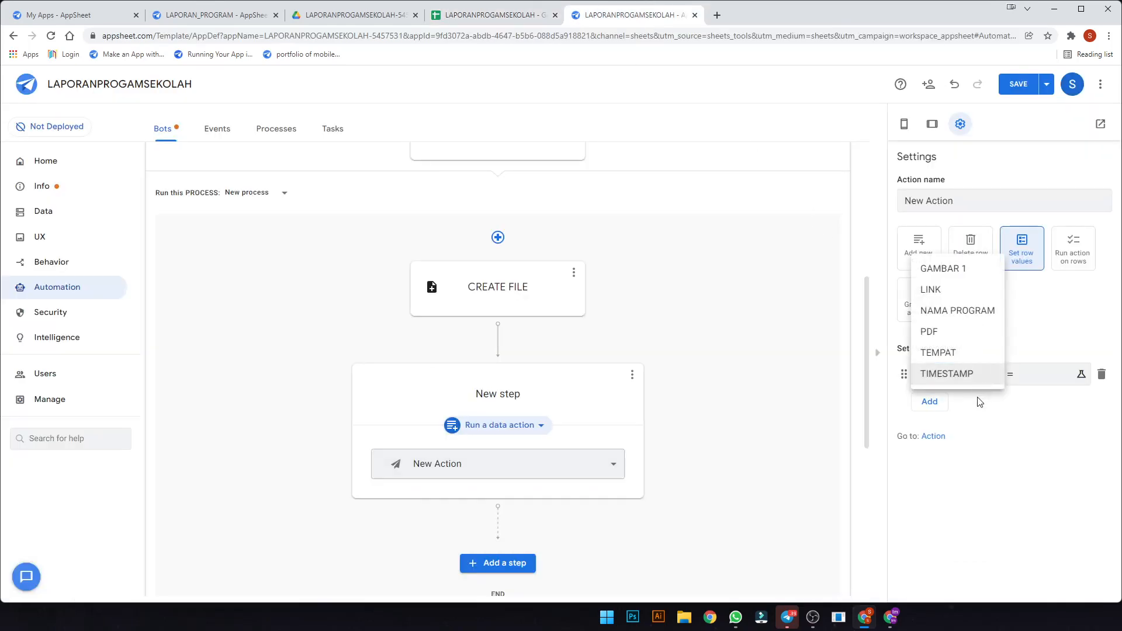
{"action": "left_click", "coordinate": [982, 332]}
{"action": "left_click", "coordinate": [1043, 376]}
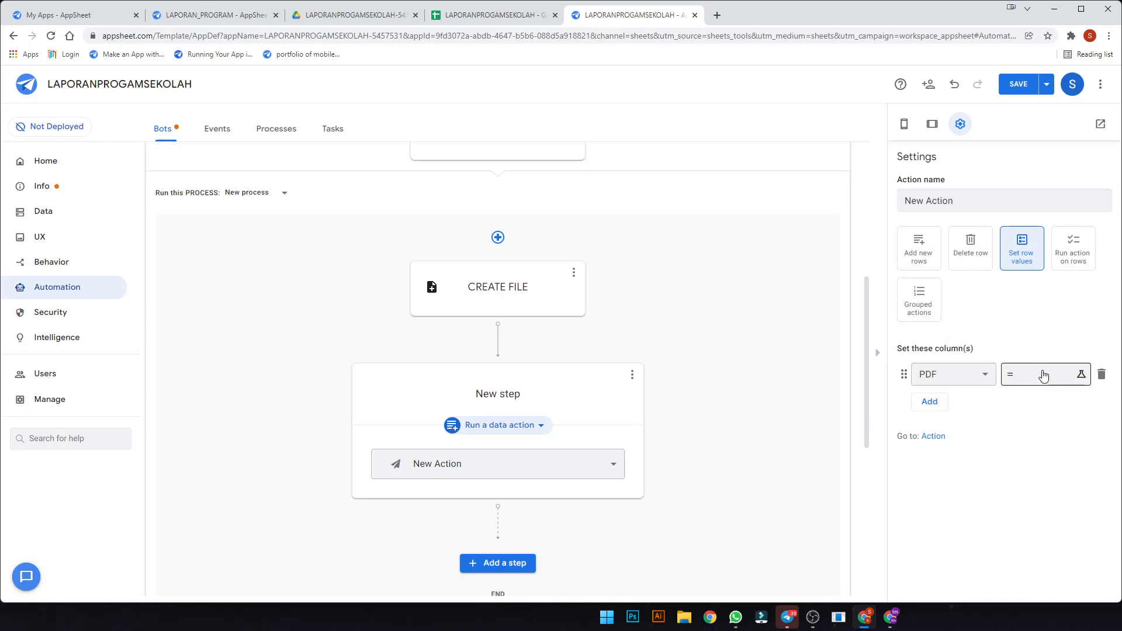
{"action": "left_click", "coordinate": [1043, 371]}
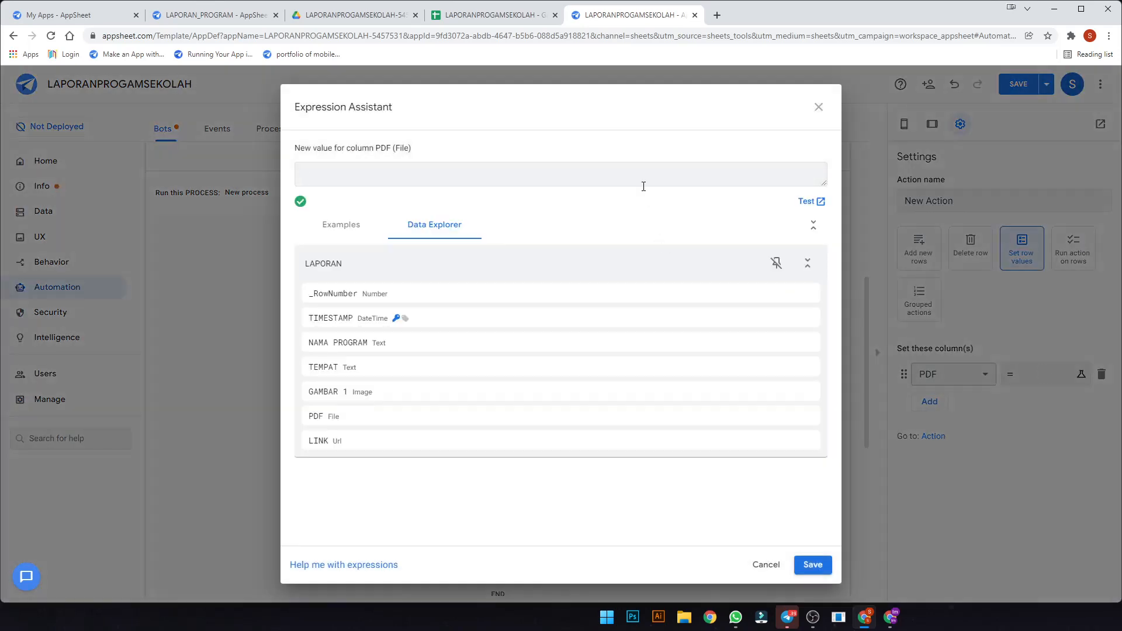
{"action": "left_click_drag", "start_coordinate": [824, 183], "coordinate": [814, 269]}
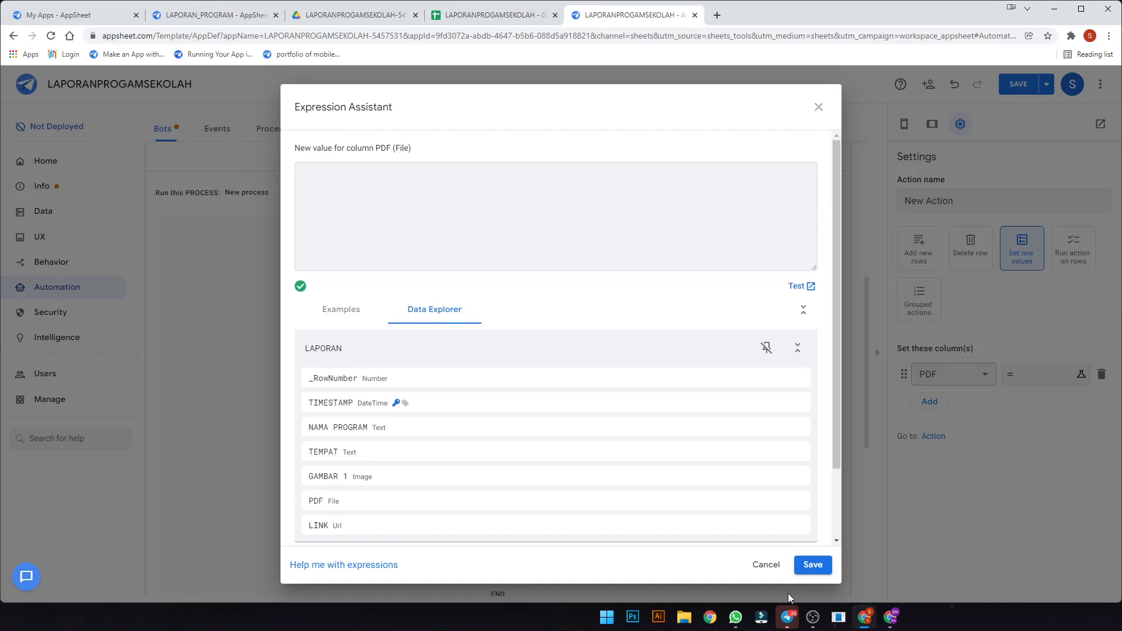
- Switch to Notepad and open the text file "appsheet code" from the Documents folder
{"action": "key", "text": "super"}
{"action": "type", "text": "not"}
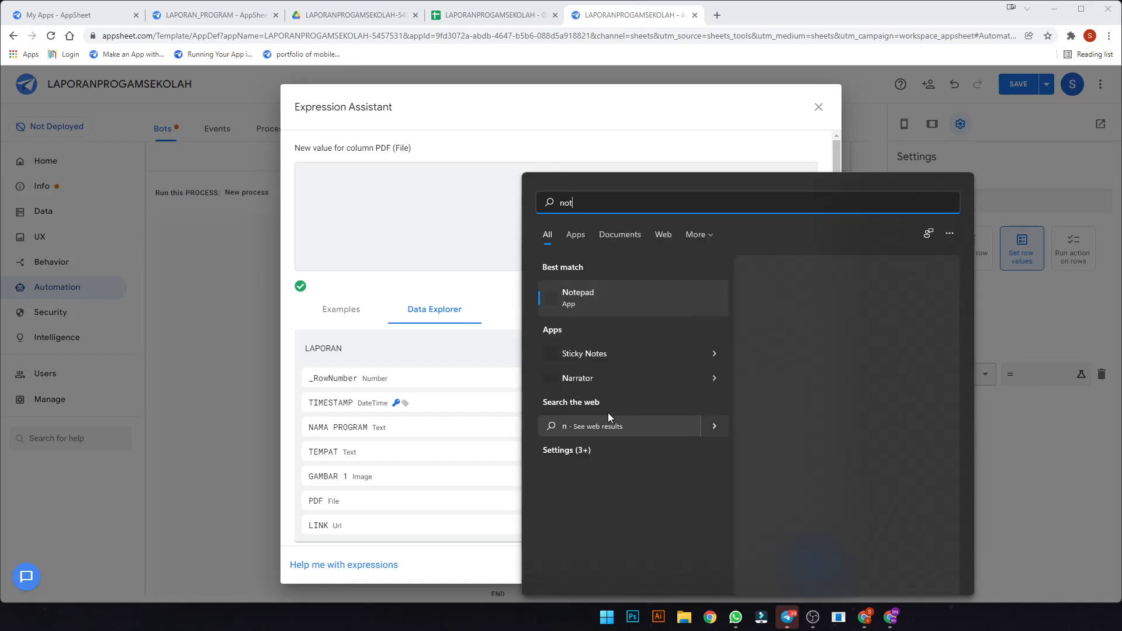
{"action": "key", "text": "Return"}
{"action": "left_click", "coordinate": [265, 24]}
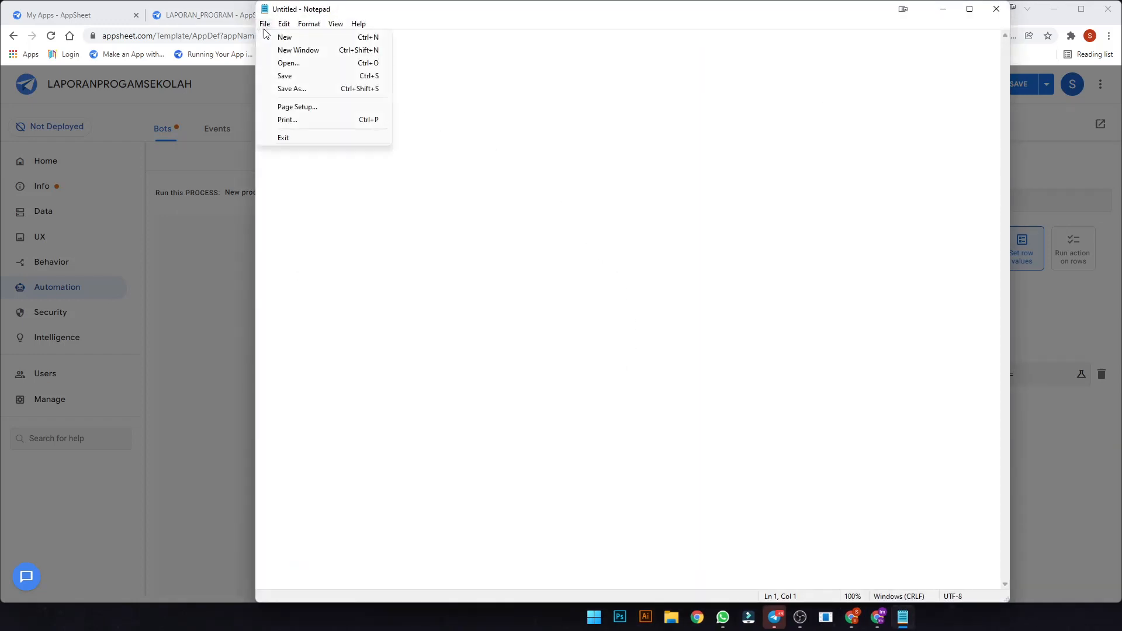
{"action": "left_click", "coordinate": [279, 61]}
{"action": "scroll", "coordinate": [573, 107], "scroll_direction": "down", "scroll_amount": 8}
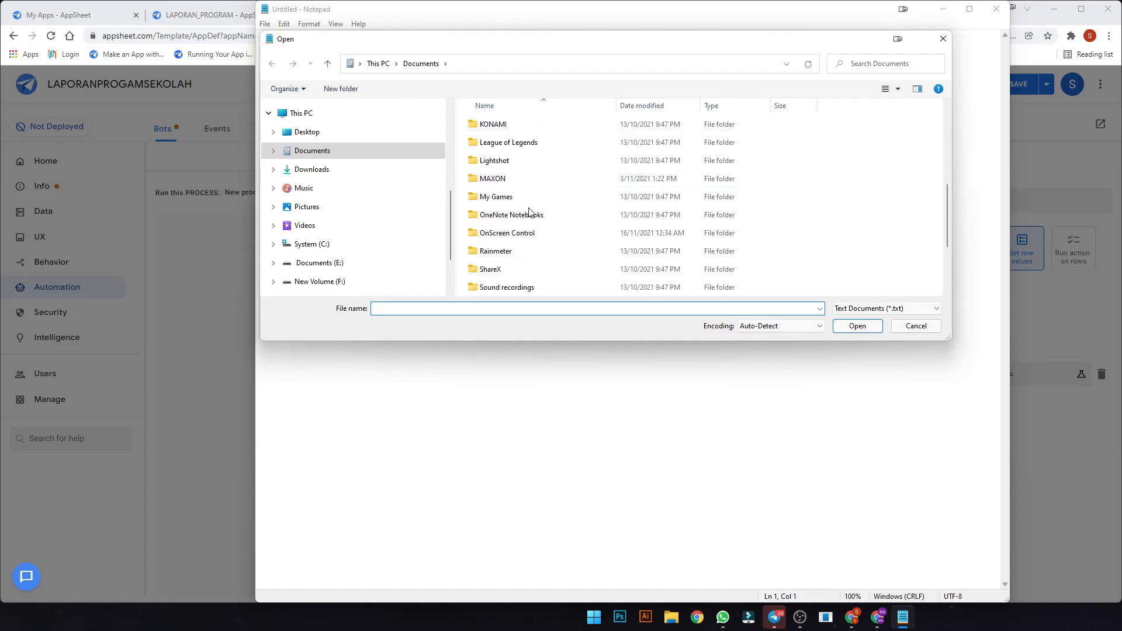
{"action": "left_click", "coordinate": [527, 273]}
{"action": "double_click", "coordinate": [527, 275]}
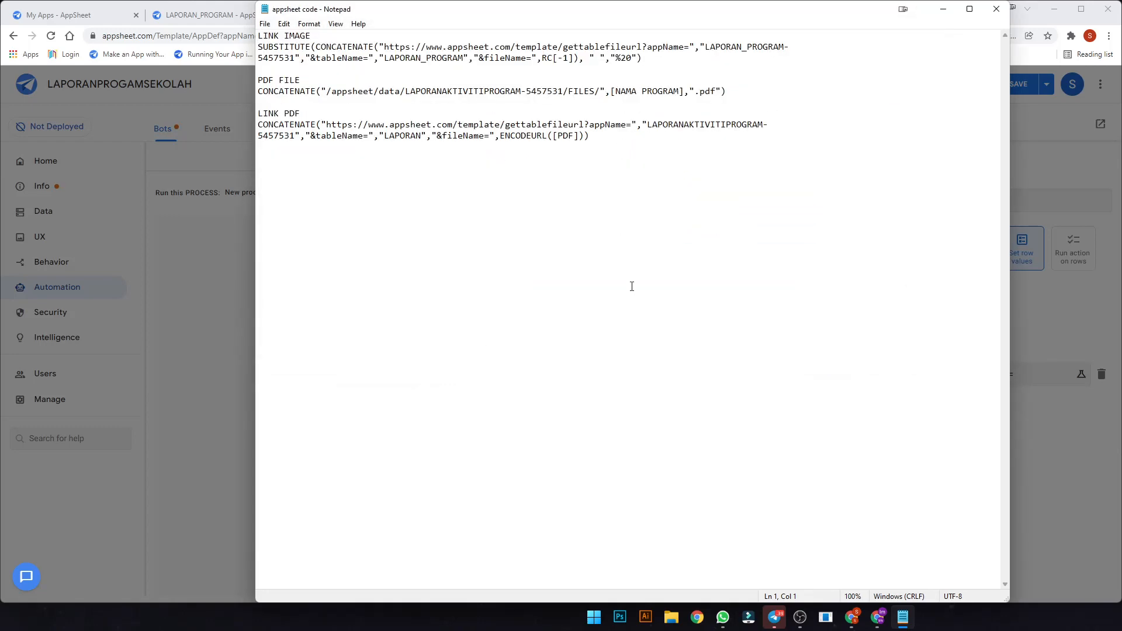
- Copy the complete CONCATENATE formula under the PDF FILE heading
{"action": "scroll", "coordinate": [660, 231], "scroll_direction": "up", "scroll_amount": 6}
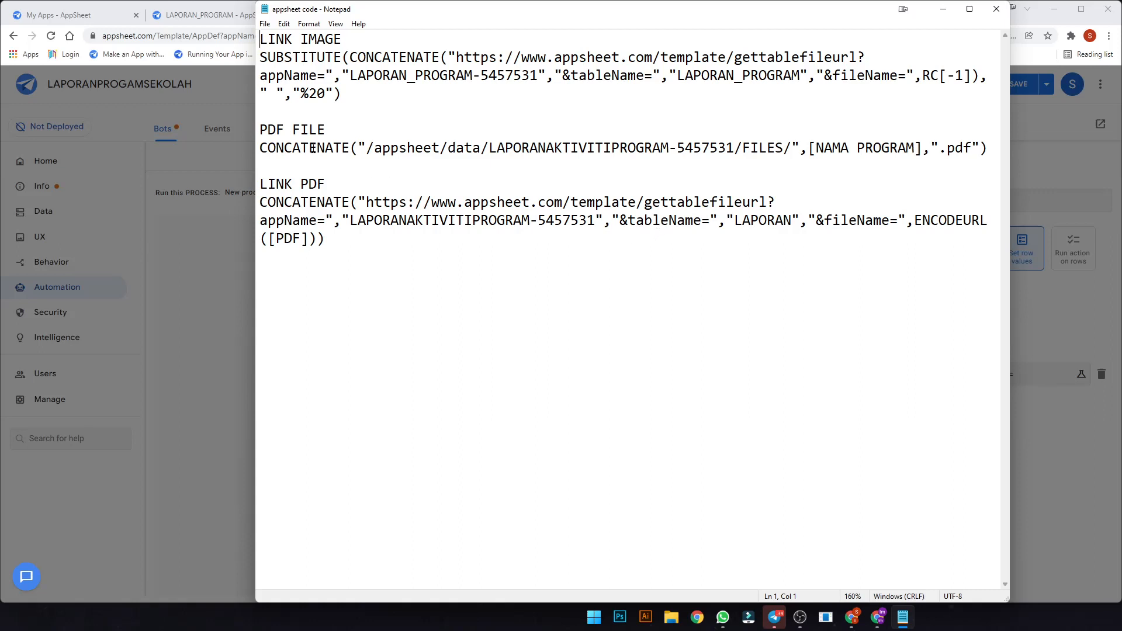
{"action": "left_click_drag", "start_coordinate": [259, 153], "coordinate": [641, 168]}
{"action": "left_click", "coordinate": [631, 167]}
{"action": "left_click_drag", "start_coordinate": [365, 150], "coordinate": [784, 149]}
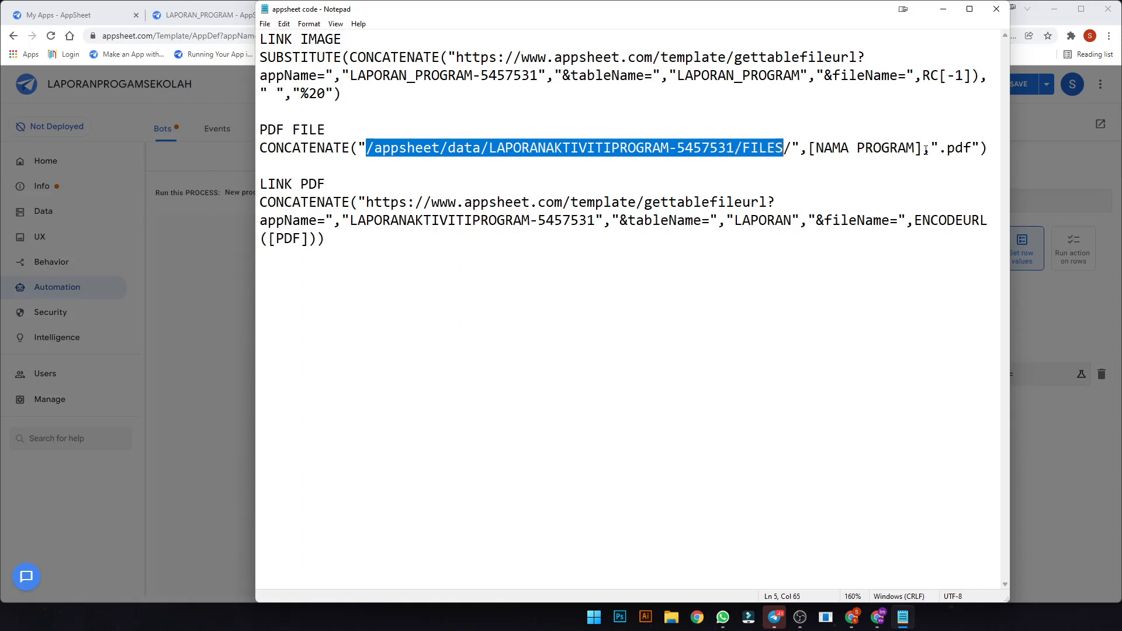
{"action": "left_click_drag", "start_coordinate": [988, 149], "coordinate": [254, 148]}
{"action": "key", "text": "ctrl+c"}
- Back in AppSheet, paste the copied formula as the new value for the PDF column and enlarge the page to 125%
{"action": "left_click", "coordinate": [1056, 360]}
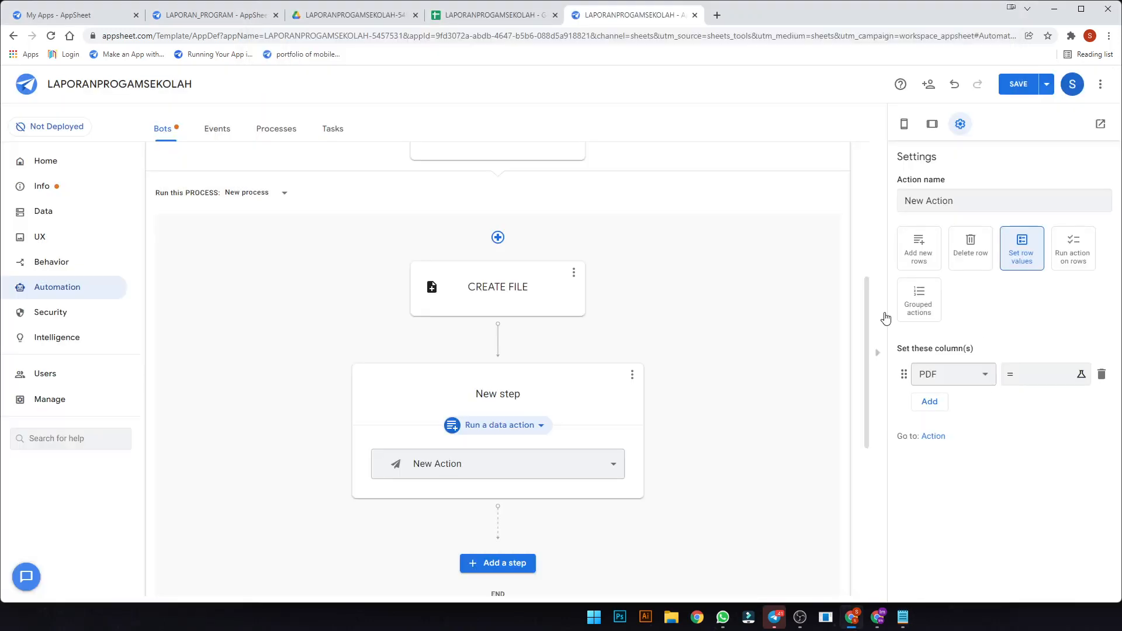
{"action": "left_click", "coordinate": [1052, 374]}
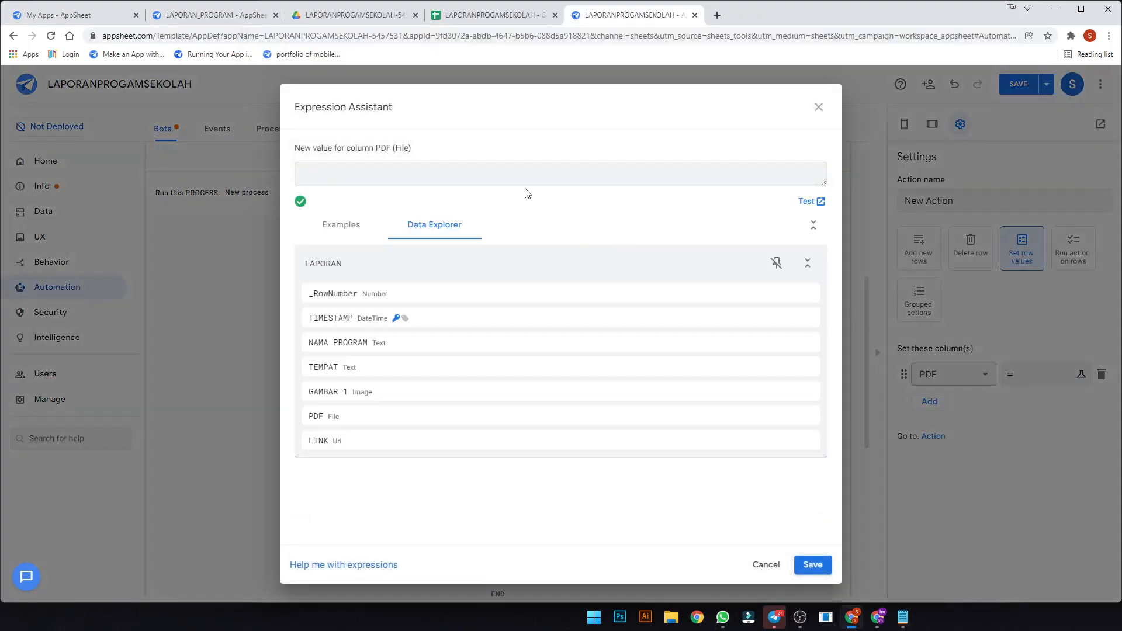
{"action": "left_click_drag", "start_coordinate": [823, 183], "coordinate": [813, 289]}
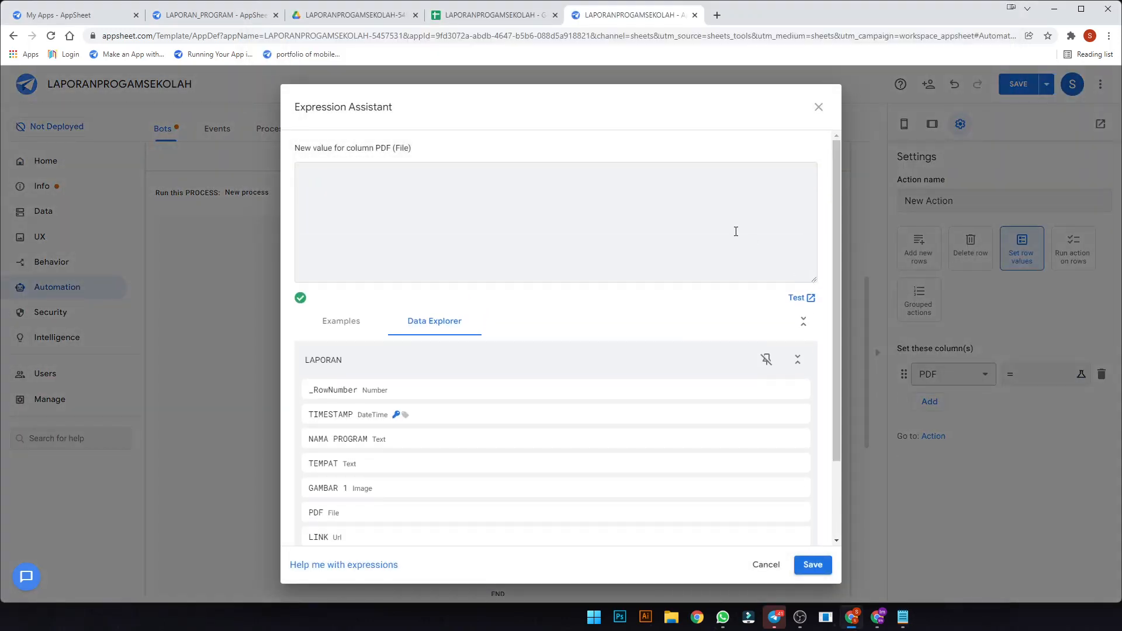
{"action": "key", "text": "ctrl+v"}
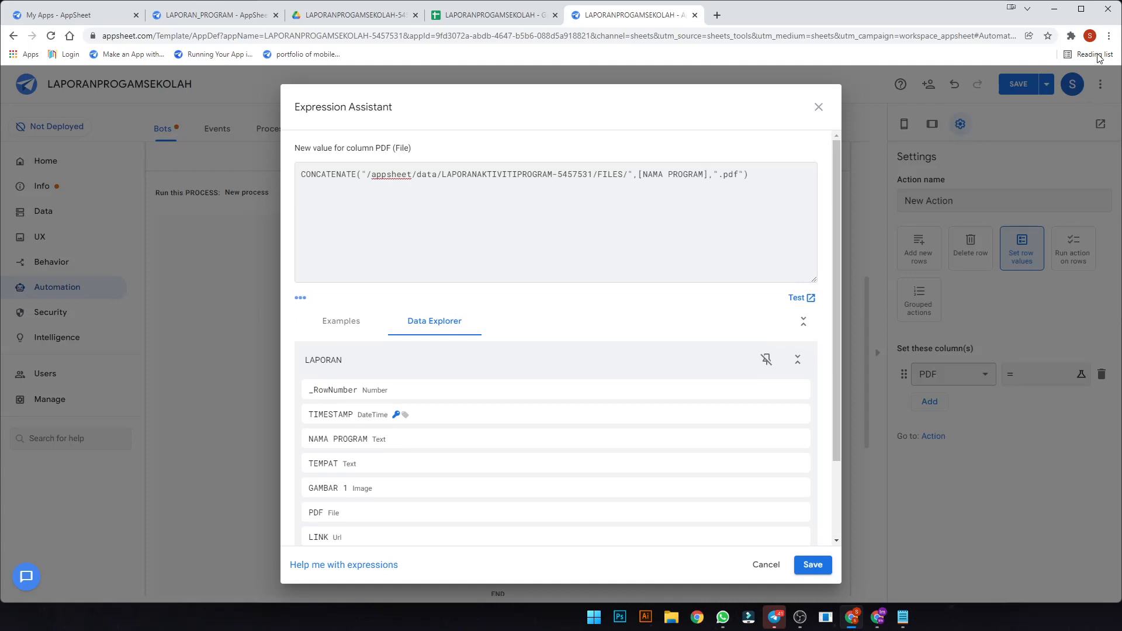
{"action": "left_click", "coordinate": [1108, 37]}
{"action": "left_click", "coordinate": [1069, 134]}
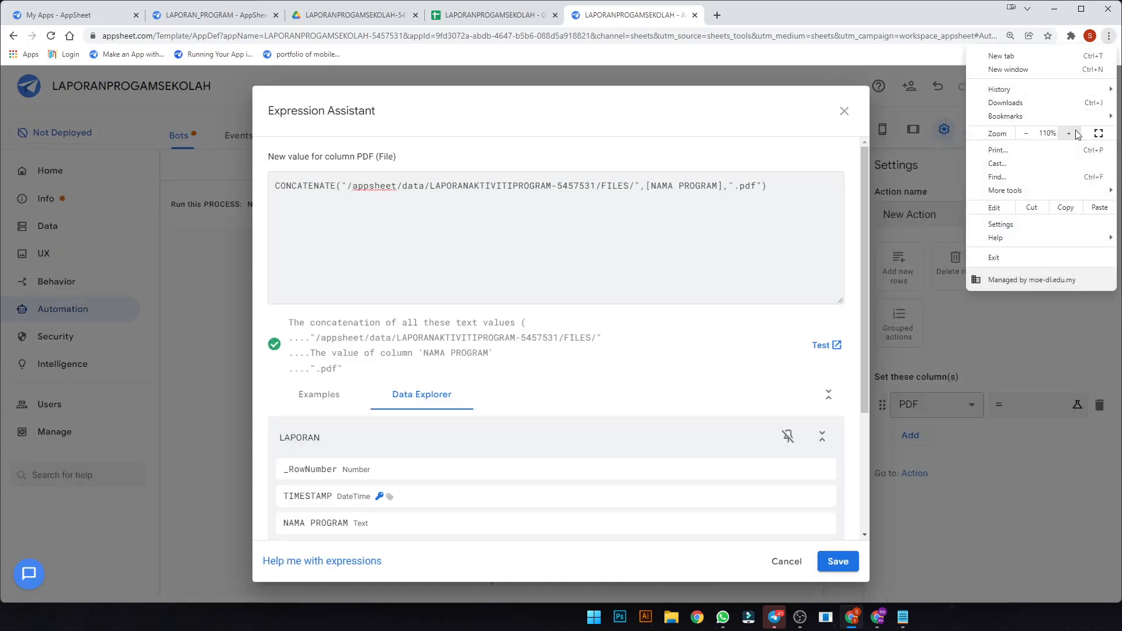
{"action": "left_click", "coordinate": [1069, 133]}
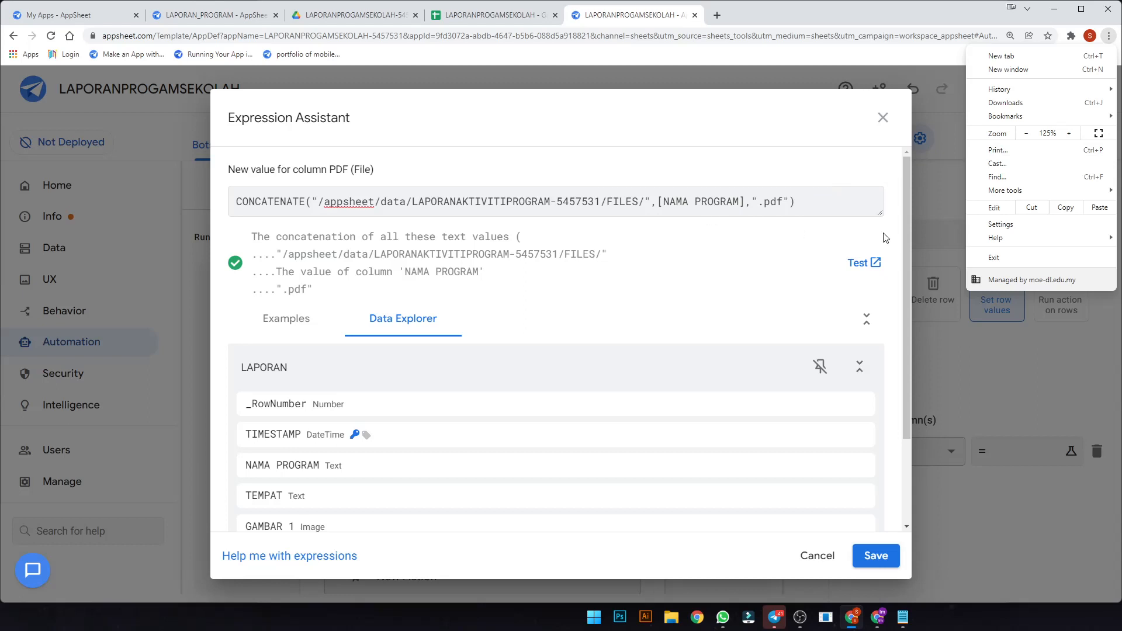
{"action": "left_click", "coordinate": [881, 218]}
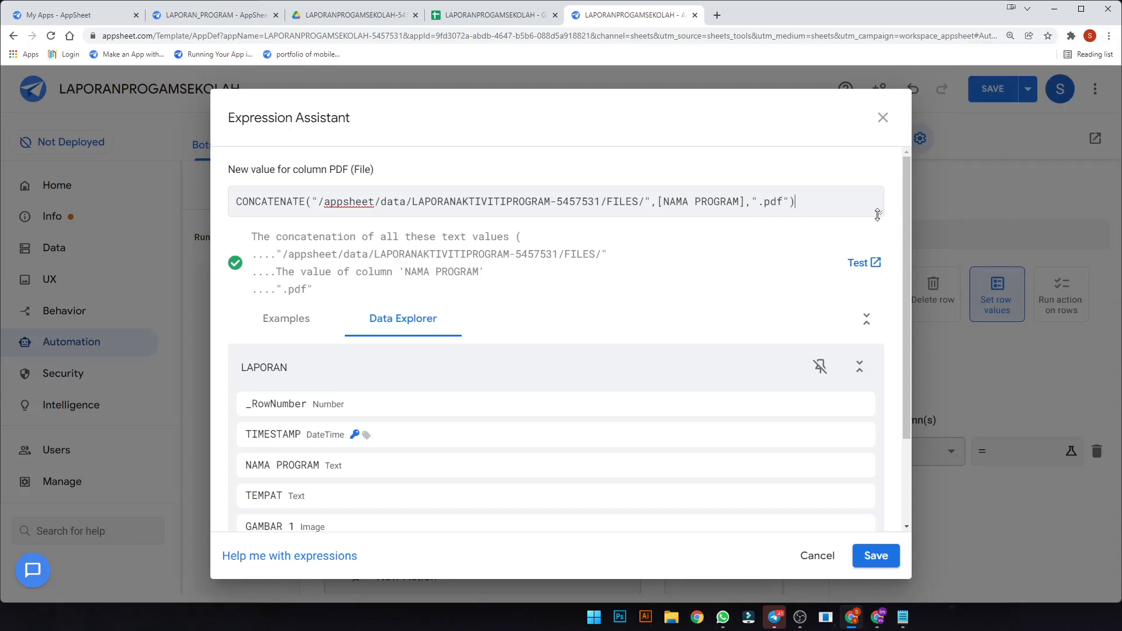
{"action": "left_click_drag", "start_coordinate": [881, 218], "coordinate": [881, 283]}
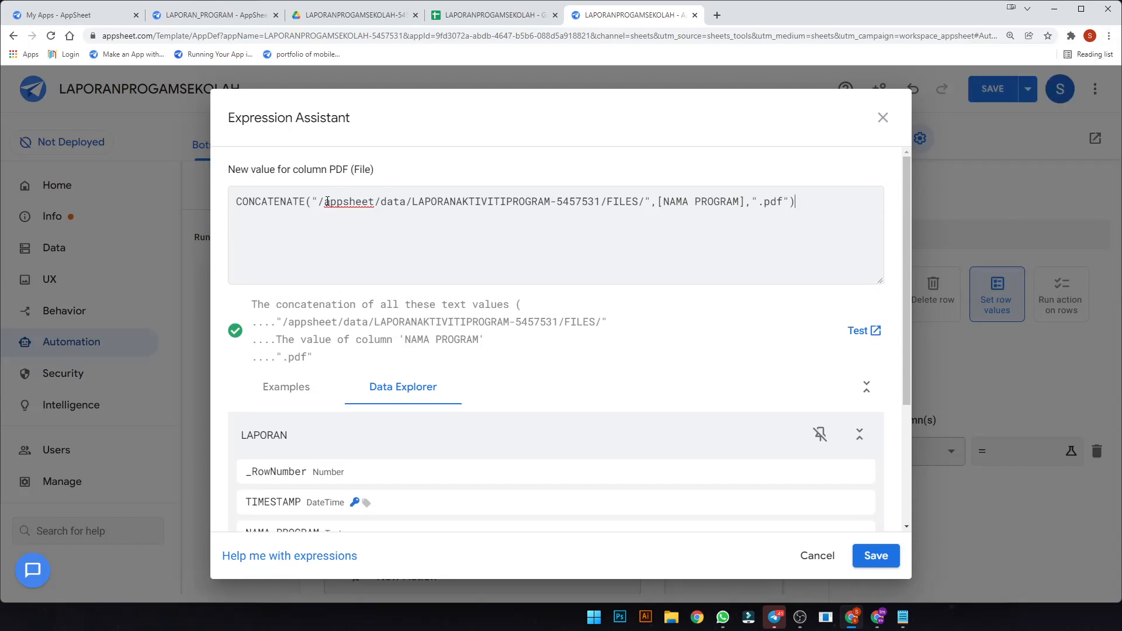
- Replace appsheet/data in the formula's file path with MYAPPSHEET/HEM/LAPORAN
{"action": "left_click_drag", "start_coordinate": [325, 201], "coordinate": [409, 209]}
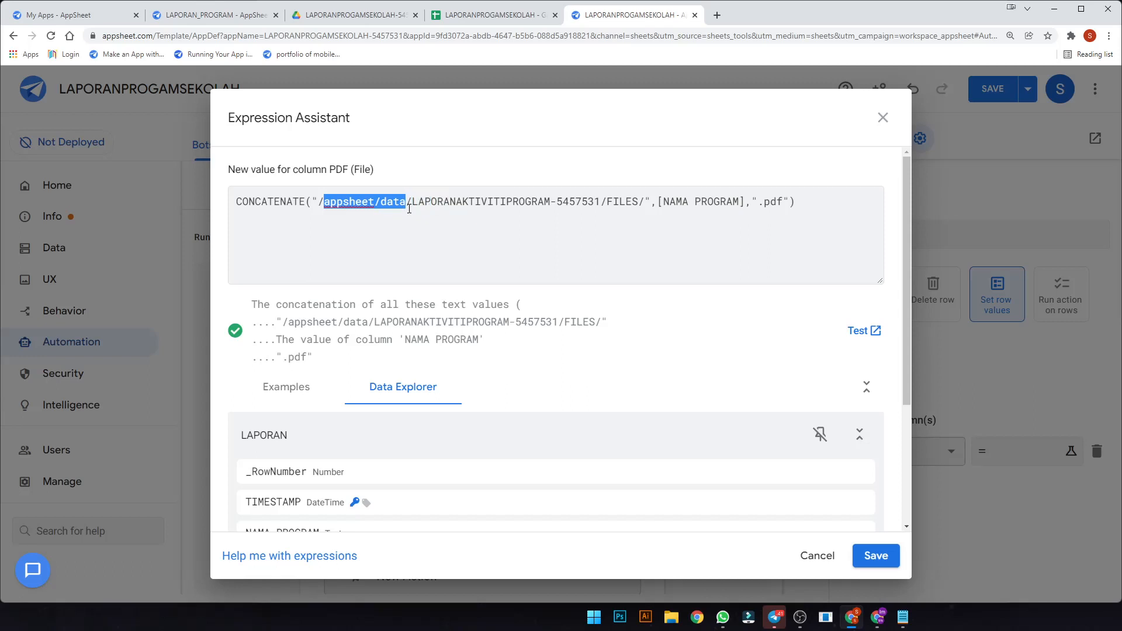
{"action": "type", "text": "MY"}
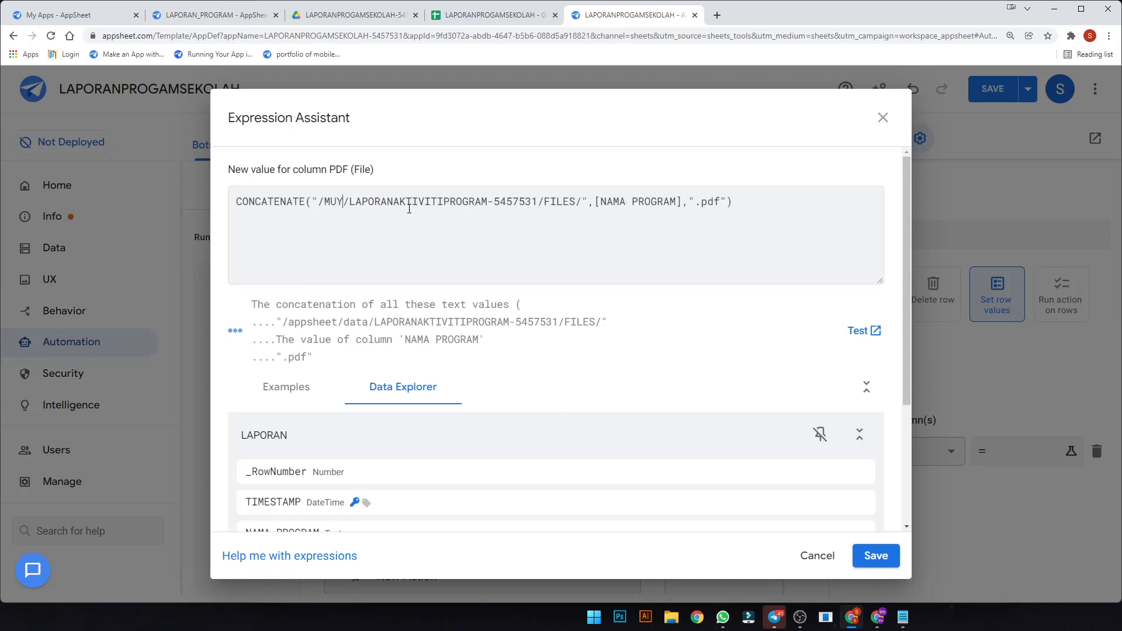
{"action": "type", "text": "APPSHEET"}
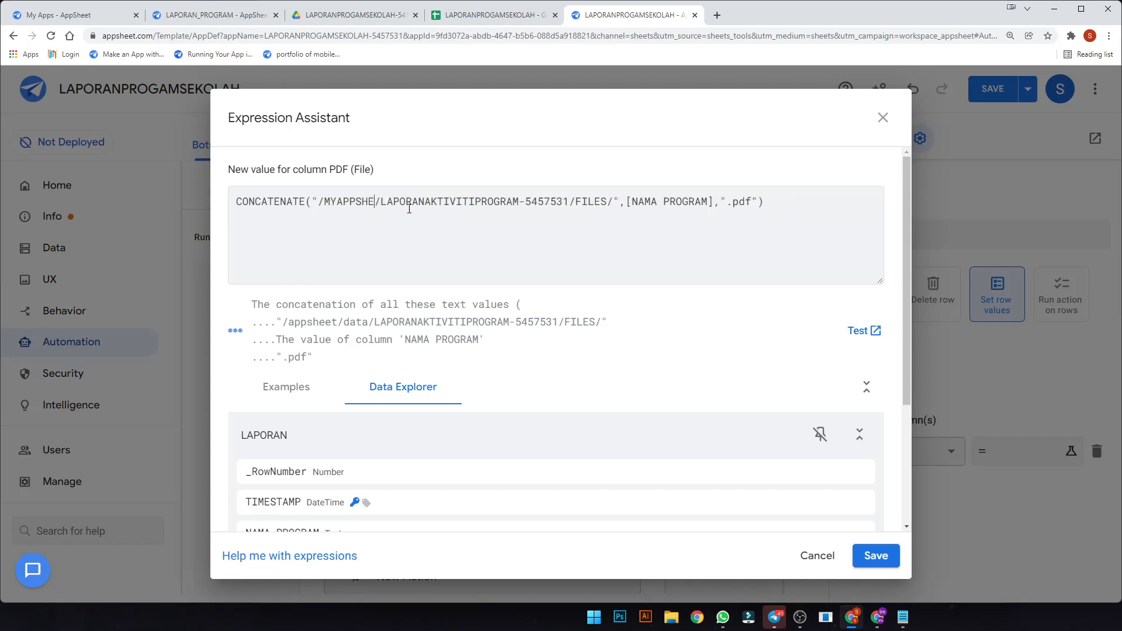
{"action": "type", "text": "/"}
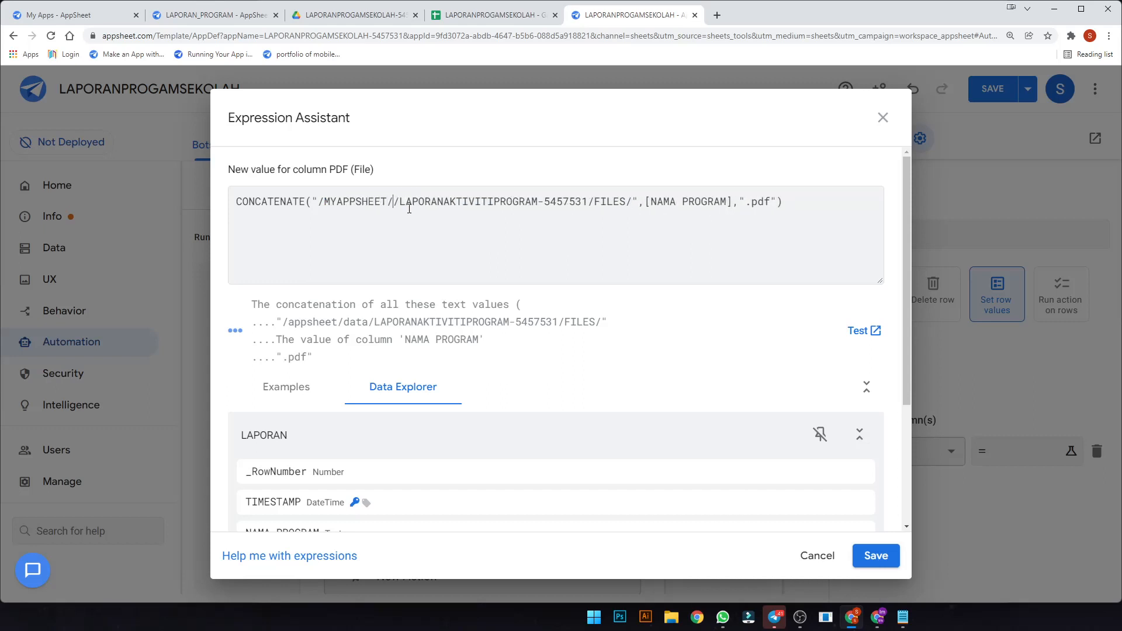
{"action": "key", "text": "BackSpace"}
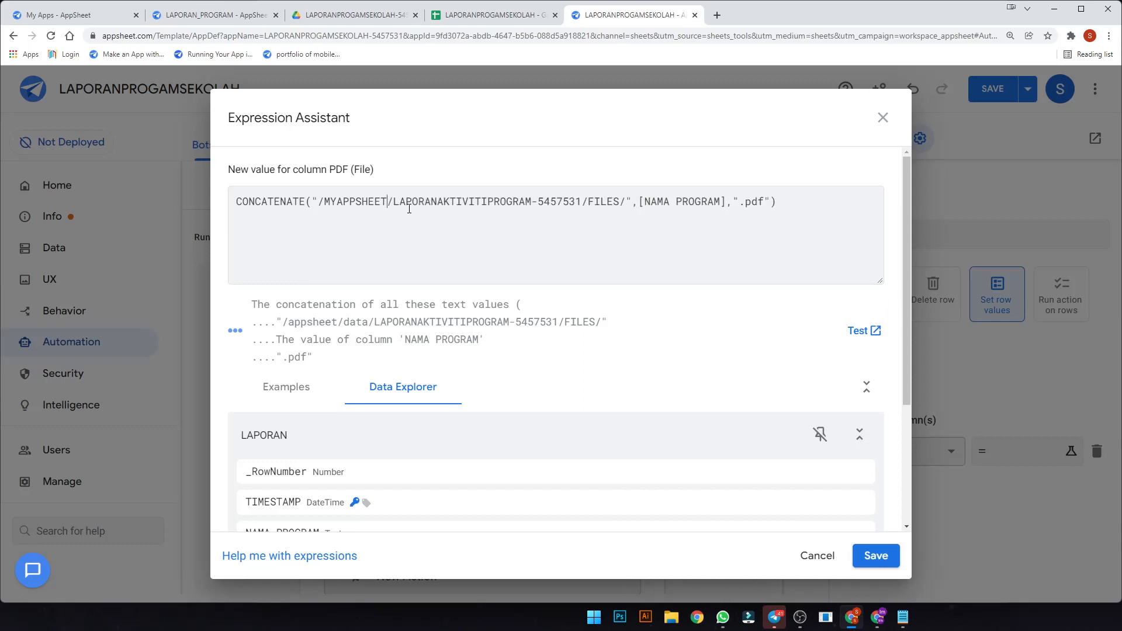
{"action": "type", "text": "/HEM/"}
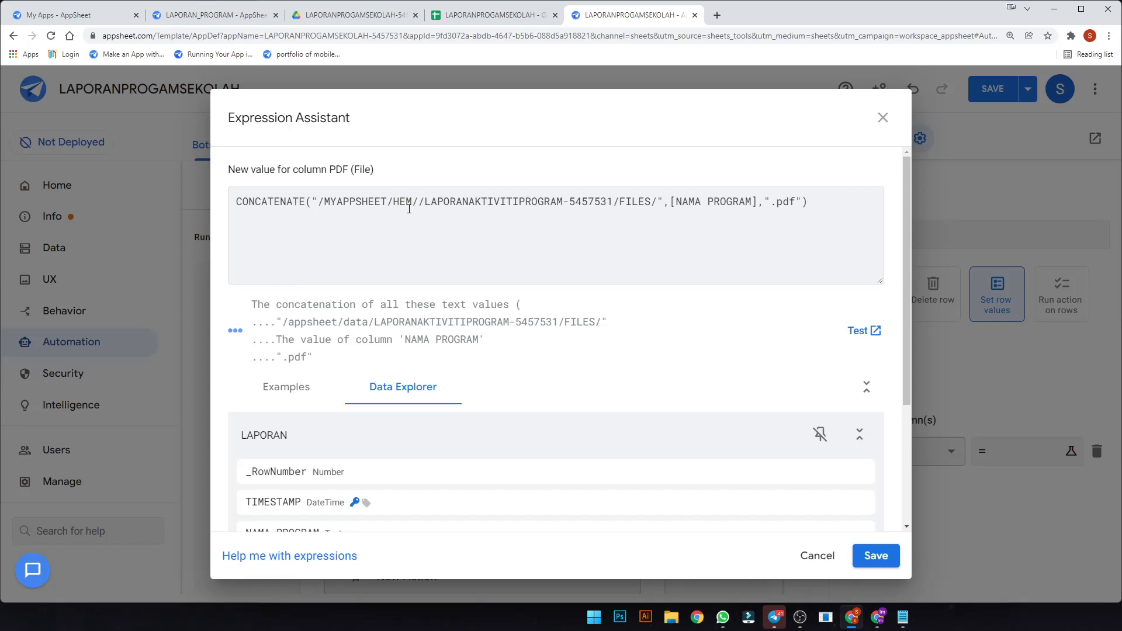
{"action": "type", "text": "LAPORAN"}
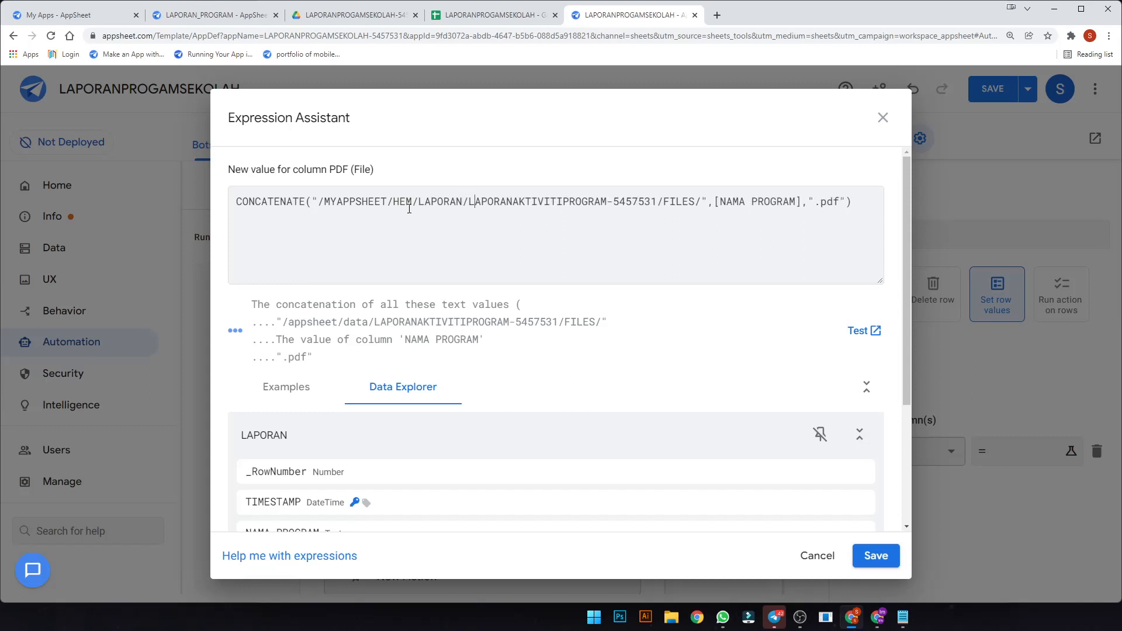
- Replace the LAPORANAKTIVITIPROGRAM app folder in the path with this app's full appName value copied from the page address
{"action": "key", "text": "Right"}
{"action": "key", "text": "Right"}
{"action": "key", "text": "Right"}
{"action": "key", "text": "Right"}
{"action": "key", "text": "Right"}
{"action": "key", "text": "Right"}
{"action": "key", "text": "Right"}
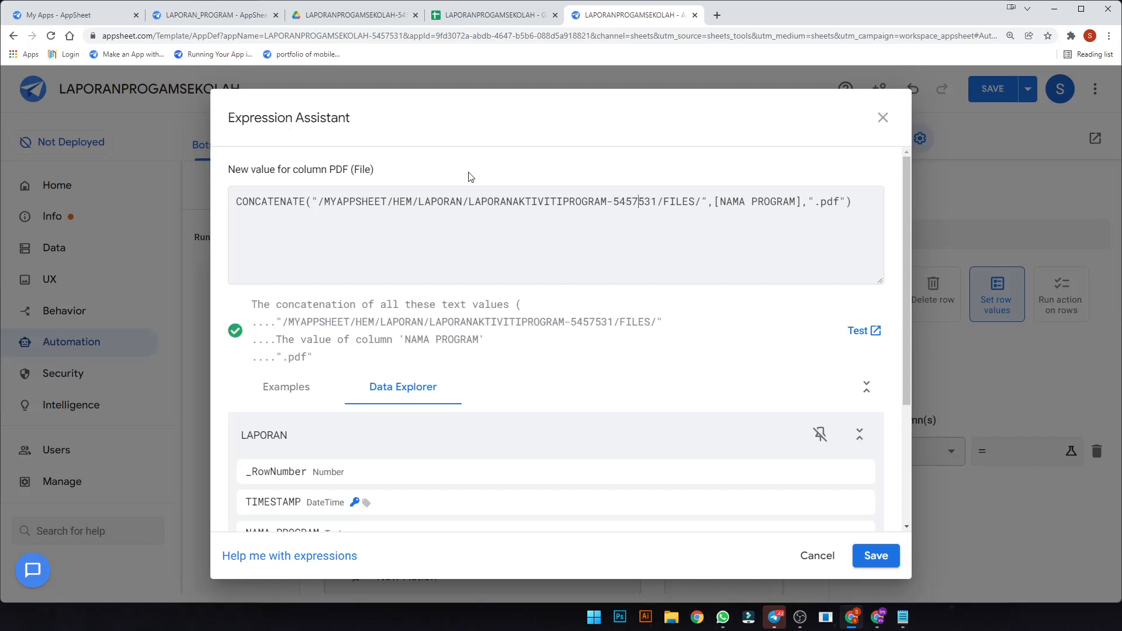
{"action": "left_click_drag", "start_coordinate": [264, 33], "coordinate": [401, 33]}
{"action": "key", "text": "ctrl+c"}
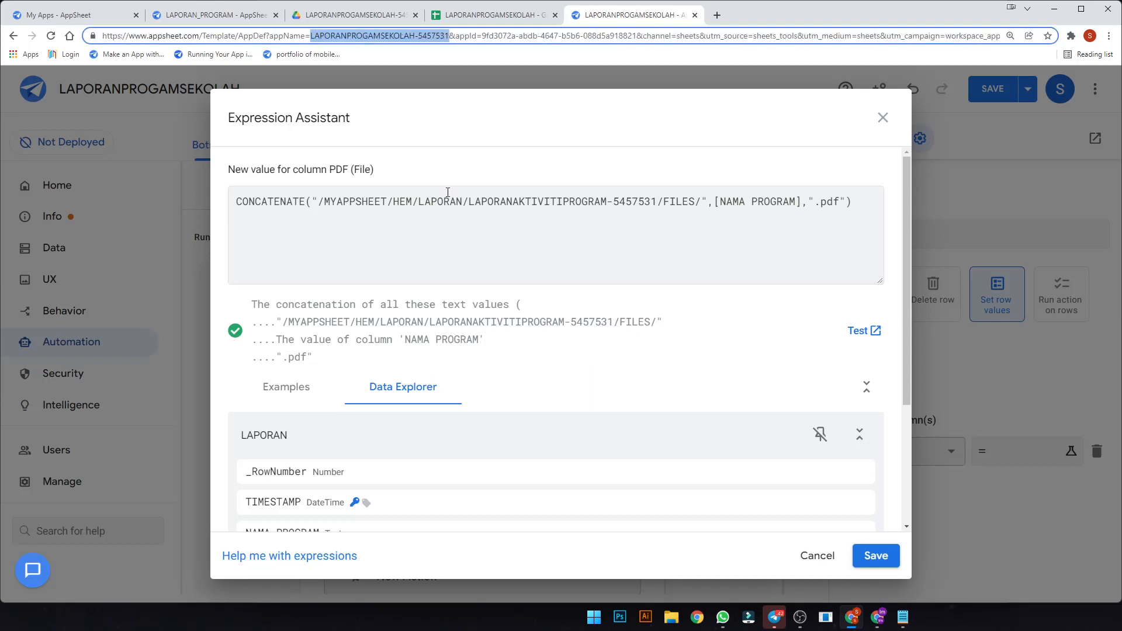
{"action": "left_click_drag", "start_coordinate": [468, 200], "coordinate": [657, 202]}
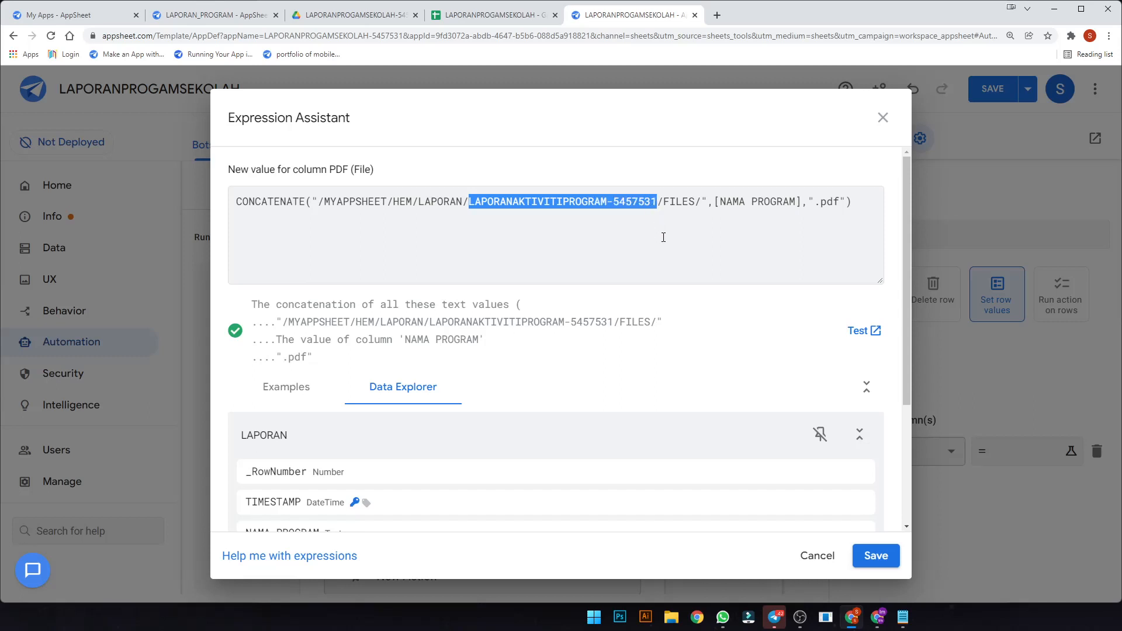
{"action": "key", "text": "ctrl+v"}
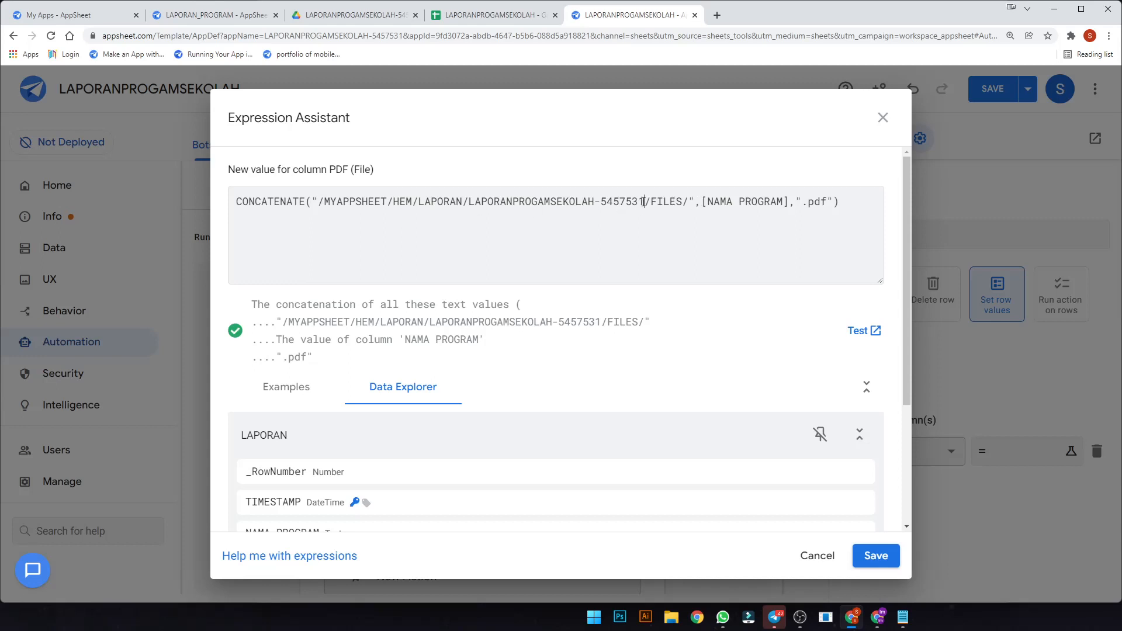
- Change the FILES folder in the path to LAPORAN and check the NAMA PROGRAM column name against the Google Sheet
{"action": "left_click_drag", "start_coordinate": [653, 202], "coordinate": [681, 204]}
{"action": "type", "text": "LAPORAN"}
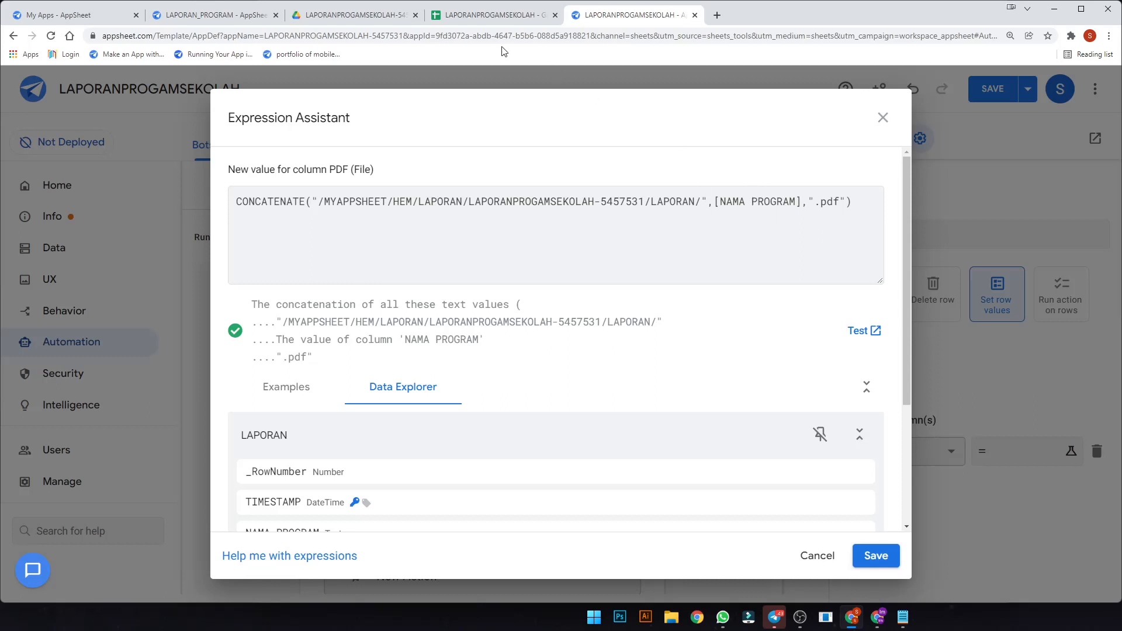
{"action": "left_click", "coordinate": [484, 19]}
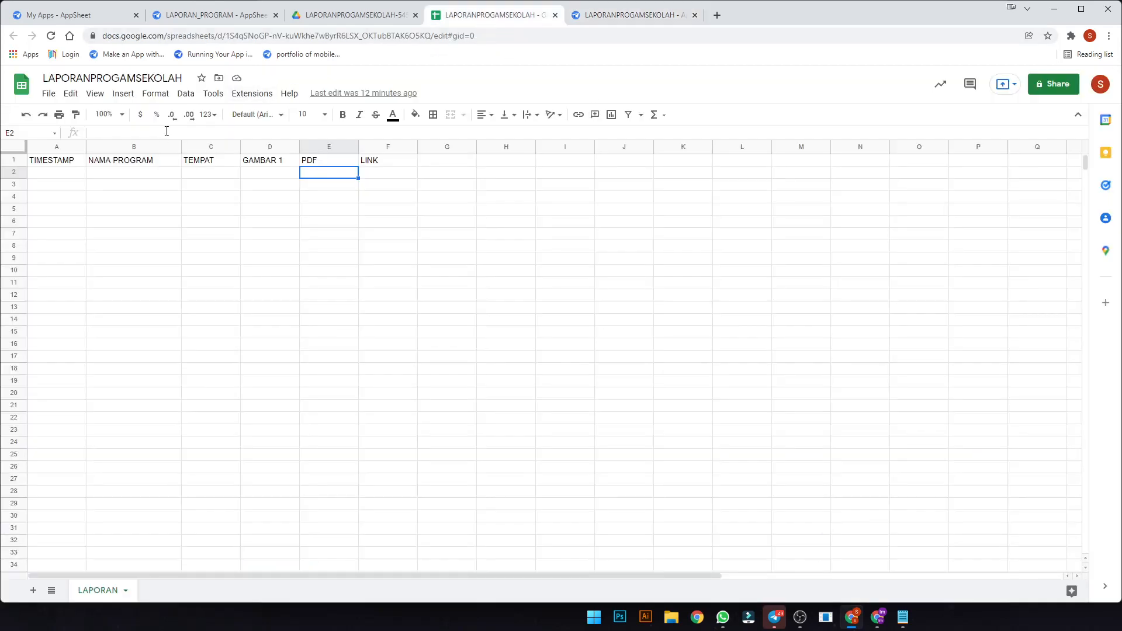
{"action": "left_click", "coordinate": [146, 161]}
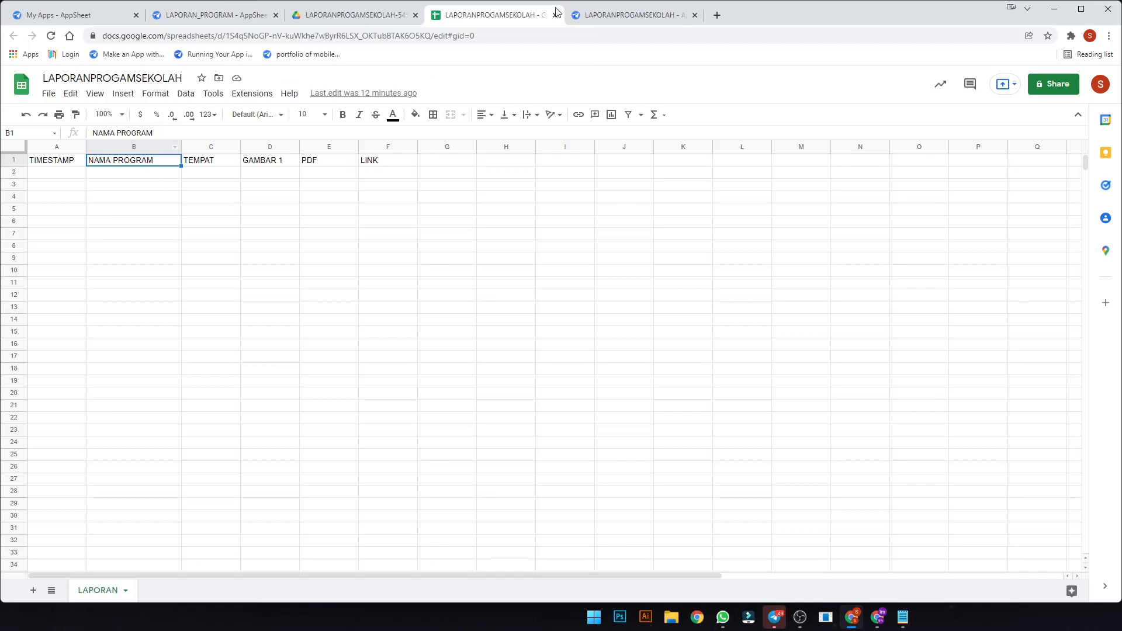
{"action": "left_click", "coordinate": [599, 17]}
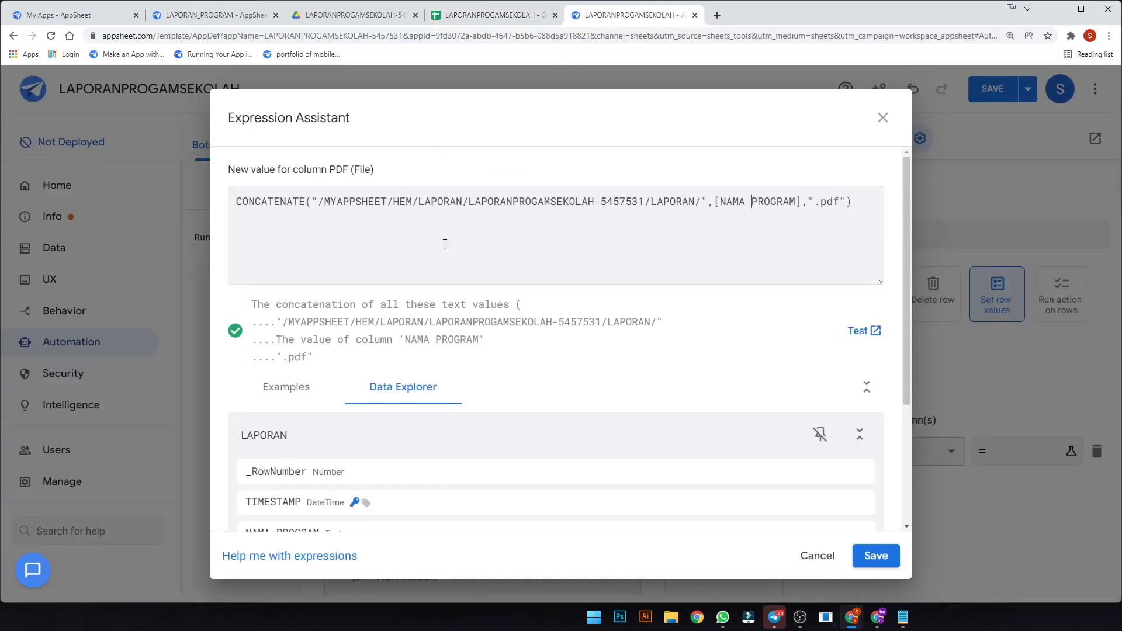
- Save the PDF column's formula and the app, and open the app's data tables with the preview form
{"action": "left_click", "coordinate": [875, 556]}
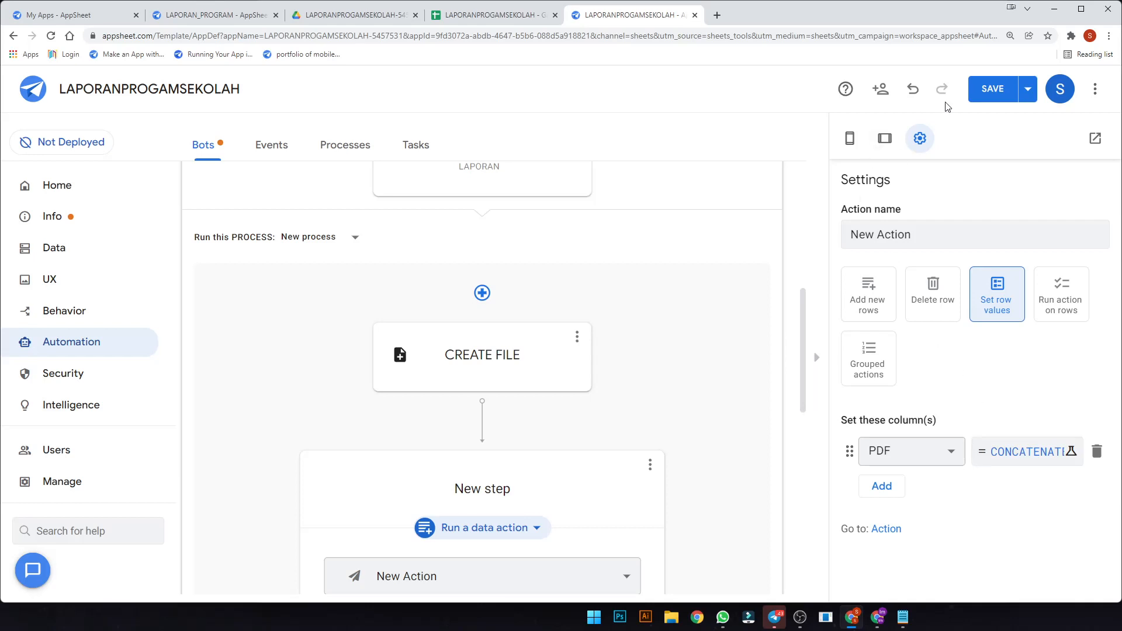
{"action": "left_click", "coordinate": [984, 94]}
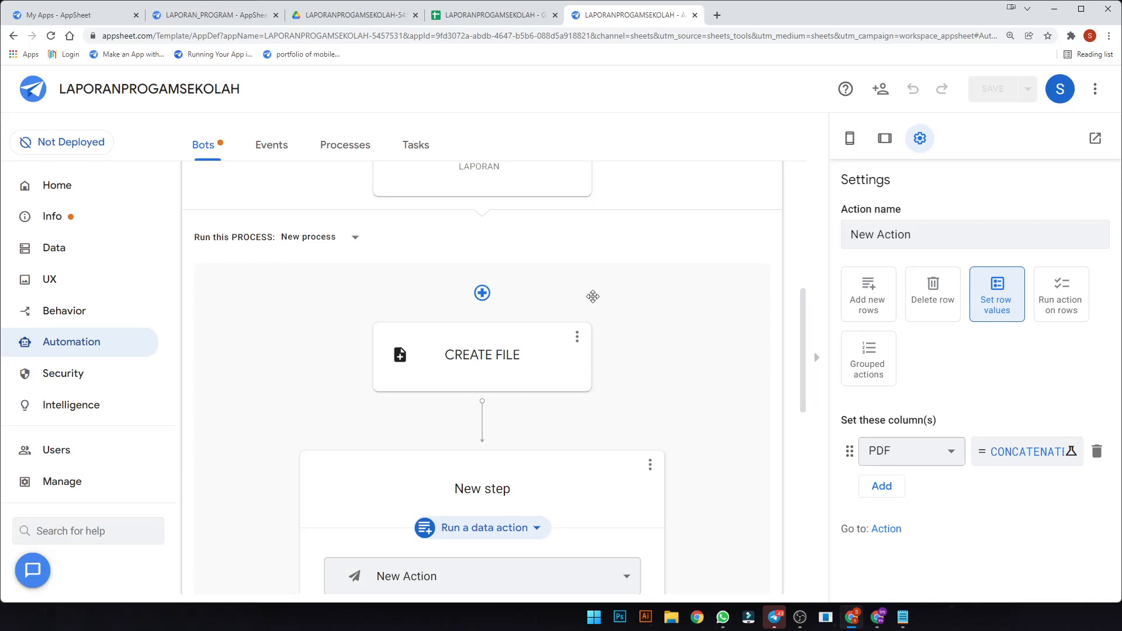
{"action": "left_click", "coordinate": [82, 246]}
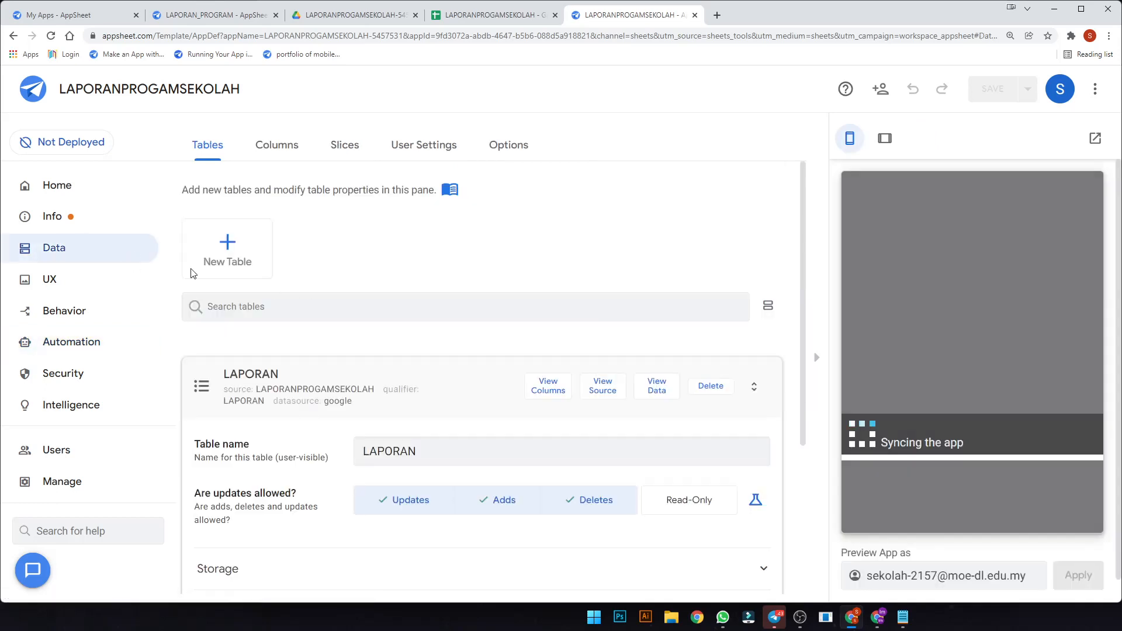
{"action": "left_click", "coordinate": [75, 217]}
{"action": "left_click", "coordinate": [108, 260]}
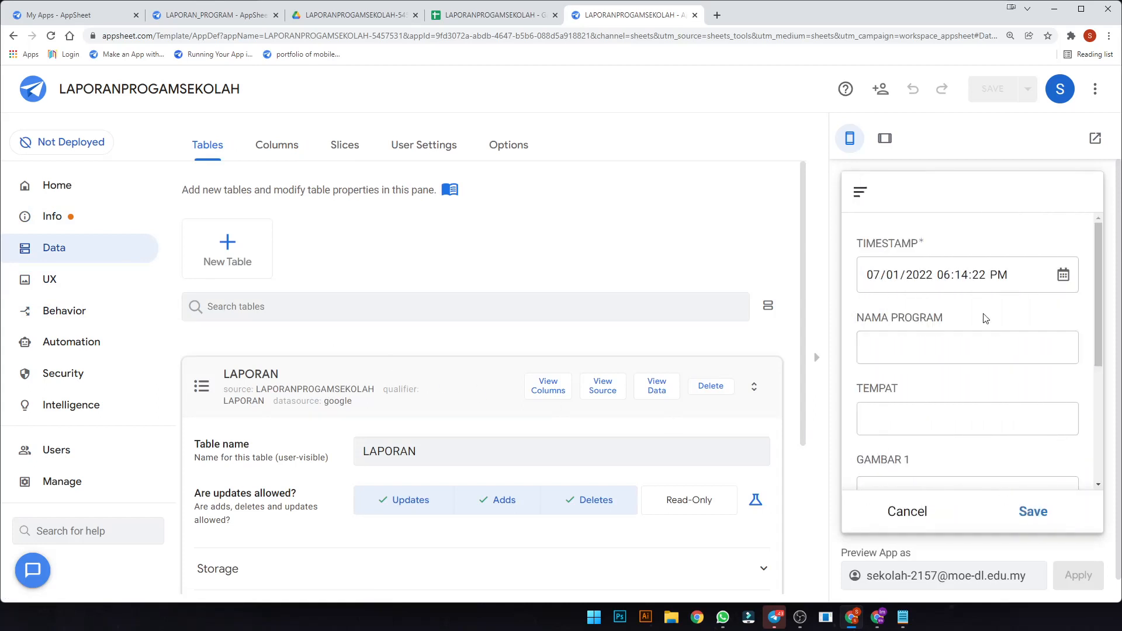
- In the preview form, enter MARI MEMBACA as NAMA PROGRAM and RUMAH as TEMPAT
{"action": "scroll", "coordinate": [982, 320], "scroll_direction": "down", "scroll_amount": 2}
{"action": "left_click", "coordinate": [942, 250]}
{"action": "scroll", "coordinate": [947, 292], "scroll_direction": "up", "scroll_amount": 2}
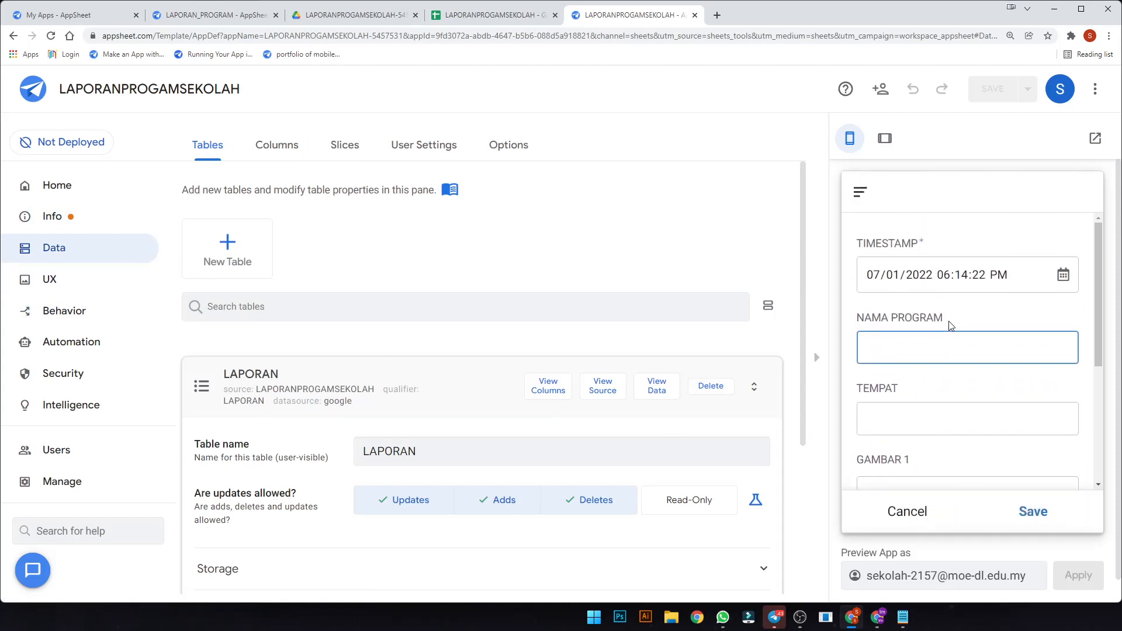
{"action": "type", "text": "MAR"}
{"action": "type", "text": "MEB"}
{"action": "type", "text": "MBACA"}
{"action": "left_click", "coordinate": [937, 422]}
{"action": "type", "text": "RUMAH"}
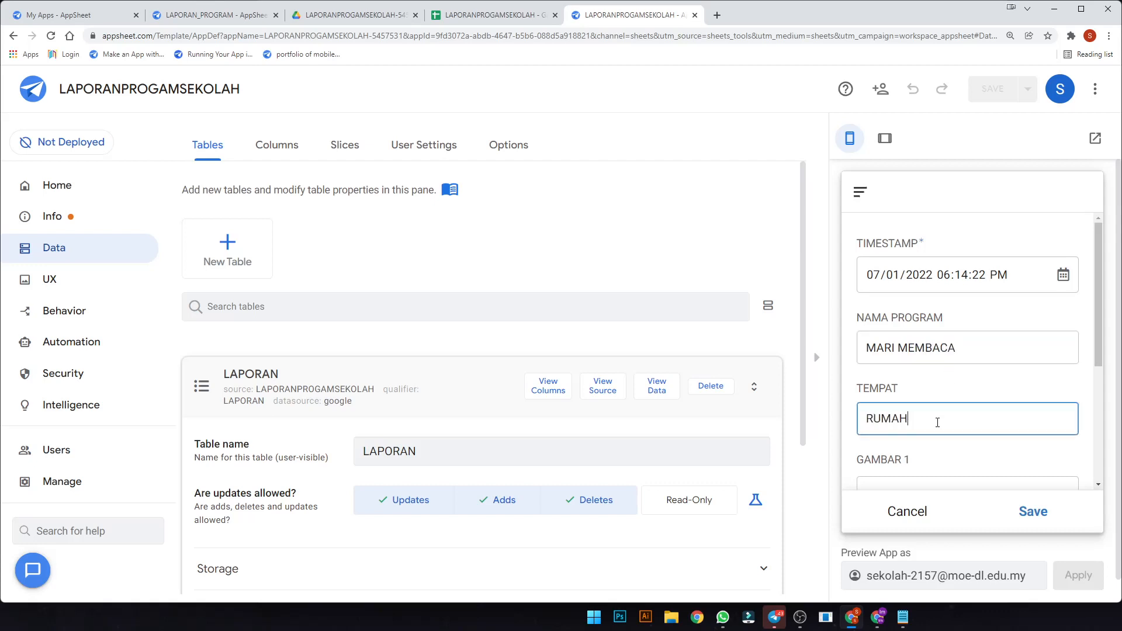
- Add the stacked-books picture from the DESKTOP folder as GAMBAR 1 and save the form entry
{"action": "scroll", "coordinate": [937, 422], "scroll_direction": "down", "scroll_amount": 1}
{"action": "scroll", "coordinate": [964, 447], "scroll_direction": "down", "scroll_amount": 4}
{"action": "left_click", "coordinate": [968, 357]}
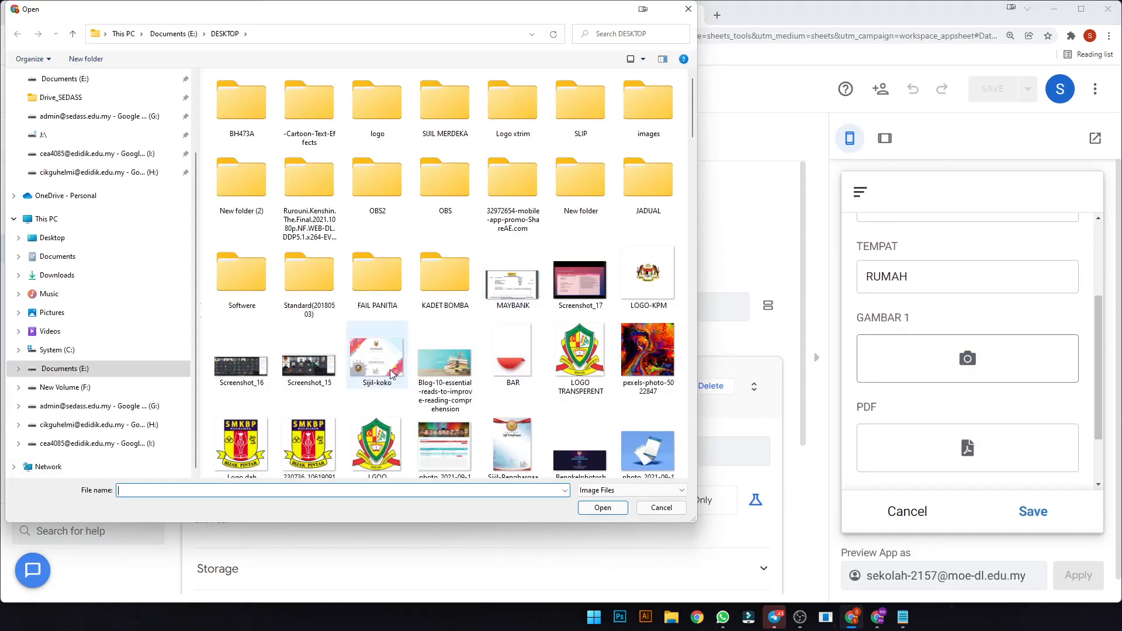
{"action": "double_click", "coordinate": [450, 371]}
{"action": "scroll", "coordinate": [982, 426], "scroll_direction": "down", "scroll_amount": 3}
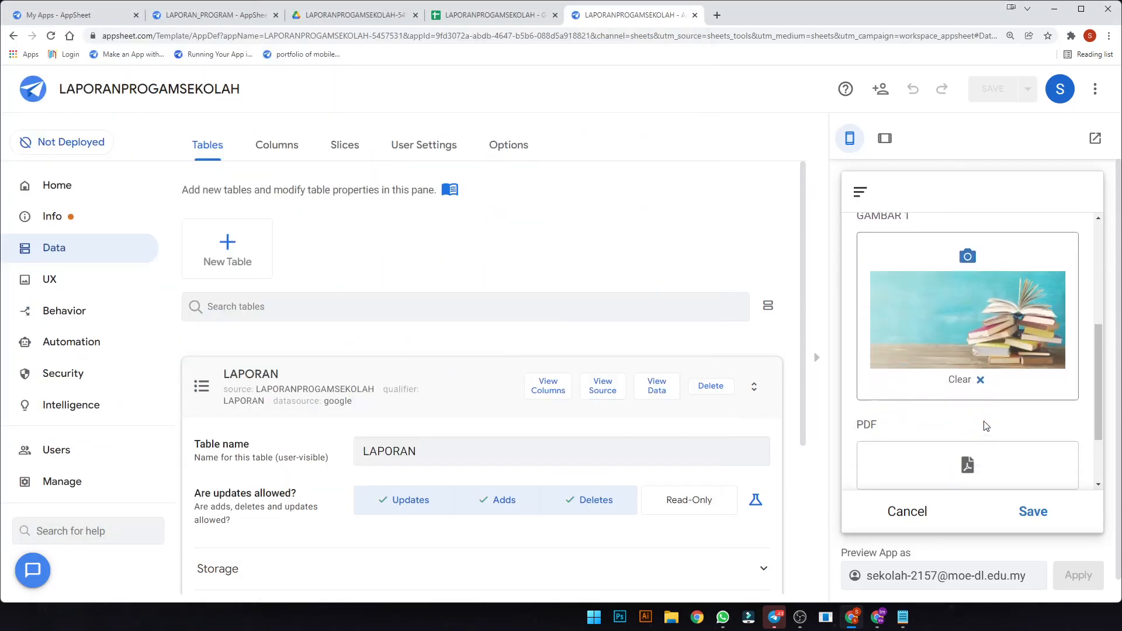
{"action": "scroll", "coordinate": [1015, 468], "scroll_direction": "down", "scroll_amount": 3}
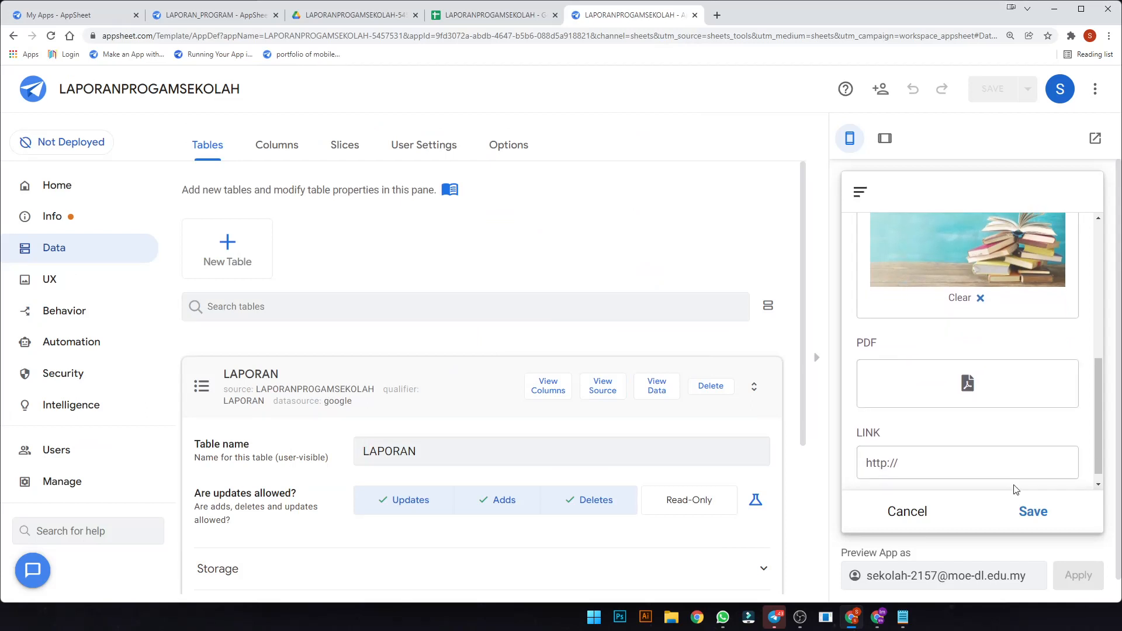
{"action": "left_click", "coordinate": [1036, 489]}
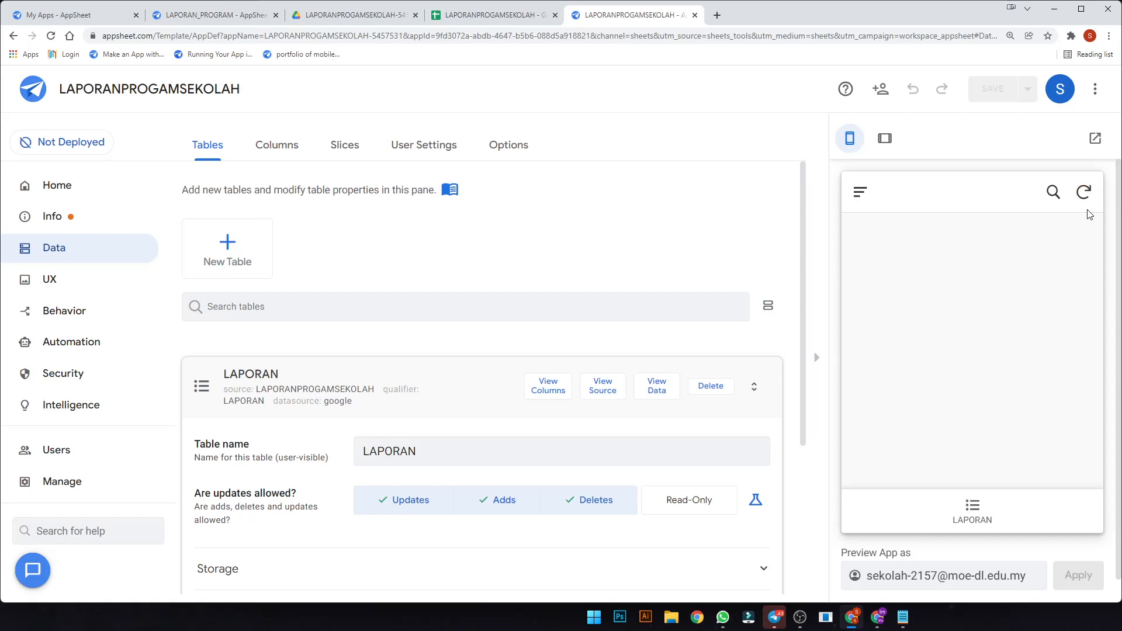
- Open the MARI MEMBACA record in the LAPORAN view and examine its generated PDF report
{"action": "left_click", "coordinate": [981, 515]}
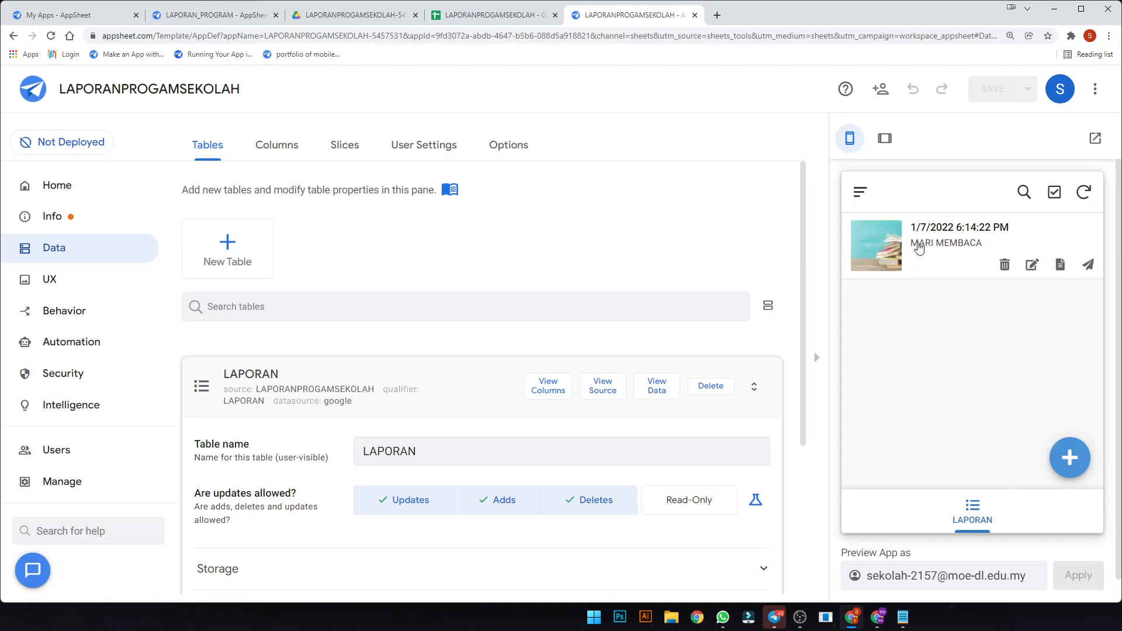
{"action": "left_click", "coordinate": [979, 268]}
{"action": "scroll", "coordinate": [935, 350], "scroll_direction": "down", "scroll_amount": 5}
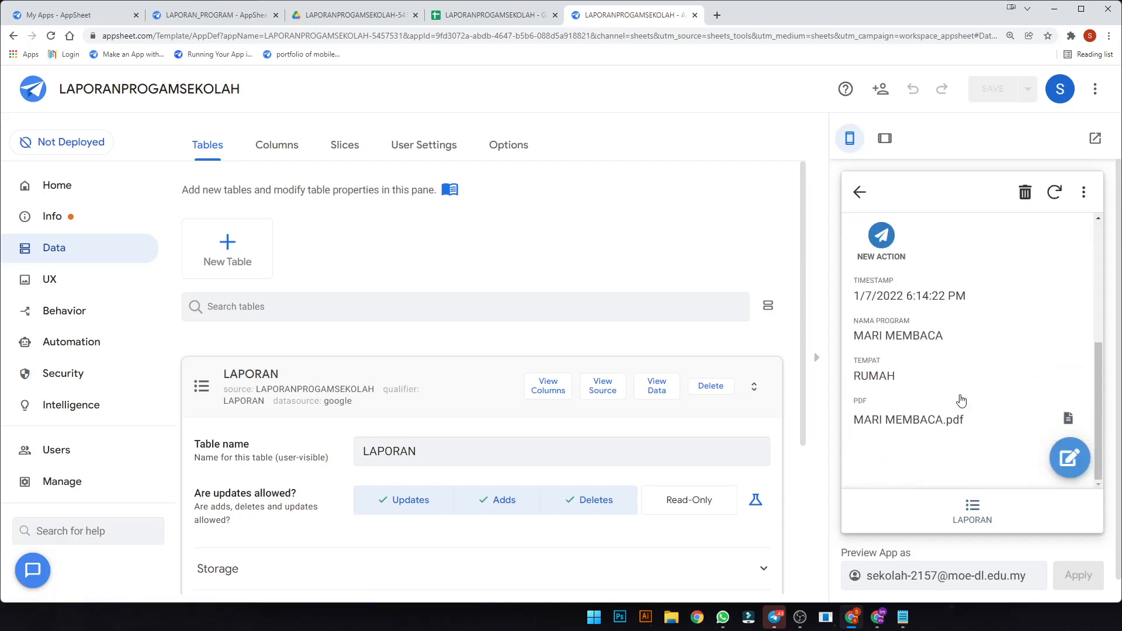
{"action": "left_click", "coordinate": [931, 428]}
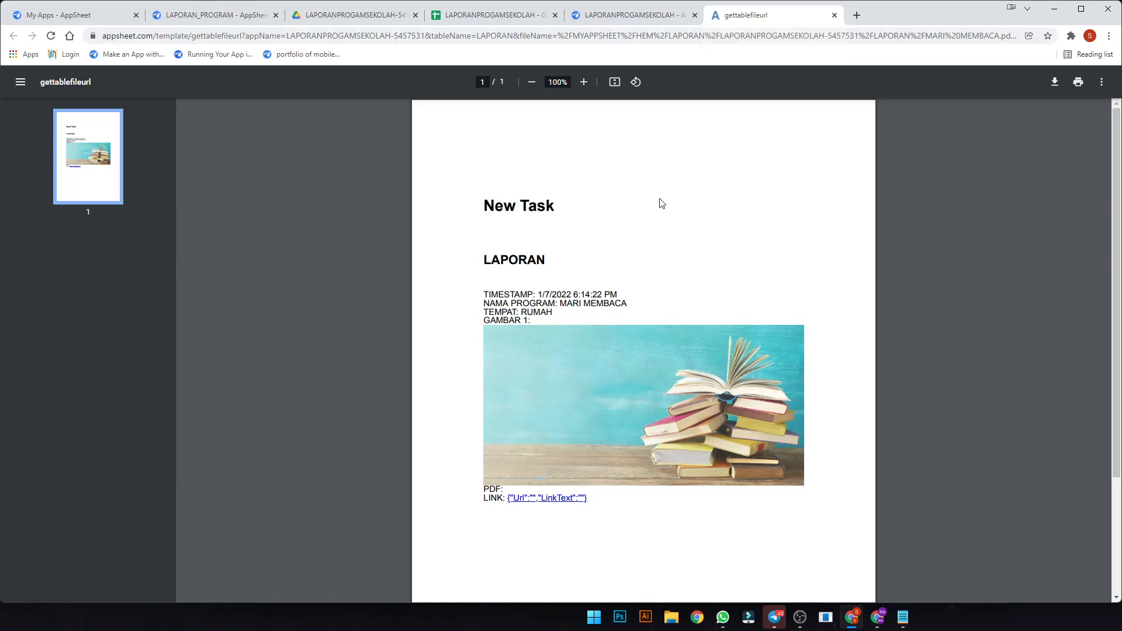
{"action": "left_click", "coordinate": [834, 16]}
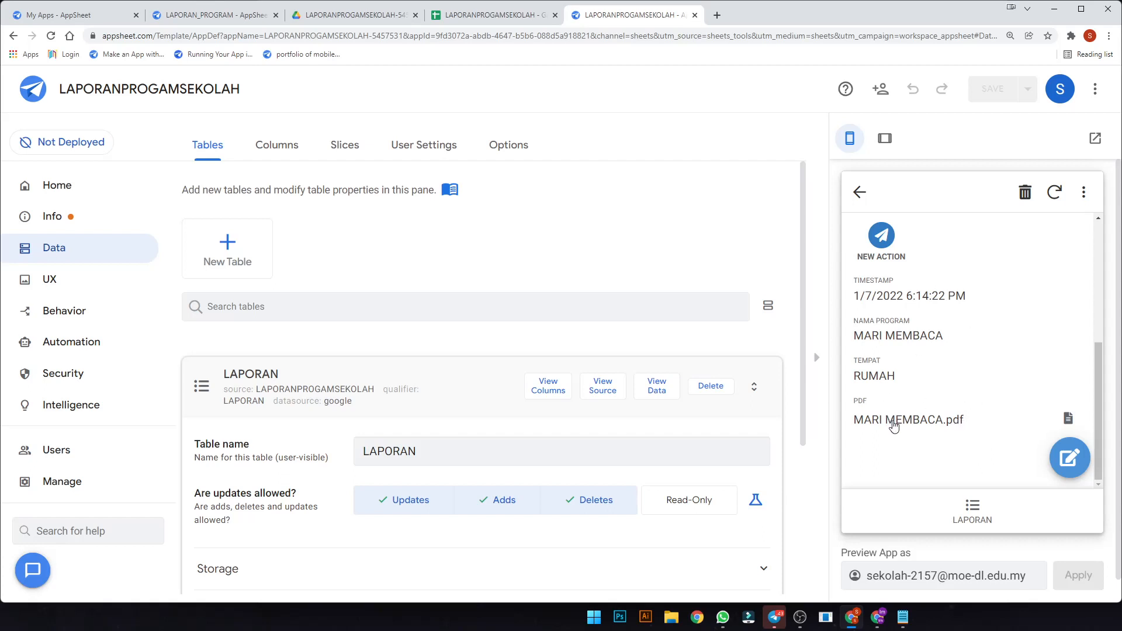
{"action": "scroll", "coordinate": [893, 424], "scroll_direction": "up", "scroll_amount": 2}
{"action": "scroll", "coordinate": [895, 422], "scroll_direction": "down", "scroll_amount": 3}
- Switch to the LAPORANPROGAMSEKOLAH Google Sheet and check the new row's GAMBAR 1 and PDF cells
{"action": "left_click", "coordinate": [485, 15]}
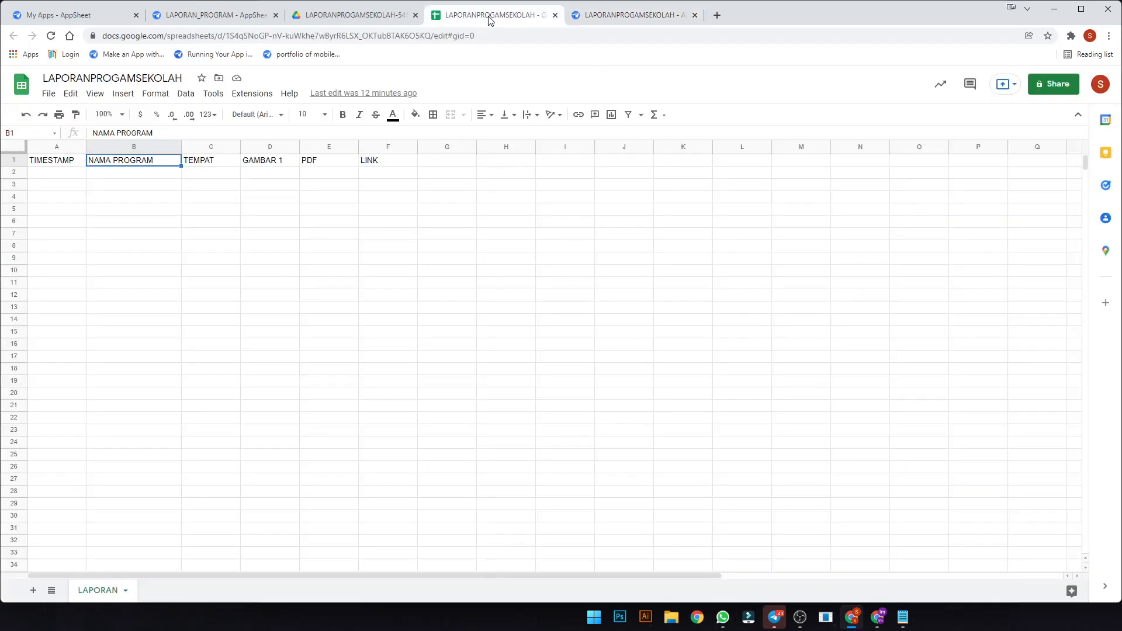
{"action": "left_click", "coordinate": [286, 175]}
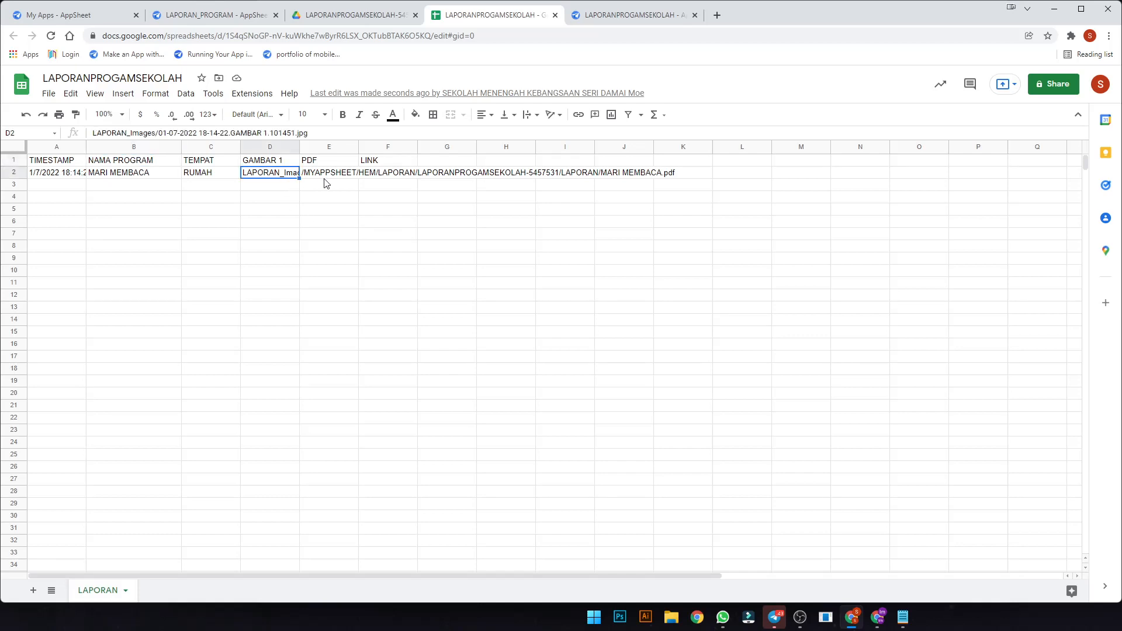
{"action": "left_click", "coordinate": [329, 176]}
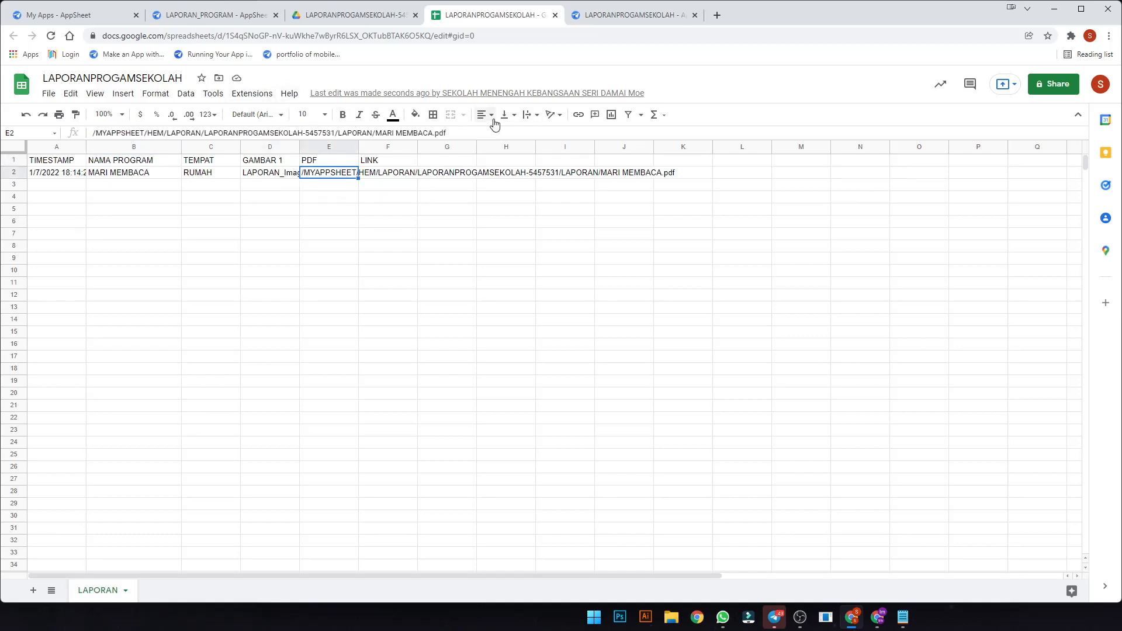
- Set the text wrapping of PDF cell E2 to clip and check the LINK cell beside it
{"action": "left_click", "coordinate": [526, 121]}
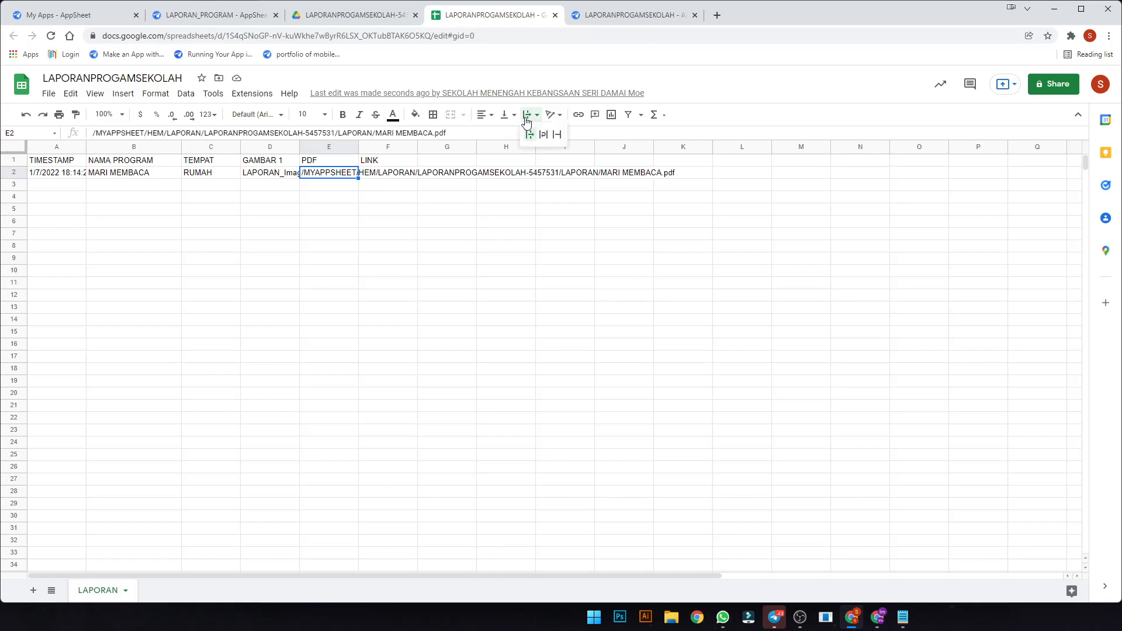
{"action": "left_click", "coordinate": [560, 142]}
{"action": "left_click", "coordinate": [506, 246]}
{"action": "left_click", "coordinate": [324, 174]}
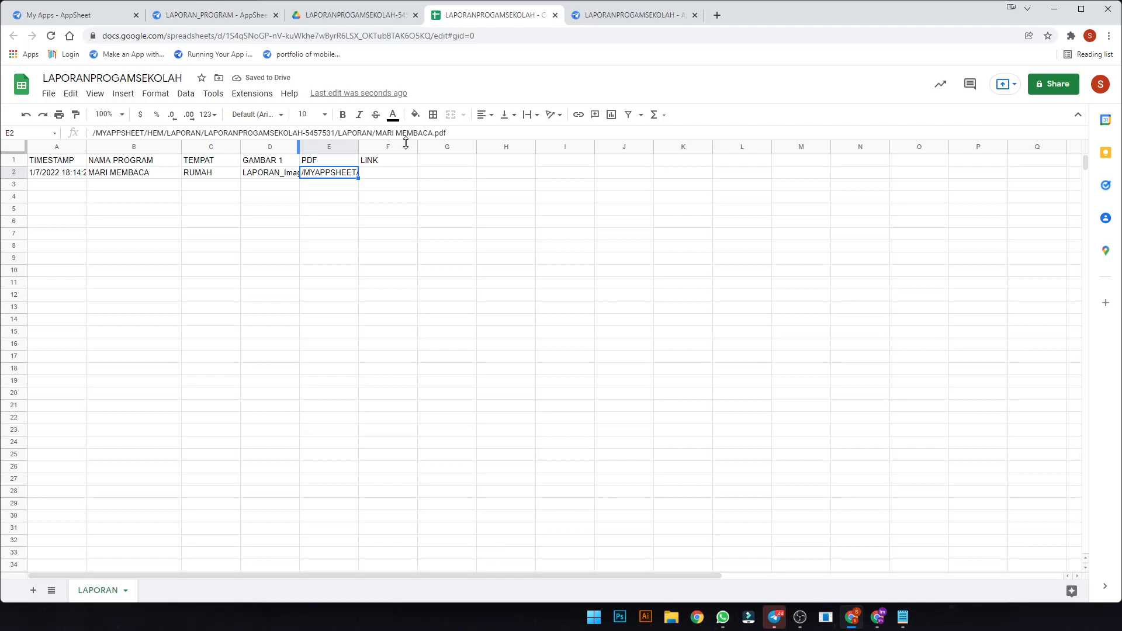
{"action": "left_click", "coordinate": [374, 175]}
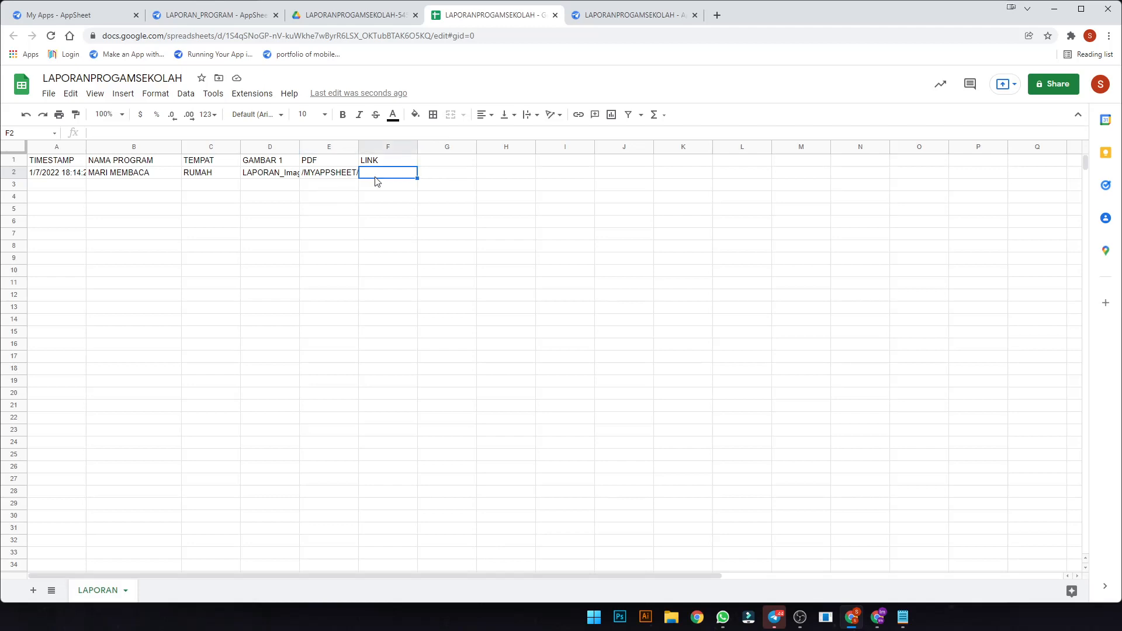
- Return to AppSheet and open the automation bot's data action step with New Action selected
{"action": "left_click", "coordinate": [634, 15]}
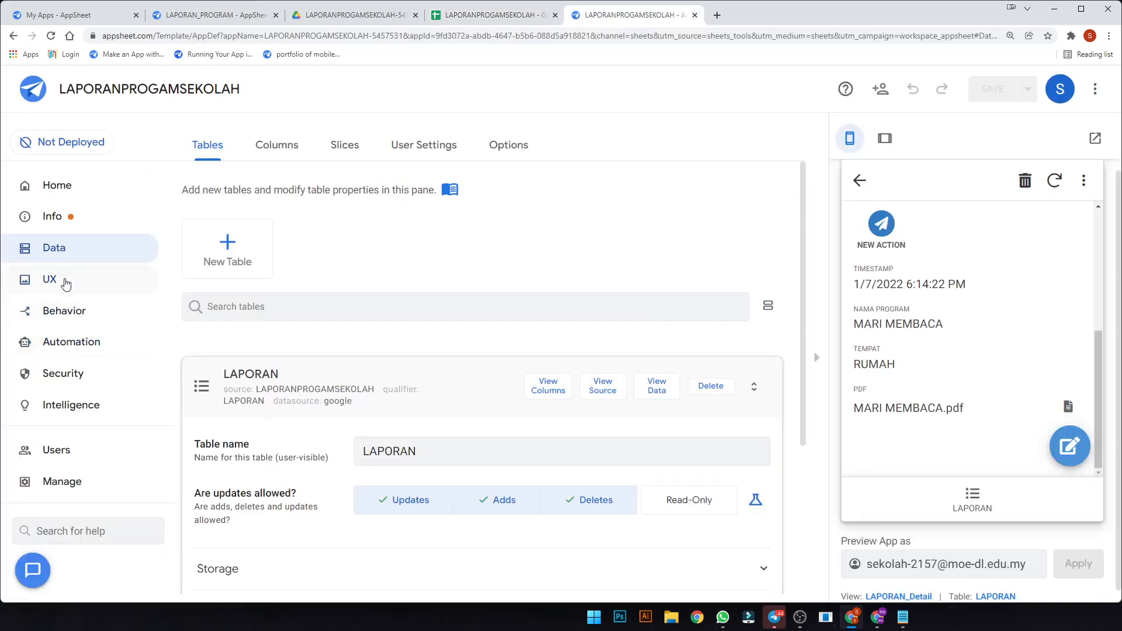
{"action": "left_click", "coordinate": [114, 346]}
{"action": "scroll", "coordinate": [457, 426], "scroll_direction": "down", "scroll_amount": 11}
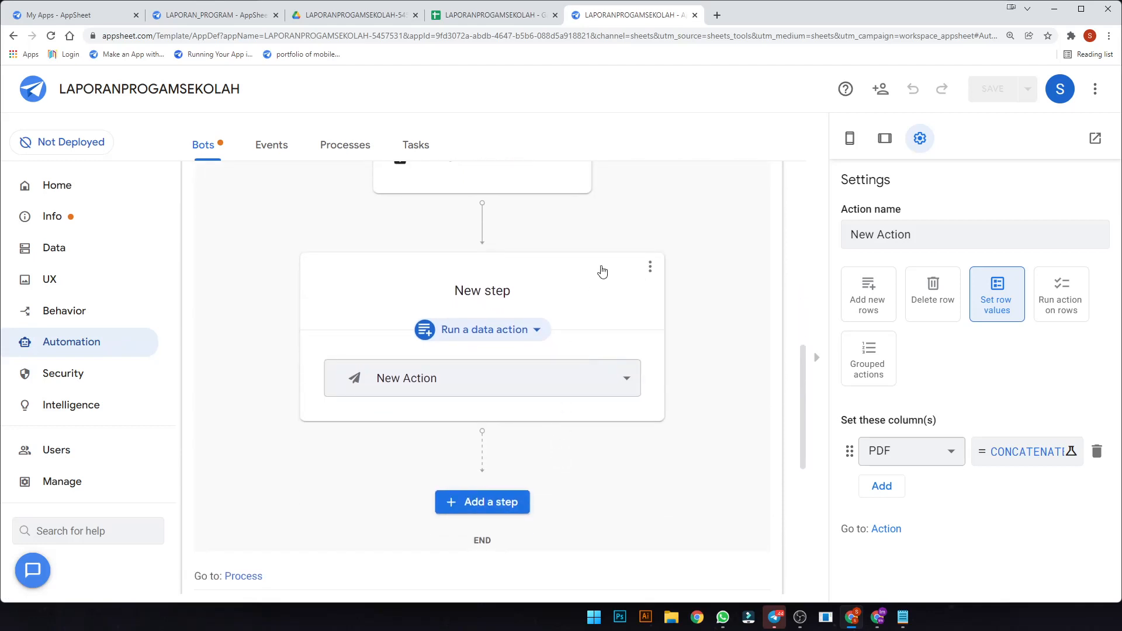
{"action": "left_click", "coordinate": [528, 331]}
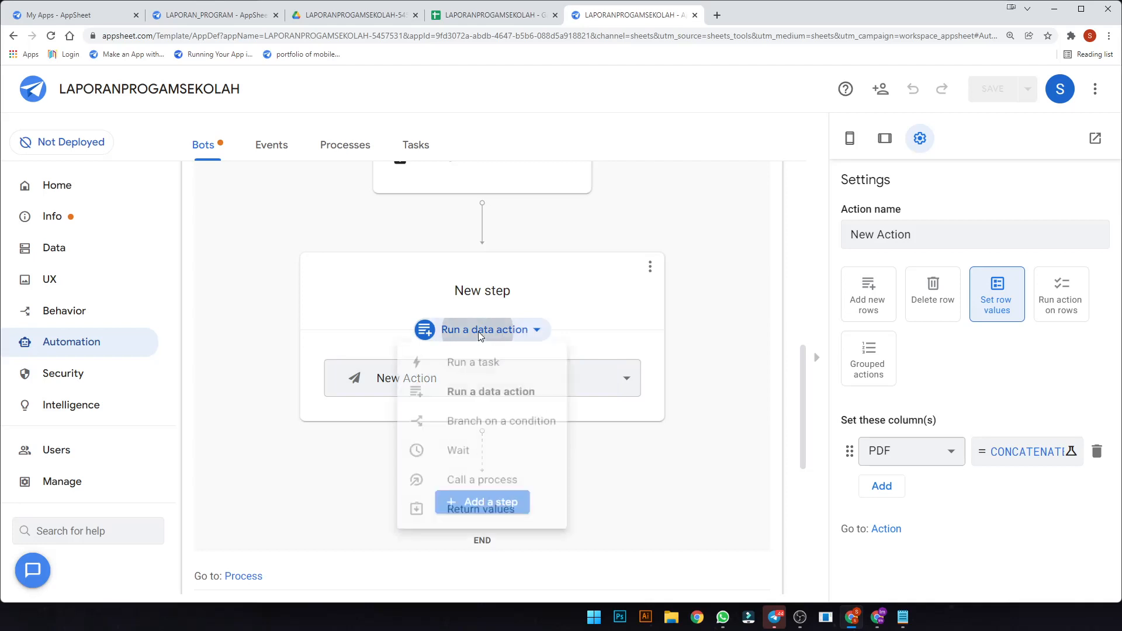
{"action": "left_click", "coordinate": [590, 347]}
{"action": "left_click", "coordinate": [502, 377]}
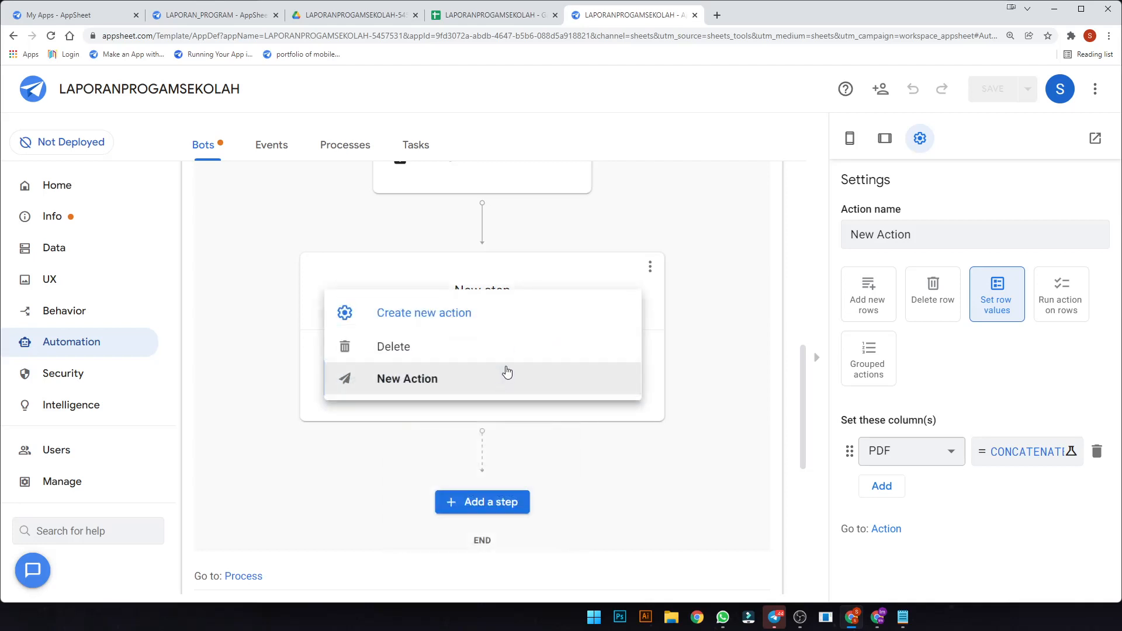
{"action": "left_click", "coordinate": [514, 376]}
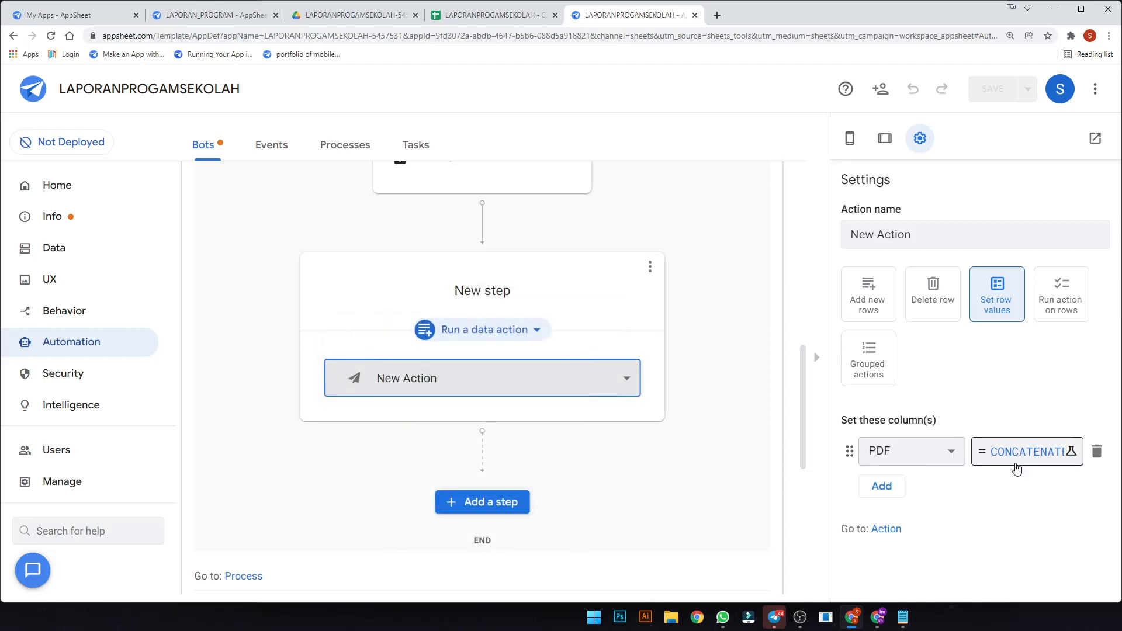
- Add the LINK column to the columns set by New Action and open its value expression
{"action": "left_click", "coordinate": [878, 485]}
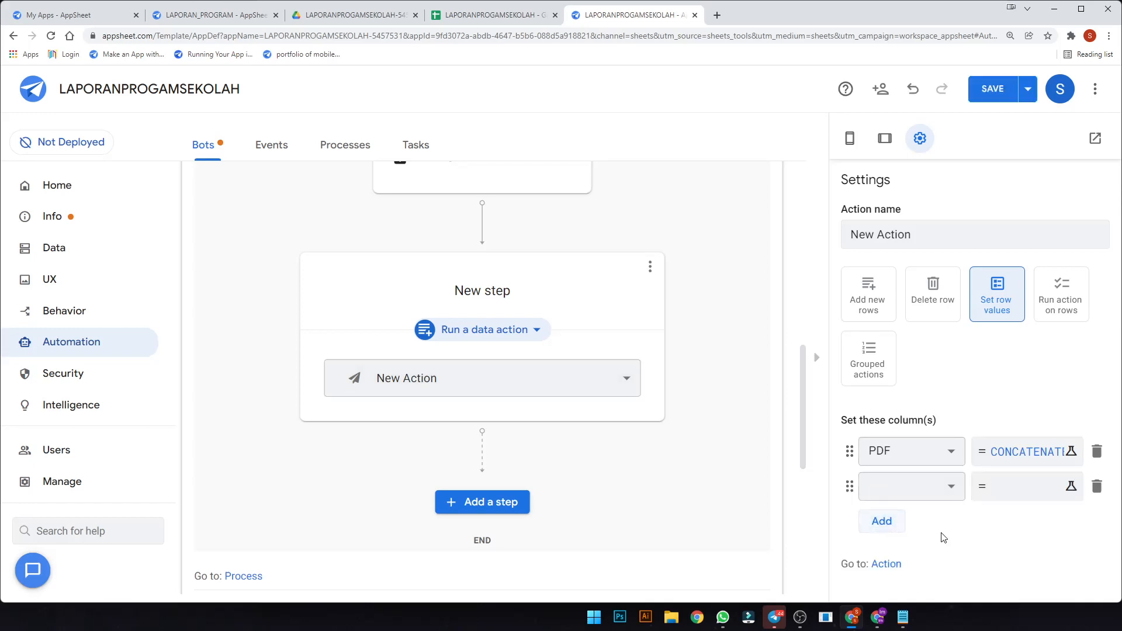
{"action": "left_click", "coordinate": [941, 486]}
{"action": "left_click", "coordinate": [934, 498]}
{"action": "left_click", "coordinate": [1015, 486]}
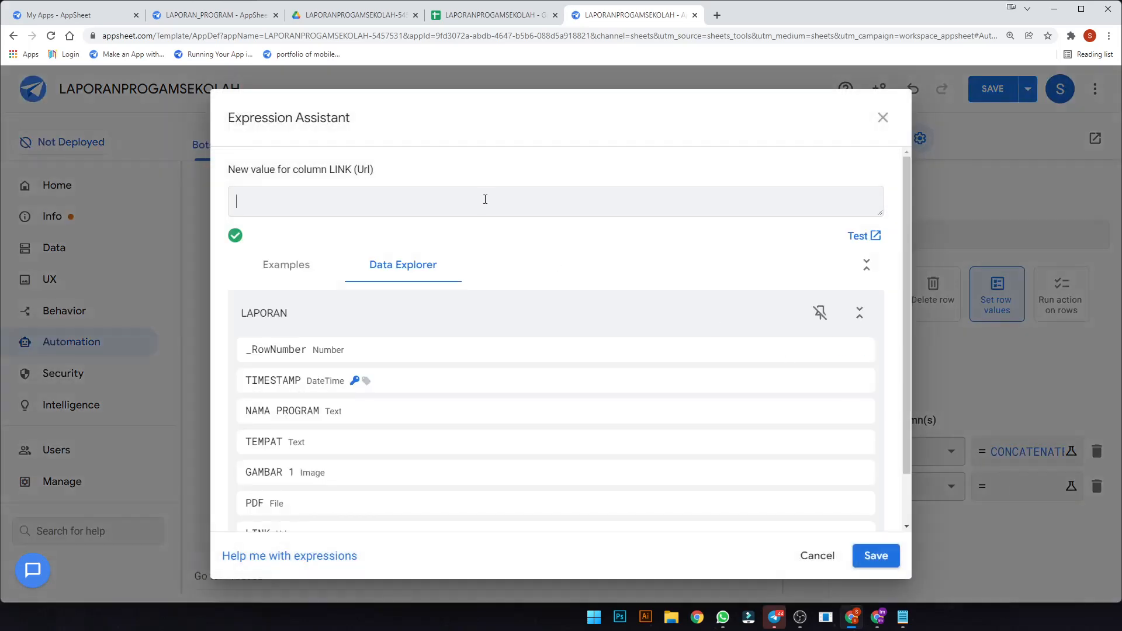
- Copy the LINK PDF formula from the appsheet code note in Notepad and paste it as the LINK column's new value in AppSheet
{"action": "left_click", "coordinate": [903, 618]}
{"action": "left_click_drag", "start_coordinate": [345, 243], "coordinate": [256, 204]}
{"action": "key", "text": "ctrl+c"}
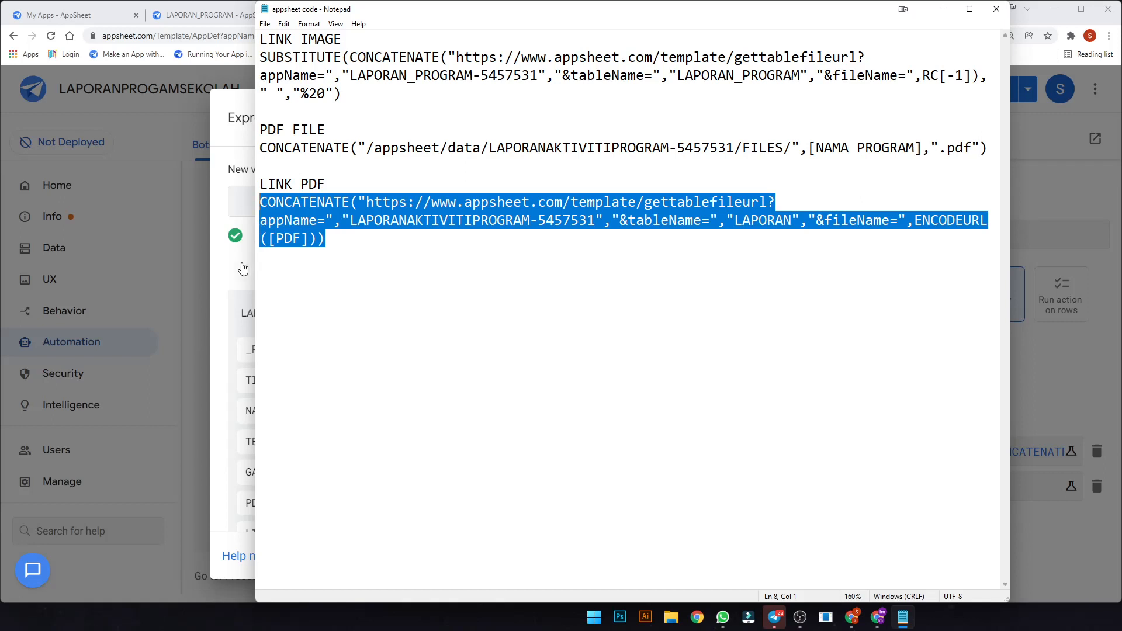
{"action": "left_click", "coordinate": [239, 281]}
{"action": "left_click", "coordinate": [240, 280]}
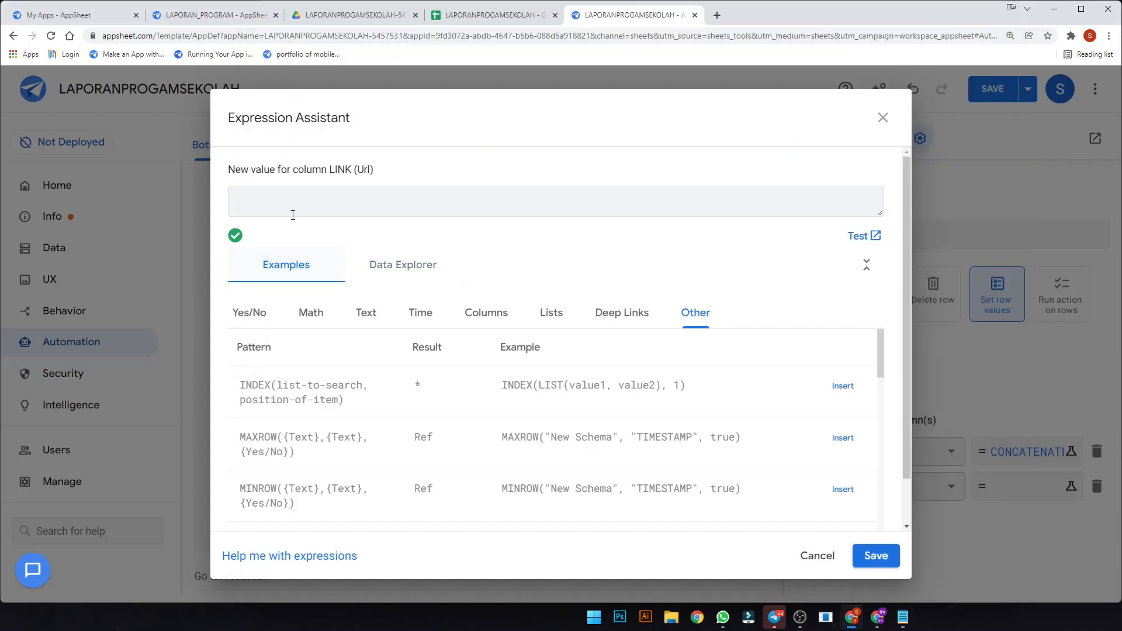
{"action": "left_click", "coordinate": [338, 210]}
{"action": "key", "text": "ctrl+v"}
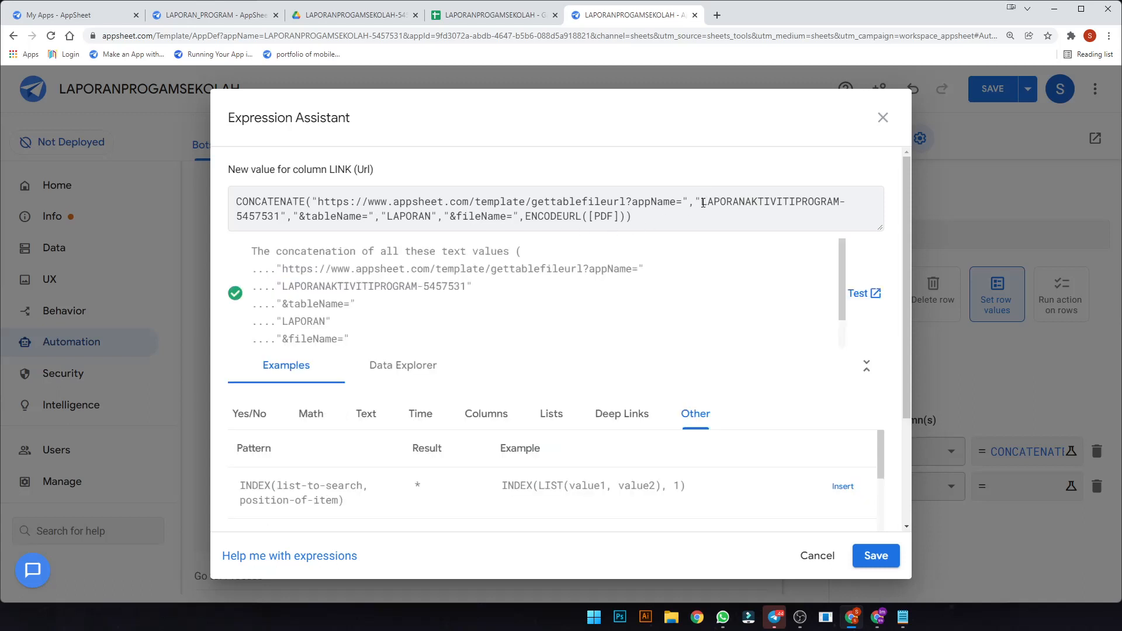
- Replace the LAPORANAKTIVITIPROGRAM app name in the LINK formula with this app's full appName value copied from the page address
{"action": "left_click_drag", "start_coordinate": [703, 203], "coordinate": [834, 204]}
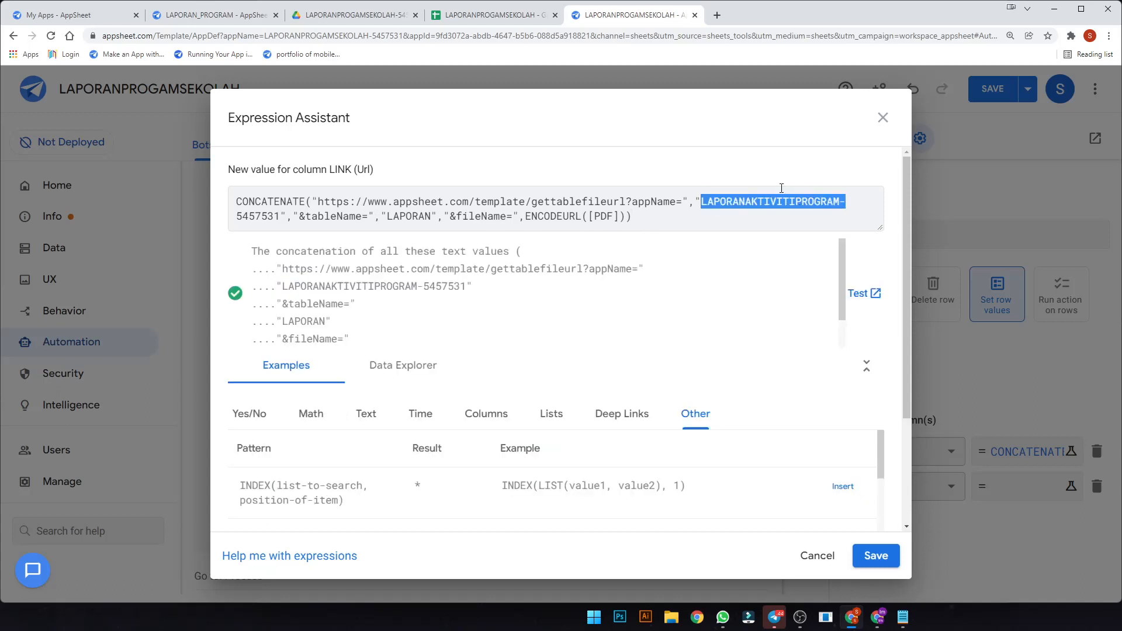
{"action": "left_click_drag", "start_coordinate": [266, 35], "coordinate": [403, 41]}
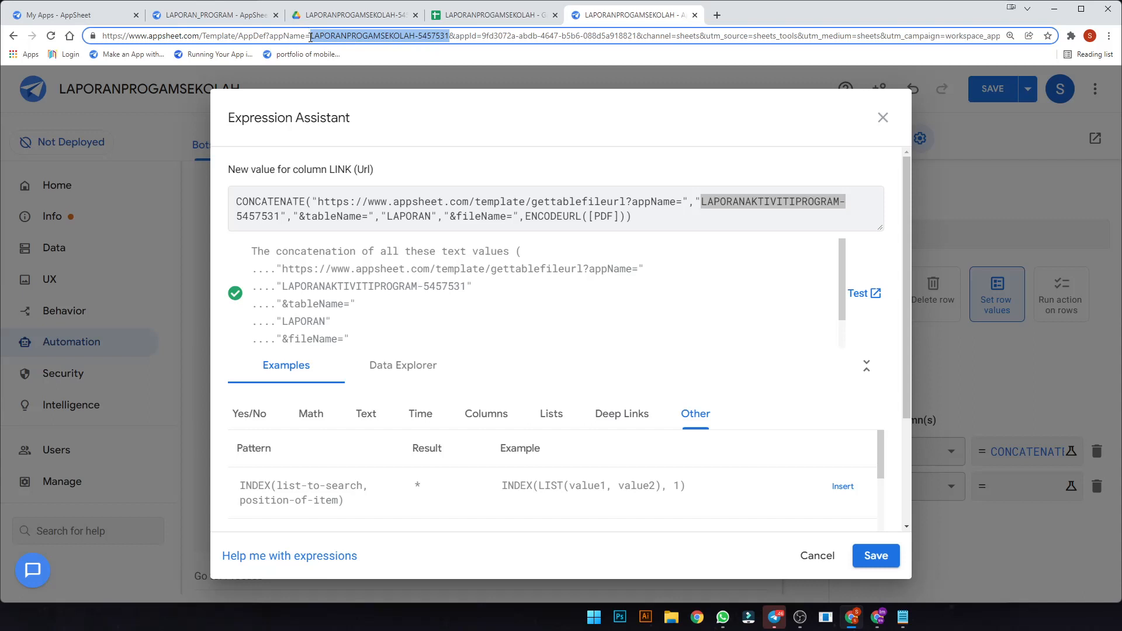
{"action": "right_click", "coordinate": [431, 42]}
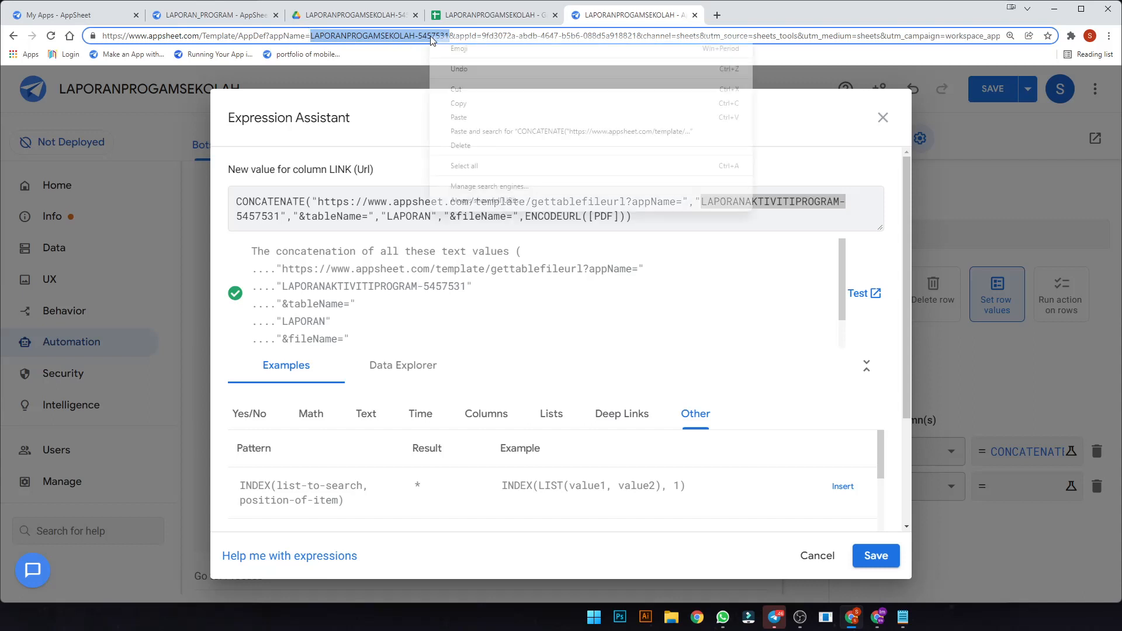
{"action": "left_click", "coordinate": [459, 103]}
{"action": "left_click_drag", "start_coordinate": [701, 201], "coordinate": [279, 217]}
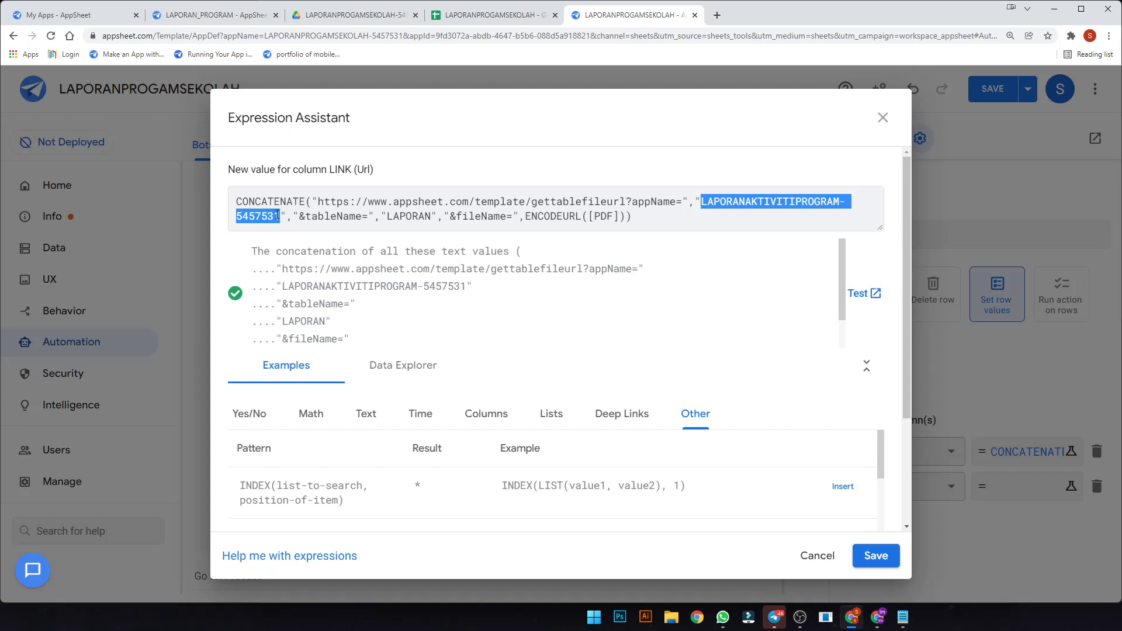
{"action": "key", "text": "F6"}
{"action": "key", "text": "F6"}
{"action": "key", "text": "F6"}
{"action": "key", "text": "F6"}
{"action": "key", "text": "ctrl+v"}
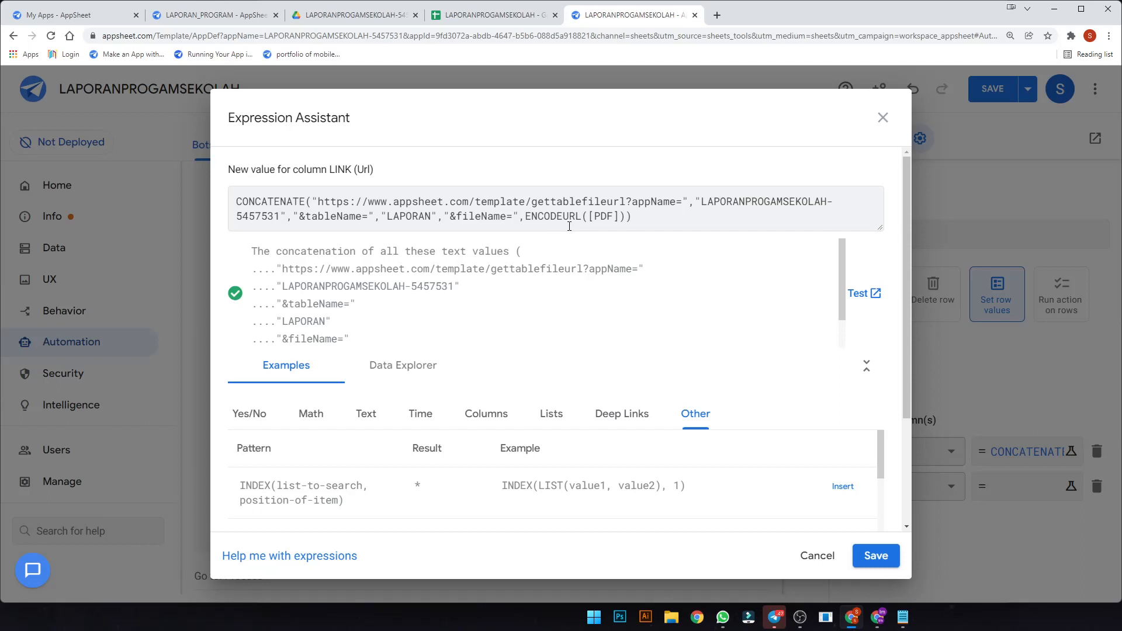
- Save the LINK column's new value expression and save the app
{"action": "left_click", "coordinate": [874, 556]}
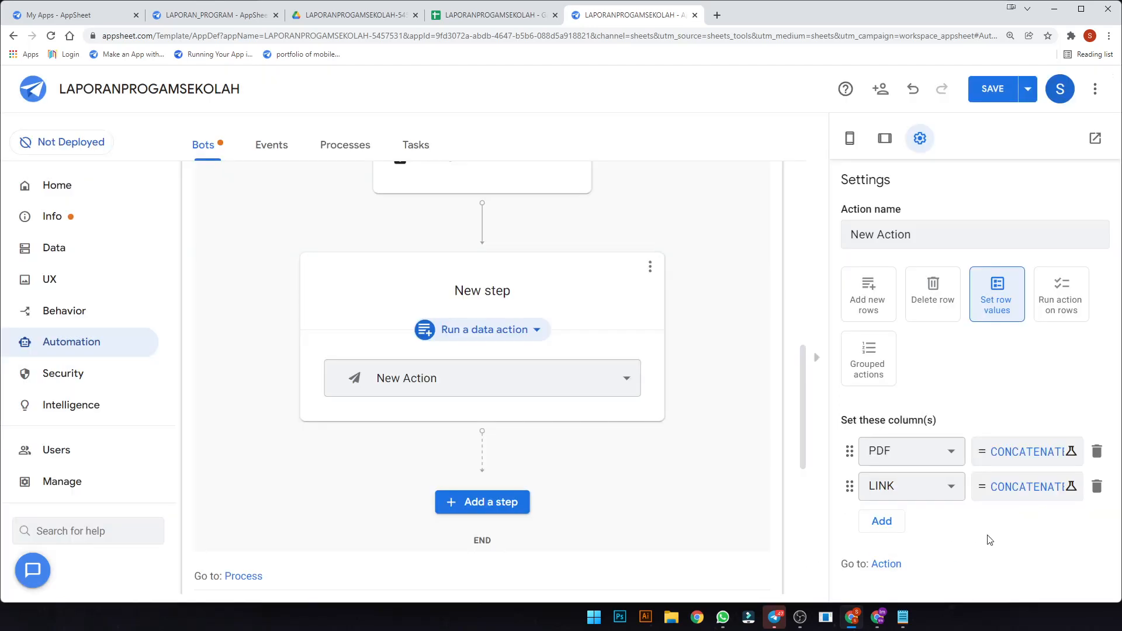
{"action": "left_click", "coordinate": [993, 89]}
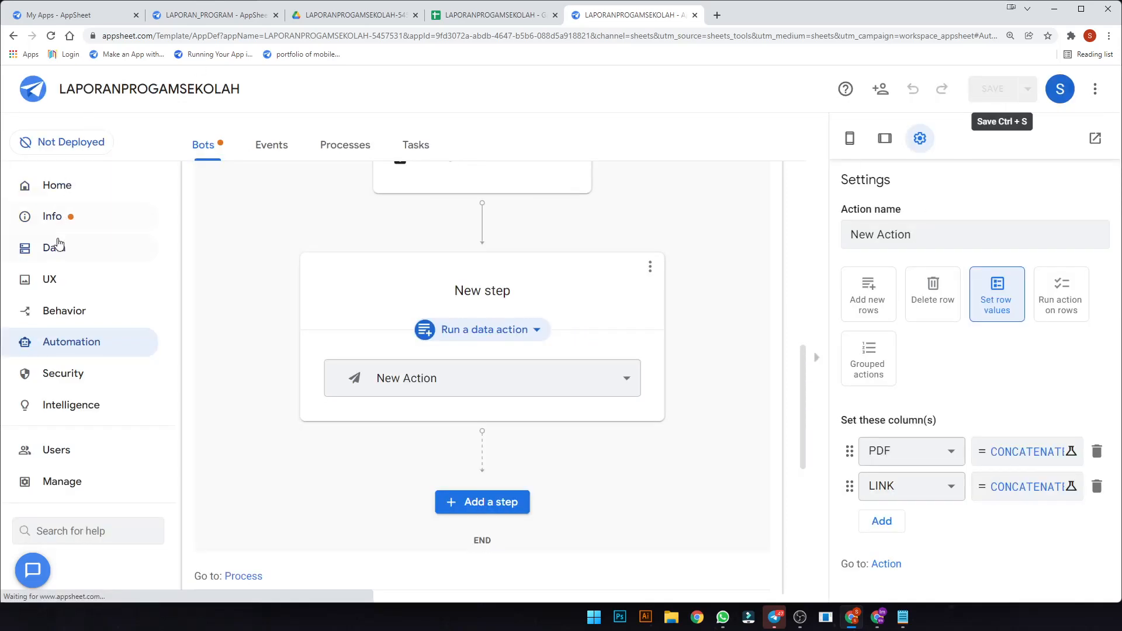
- Start a new LAPORAN record in the app preview with NAMA PROGRAM MARI MENULIS and TEMPAT SEKOLAH
{"action": "left_click", "coordinate": [89, 248]}
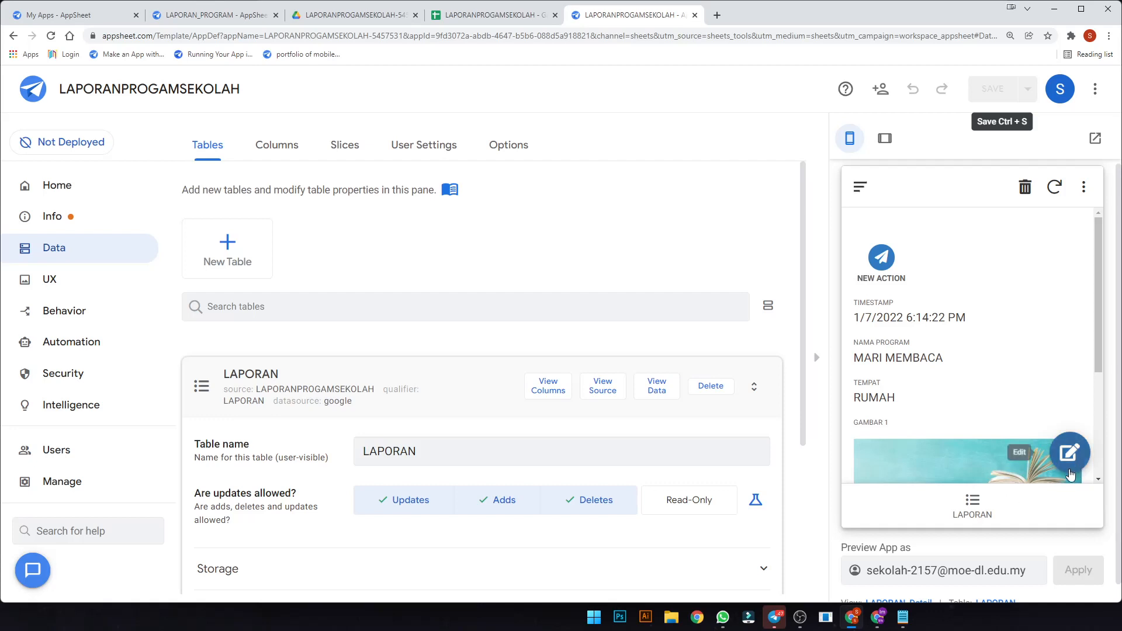
{"action": "left_click", "coordinate": [973, 510]}
{"action": "left_click", "coordinate": [1079, 462]}
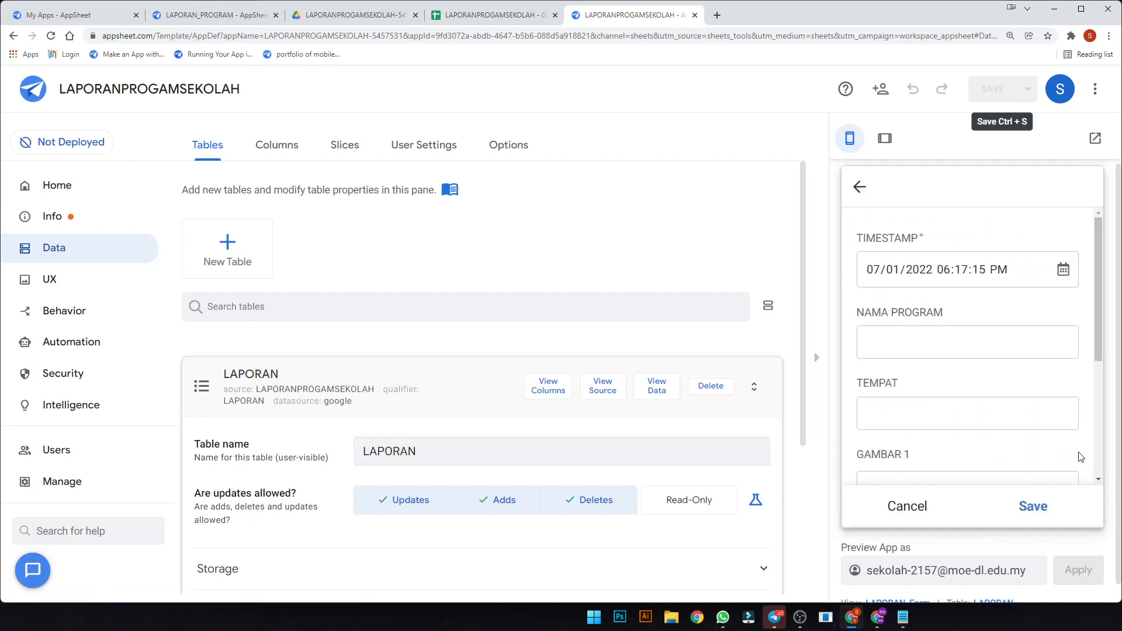
{"action": "left_click", "coordinate": [979, 345]}
{"action": "type", "text": "M"}
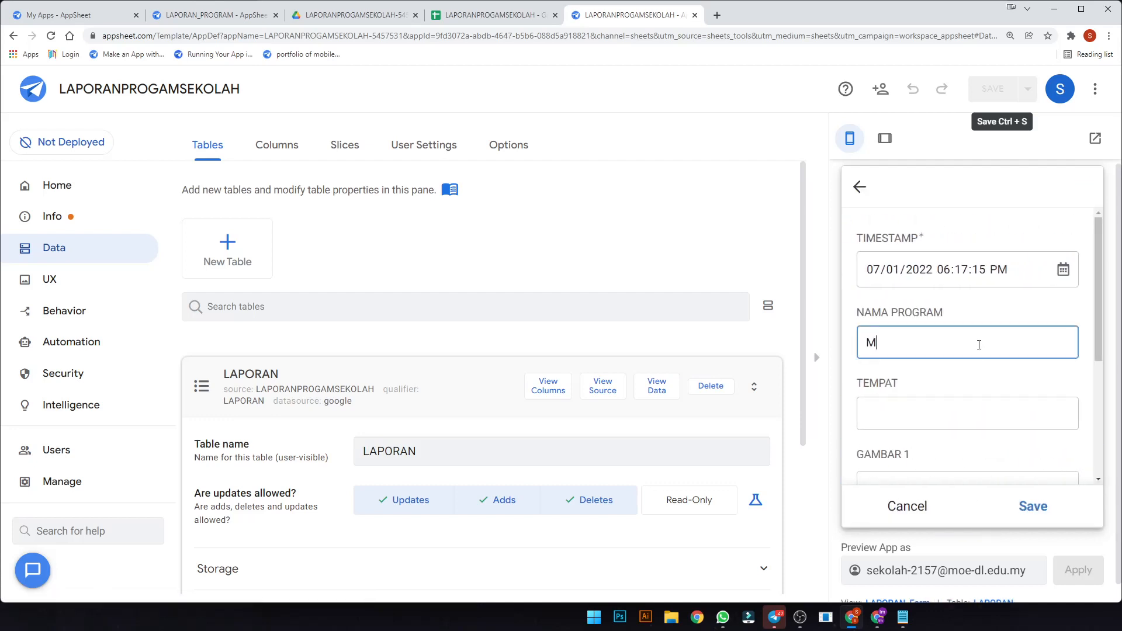
{"action": "type", "text": "ARI MENU"}
{"action": "key", "text": "BackSpace"}
{"action": "key", "text": "BackSpace"}
{"action": "key", "text": "BackSpace"}
{"action": "type", "text": "LIS"}
{"action": "type", "text": "LIS"}
{"action": "left_click", "coordinate": [966, 413]}
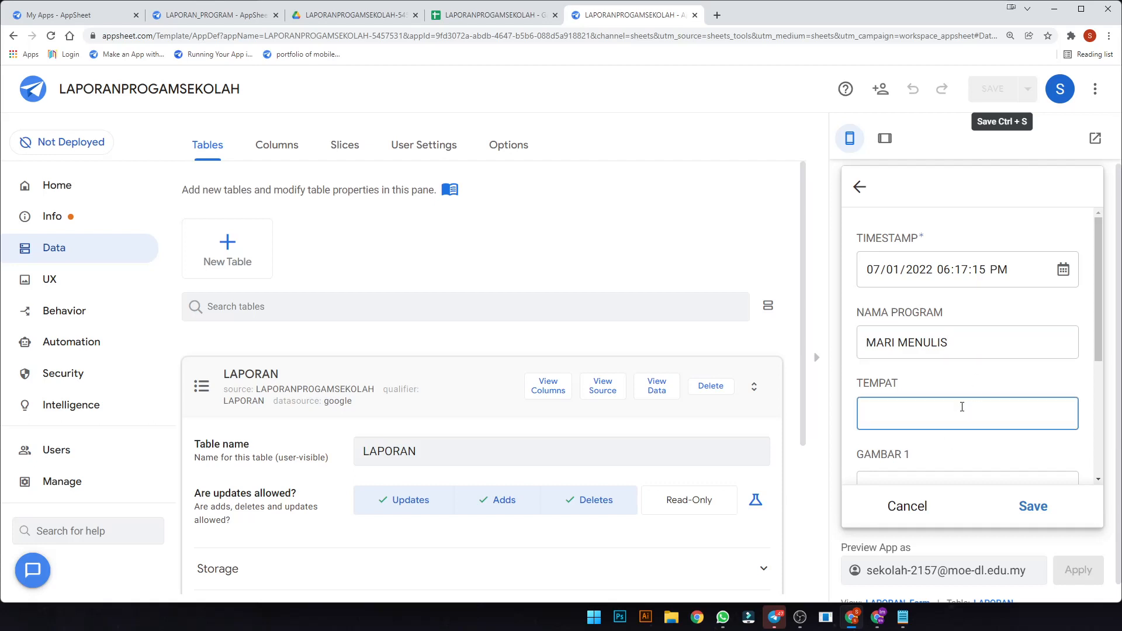
{"action": "type", "text": "SEKOLAH"}
- Attach the LOGO-Sk image as GAMBAR 1 and save the new record
{"action": "scroll", "coordinate": [978, 405], "scroll_direction": "down", "scroll_amount": 3}
{"action": "left_click", "coordinate": [981, 302]}
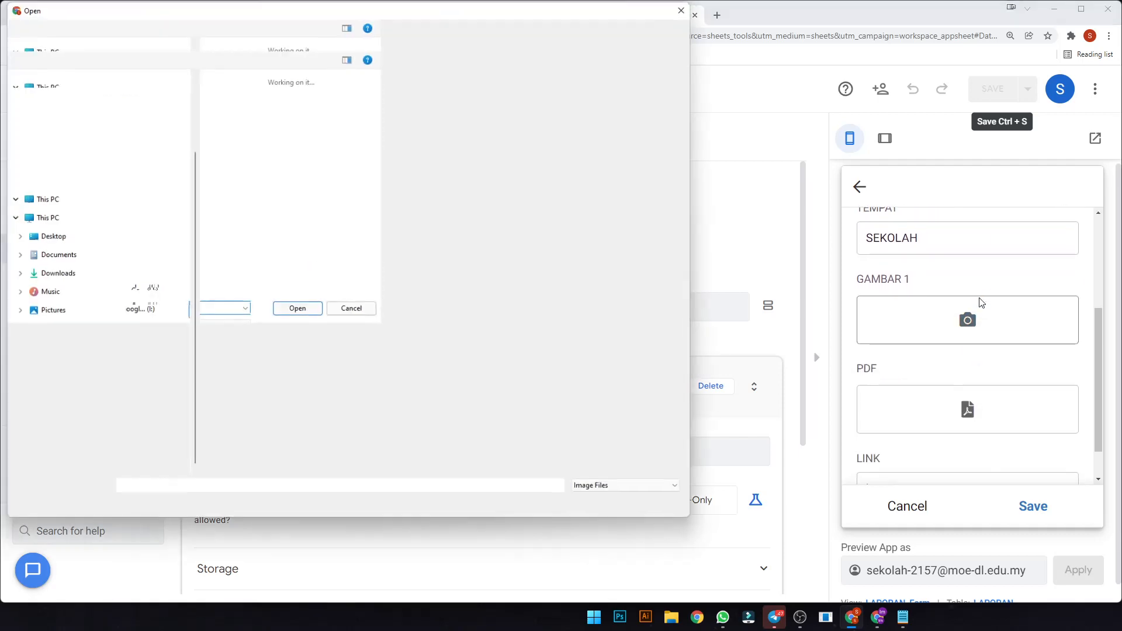
{"action": "scroll", "coordinate": [533, 381], "scroll_direction": "down", "scroll_amount": 5}
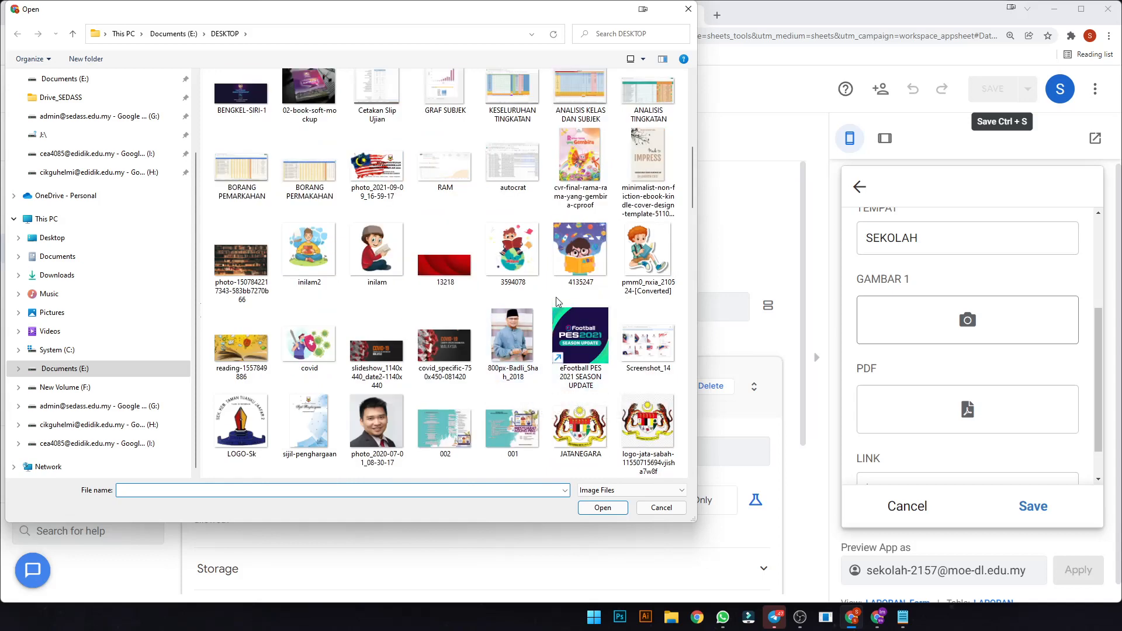
{"action": "double_click", "coordinate": [248, 432]}
{"action": "scroll", "coordinate": [1031, 451], "scroll_direction": "down", "scroll_amount": 2}
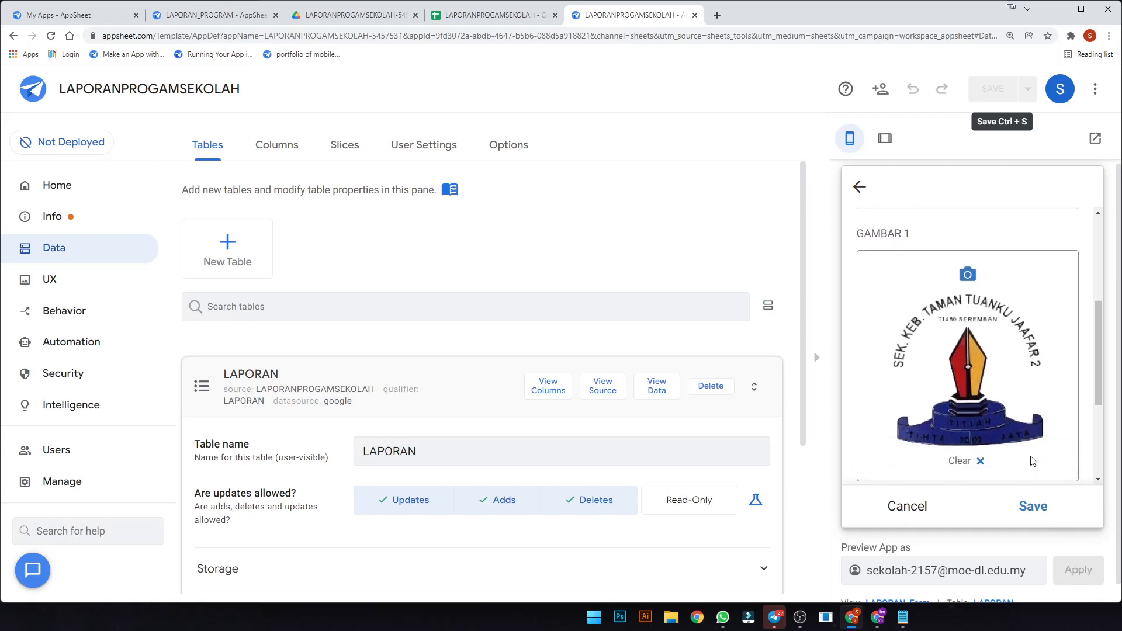
{"action": "scroll", "coordinate": [1030, 451], "scroll_direction": "down", "scroll_amount": 3}
{"action": "left_click", "coordinate": [1034, 506]}
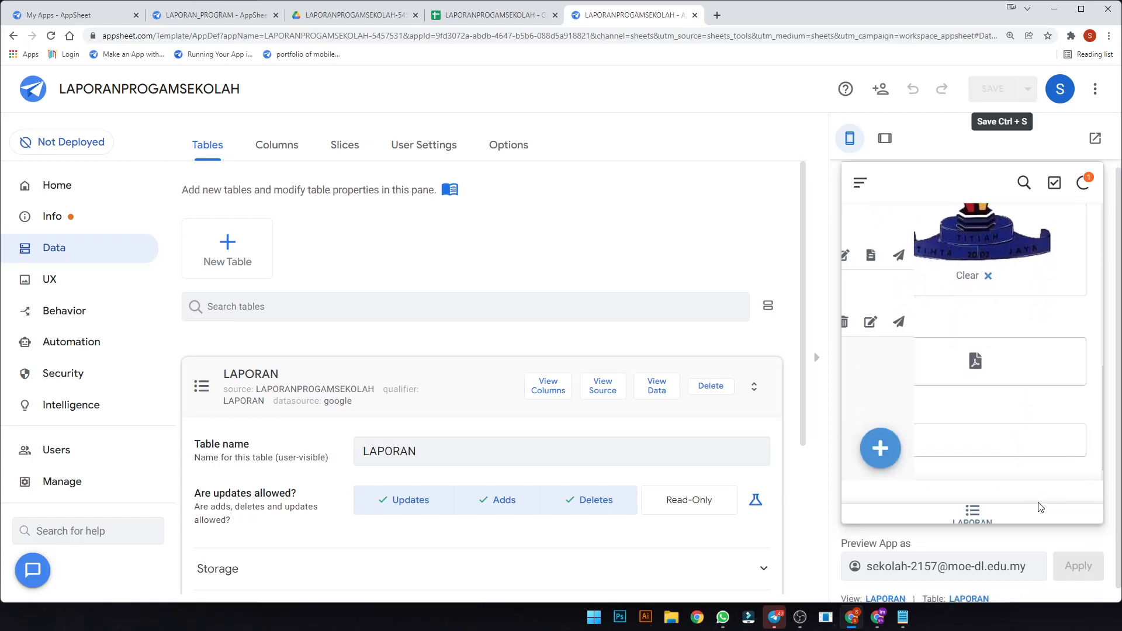
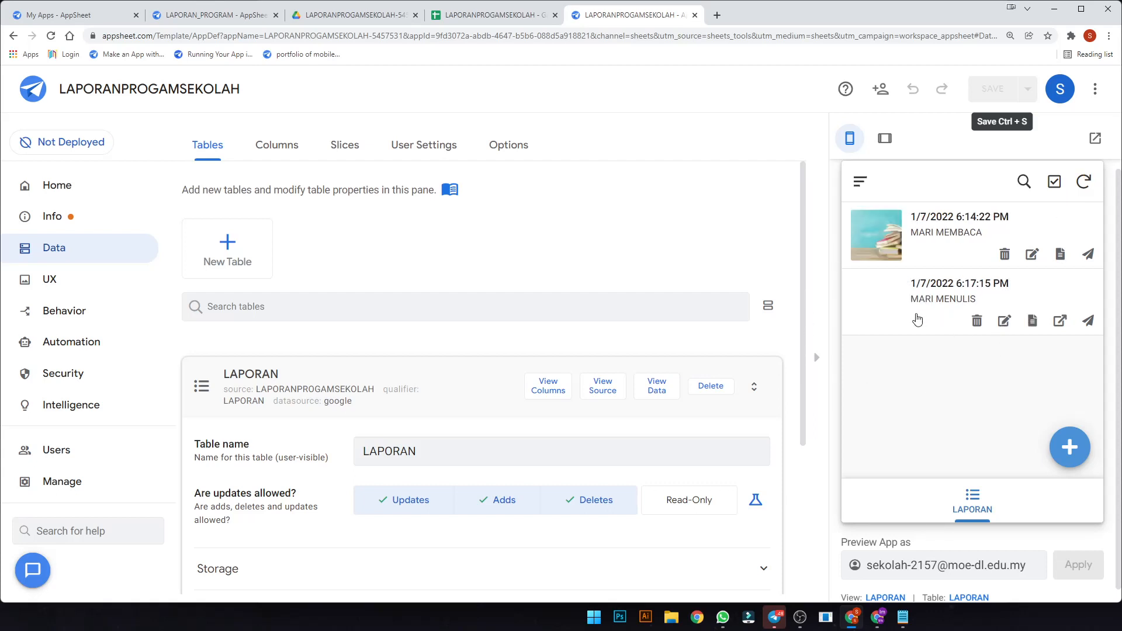
- Open the MARI MENULIS record in the app preview, view its generated PDF file and close it
{"action": "left_click", "coordinate": [962, 283]}
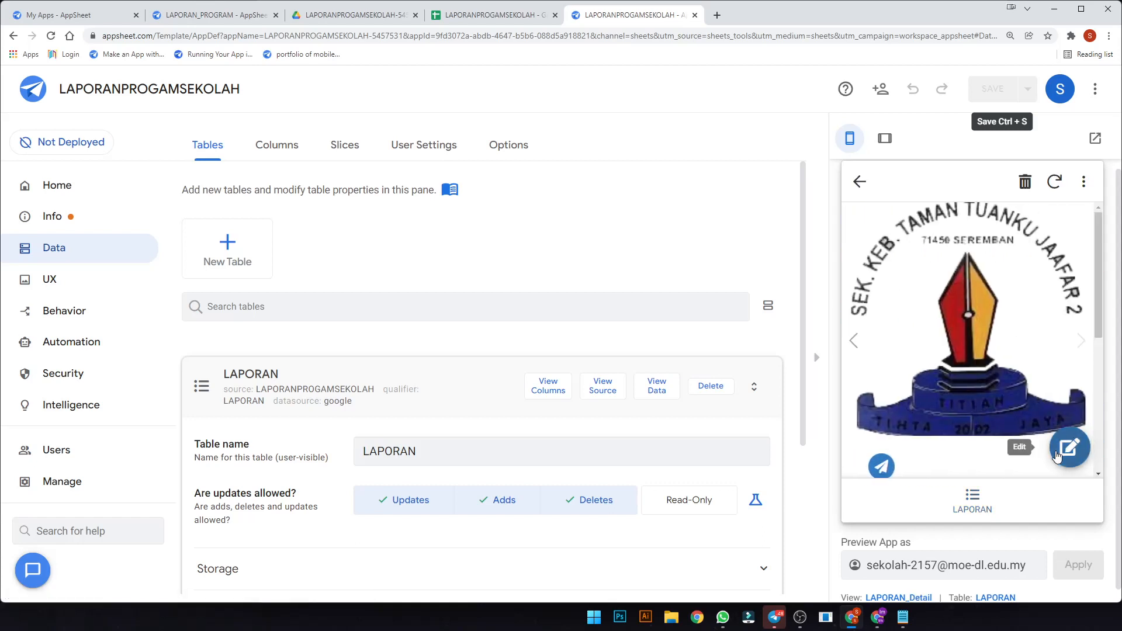
{"action": "scroll", "coordinate": [1013, 416], "scroll_direction": "down", "scroll_amount": 1}
{"action": "scroll", "coordinate": [1013, 416], "scroll_direction": "down", "scroll_amount": 5}
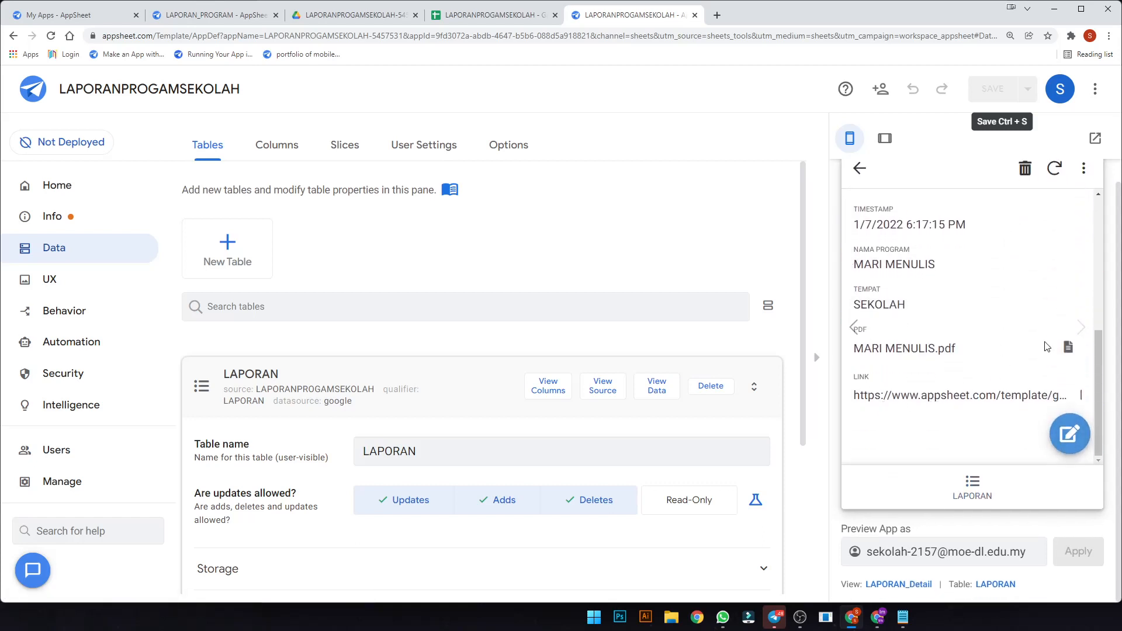
{"action": "left_click", "coordinate": [1067, 347]}
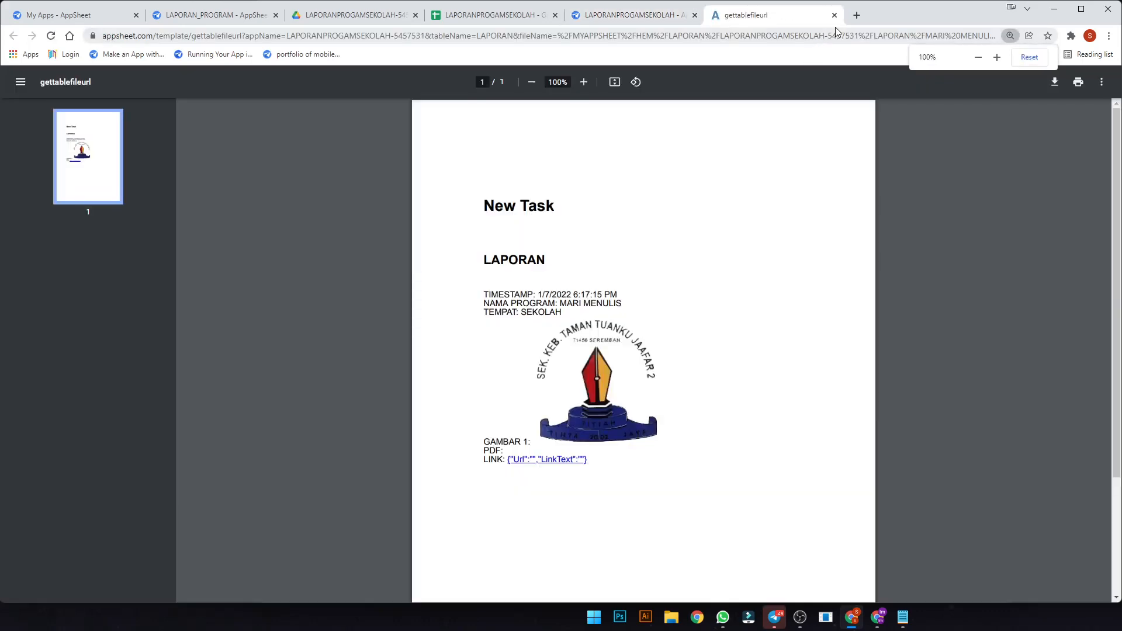
{"action": "left_click", "coordinate": [834, 15]}
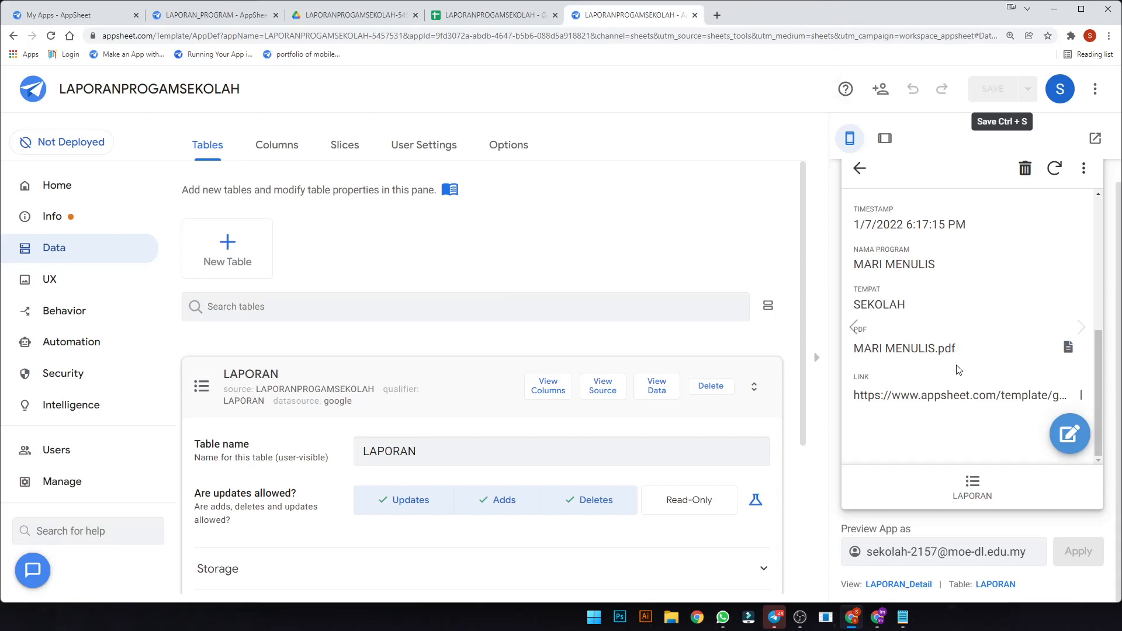
- Switch to the LAPORANPROGAMSEKOLAH Google Sheet, test the LINK URL of the MARI MENULIS row and close the opened page
{"action": "left_click", "coordinate": [494, 15]}
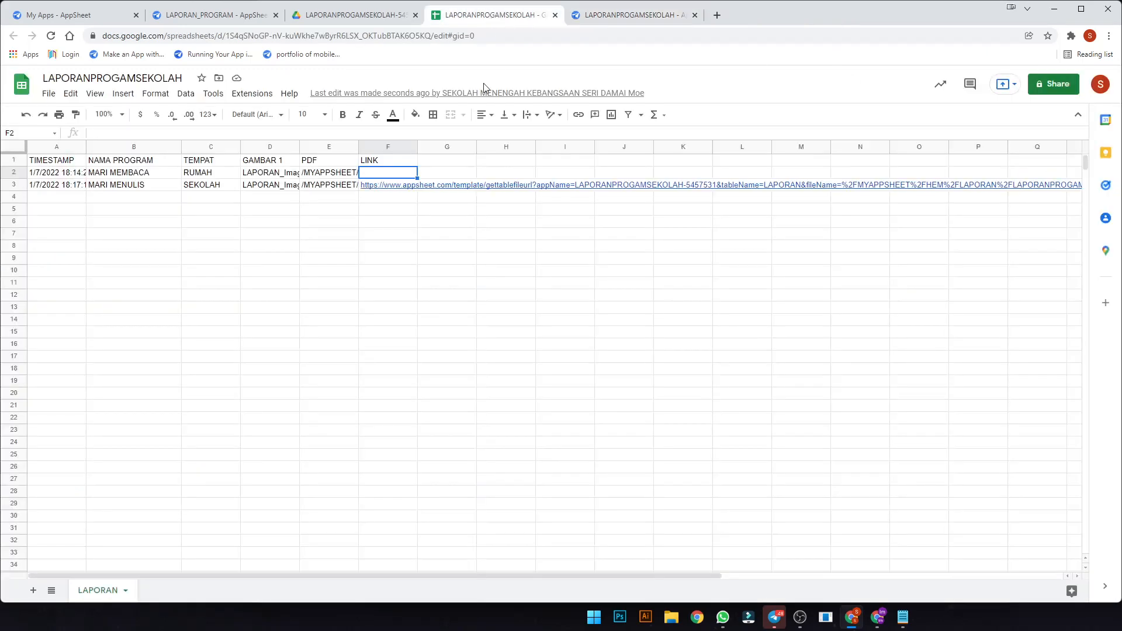
{"action": "left_click", "coordinate": [407, 190]}
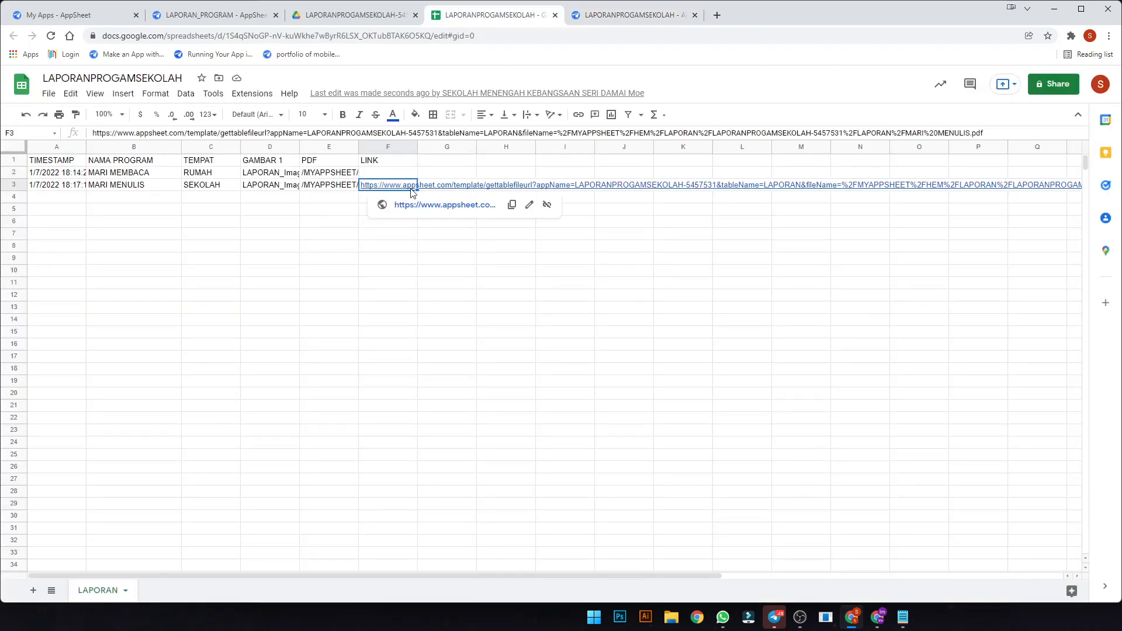
{"action": "left_click", "coordinate": [412, 206]}
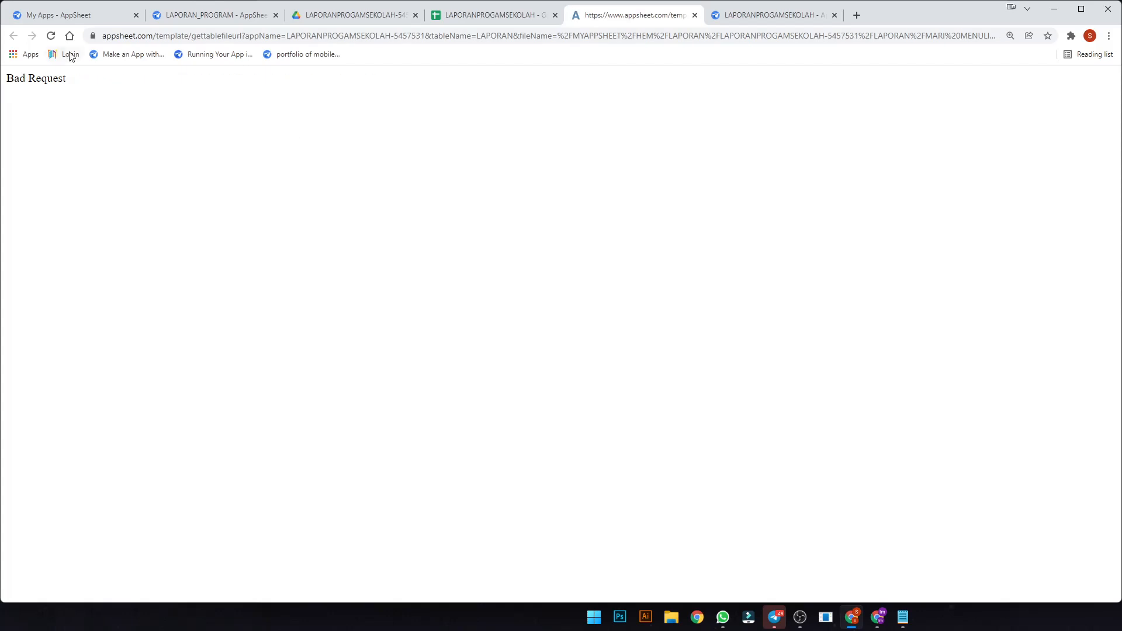
{"action": "left_click", "coordinate": [695, 15]}
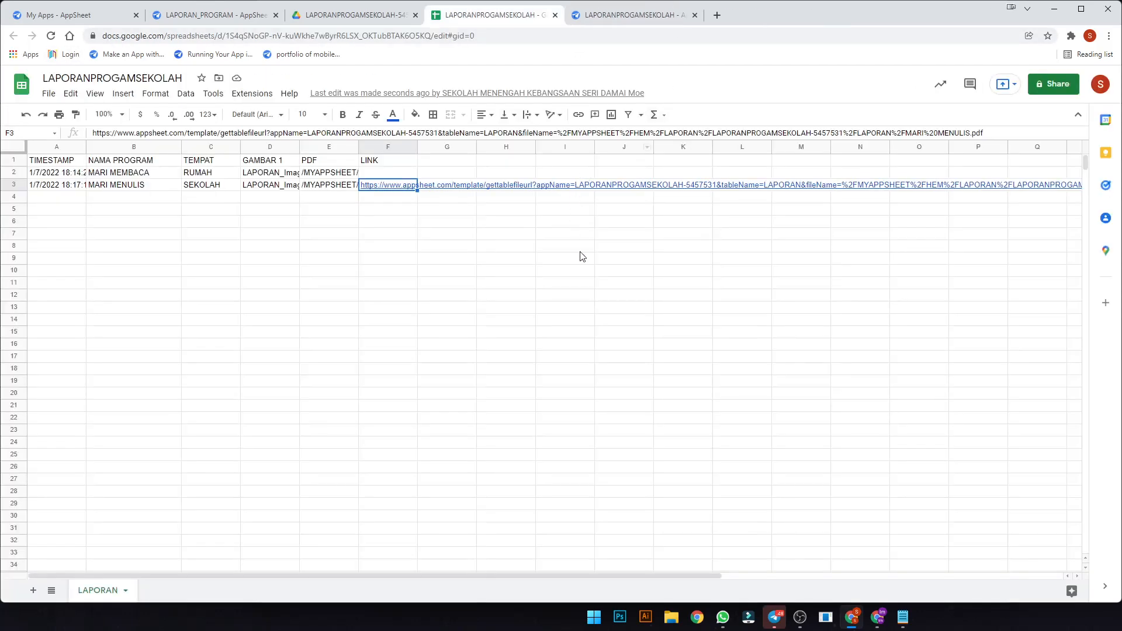
- Return to AppSheet, turn off Require Image and File URL Signing in the security options and save the app
{"action": "left_click", "coordinate": [640, 23]}
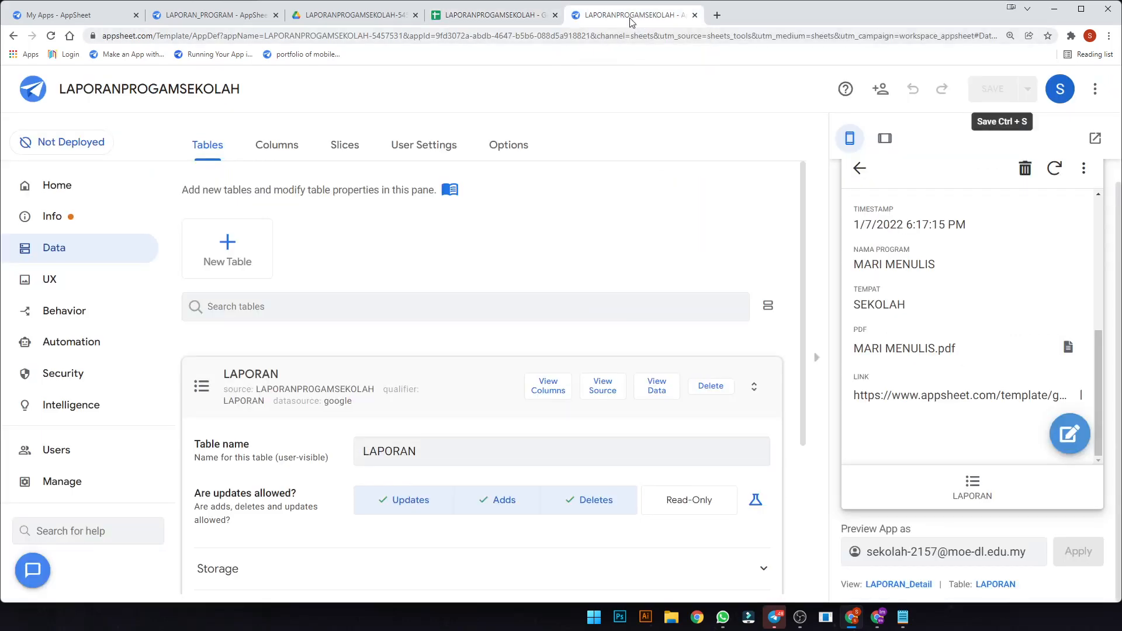
{"action": "left_click", "coordinate": [53, 375]}
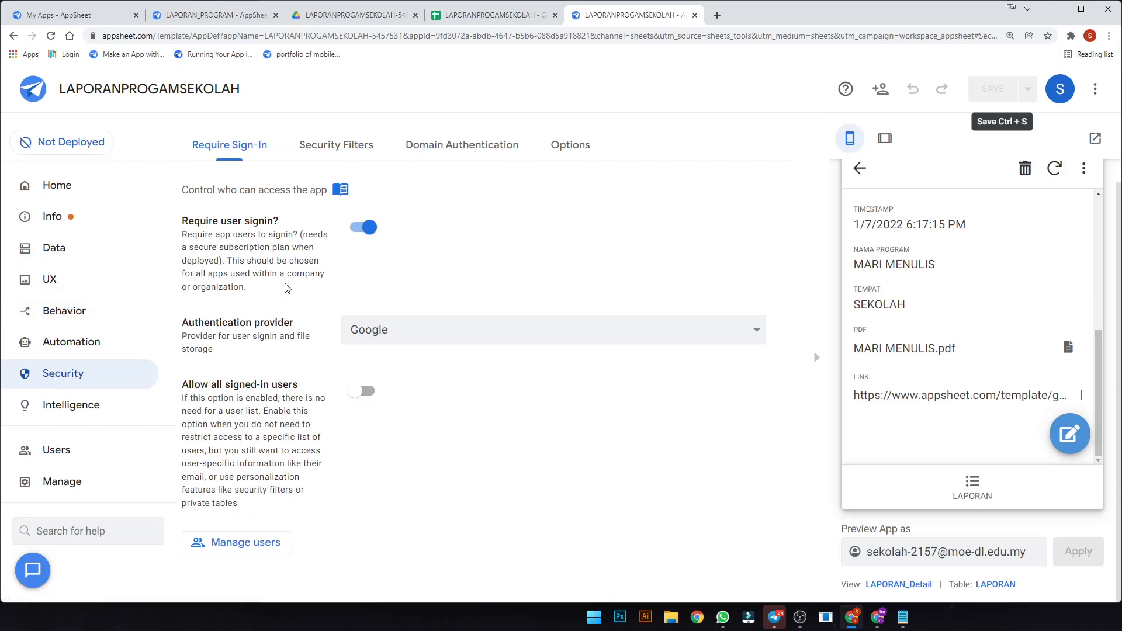
{"action": "left_click", "coordinate": [561, 154]}
{"action": "scroll", "coordinate": [388, 398], "scroll_direction": "down", "scroll_amount": 3}
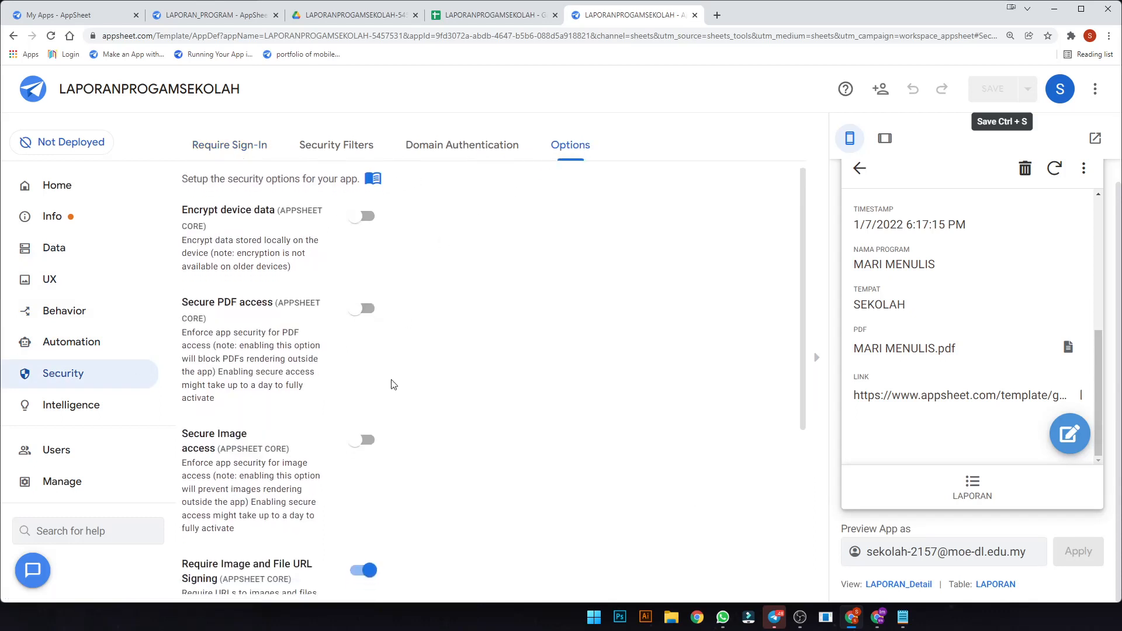
{"action": "scroll", "coordinate": [377, 416], "scroll_direction": "down", "scroll_amount": 1}
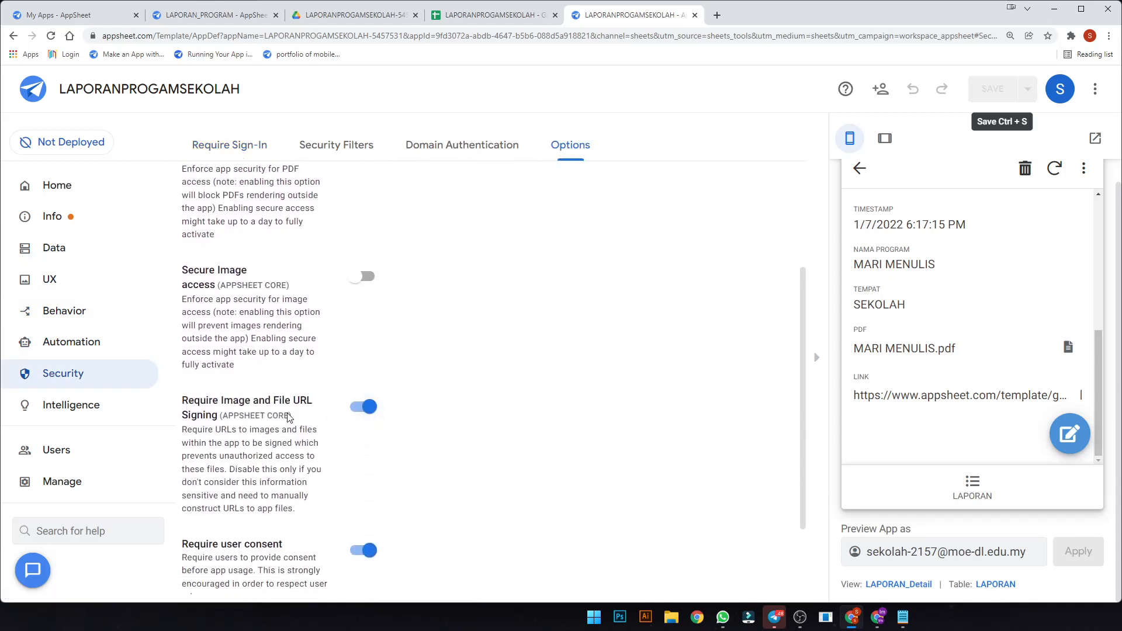
{"action": "left_click", "coordinate": [357, 409]}
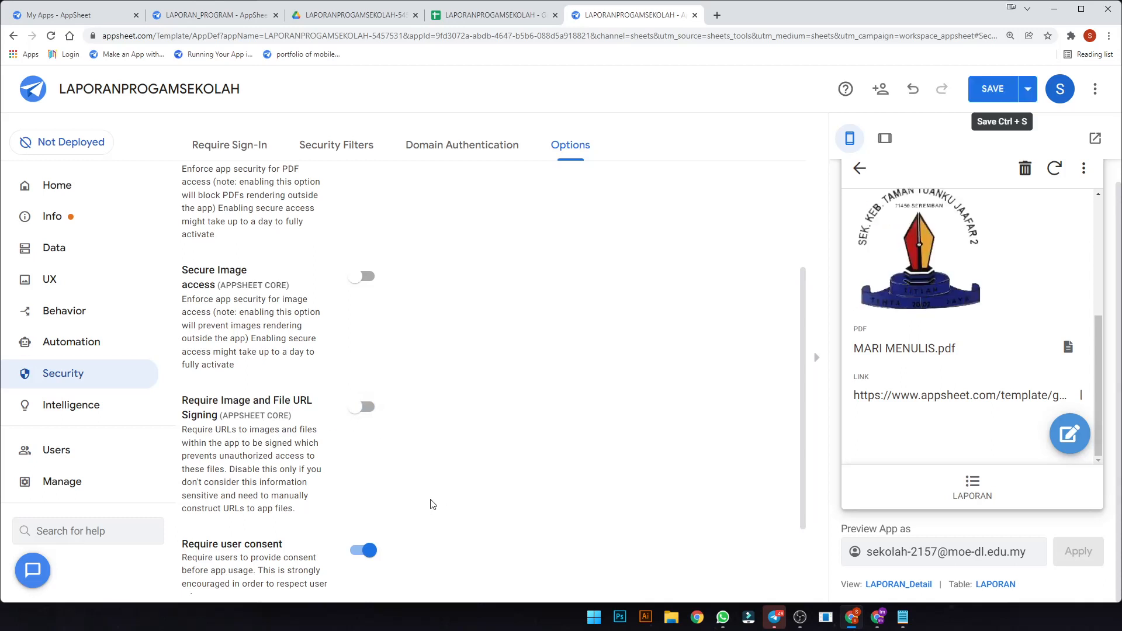
{"action": "left_click", "coordinate": [988, 91]}
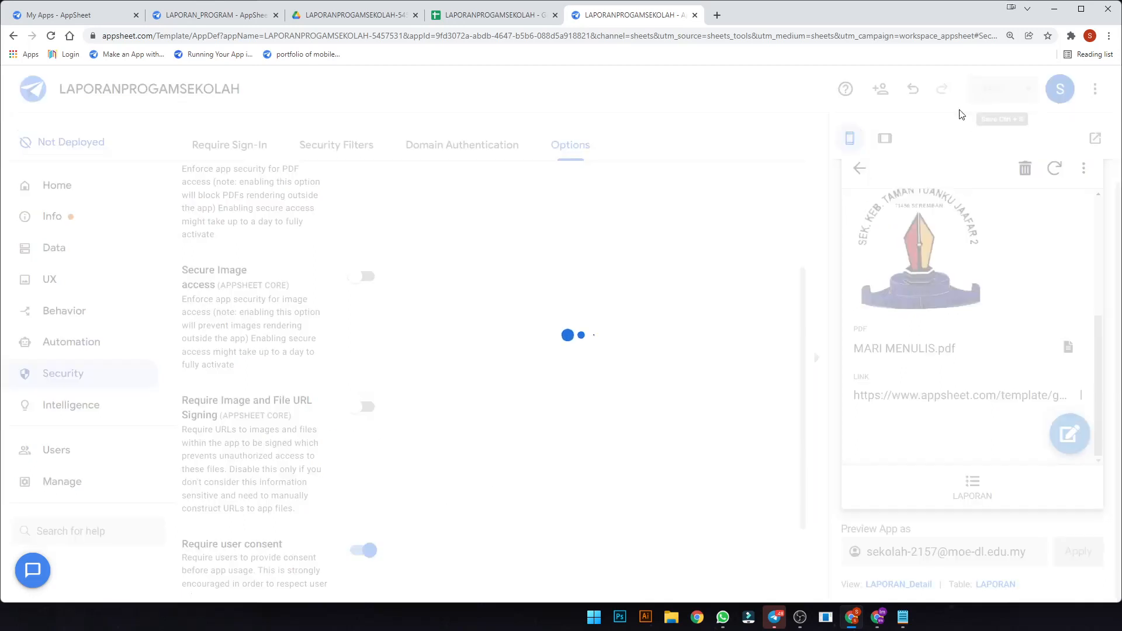
- Retest the MARI MENULIS row's LINK URL from Google Sheets, close the PDF and inspect the row's PDF path cell
{"action": "left_click", "coordinate": [493, 15]}
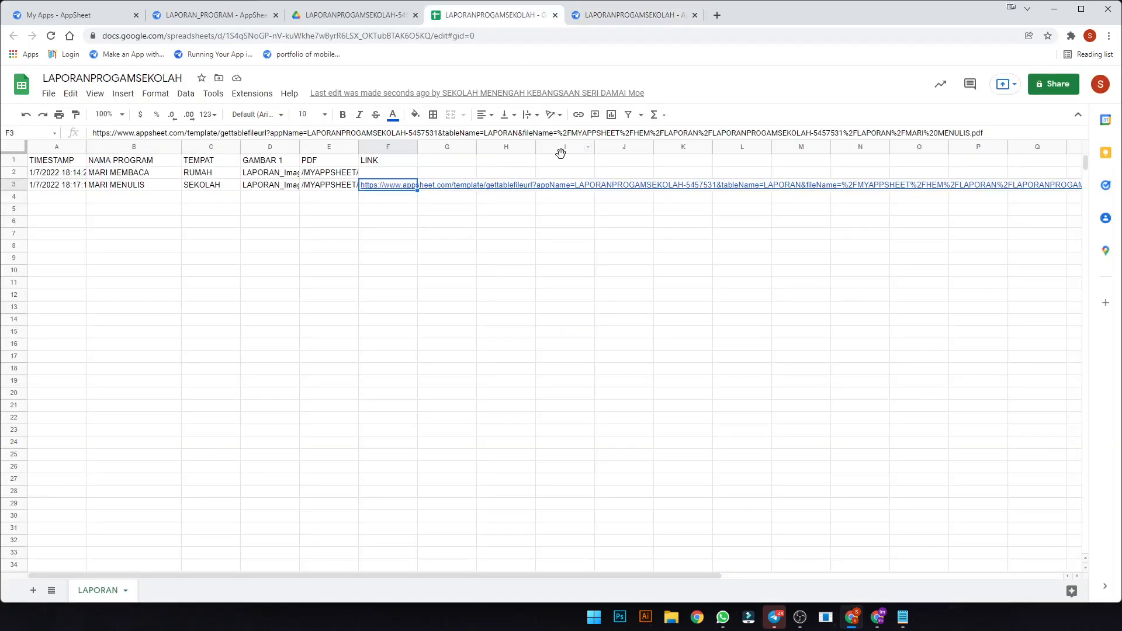
{"action": "left_click", "coordinate": [393, 178]}
{"action": "left_click", "coordinate": [403, 207]}
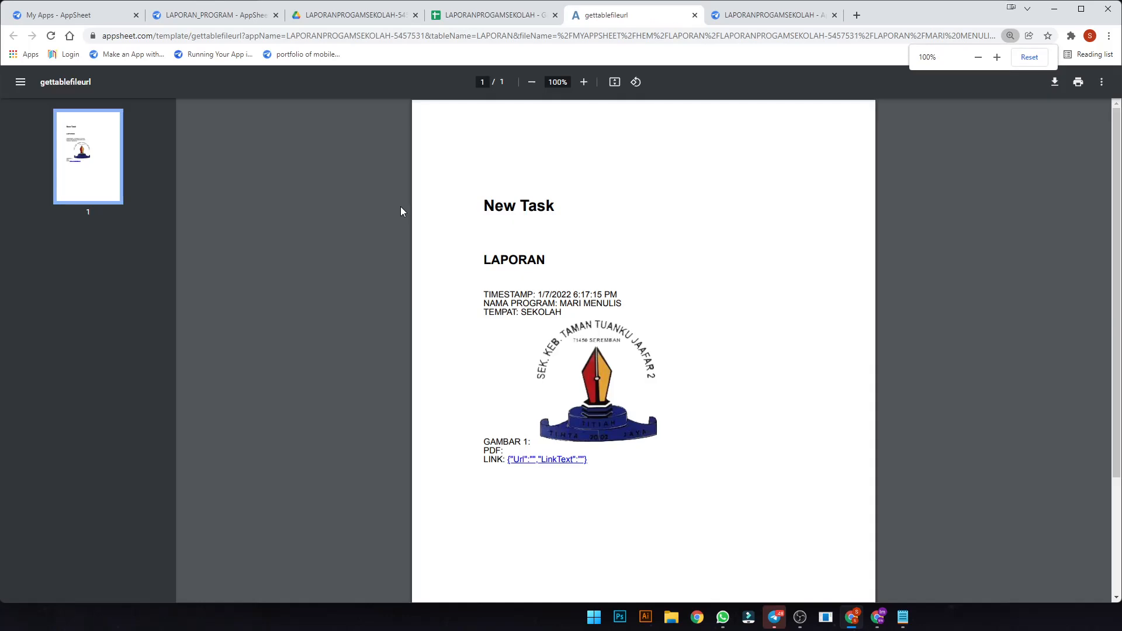
{"action": "left_click", "coordinate": [695, 15]}
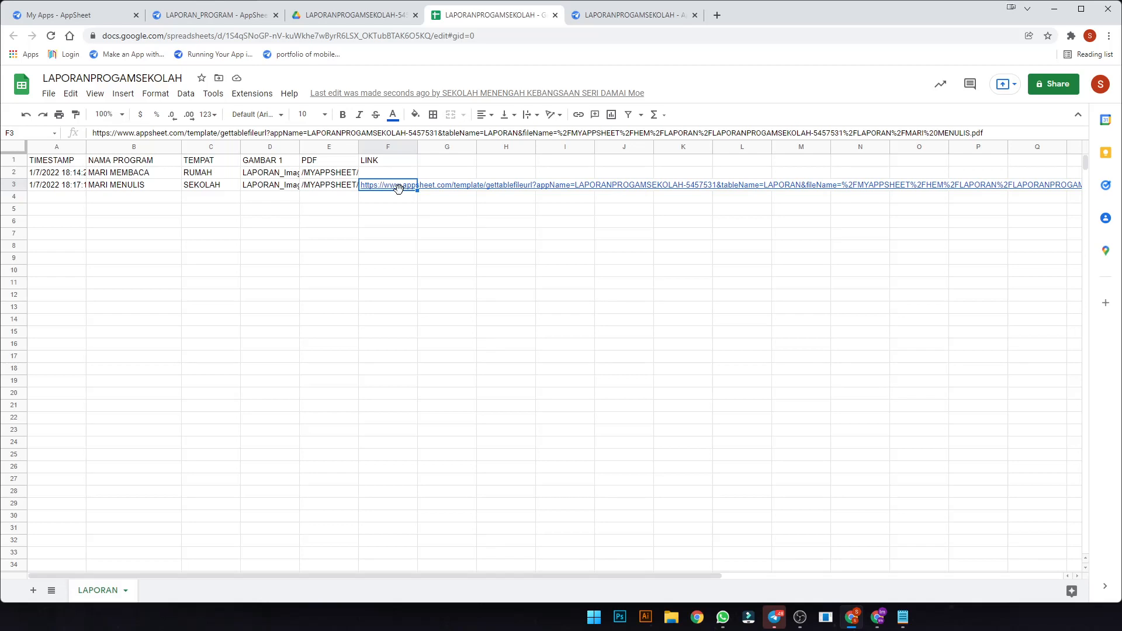
{"action": "mouse_move", "coordinate": [413, 194]}
{"action": "left_click", "coordinate": [310, 190]}
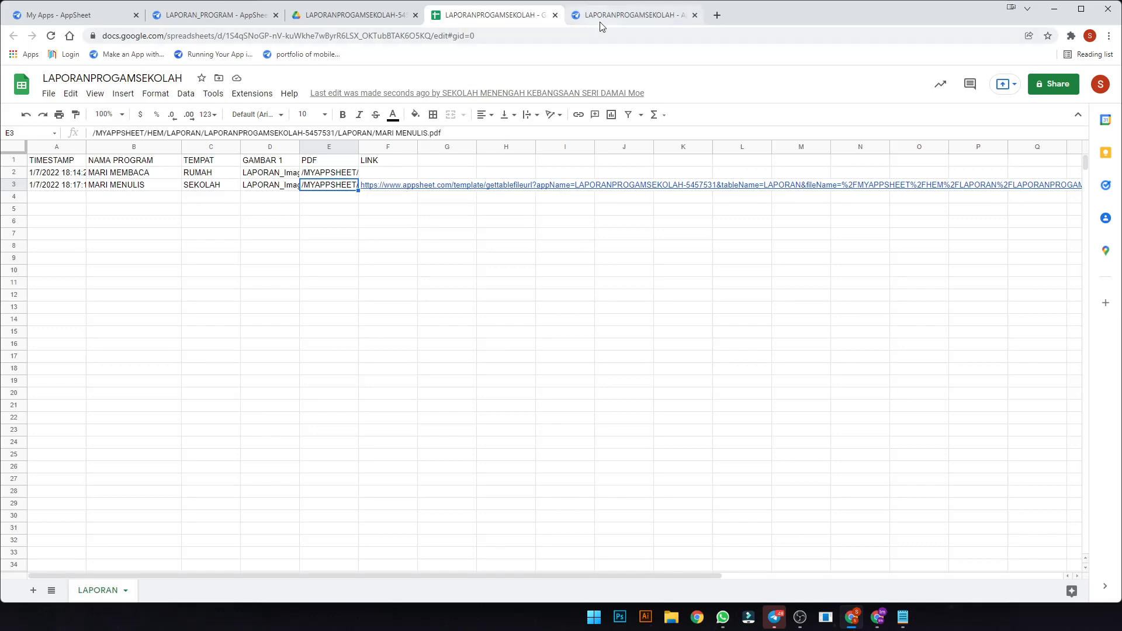
- Return to AppSheet's data tables, show the LAPORAN list in the app preview and collapse the LAPORAN table settings
{"action": "left_click", "coordinate": [634, 14]}
{"action": "scroll", "coordinate": [933, 332], "scroll_direction": "down", "scroll_amount": 1}
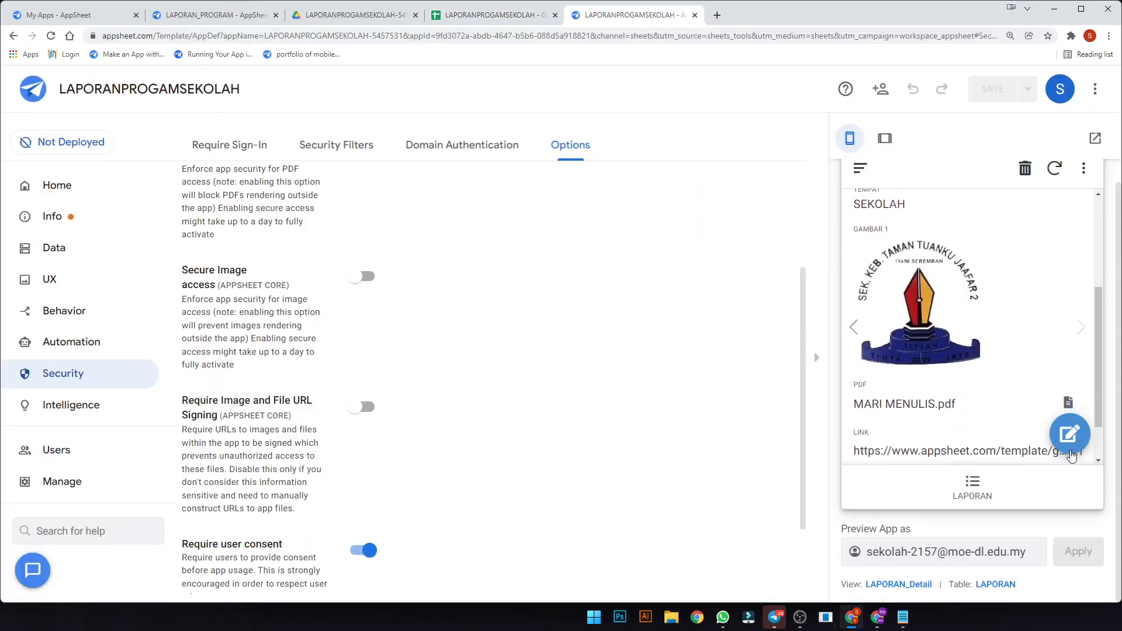
{"action": "left_click", "coordinate": [52, 248]}
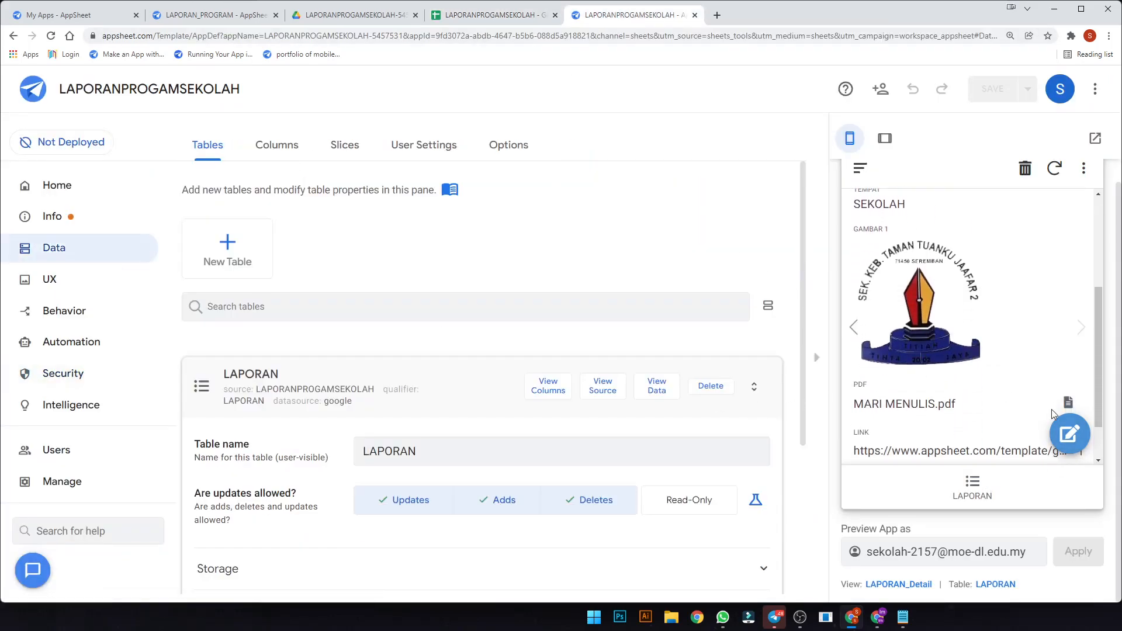
{"action": "left_click", "coordinate": [974, 496]}
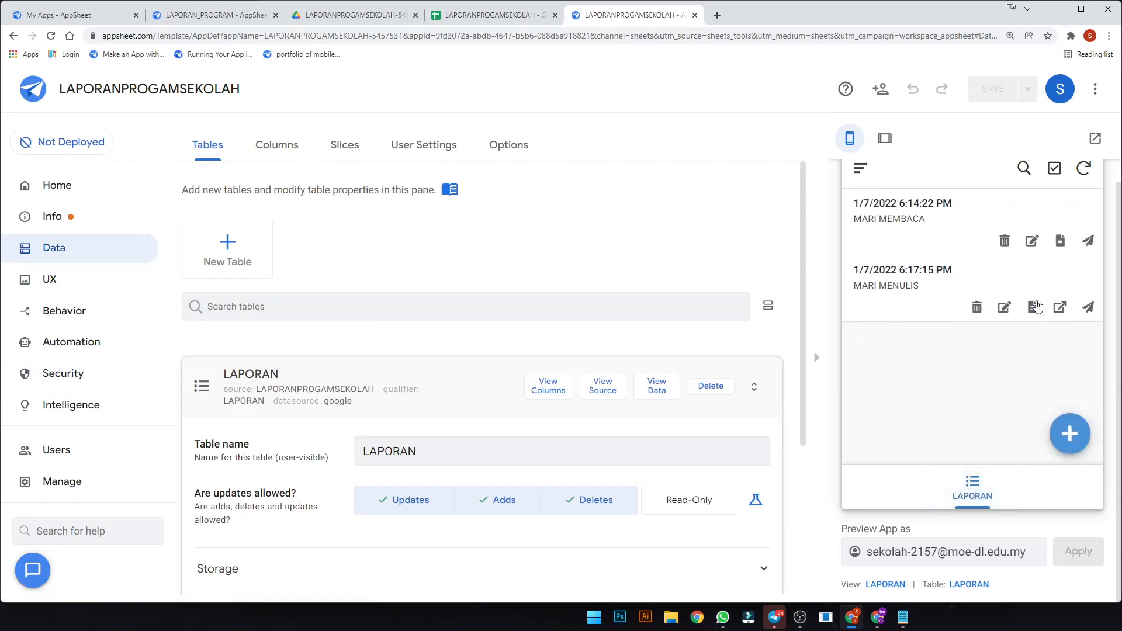
{"action": "left_click", "coordinate": [283, 372]}
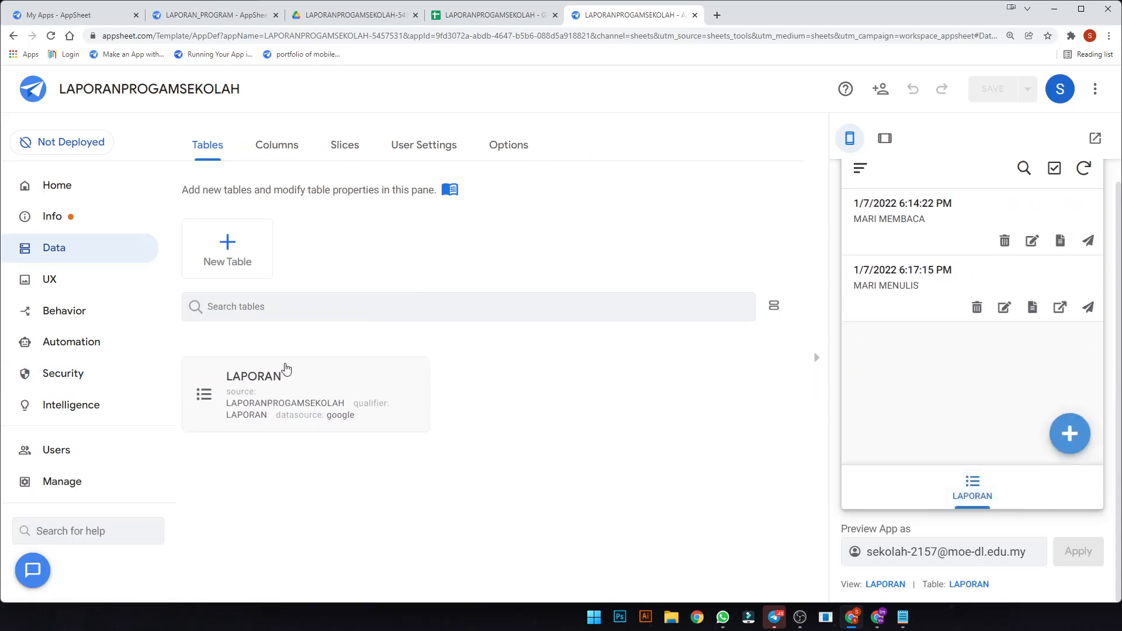
- Duplicate the LAPORAN view in the UX views and name the copy ALBUM
{"action": "left_click", "coordinate": [54, 289]}
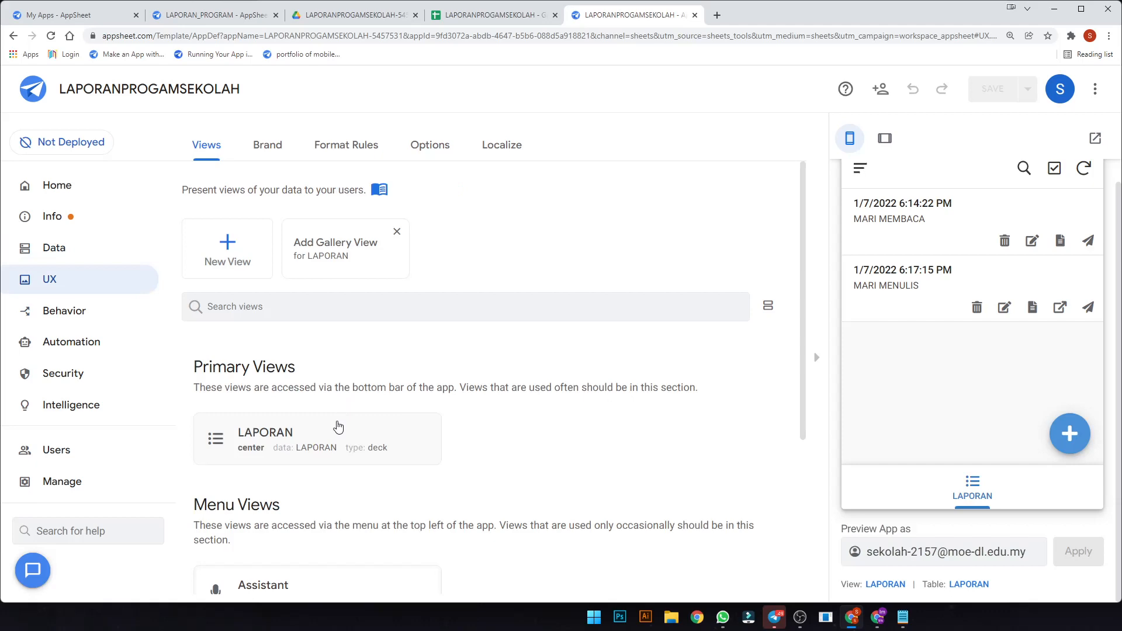
{"action": "left_click", "coordinate": [338, 428]}
{"action": "left_click", "coordinate": [462, 195]}
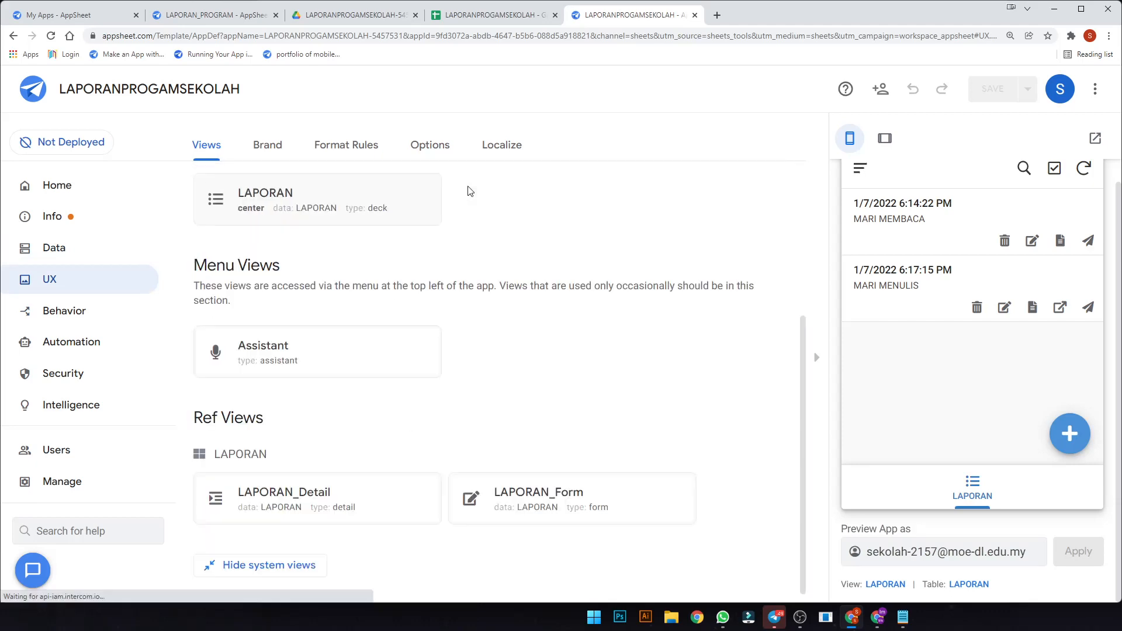
{"action": "left_click", "coordinate": [378, 196]}
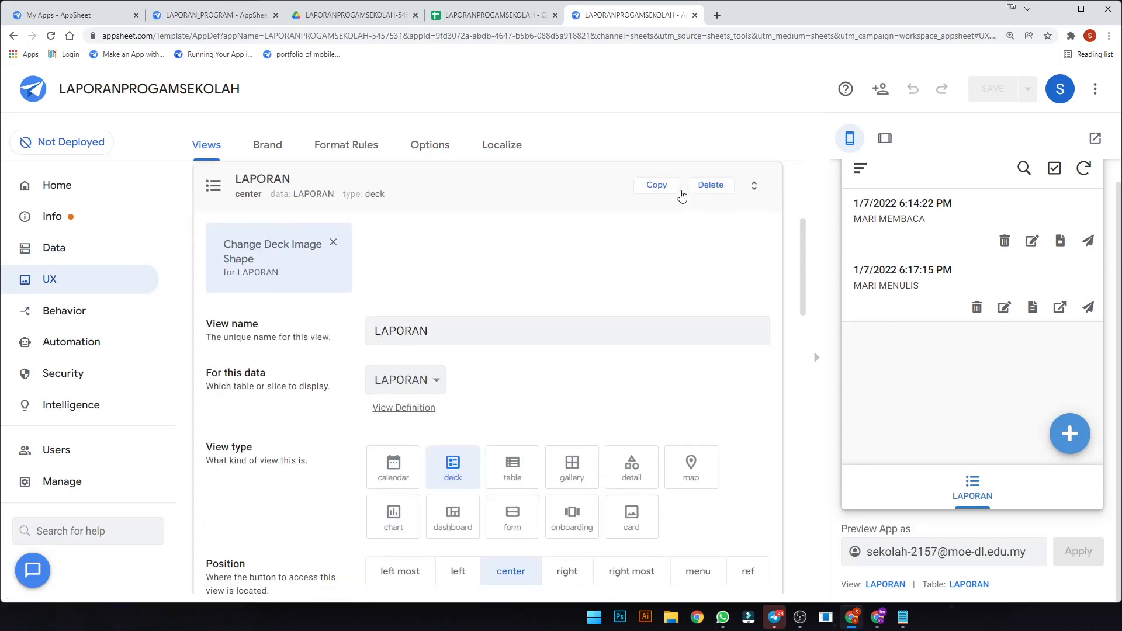
{"action": "left_click", "coordinate": [681, 193]}
{"action": "left_click", "coordinate": [486, 241]}
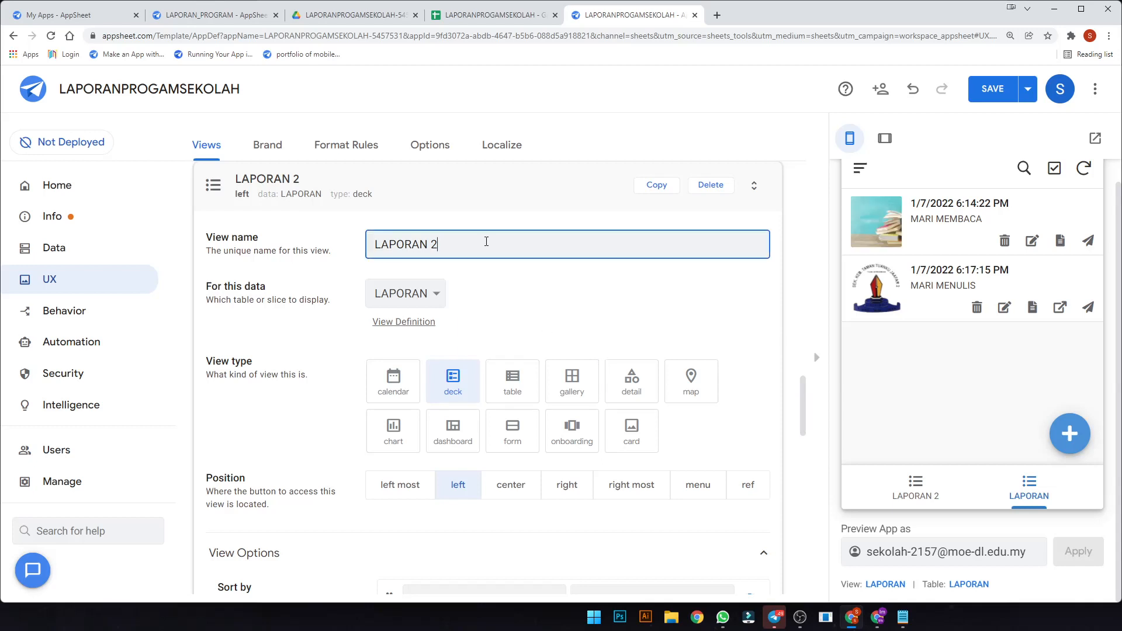
{"action": "left_click_drag", "start_coordinate": [487, 242], "coordinate": [223, 237]}
{"action": "type", "text": "ALBUM"}
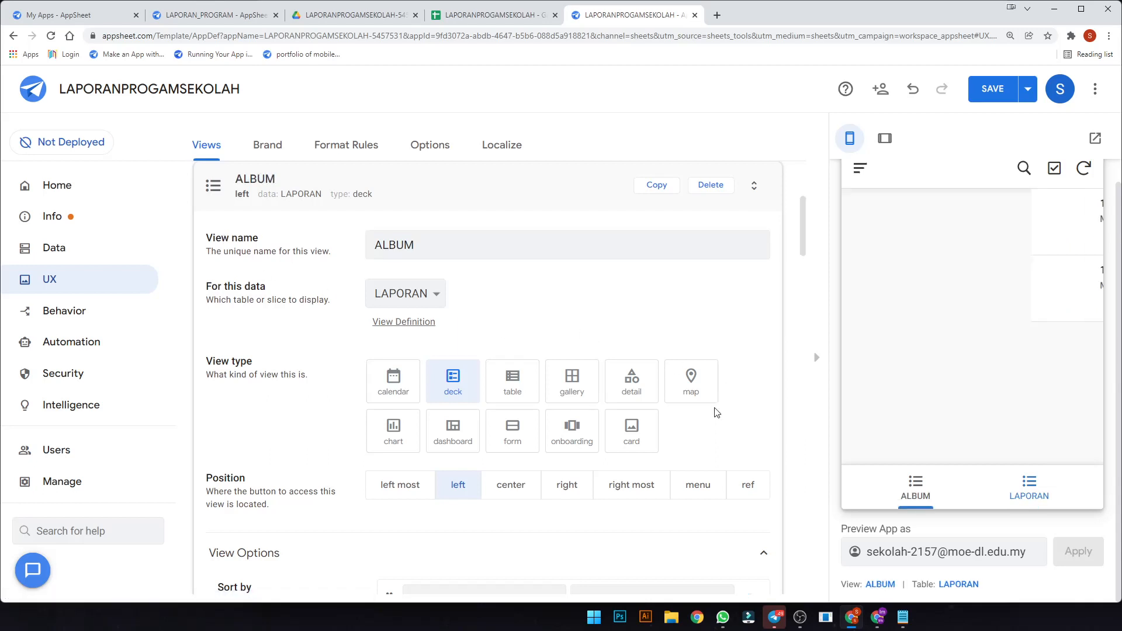
- Make ALBUM a card view and set its layout to backdrop
{"action": "left_click", "coordinate": [635, 435]}
{"action": "scroll", "coordinate": [648, 444], "scroll_direction": "down", "scroll_amount": 2}
{"action": "scroll", "coordinate": [647, 444], "scroll_direction": "down", "scroll_amount": 3}
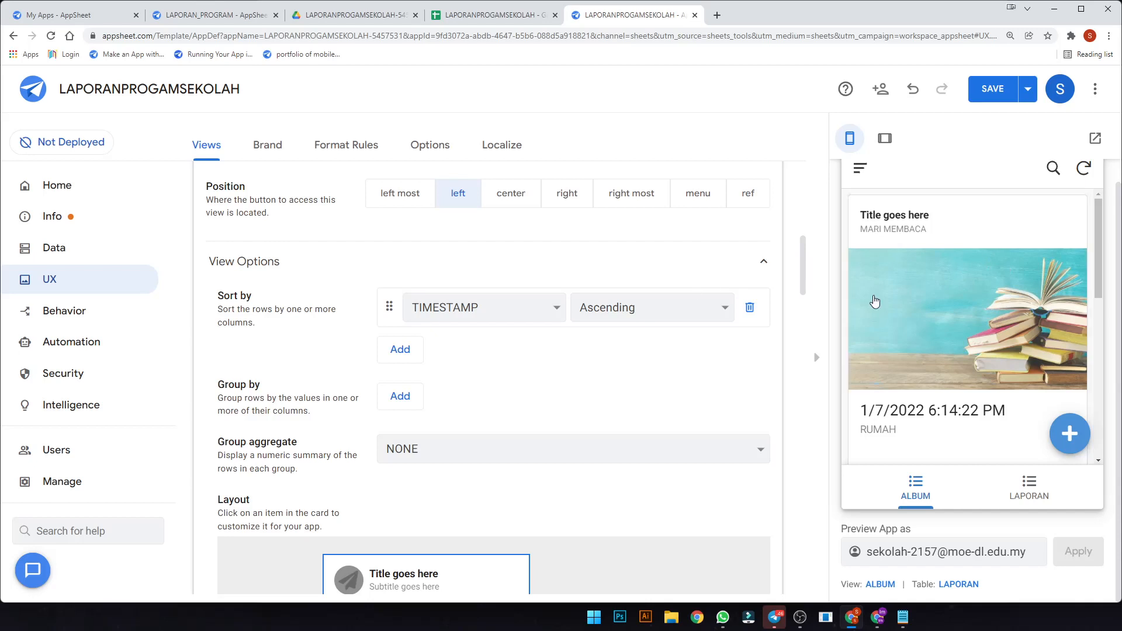
{"action": "scroll", "coordinate": [501, 408], "scroll_direction": "down", "scroll_amount": 4}
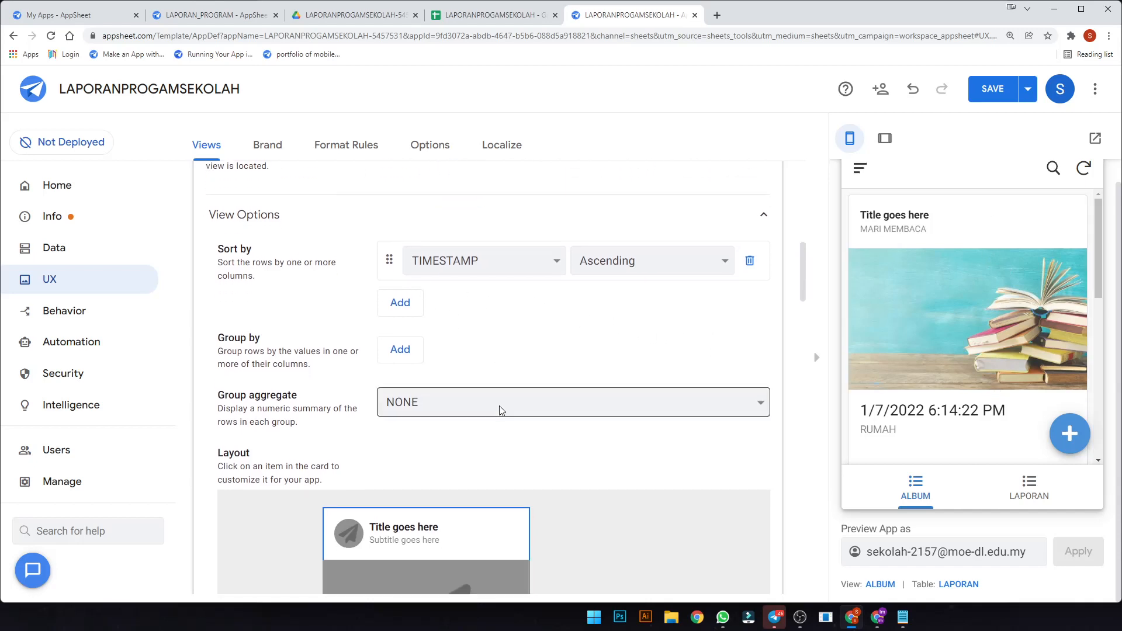
{"action": "left_click", "coordinate": [276, 513]}
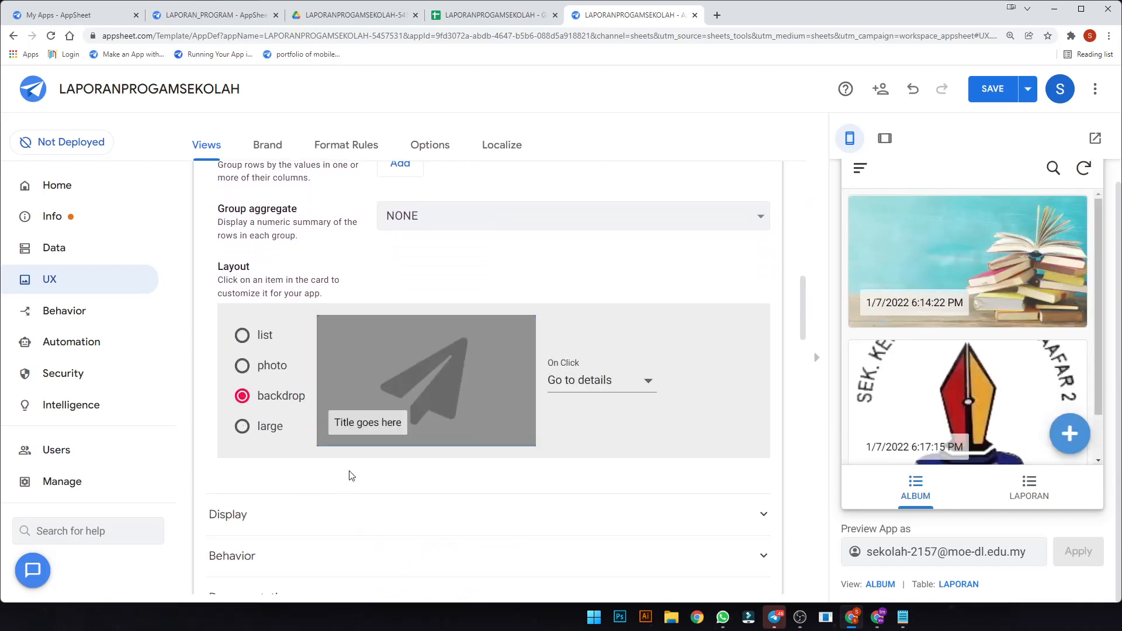
- Set the title on the ALBUM card layout to show the NAMA PROGRAM column
{"action": "left_click", "coordinate": [369, 422]}
{"action": "left_click", "coordinate": [586, 381]}
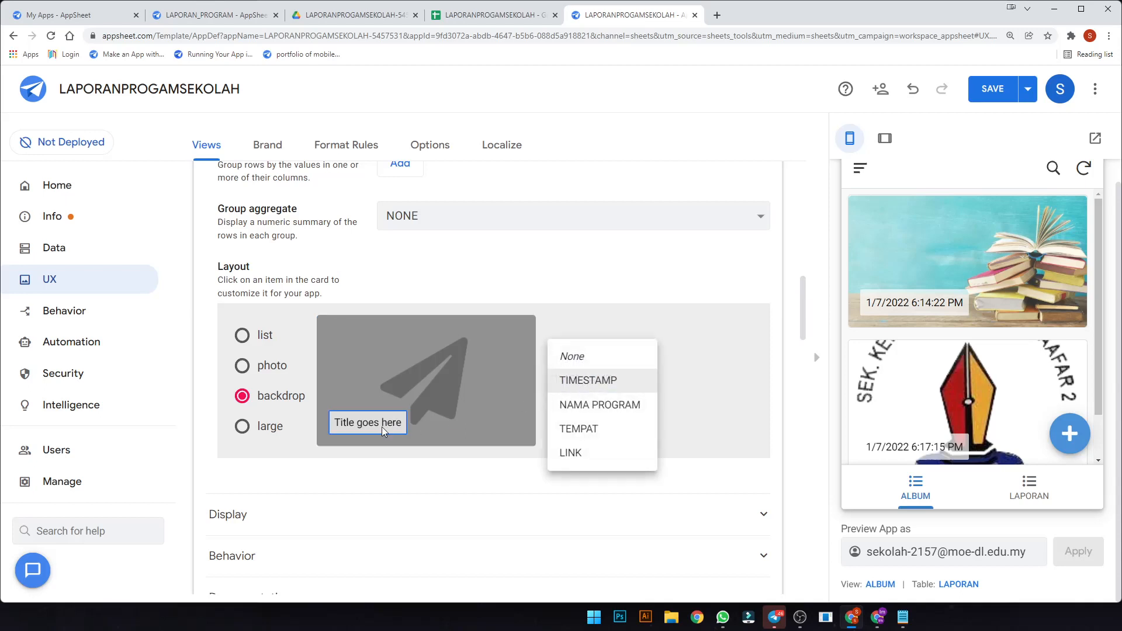
{"action": "left_click", "coordinate": [586, 381]}
{"action": "left_click", "coordinate": [647, 380]}
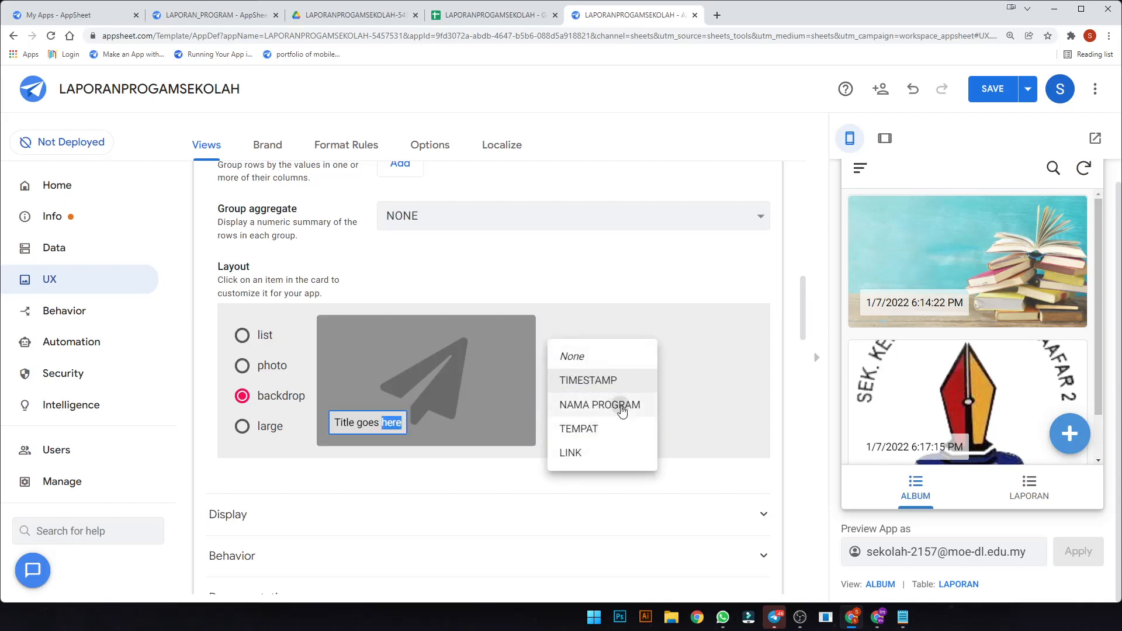
{"action": "left_click", "coordinate": [614, 412]}
{"action": "scroll", "coordinate": [938, 369], "scroll_direction": "down", "scroll_amount": 1}
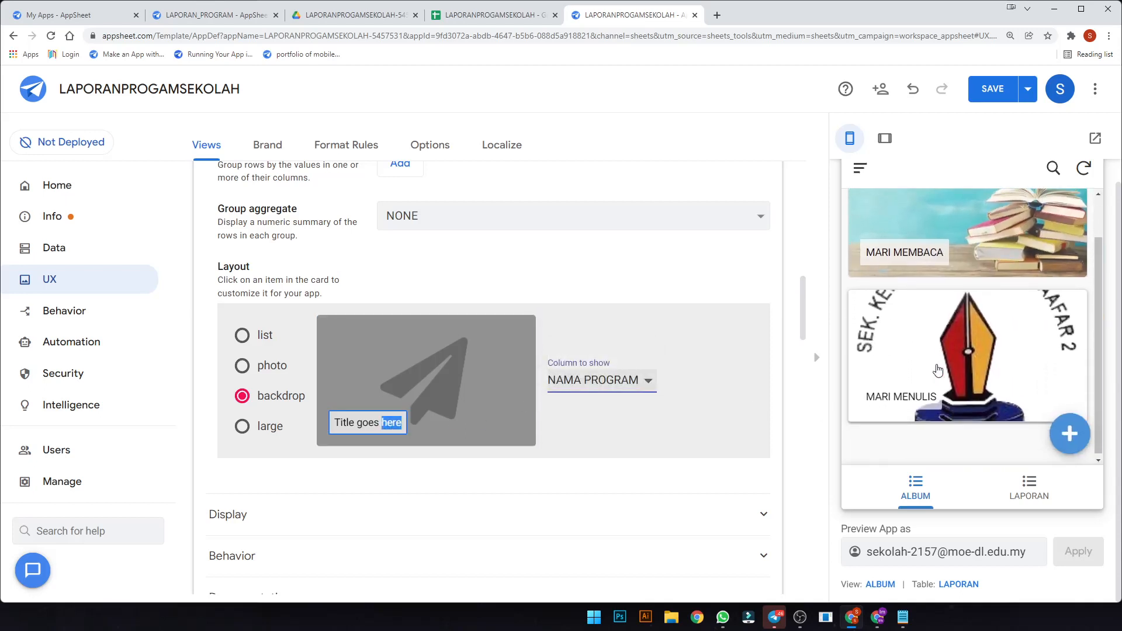
{"action": "scroll", "coordinate": [938, 369], "scroll_direction": "up", "scroll_amount": 1}
- Reduce the browser's page zoom by two levels
{"action": "left_click", "coordinate": [1109, 36]}
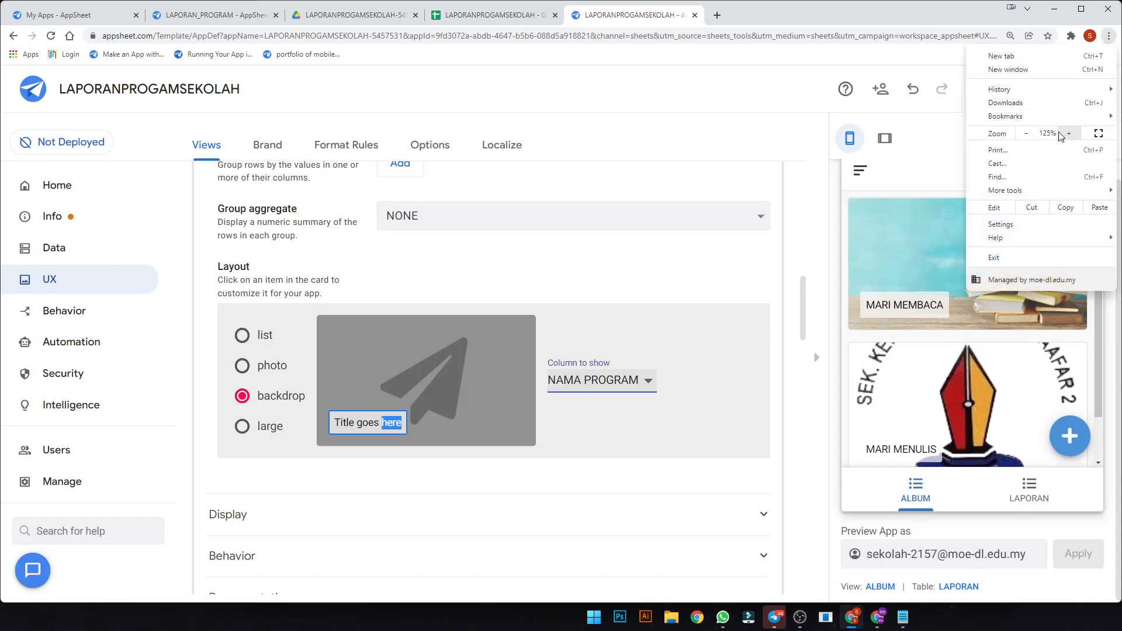
{"action": "left_click", "coordinate": [1027, 133]}
{"action": "left_click", "coordinate": [1027, 134]}
{"action": "left_click", "coordinate": [918, 447]}
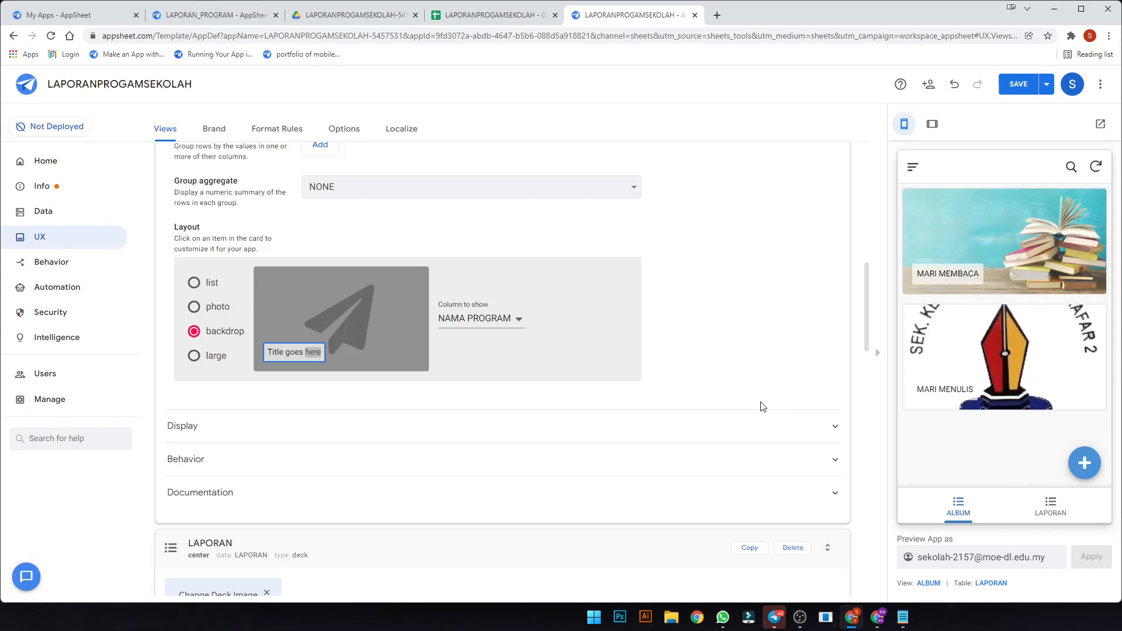
- Inspect the MARI MEMBACA record's details from the ALBUM view in the app preview, then show the LAPORAN view
{"action": "left_click", "coordinate": [1008, 267]}
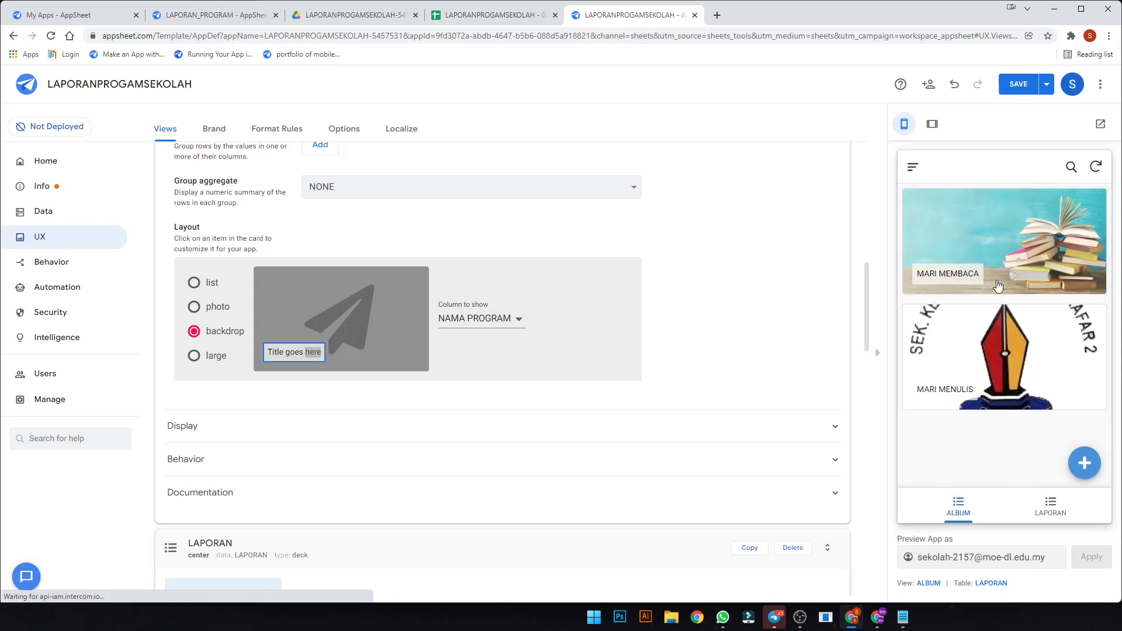
{"action": "scroll", "coordinate": [998, 344], "scroll_direction": "down", "scroll_amount": 2}
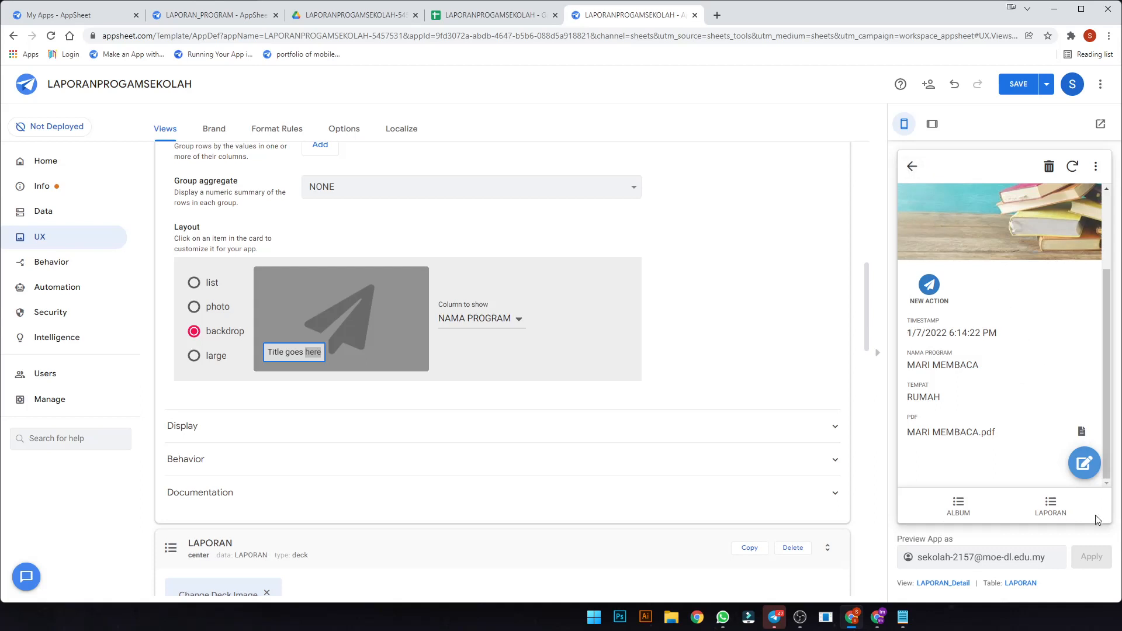
{"action": "left_click", "coordinate": [1051, 506]}
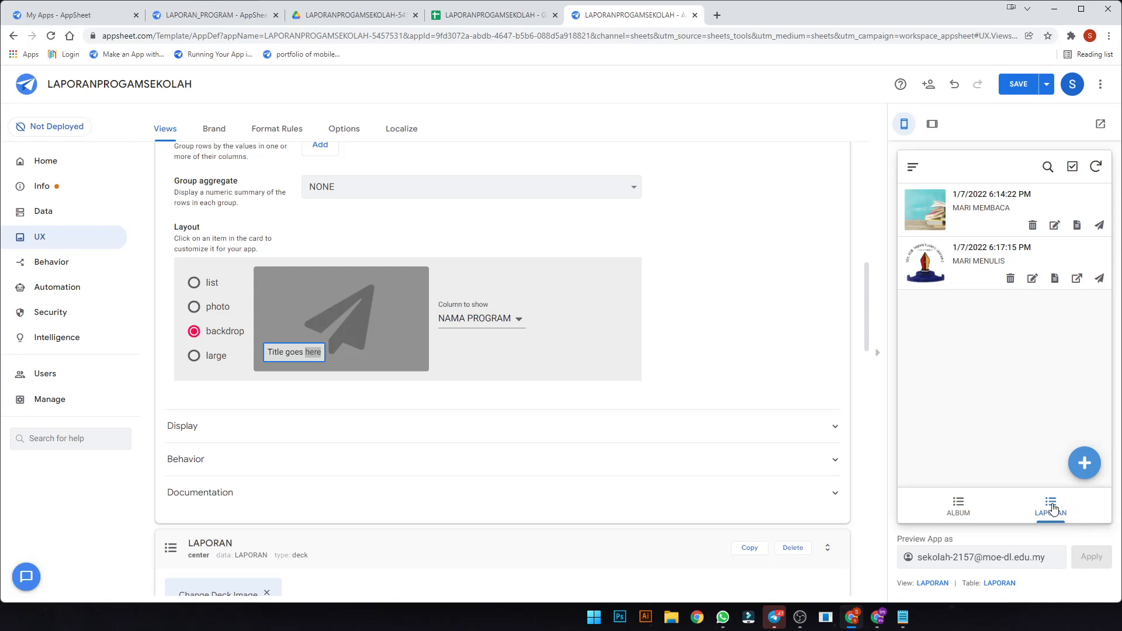
- Collapse the ALBUM view settings, change the LAPORAN view's type to form and save the app
{"action": "scroll", "coordinate": [409, 280], "scroll_direction": "up", "scroll_amount": 6}
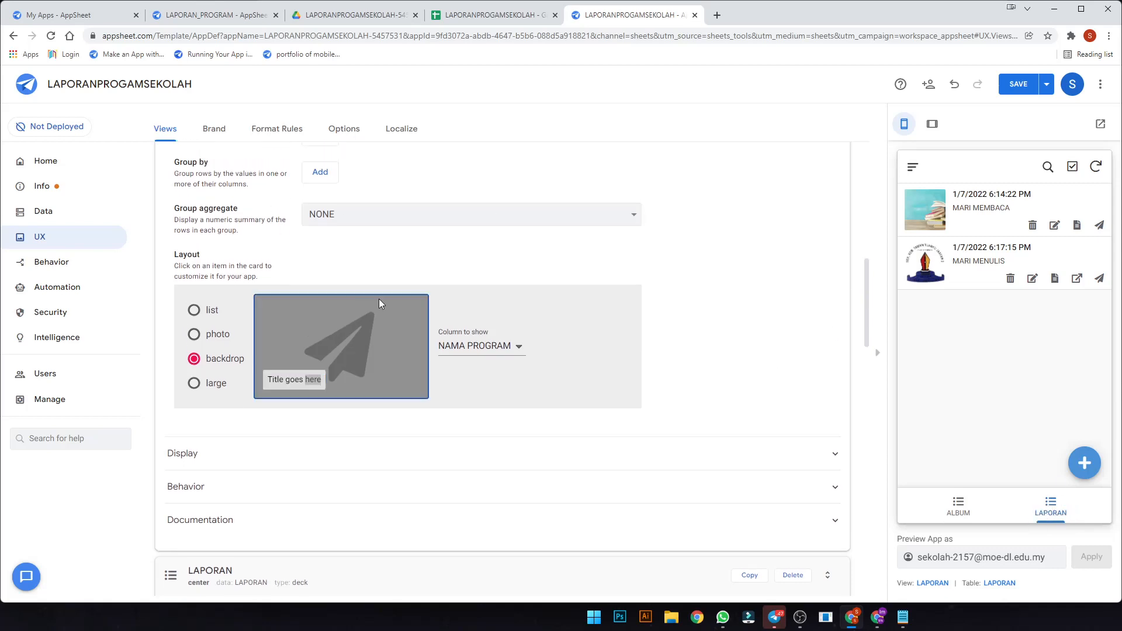
{"action": "scroll", "coordinate": [304, 219], "scroll_direction": "up", "scroll_amount": 5}
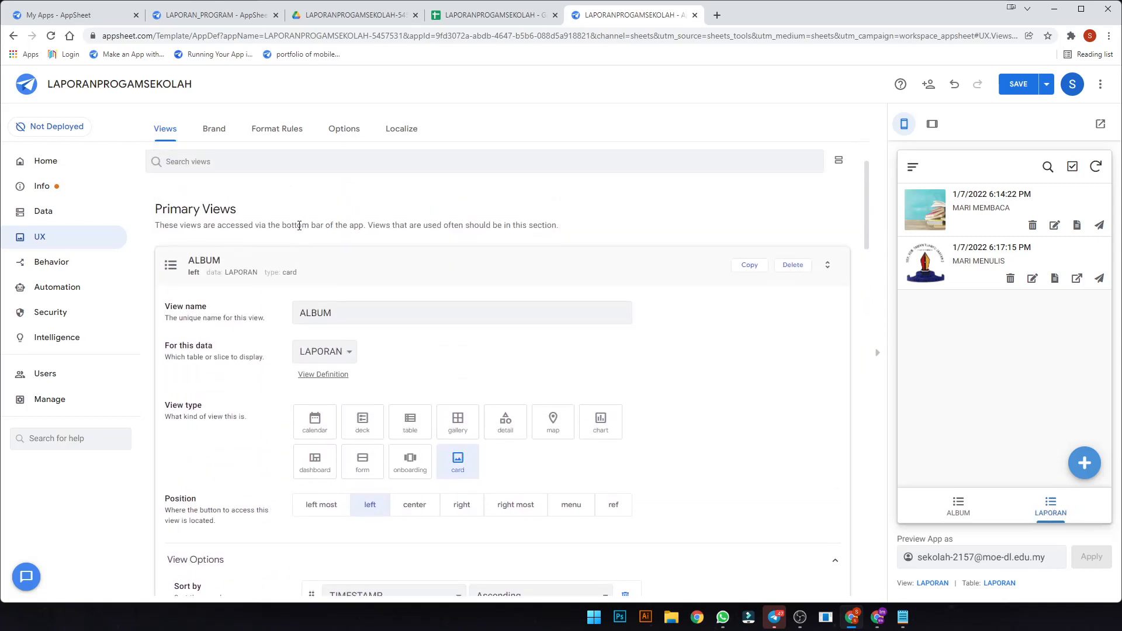
{"action": "left_click", "coordinate": [297, 268]}
{"action": "left_click", "coordinate": [324, 320]}
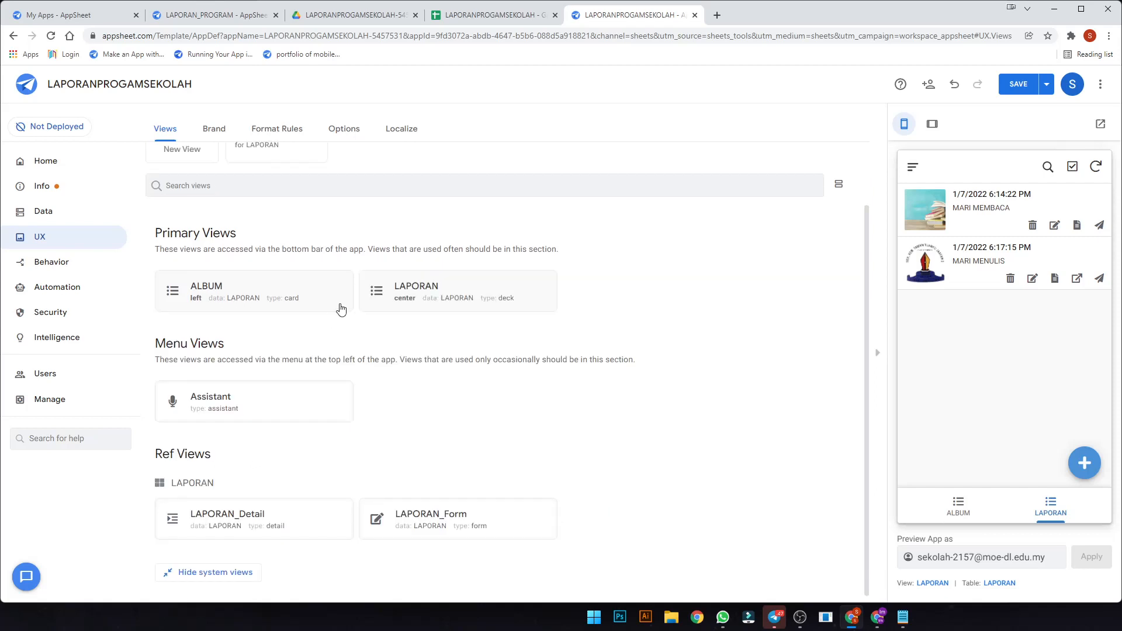
{"action": "left_click", "coordinate": [431, 287]}
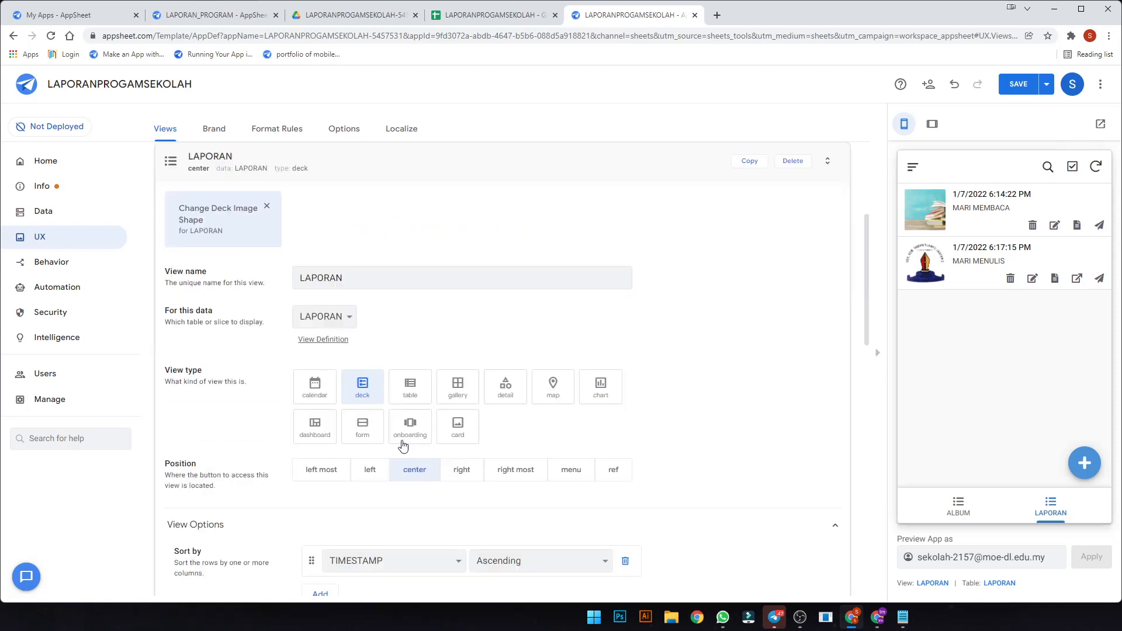
{"action": "left_click", "coordinate": [374, 438]}
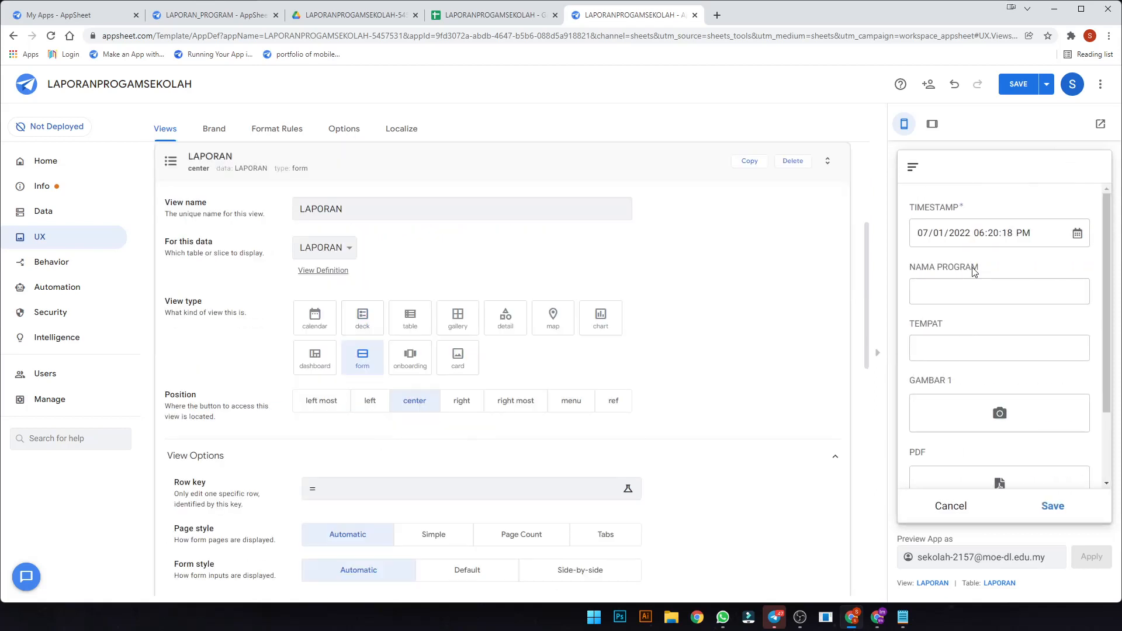
{"action": "left_click", "coordinate": [1010, 80]}
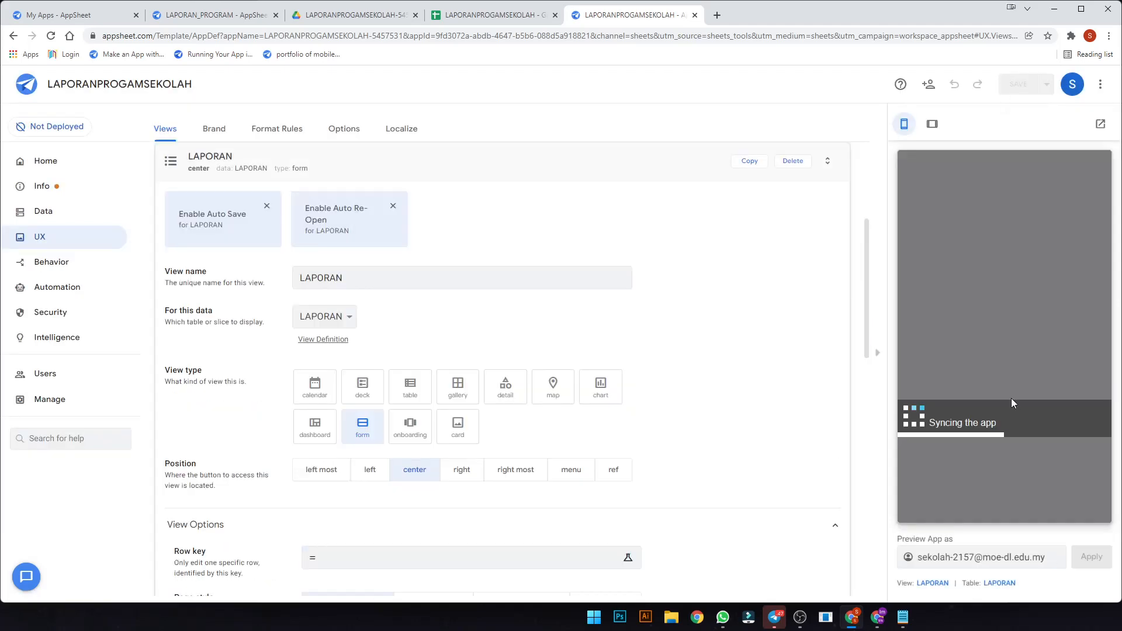
- Check the ALBUM cards and the LAPORAN form in the app preview, ending on ALBUM
{"action": "left_click", "coordinate": [959, 504]}
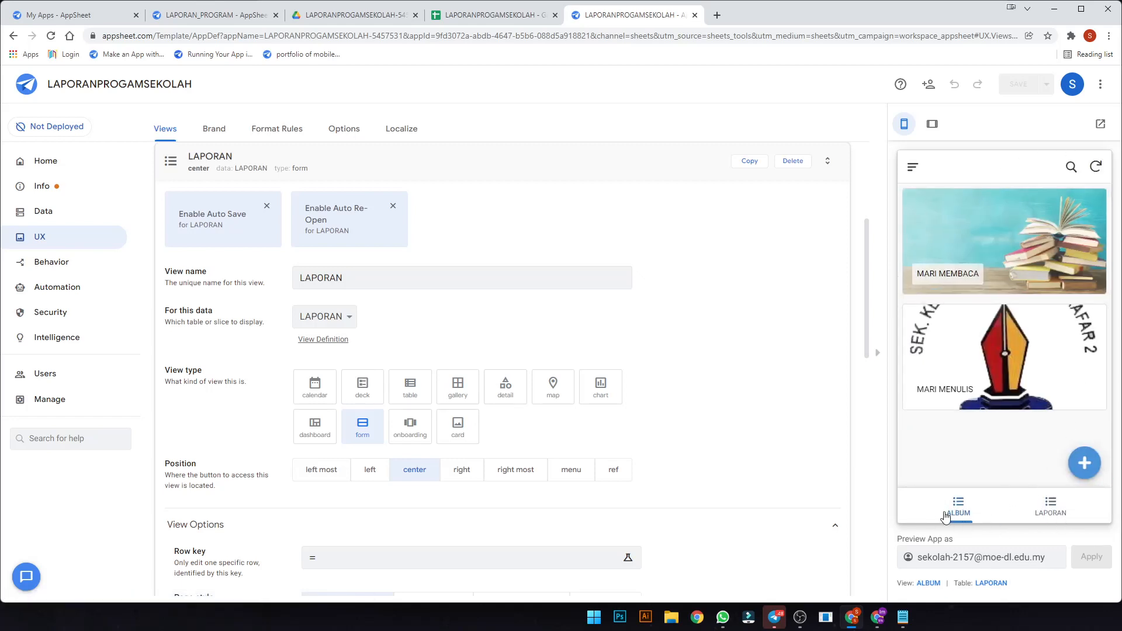
{"action": "left_click", "coordinate": [1055, 506]}
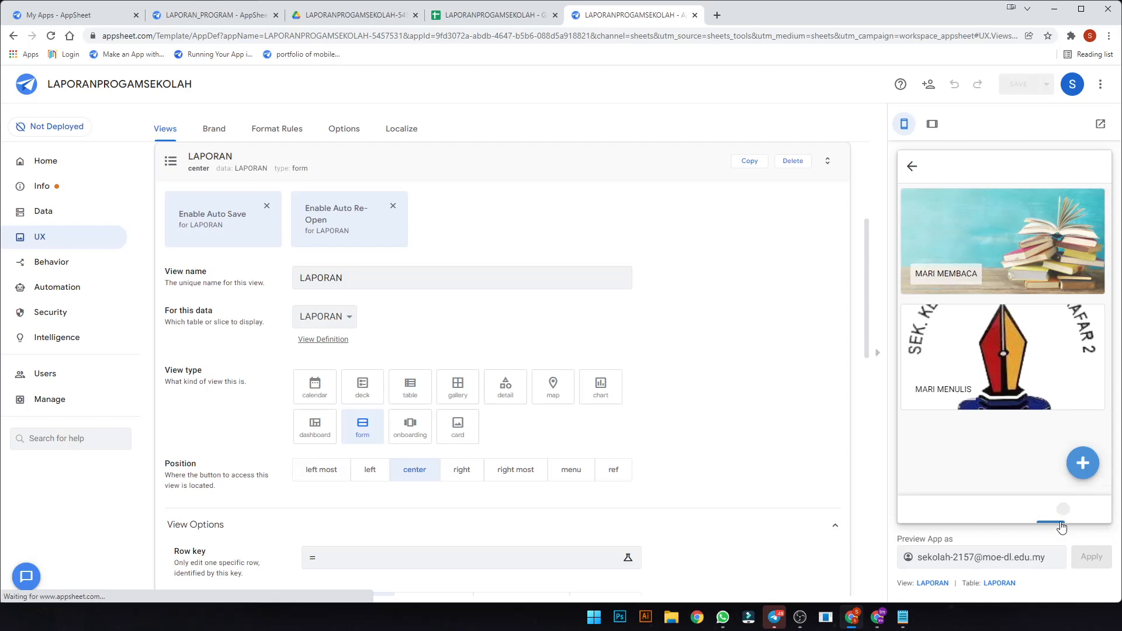
{"action": "left_click", "coordinate": [971, 518]}
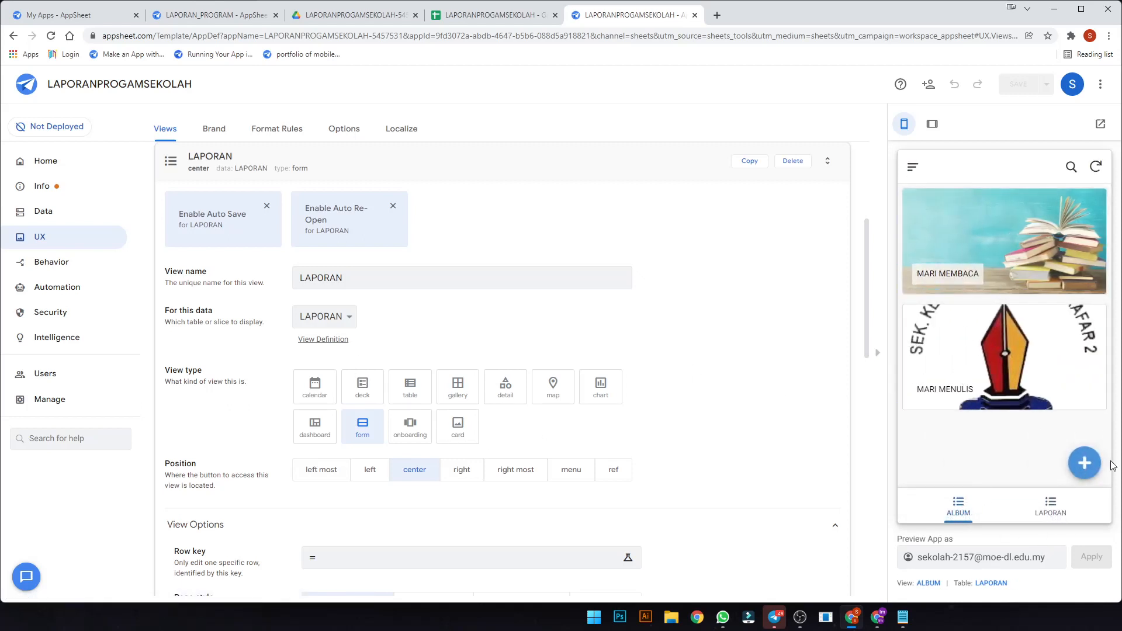
- Examine the LAPORAN form view's options, display settings and the available Form Saved event actions
{"action": "scroll", "coordinate": [635, 481], "scroll_direction": "down", "scroll_amount": 2}
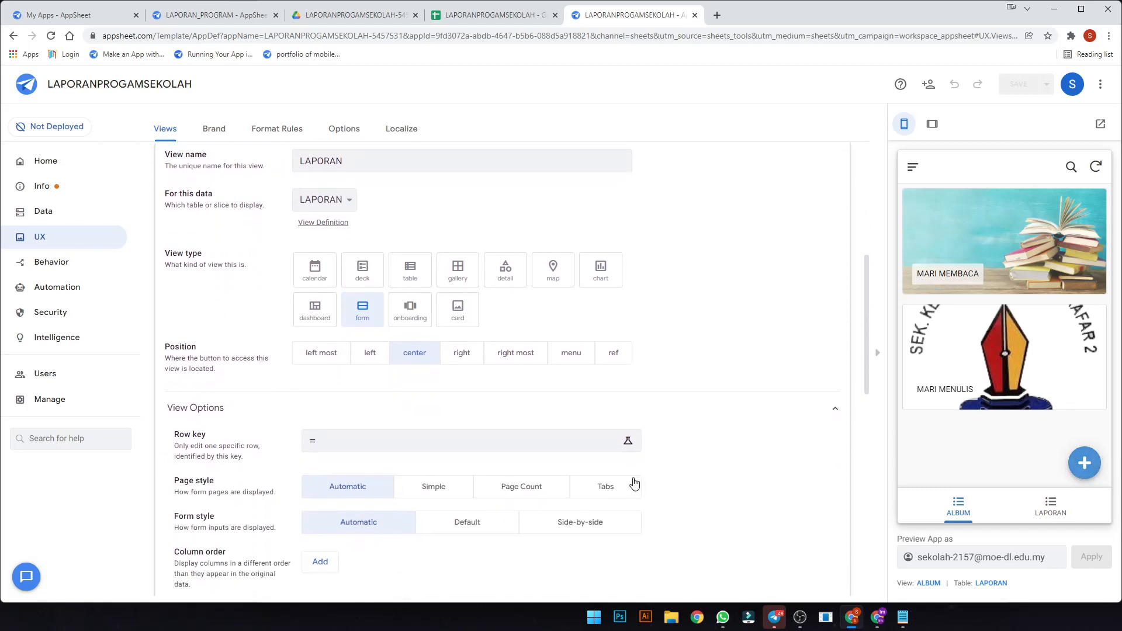
{"action": "scroll", "coordinate": [636, 482], "scroll_direction": "down", "scroll_amount": 3}
{"action": "scroll", "coordinate": [634, 482], "scroll_direction": "down", "scroll_amount": 2}
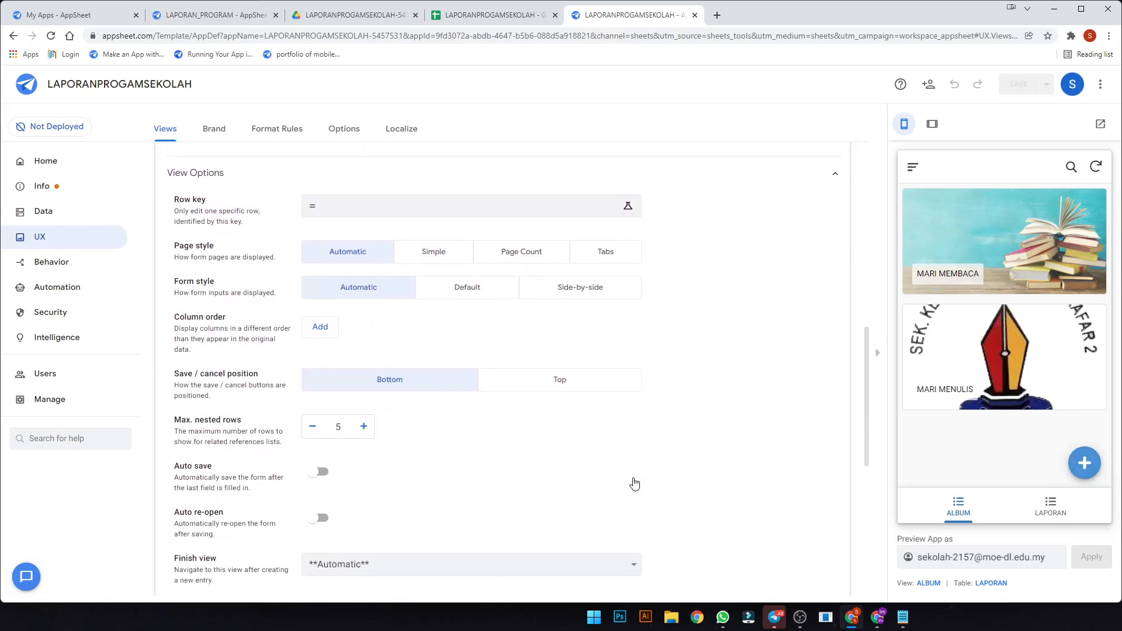
{"action": "scroll", "coordinate": [391, 445], "scroll_direction": "down", "scroll_amount": 1}
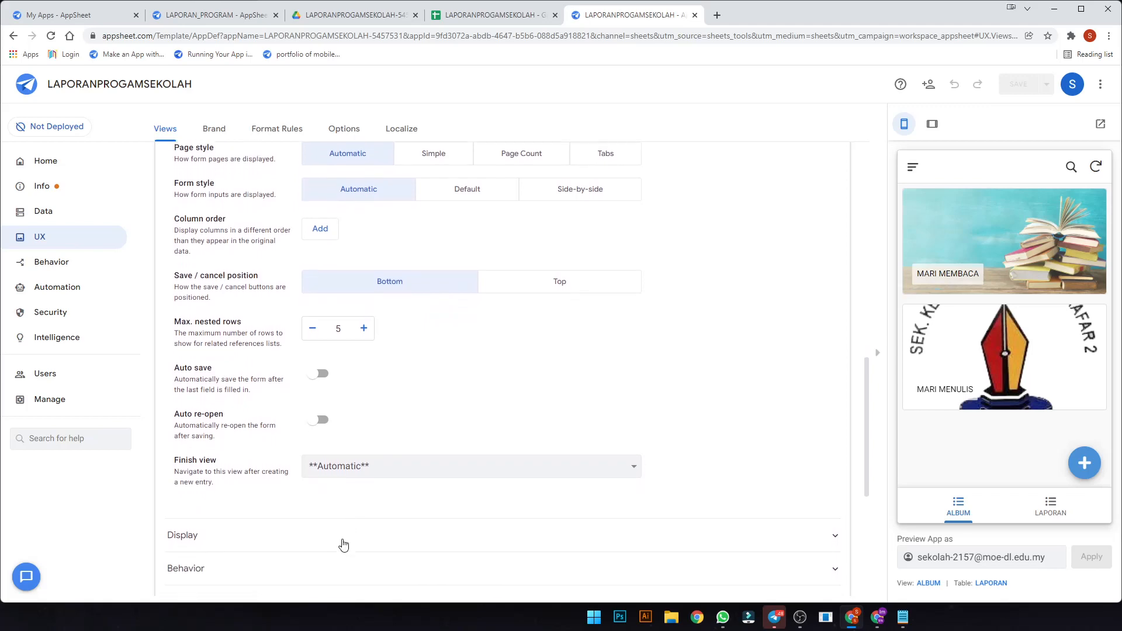
{"action": "left_click", "coordinate": [315, 526]}
{"action": "scroll", "coordinate": [319, 514], "scroll_direction": "down", "scroll_amount": 7}
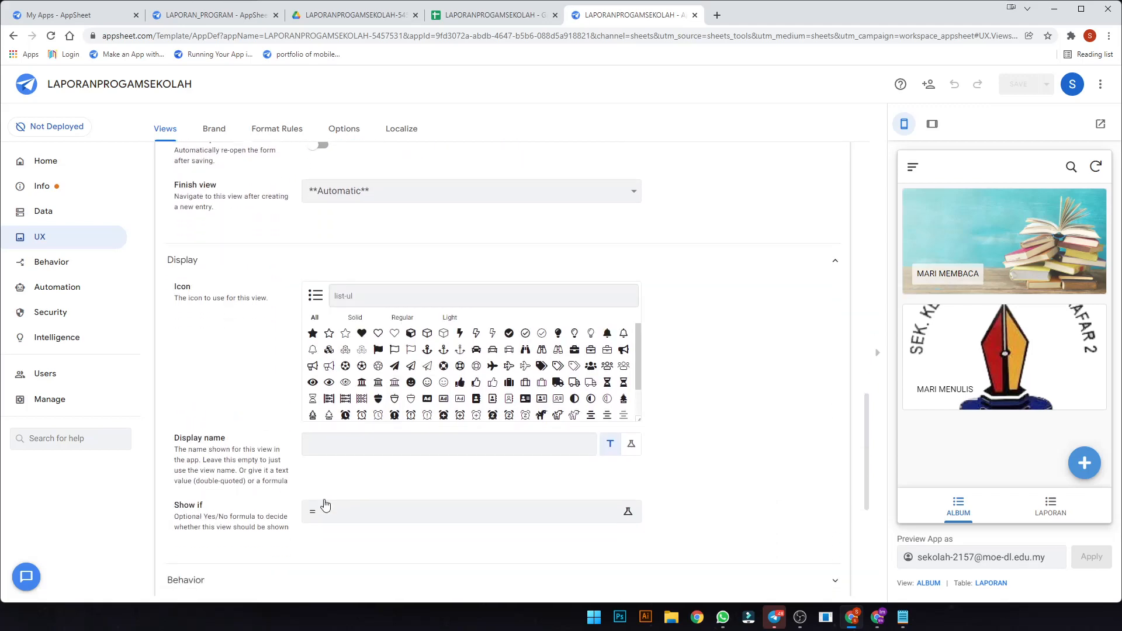
{"action": "left_click", "coordinate": [314, 437]}
{"action": "scroll", "coordinate": [316, 363], "scroll_direction": "down", "scroll_amount": 3}
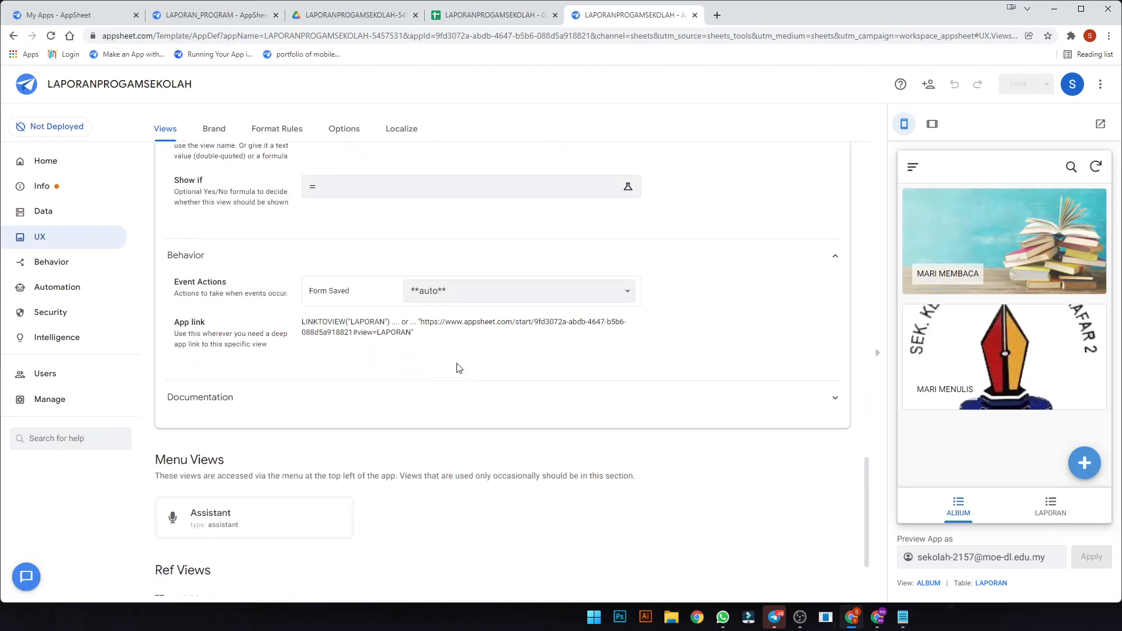
{"action": "left_click", "coordinate": [461, 293]}
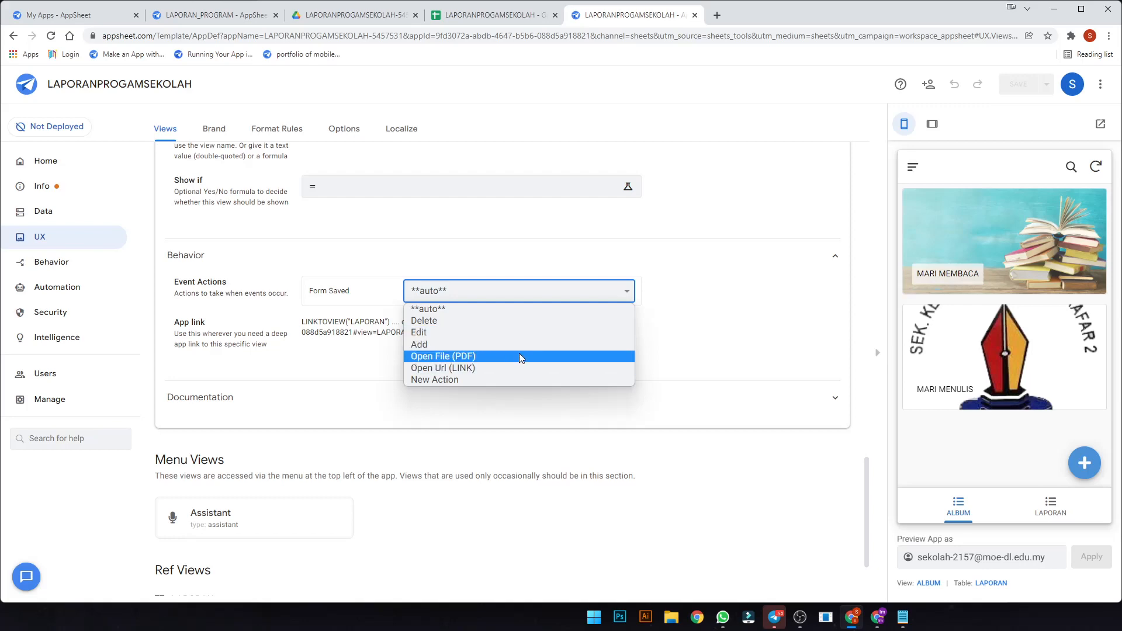
{"action": "left_click", "coordinate": [715, 376]}
{"action": "scroll", "coordinate": [714, 376], "scroll_direction": "up", "scroll_amount": 10}
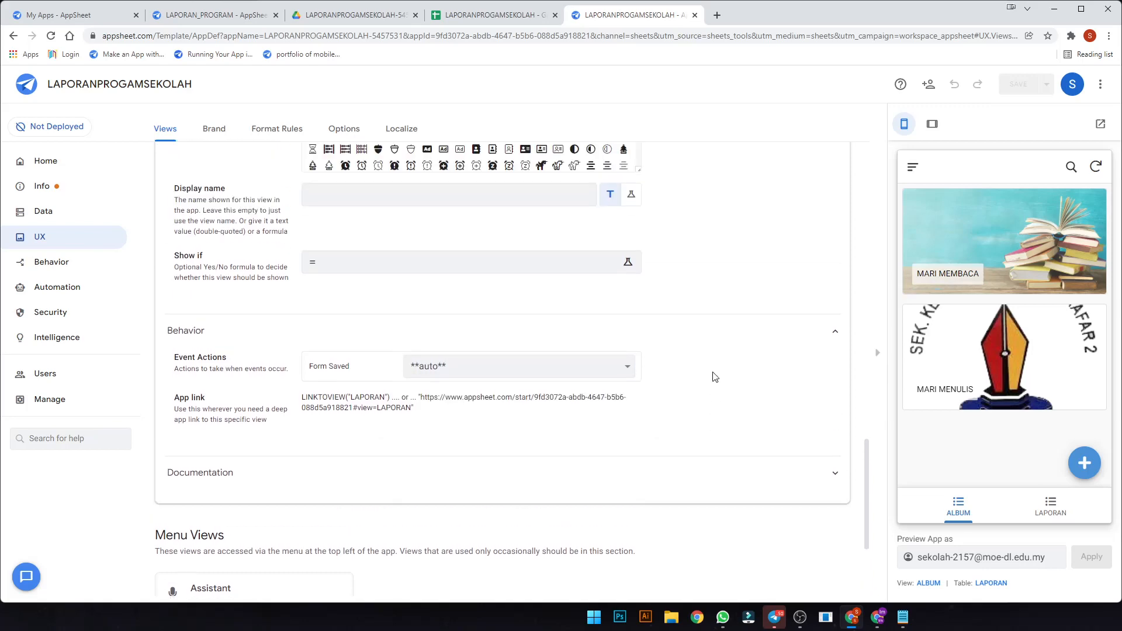
{"action": "scroll", "coordinate": [715, 376], "scroll_direction": "up", "scroll_amount": 2}
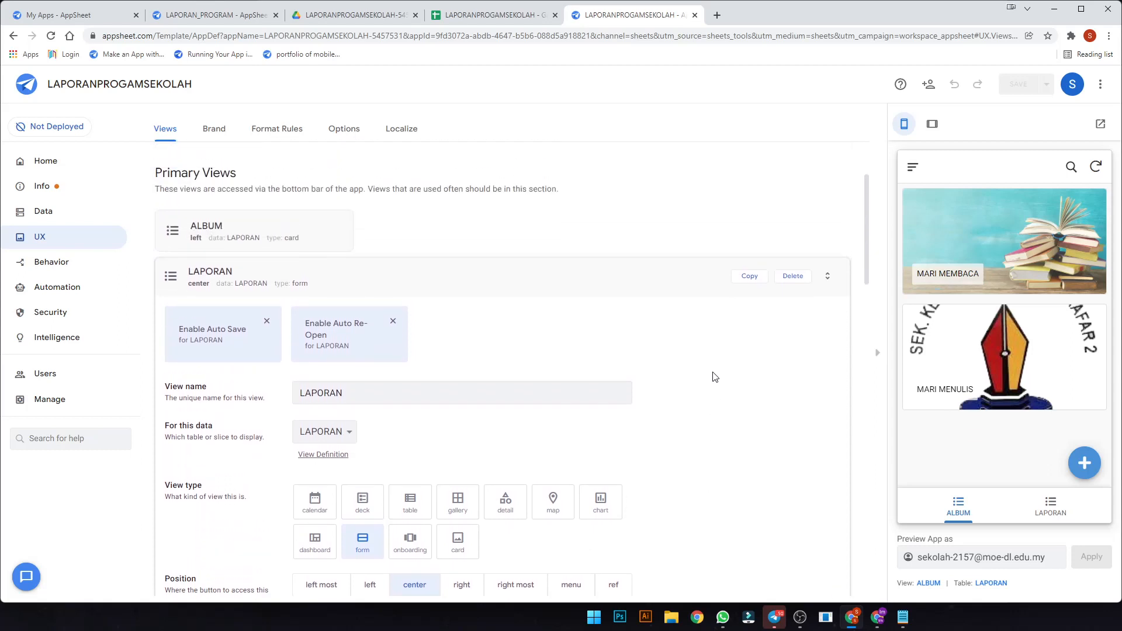
{"action": "scroll", "coordinate": [692, 398], "scroll_direction": "down", "scroll_amount": 1}
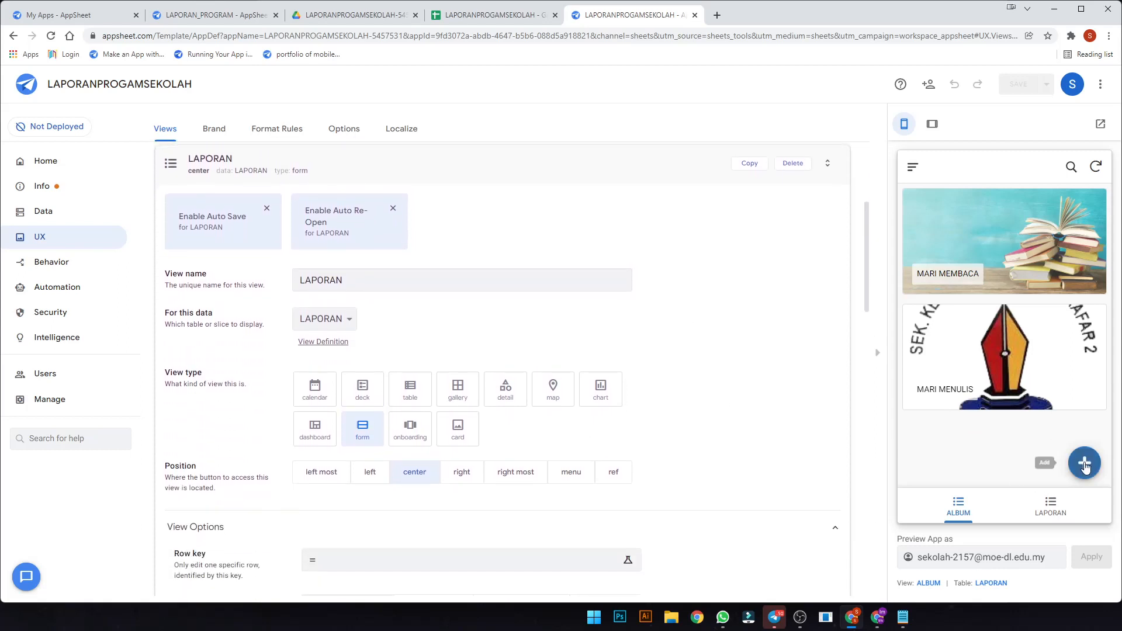
{"action": "scroll", "coordinate": [613, 401], "scroll_direction": "down", "scroll_amount": 1}
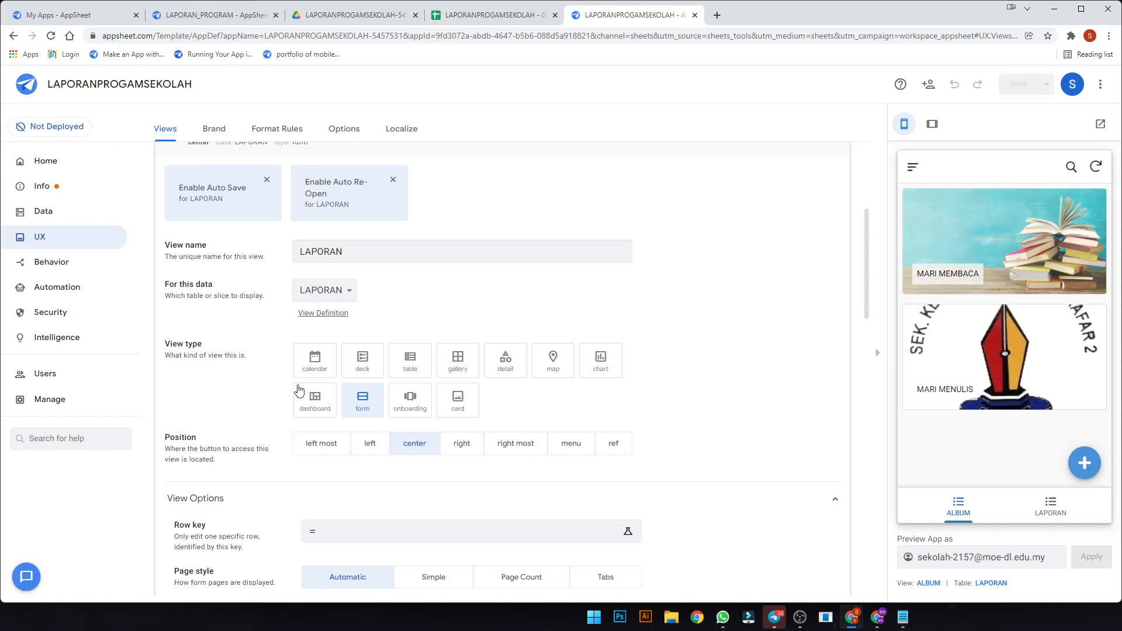
- Review the LAPORAN form view's page style, form style, auto save, auto re-open and finish view options, plus its view name and source table
{"action": "scroll", "coordinate": [409, 363], "scroll_direction": "down", "scroll_amount": 3}
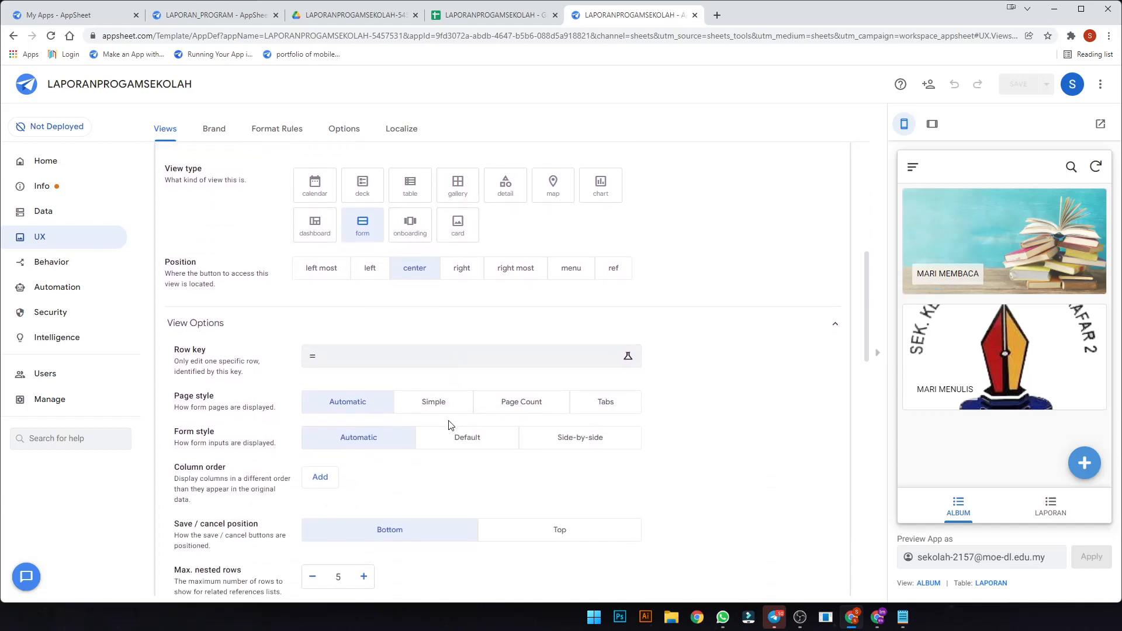
{"action": "scroll", "coordinate": [444, 436], "scroll_direction": "down", "scroll_amount": 2}
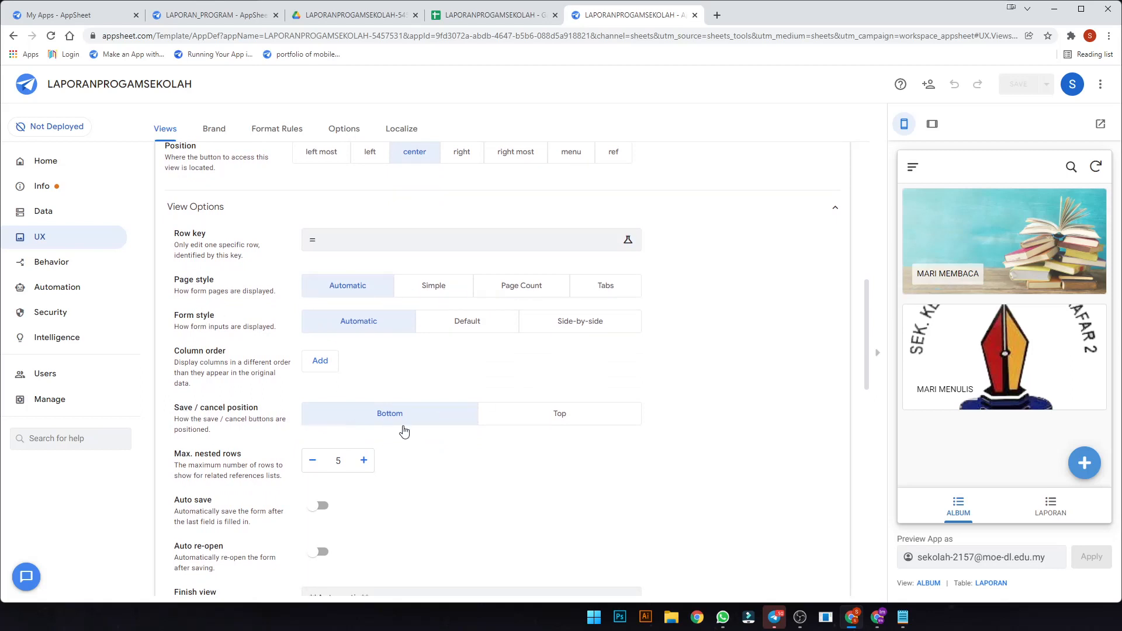
{"action": "scroll", "coordinate": [346, 439], "scroll_direction": "down", "scroll_amount": 2}
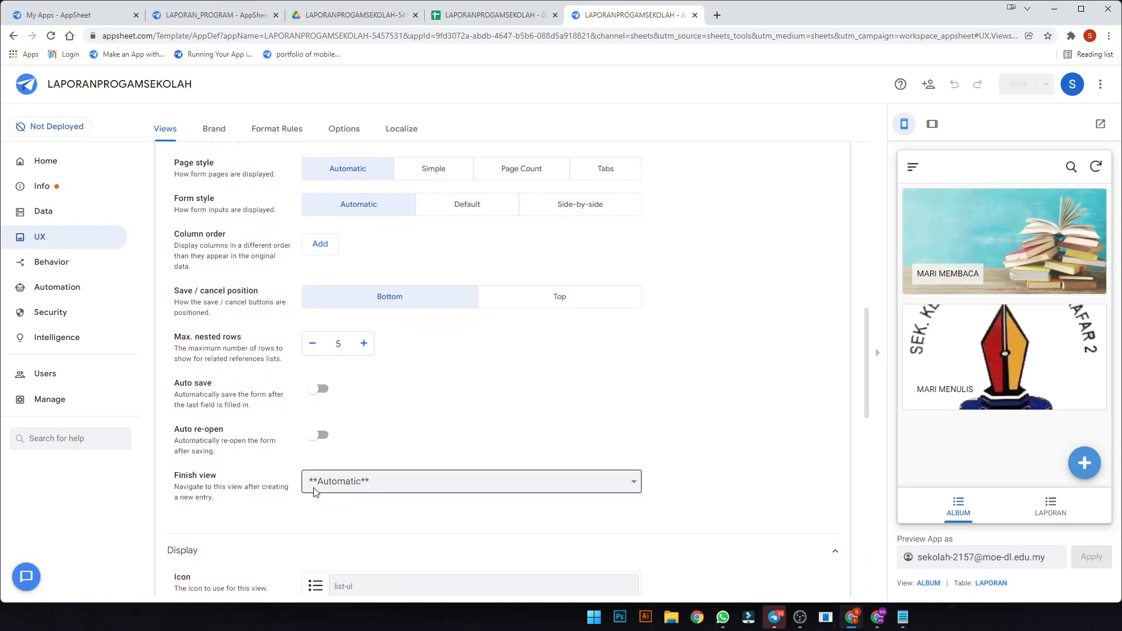
{"action": "scroll", "coordinate": [455, 476], "scroll_direction": "down", "scroll_amount": 1}
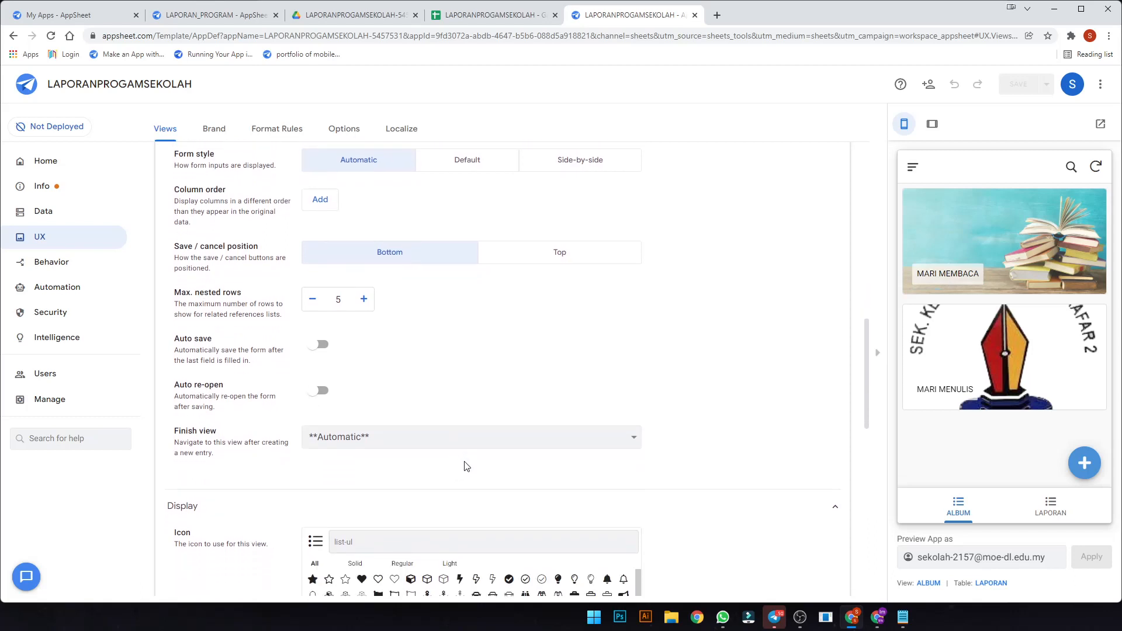
{"action": "scroll", "coordinate": [467, 461], "scroll_direction": "up", "scroll_amount": 6}
{"action": "scroll", "coordinate": [475, 455], "scroll_direction": "up", "scroll_amount": 7}
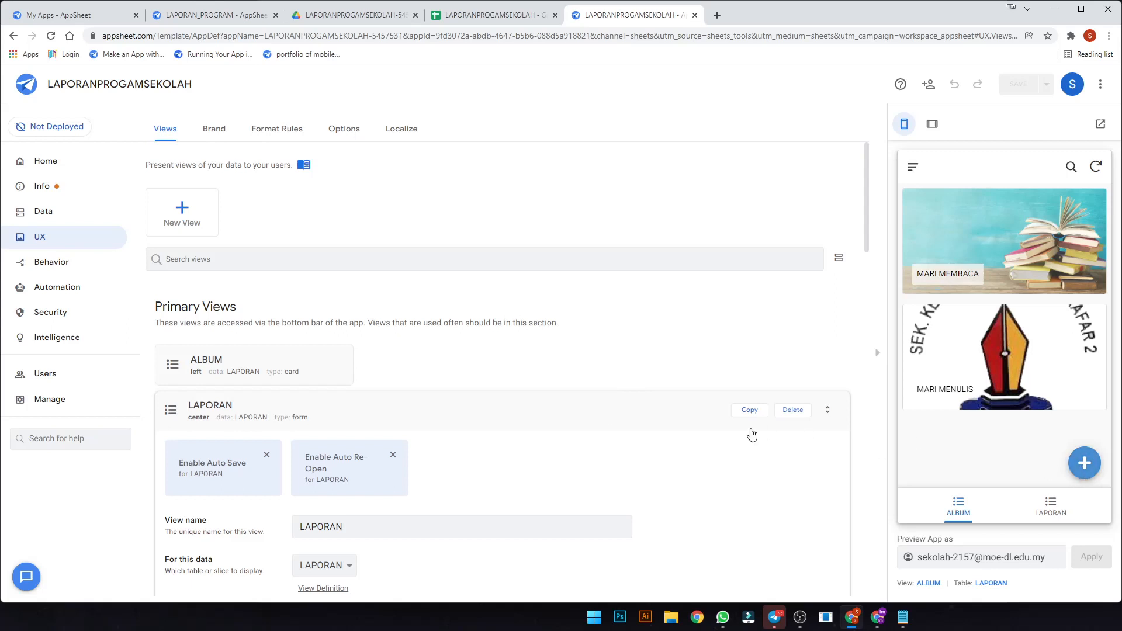
{"action": "scroll", "coordinate": [426, 444], "scroll_direction": "down", "scroll_amount": 2}
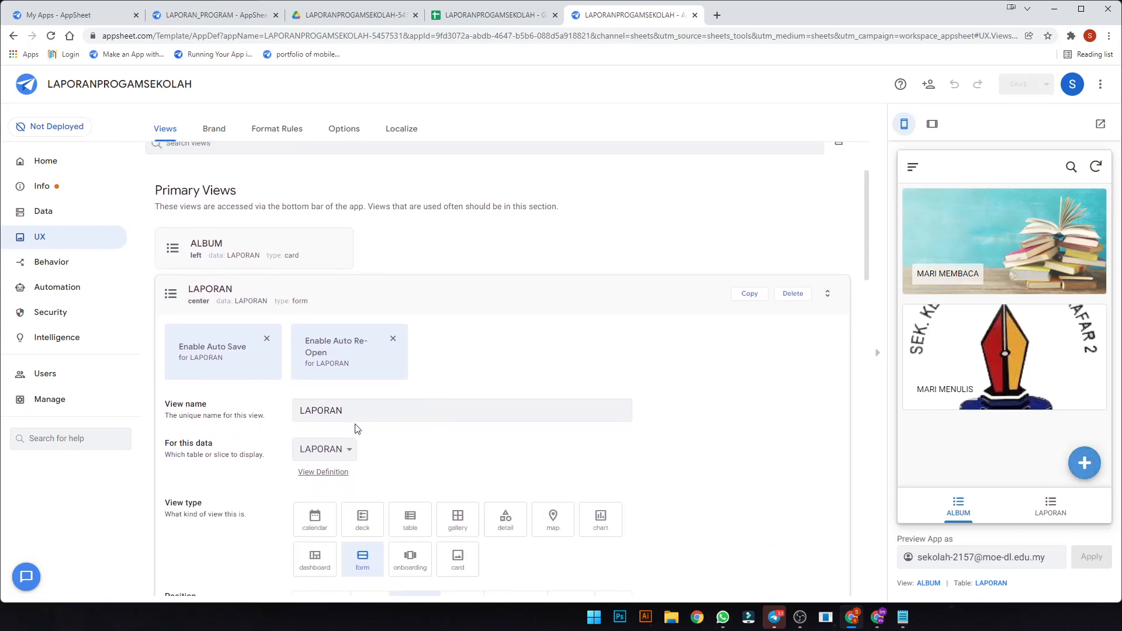
{"action": "left_click", "coordinate": [334, 449]}
{"action": "left_click", "coordinate": [332, 447]}
{"action": "left_click", "coordinate": [362, 410]}
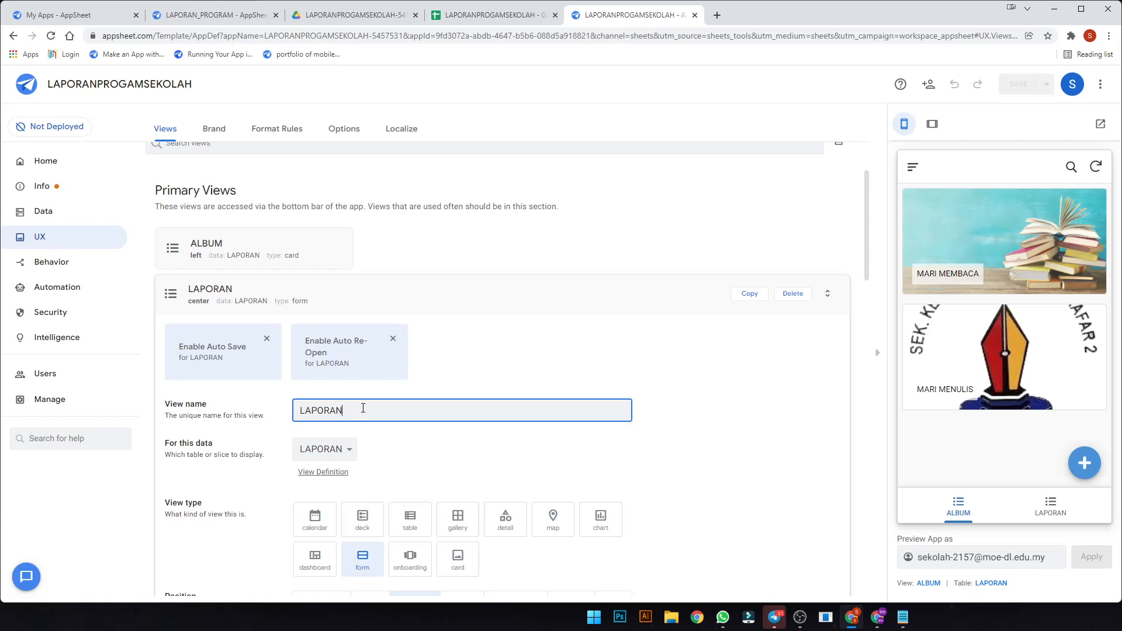
{"action": "left_click", "coordinate": [460, 373]}
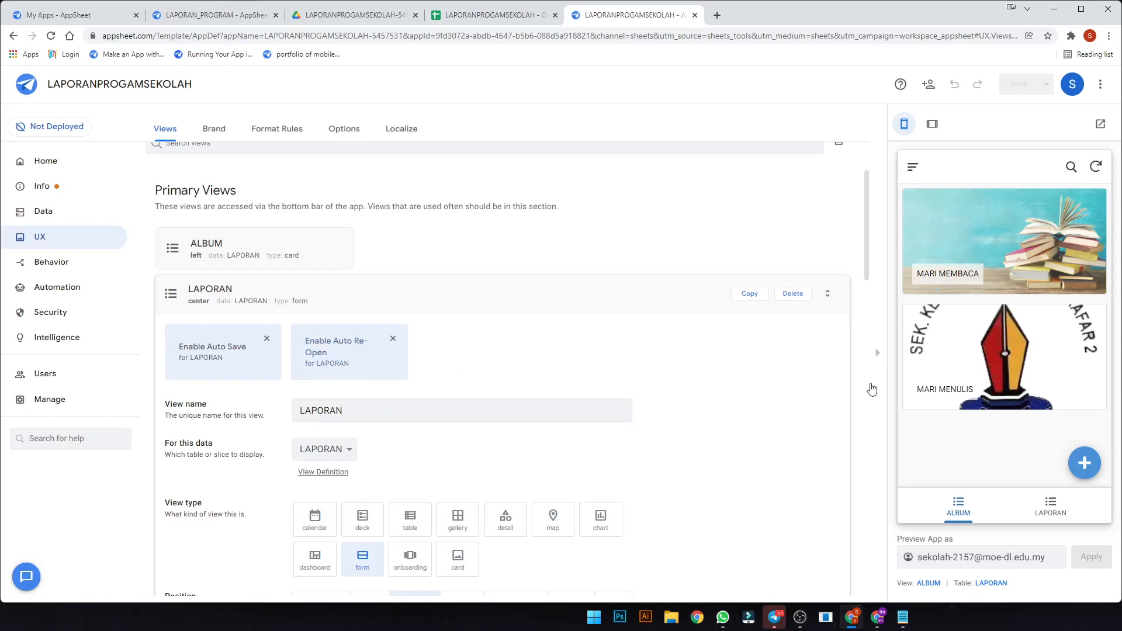